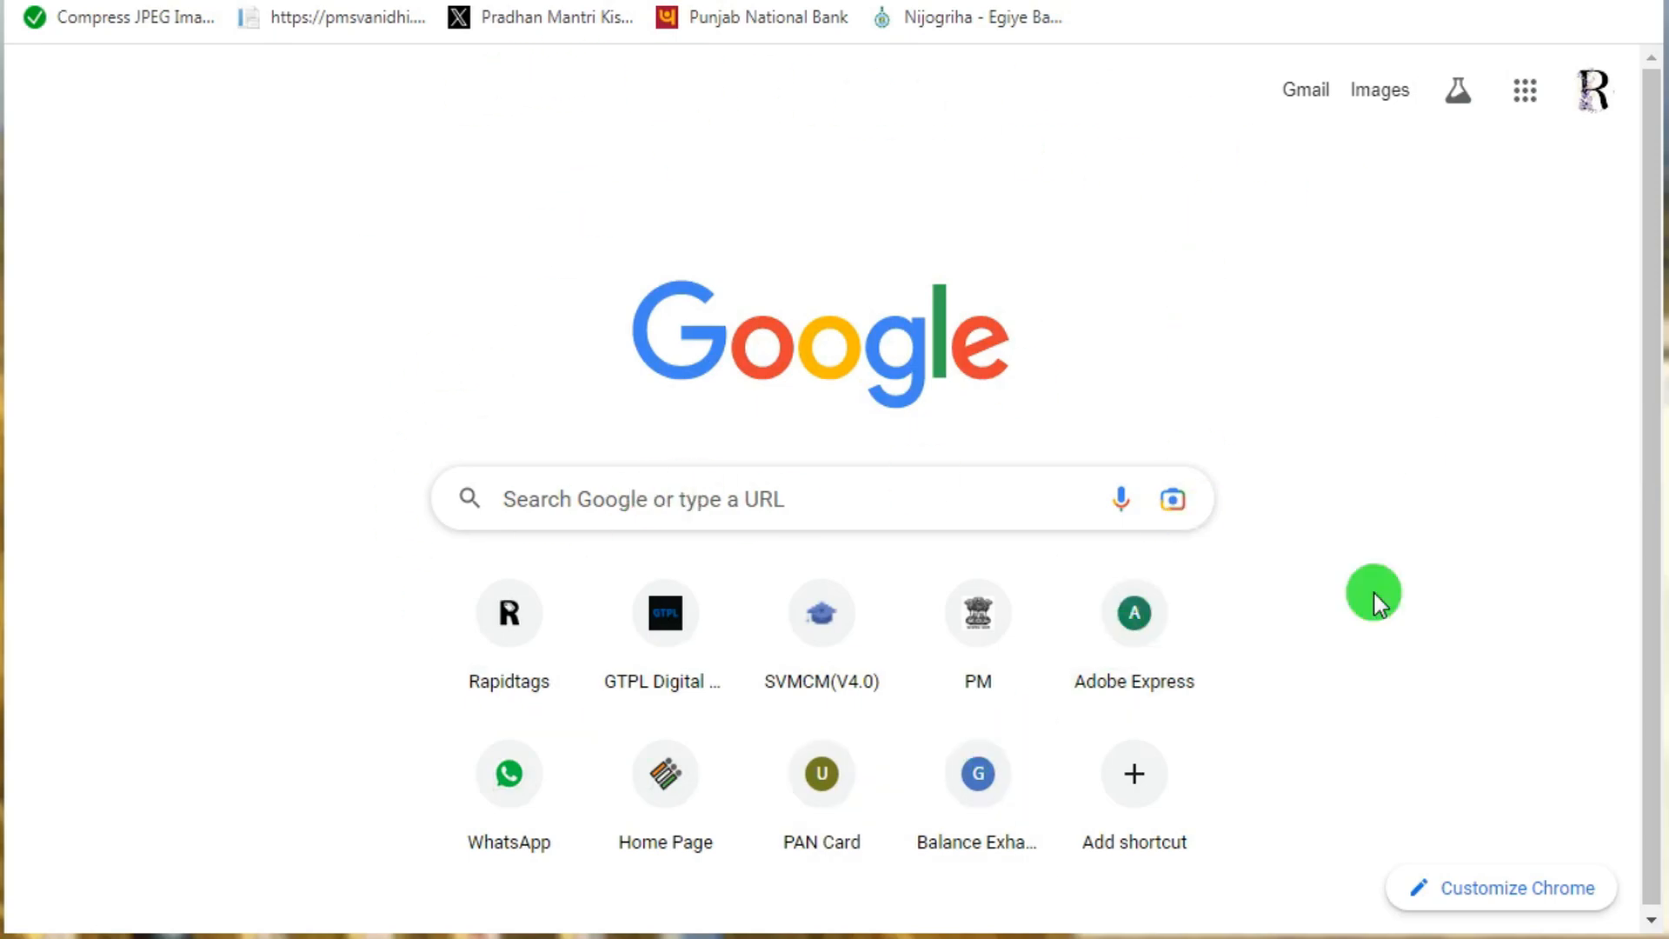
- Search Google for edistrict
{"action": "left_click", "coordinate": [635, 507]}
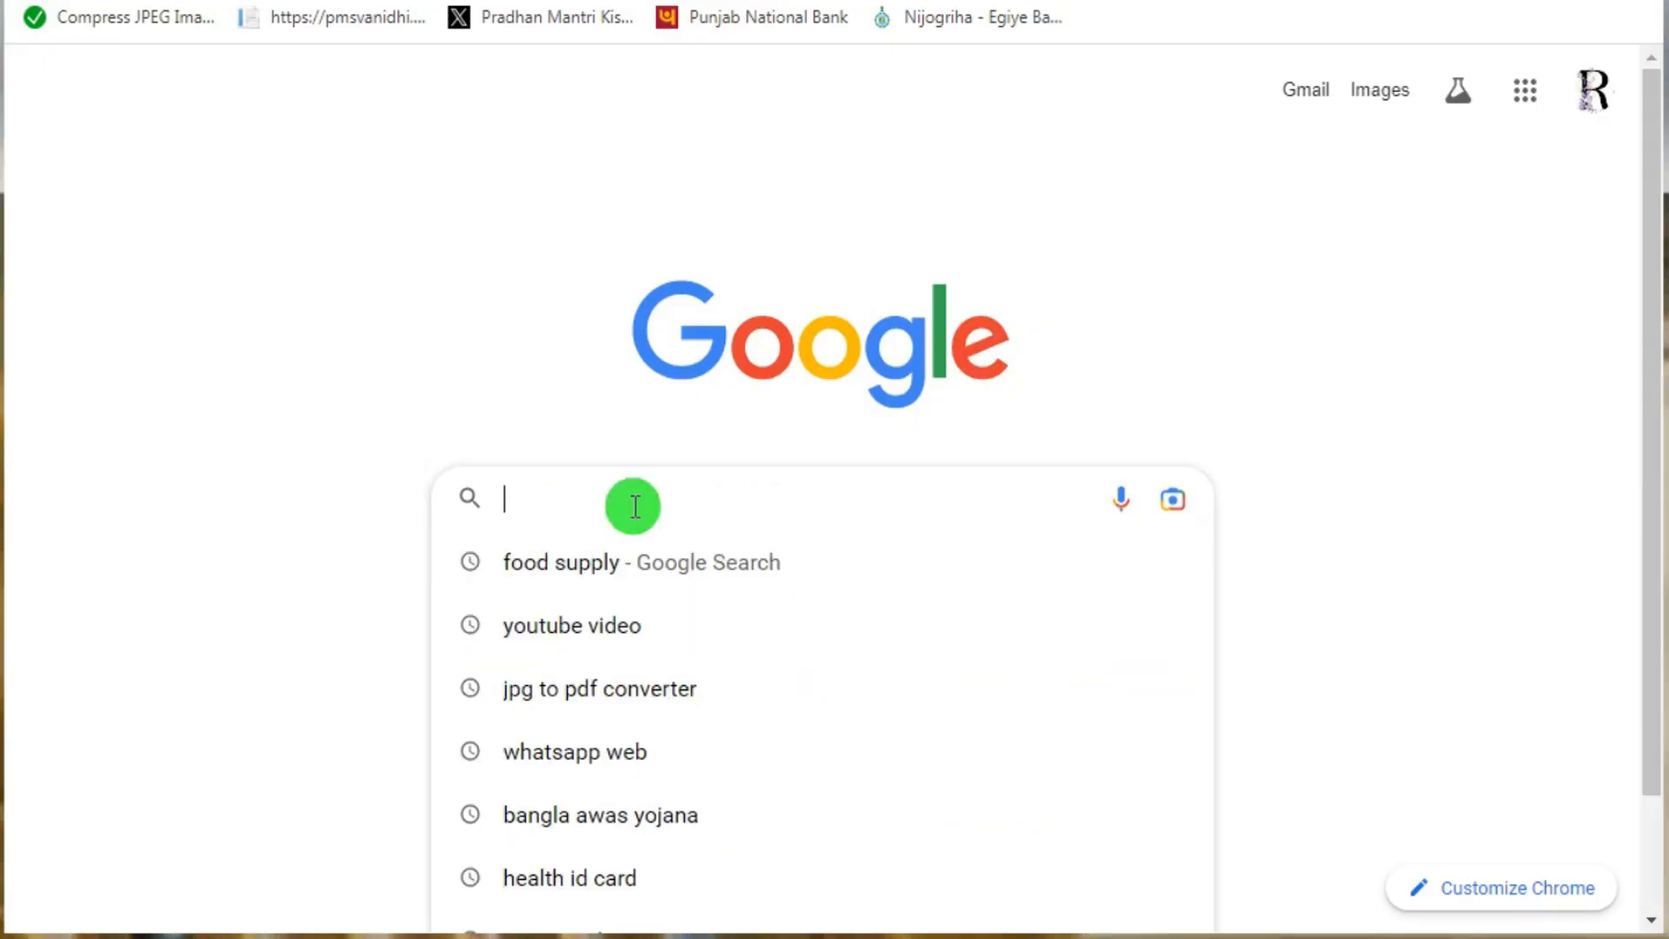
{"action": "type", "text": "e"}
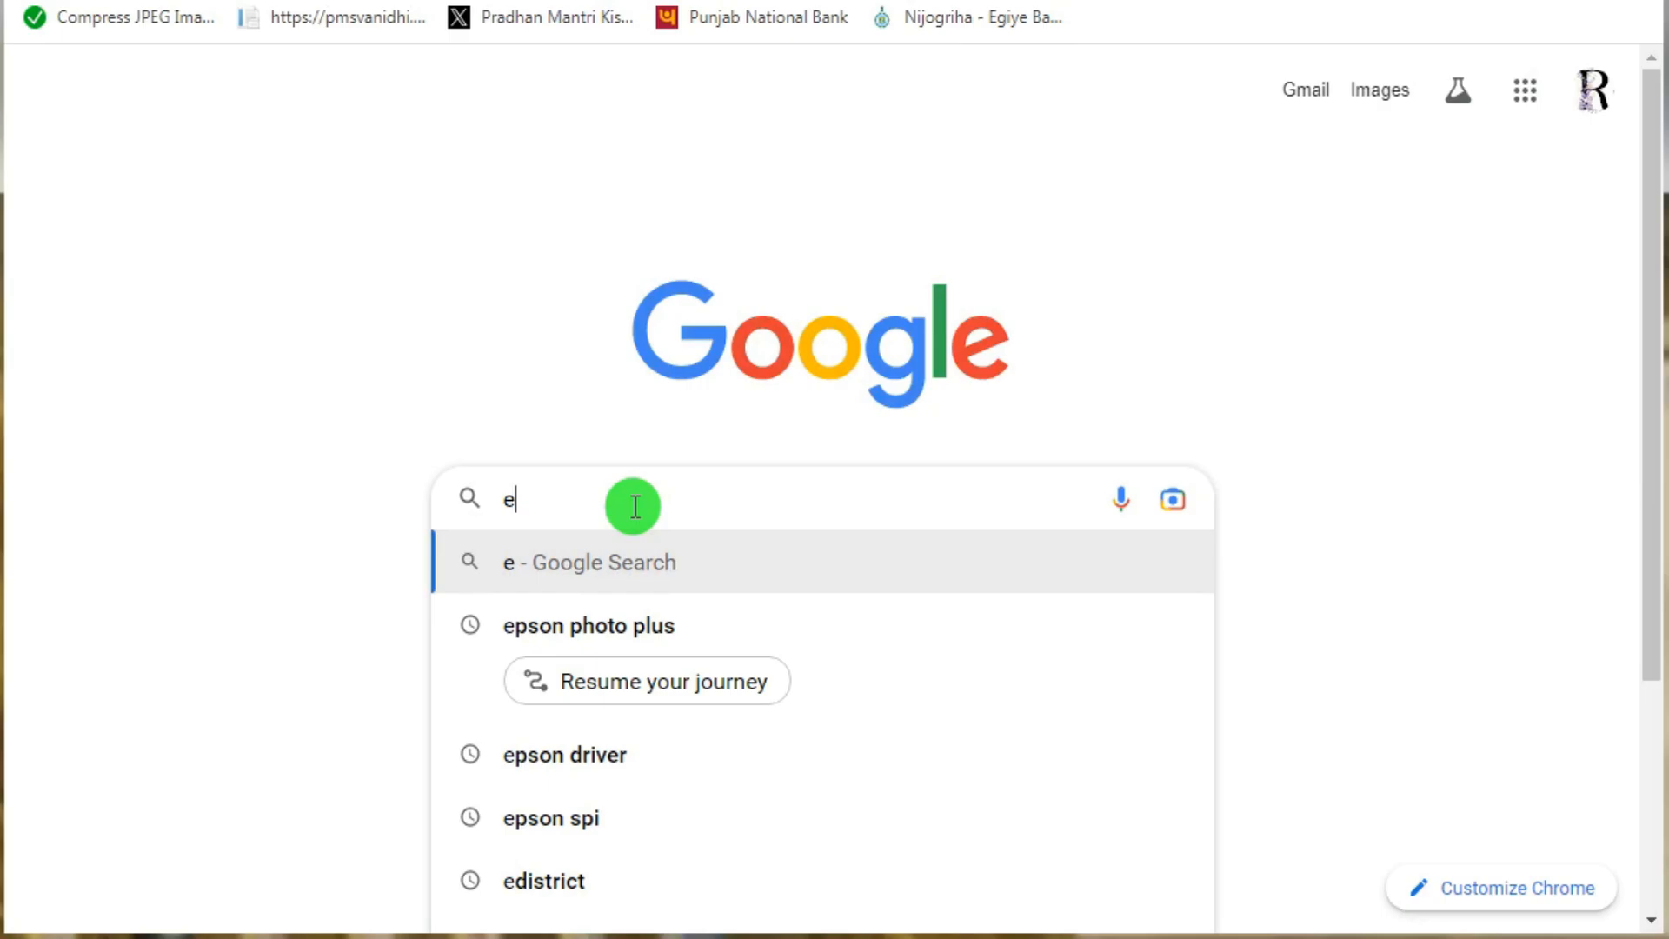
{"action": "type", "text": "d"}
{"action": "left_click", "coordinate": [630, 633]}
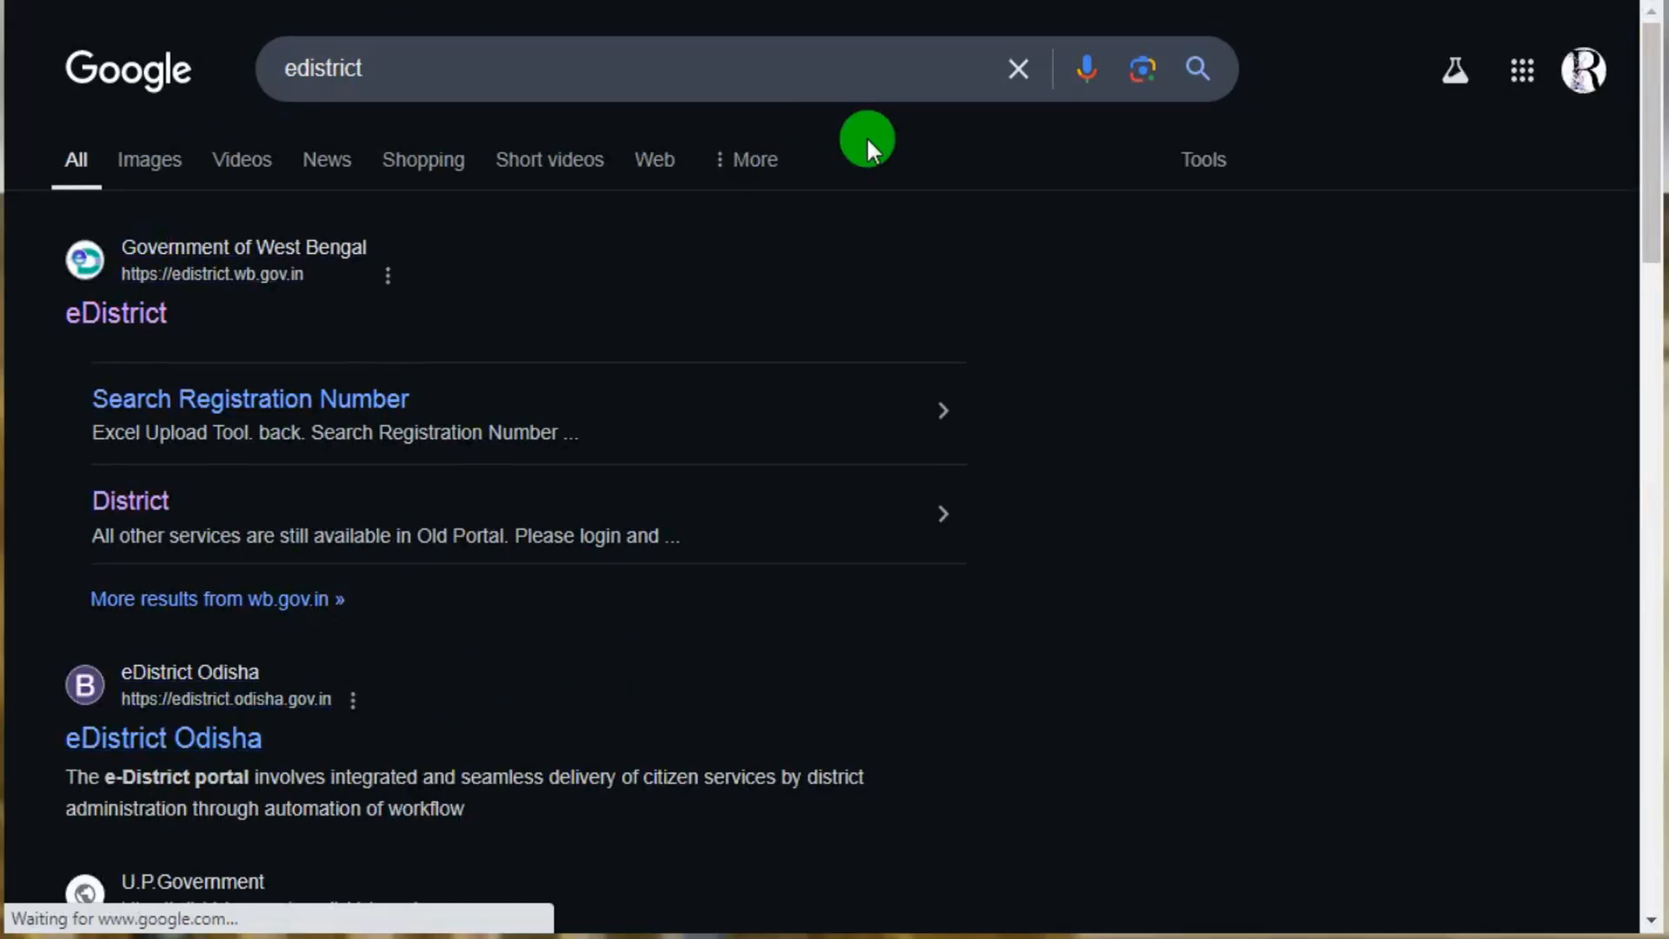
- Open the Government of West Bengal eDistrict website from the results and go to its user login form
{"action": "left_click", "coordinate": [108, 318]}
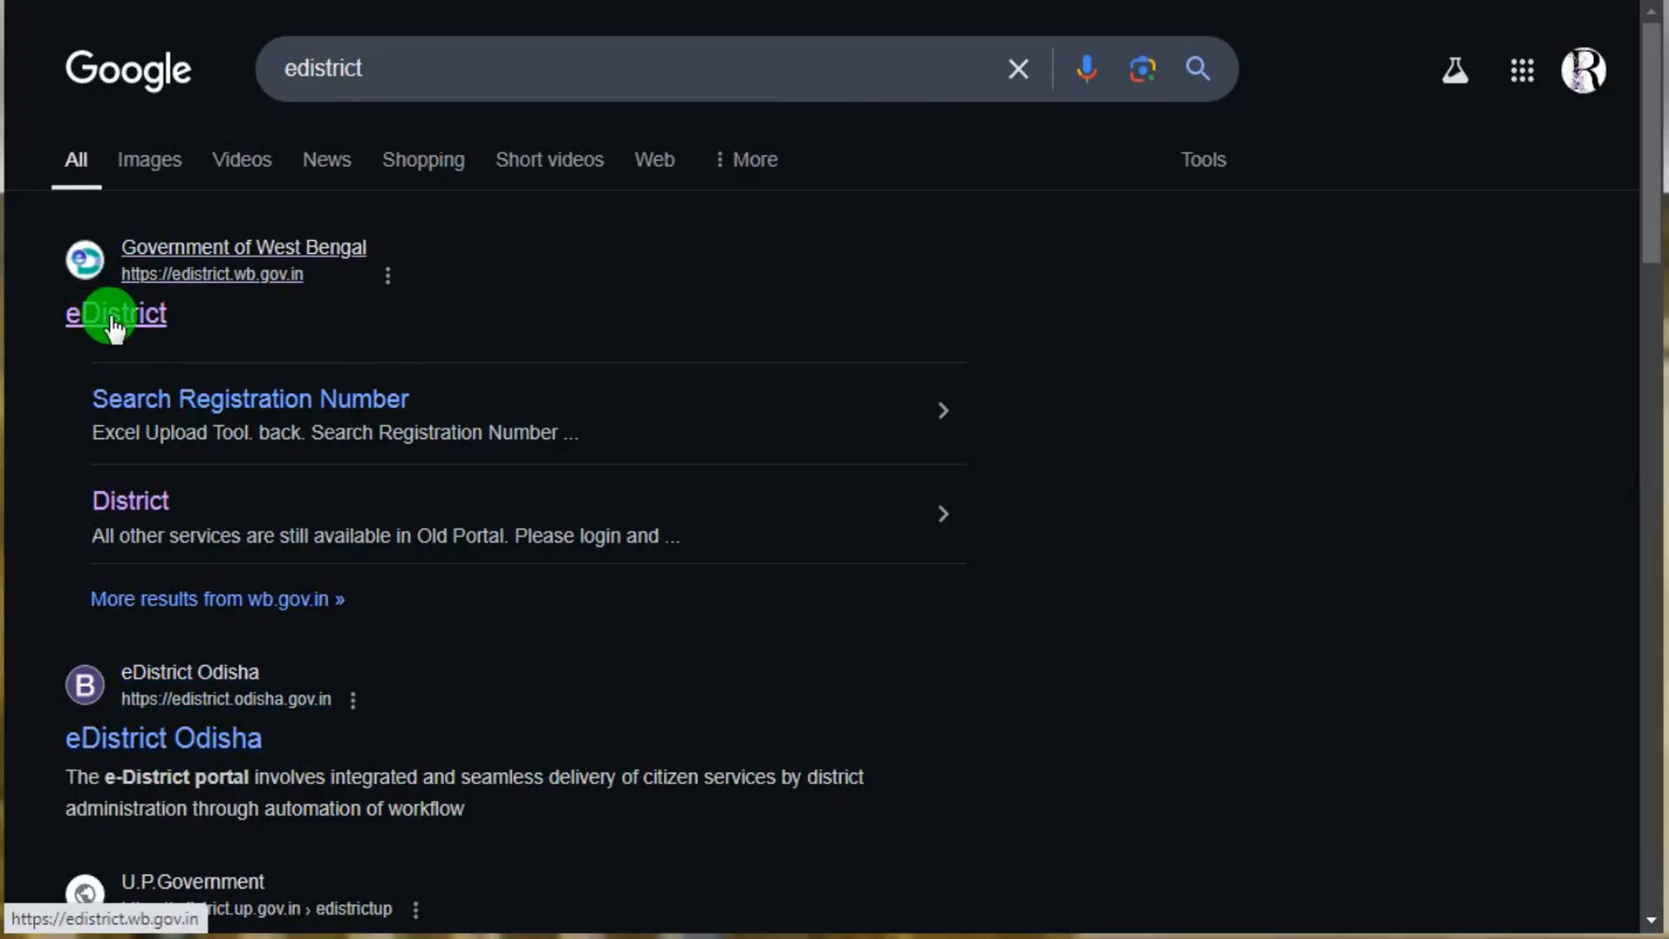
{"action": "left_click", "coordinate": [114, 319]}
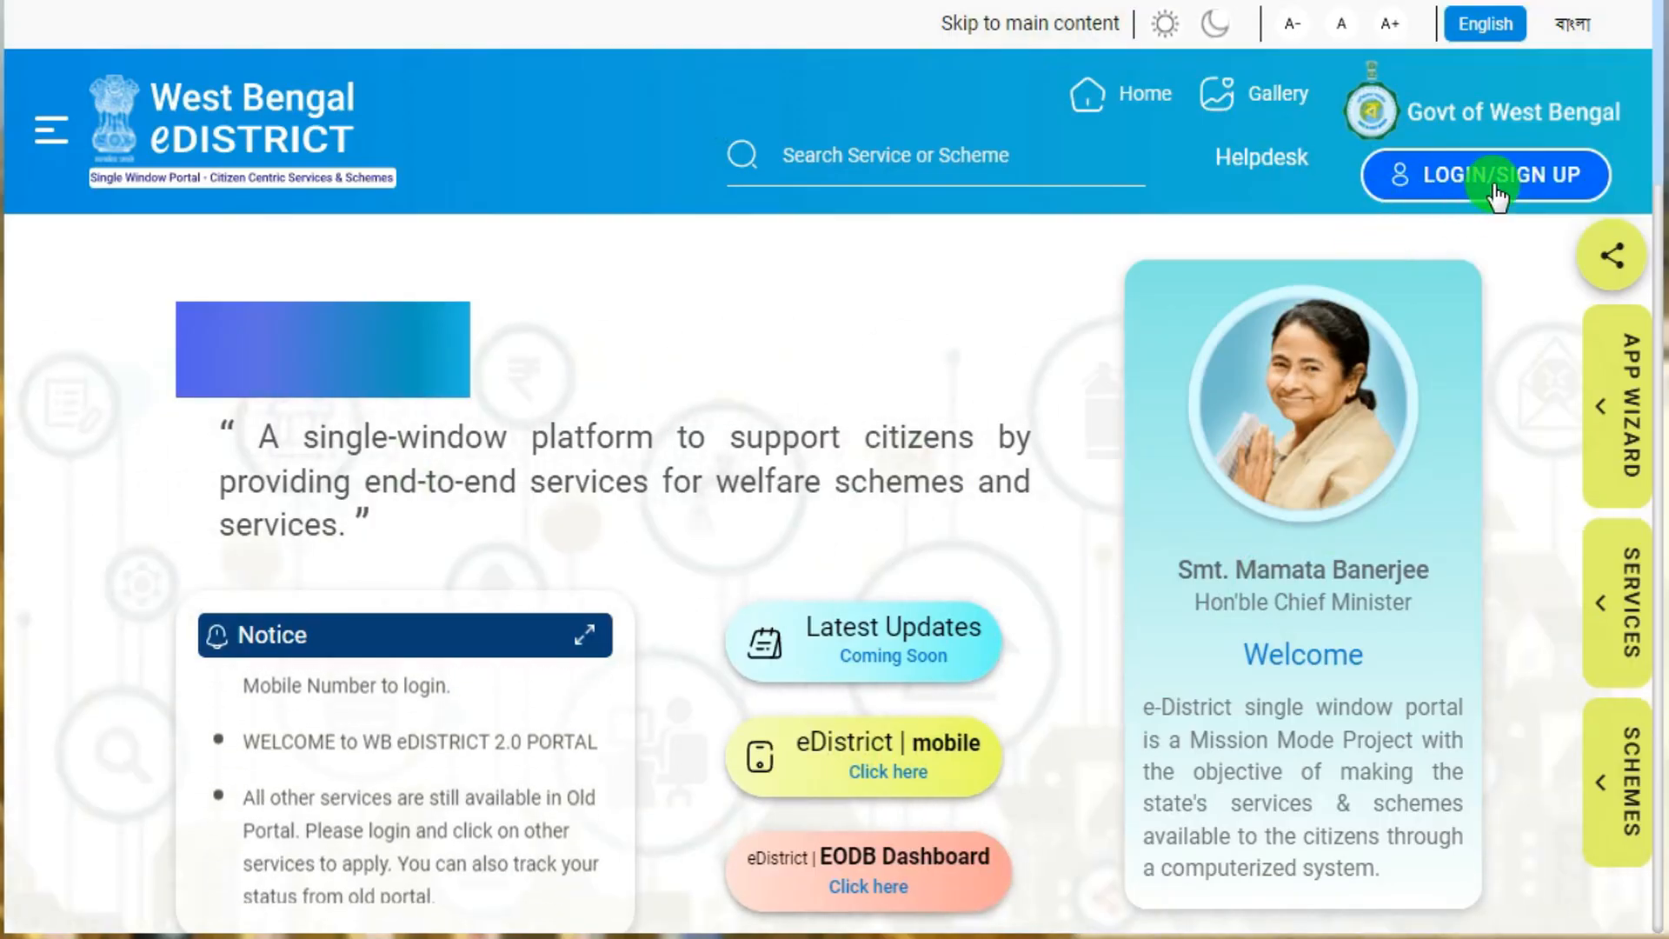
{"action": "left_click", "coordinate": [1491, 183]}
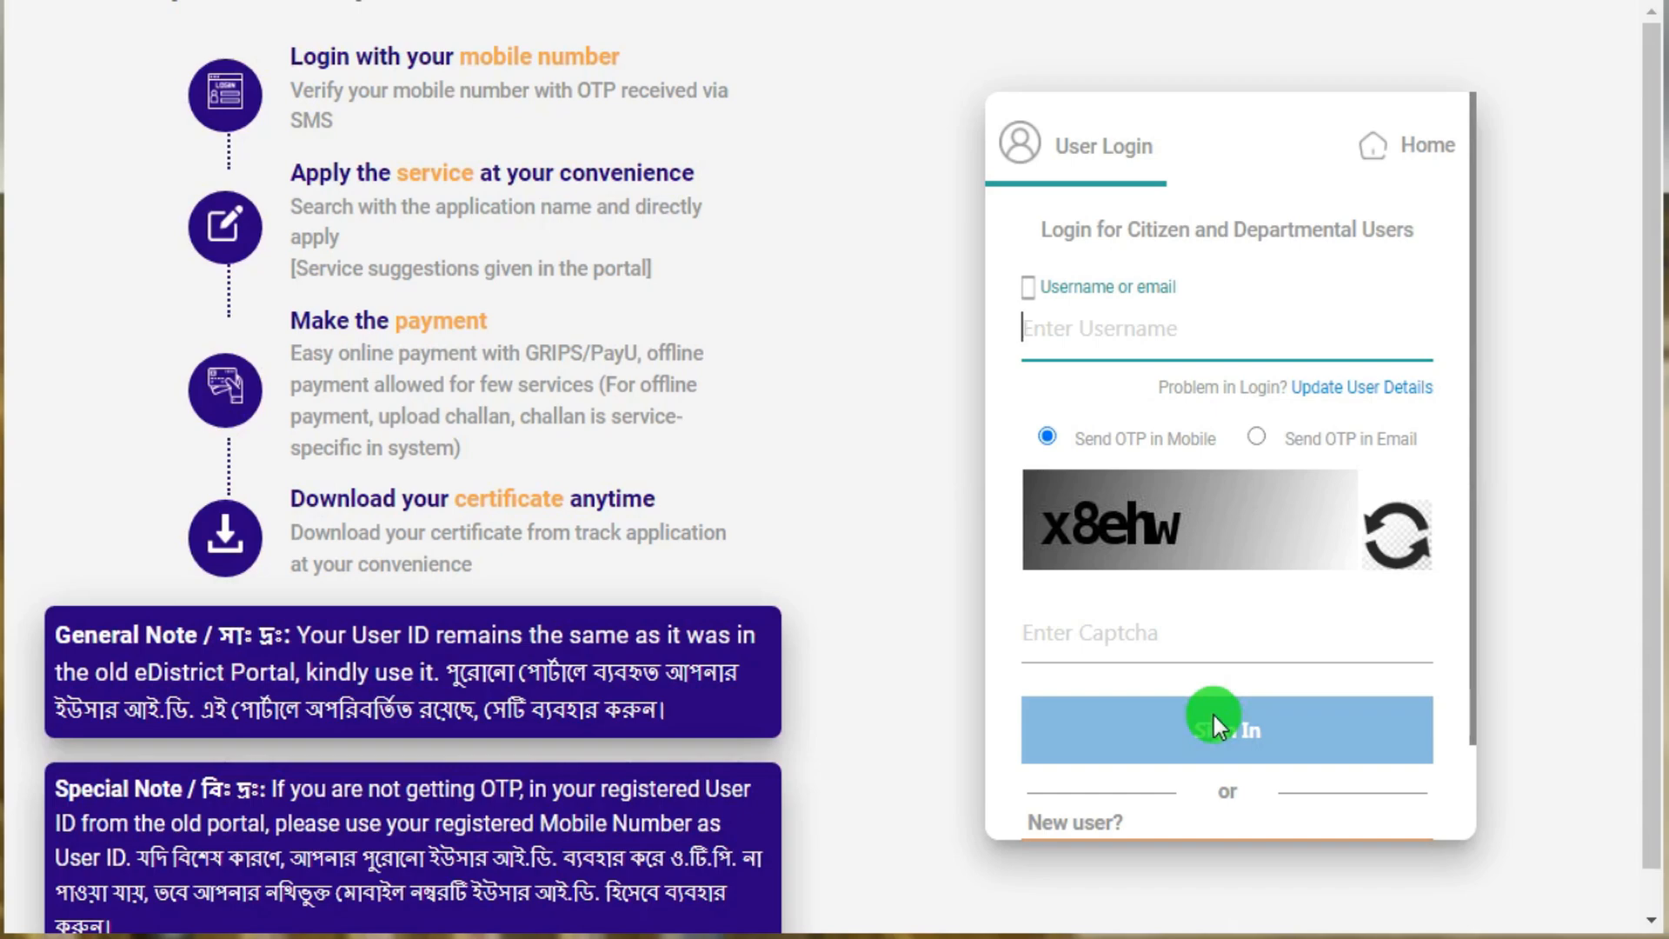
- Enter the account username and the captcha, keep the OTP delivery on mobile, and sign in
{"action": "left_click", "coordinate": [876, 512]}
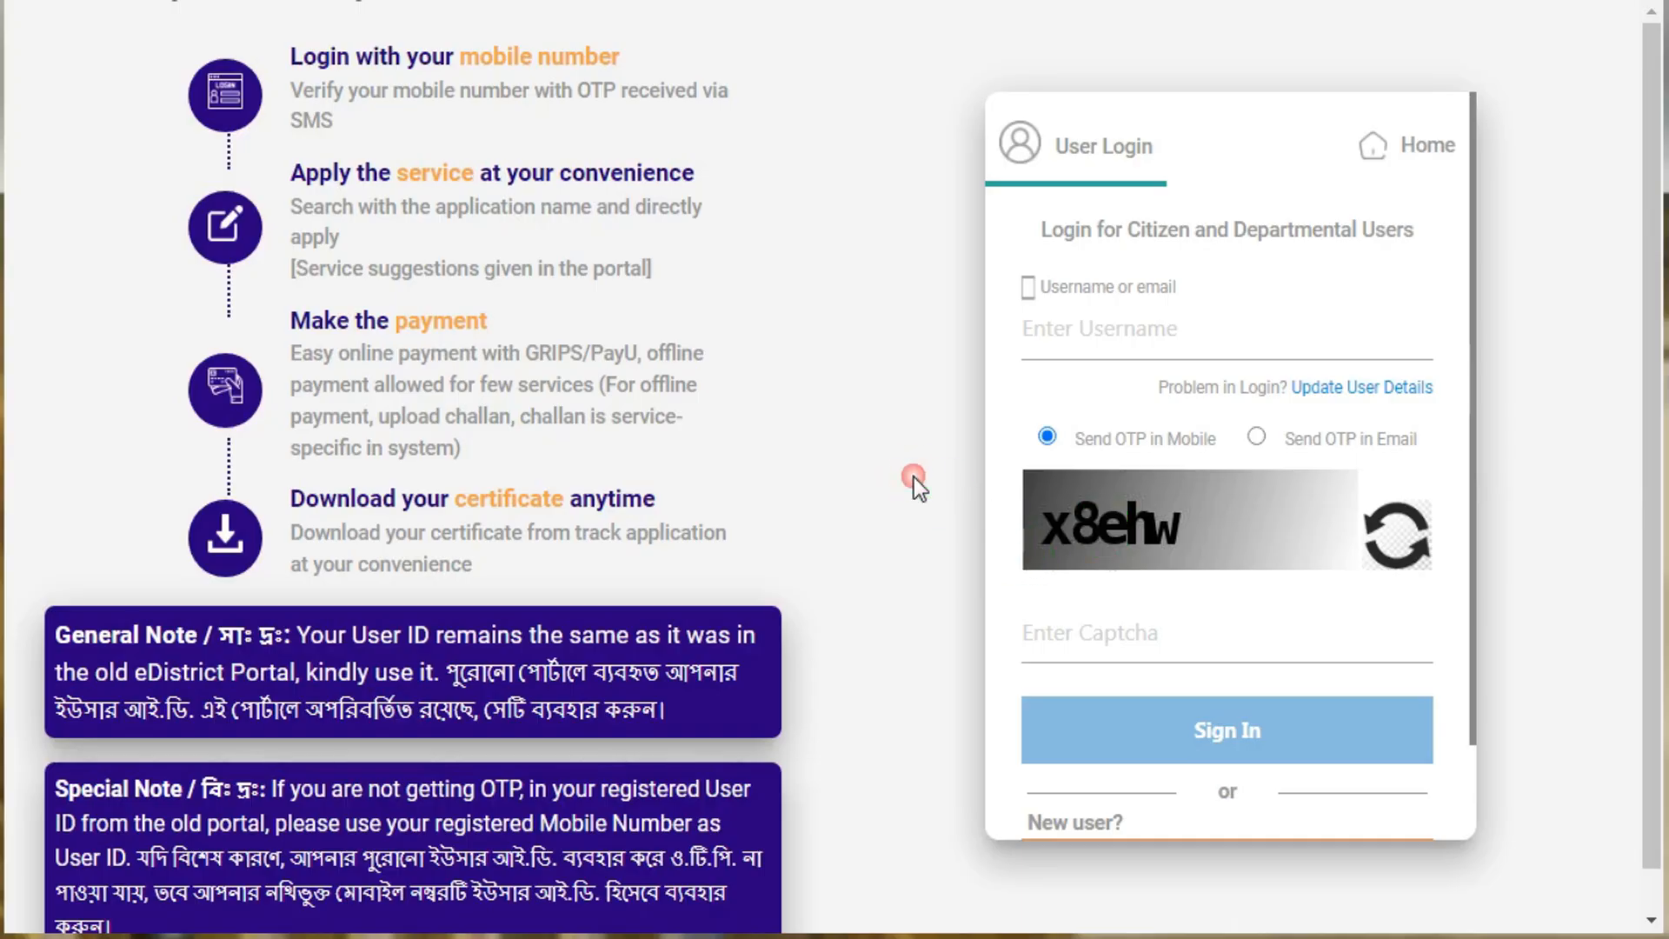
{"action": "scroll", "coordinate": [1078, 468], "scroll_direction": "down", "scroll_amount": 2}
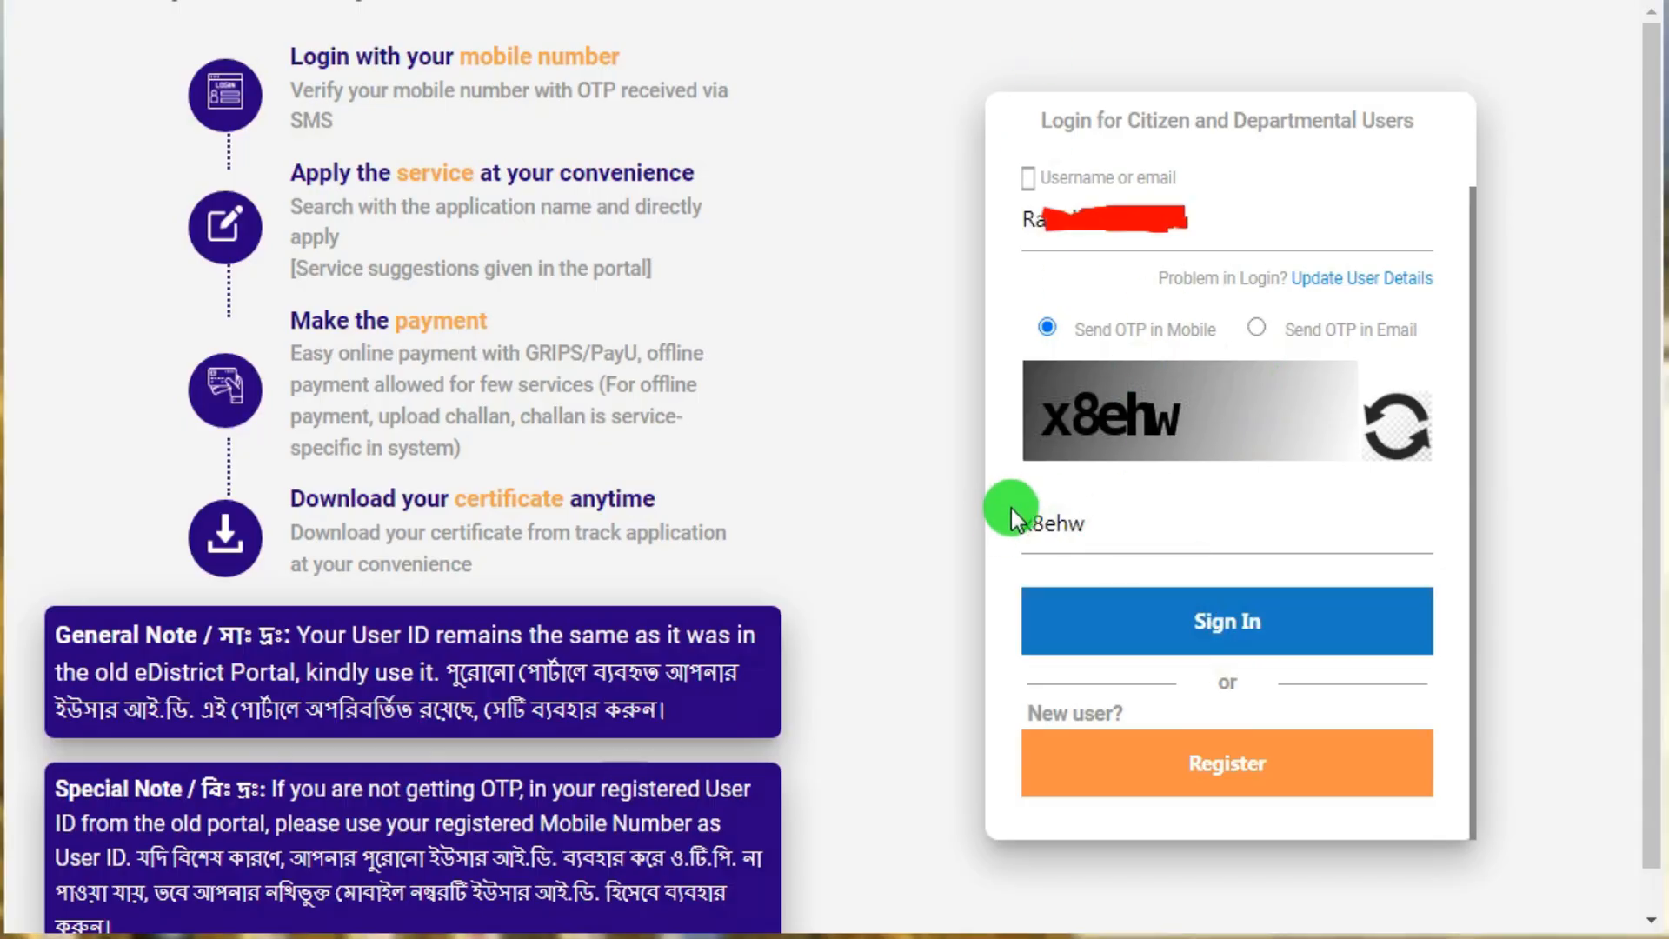
{"action": "left_click", "coordinate": [1230, 627]}
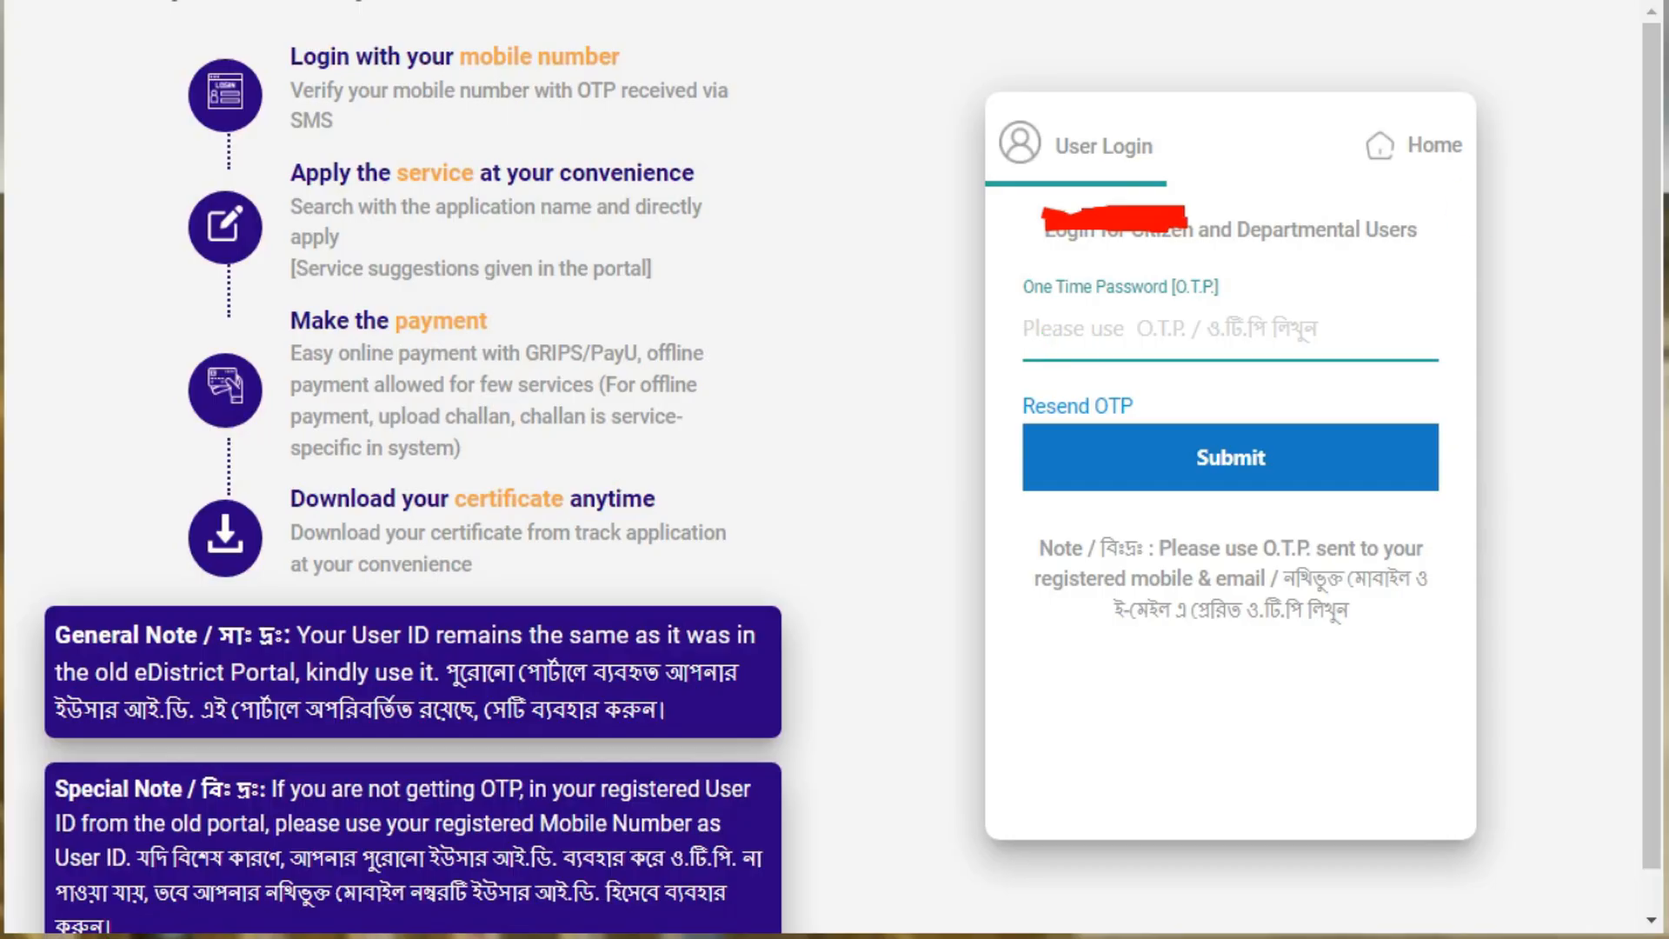
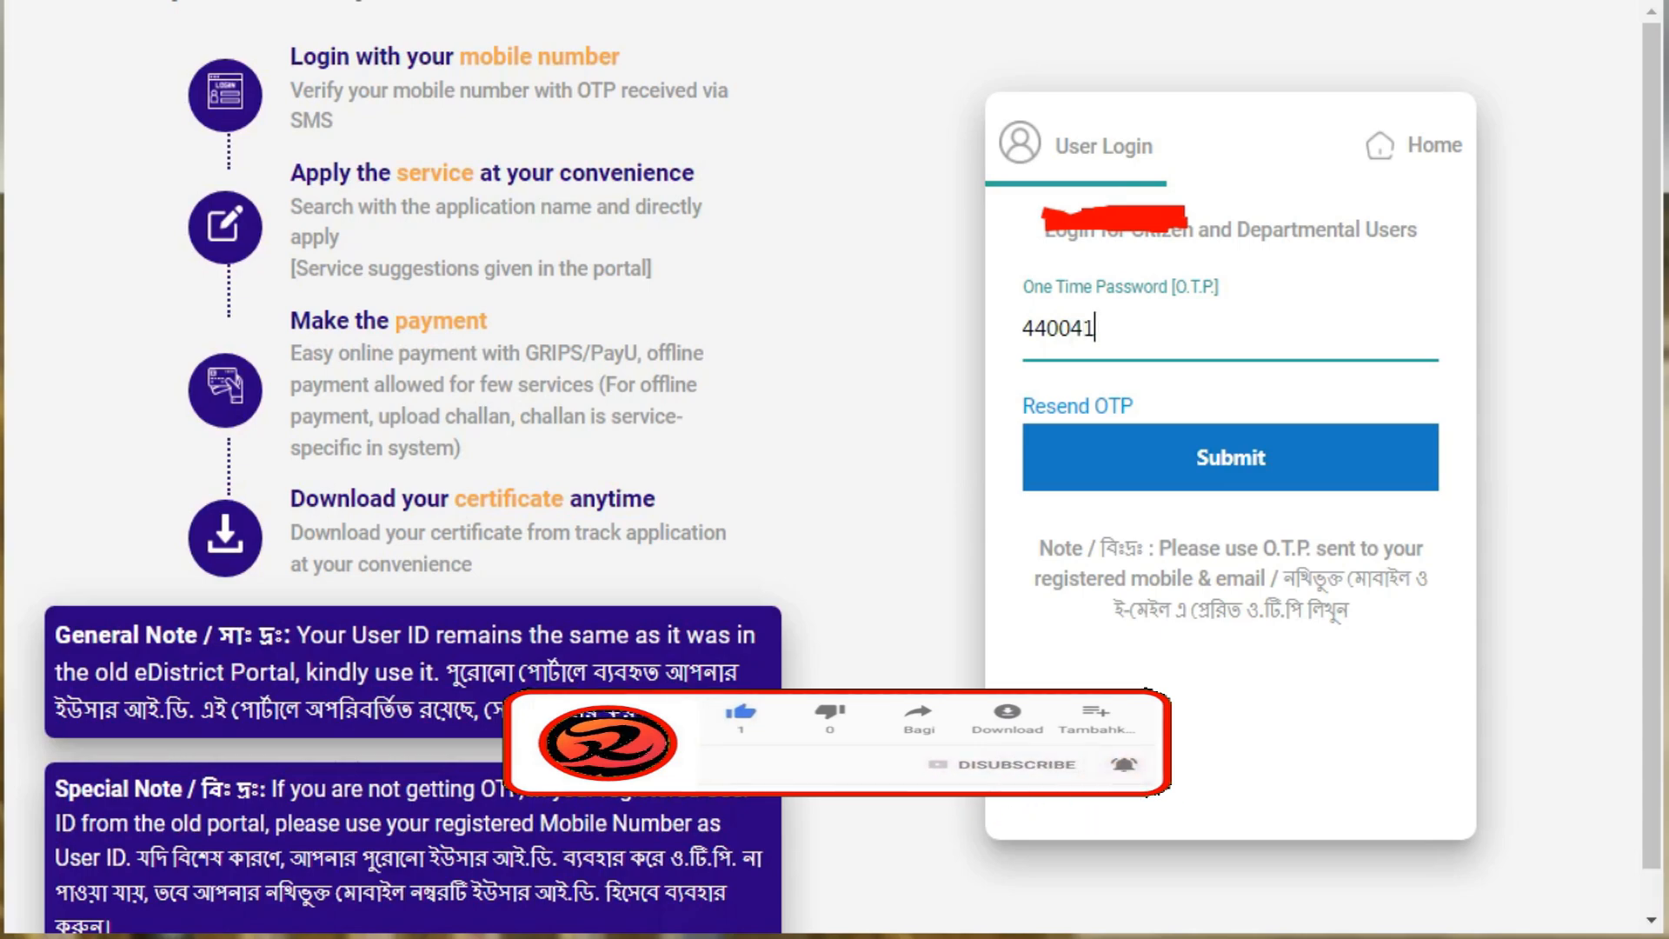
- Enter the one-time password received by SMS and submit it to log in
{"action": "left_click", "coordinate": [1188, 460]}
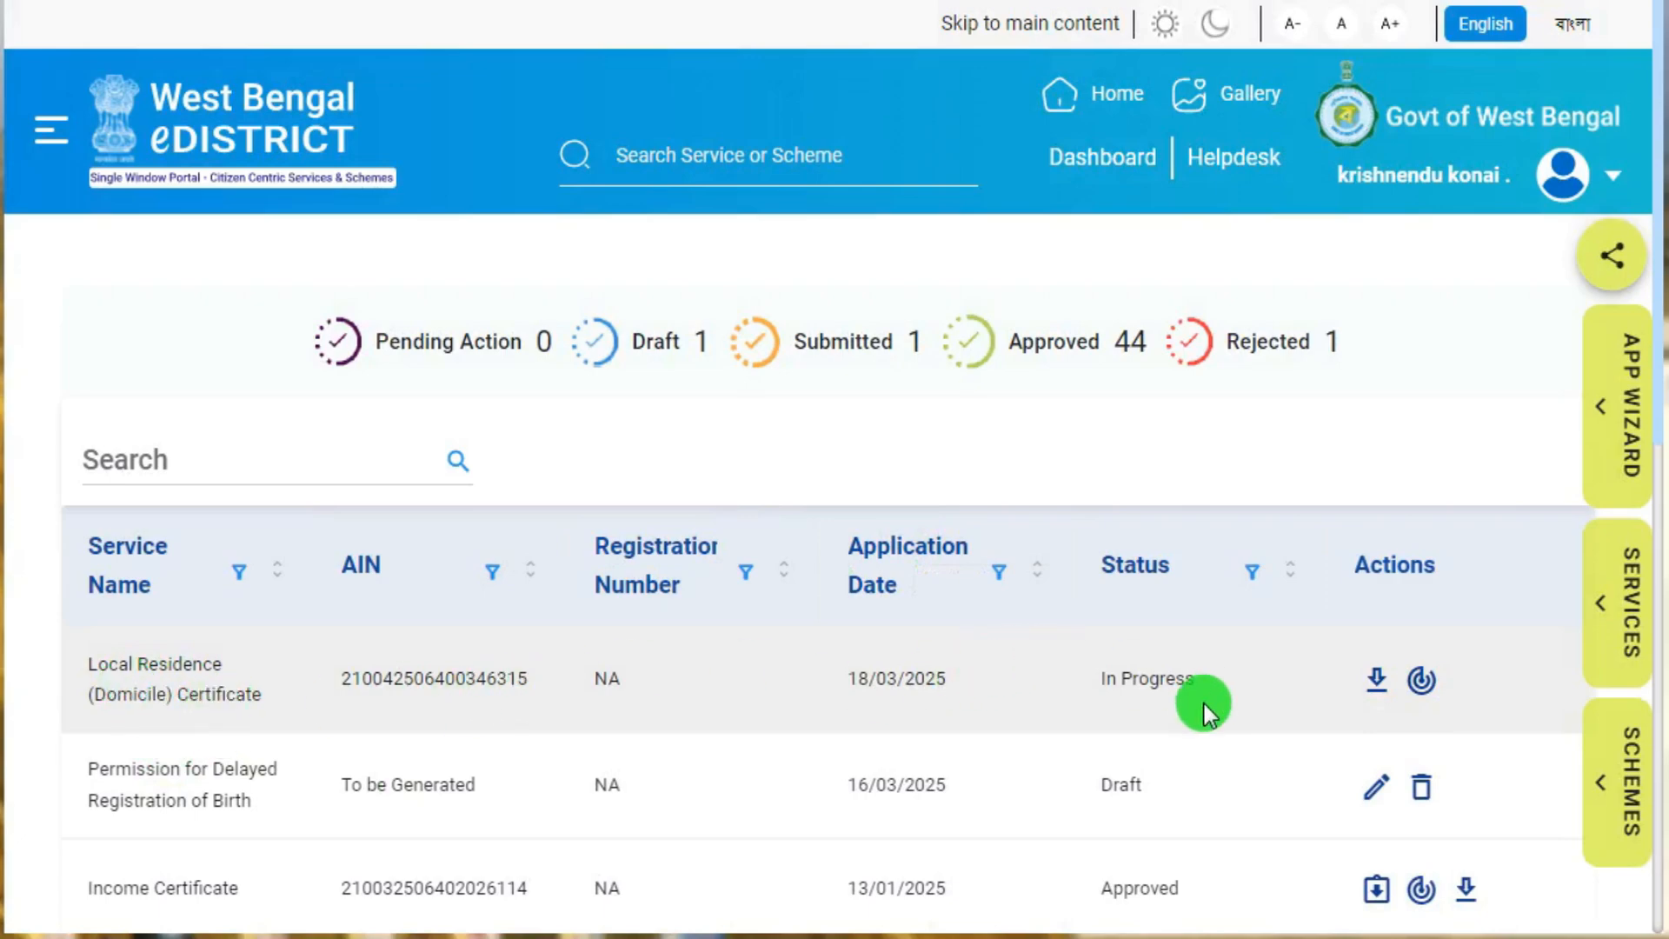
{"action": "scroll", "coordinate": [1133, 487], "scroll_direction": "down", "scroll_amount": 3}
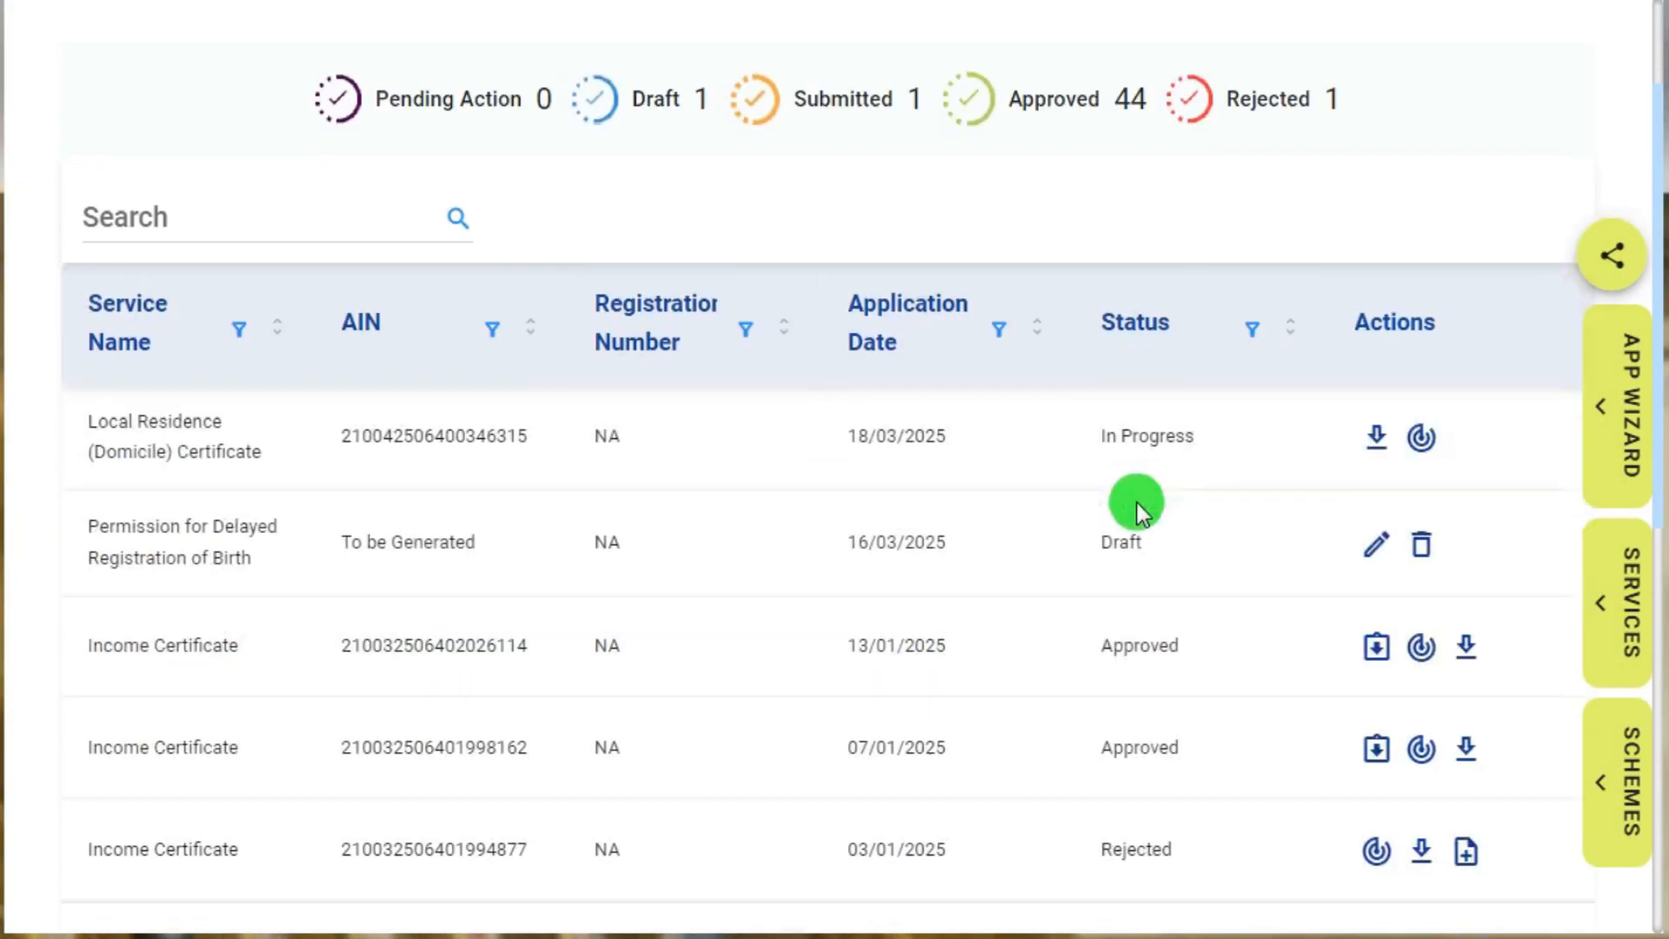
{"action": "scroll", "coordinate": [1136, 503], "scroll_direction": "down", "scroll_amount": 6}
{"action": "scroll", "coordinate": [1128, 470], "scroll_direction": "up", "scroll_amount": 2}
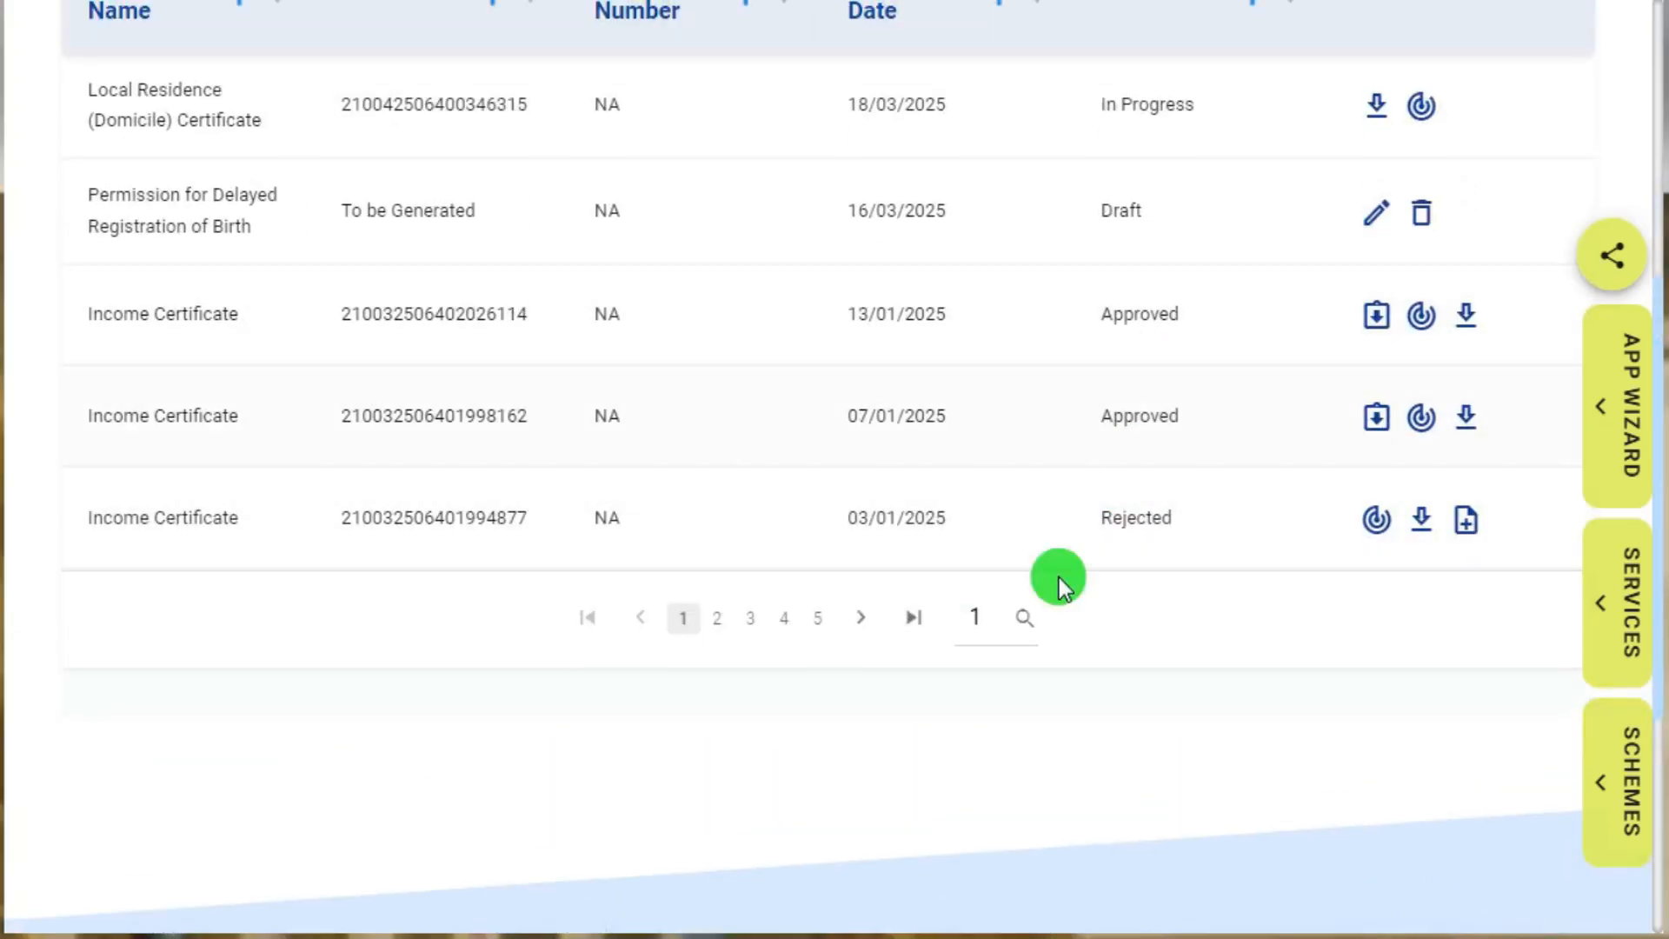
{"action": "scroll", "coordinate": [1082, 551], "scroll_direction": "up", "scroll_amount": 5}
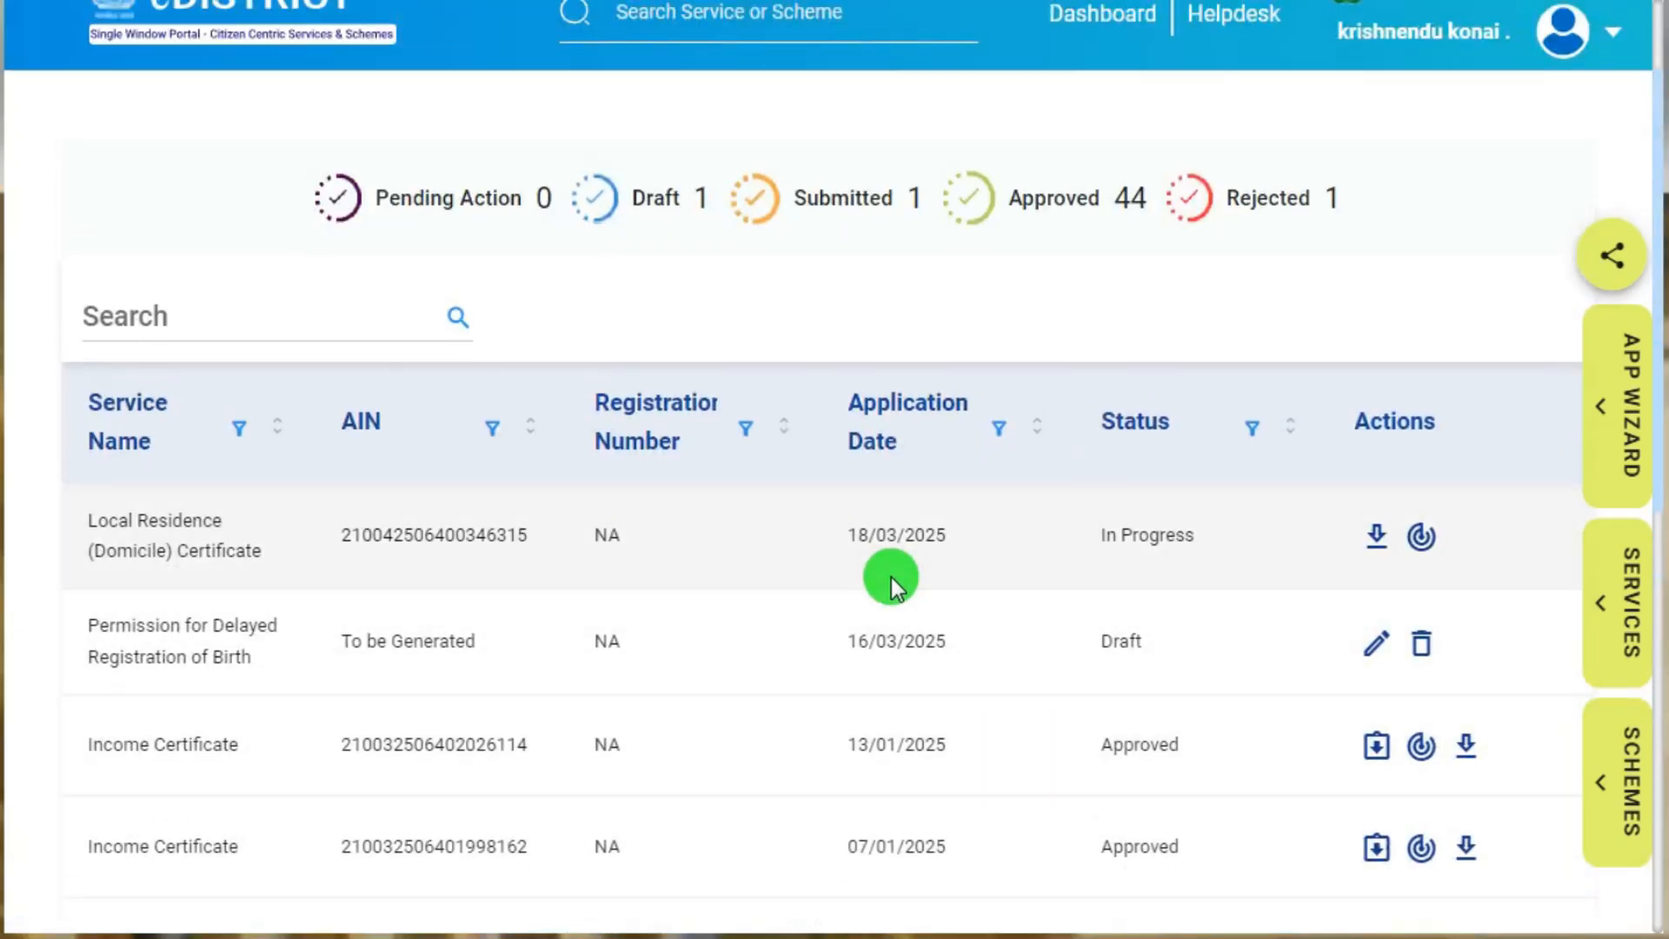
{"action": "scroll", "coordinate": [890, 578], "scroll_direction": "up", "scroll_amount": 2}
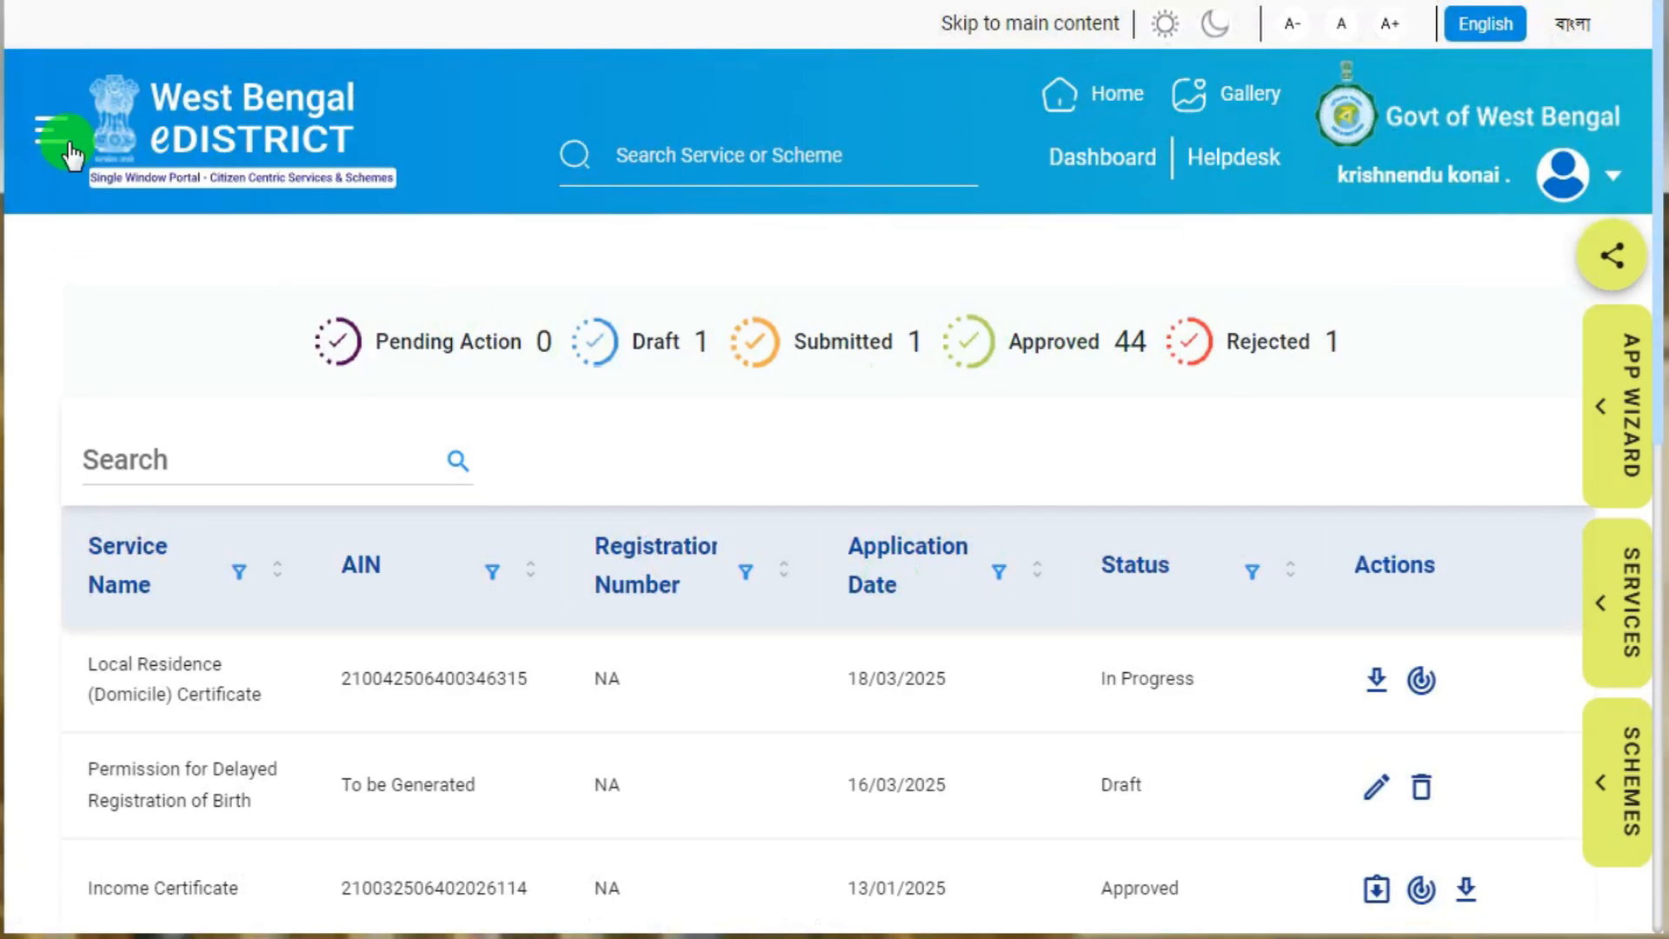
- Open the portal's list of services and filter it by Certificates
{"action": "left_click", "coordinate": [57, 139]}
{"action": "left_click", "coordinate": [113, 272]}
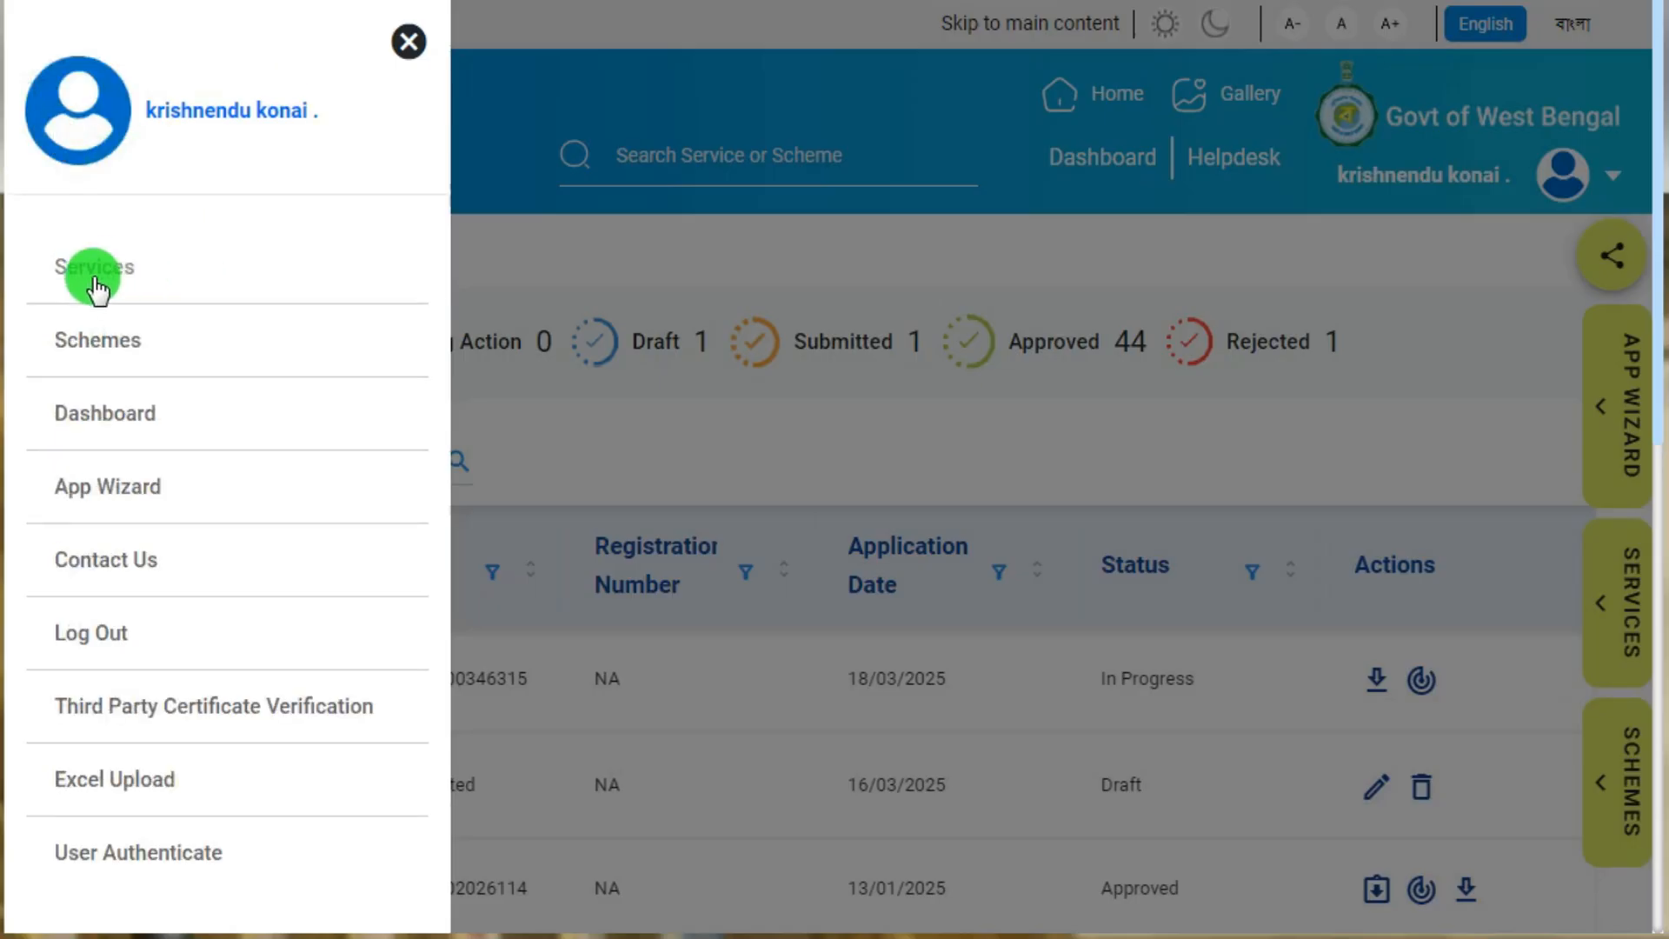
{"action": "left_click", "coordinate": [107, 268]}
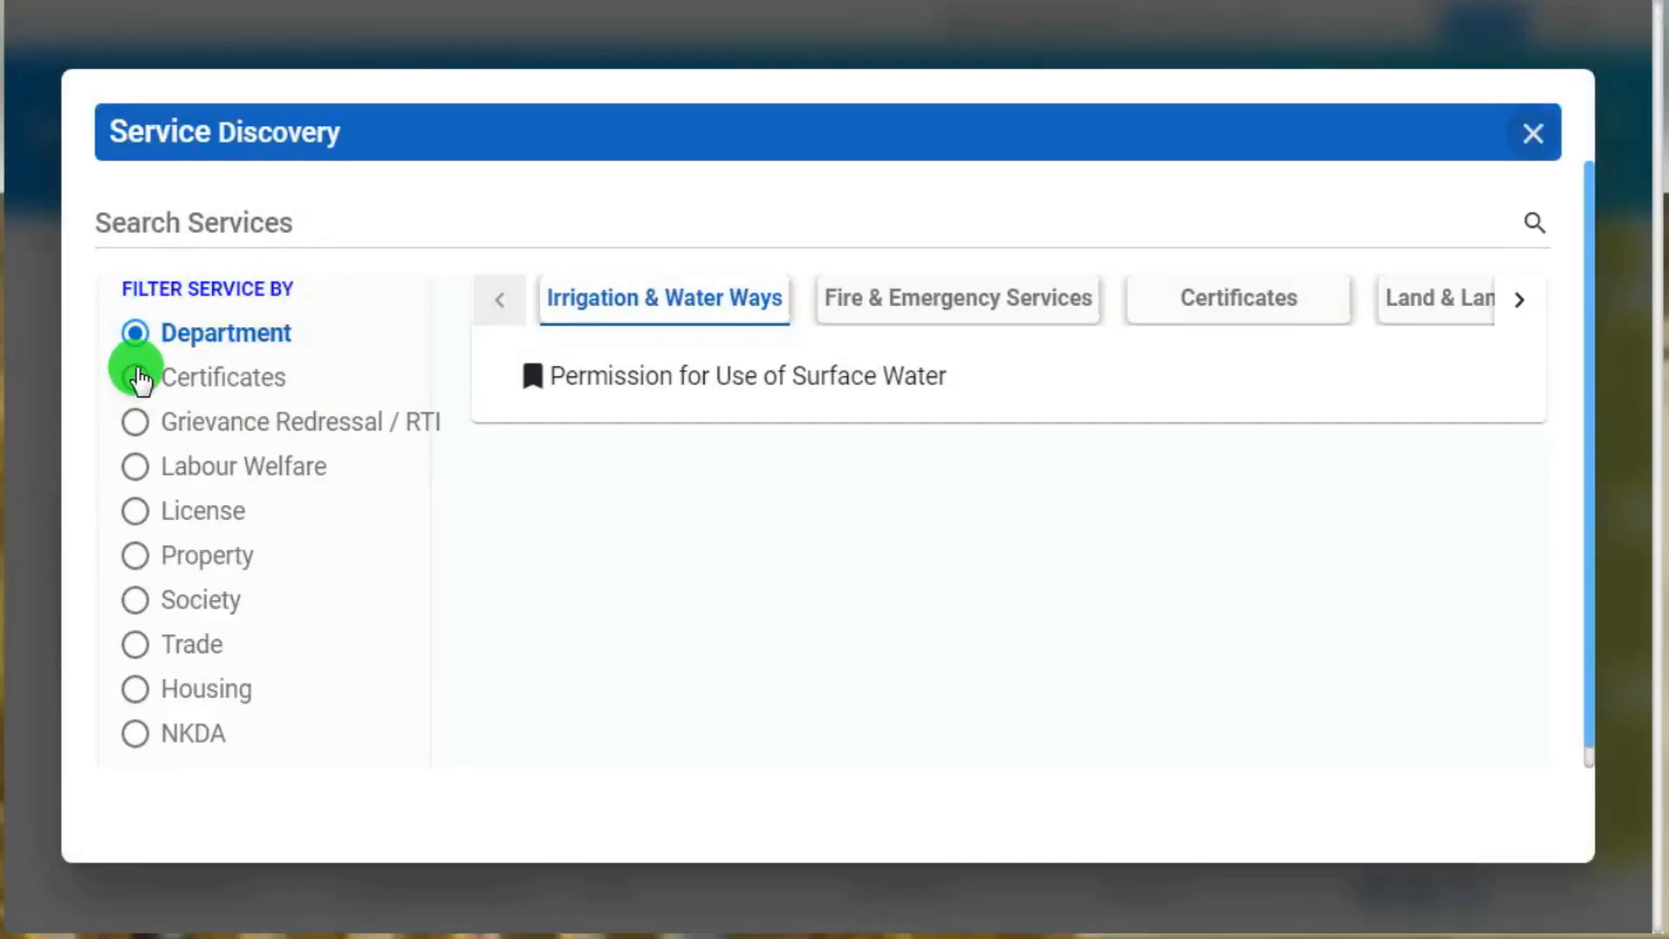
{"action": "left_click", "coordinate": [146, 381]}
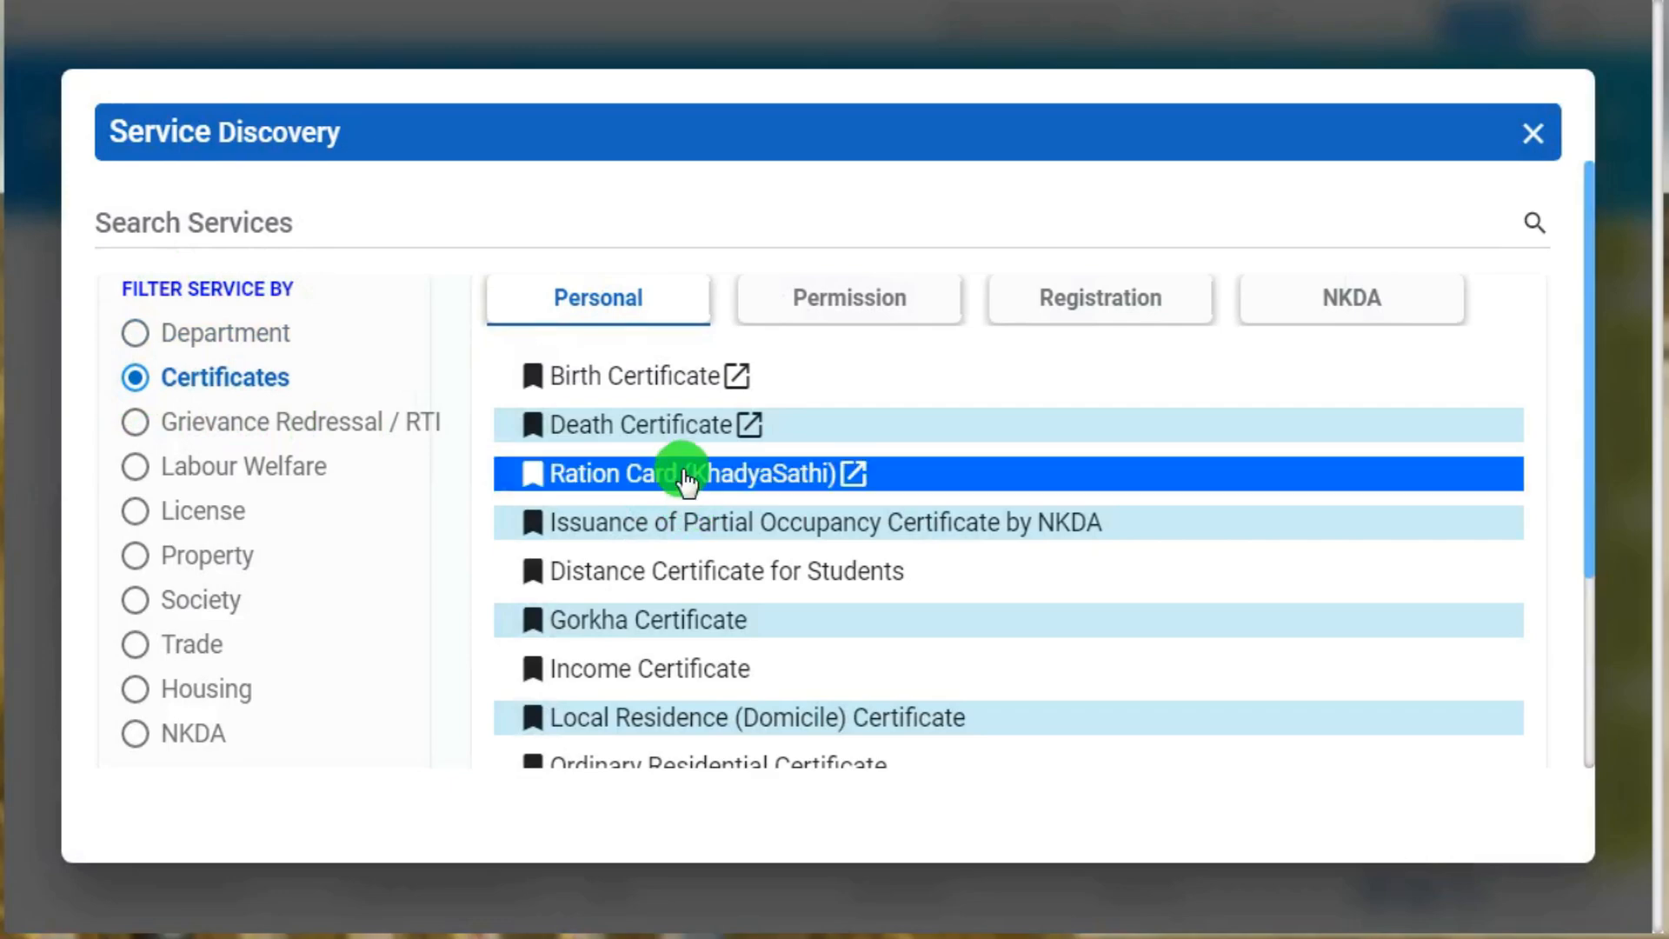
- Choose the Local Residence (Domicile) Certificate service and accept its eligibility, document and acceptance terms
{"action": "scroll", "coordinate": [721, 682], "scroll_direction": "down", "scroll_amount": 2}
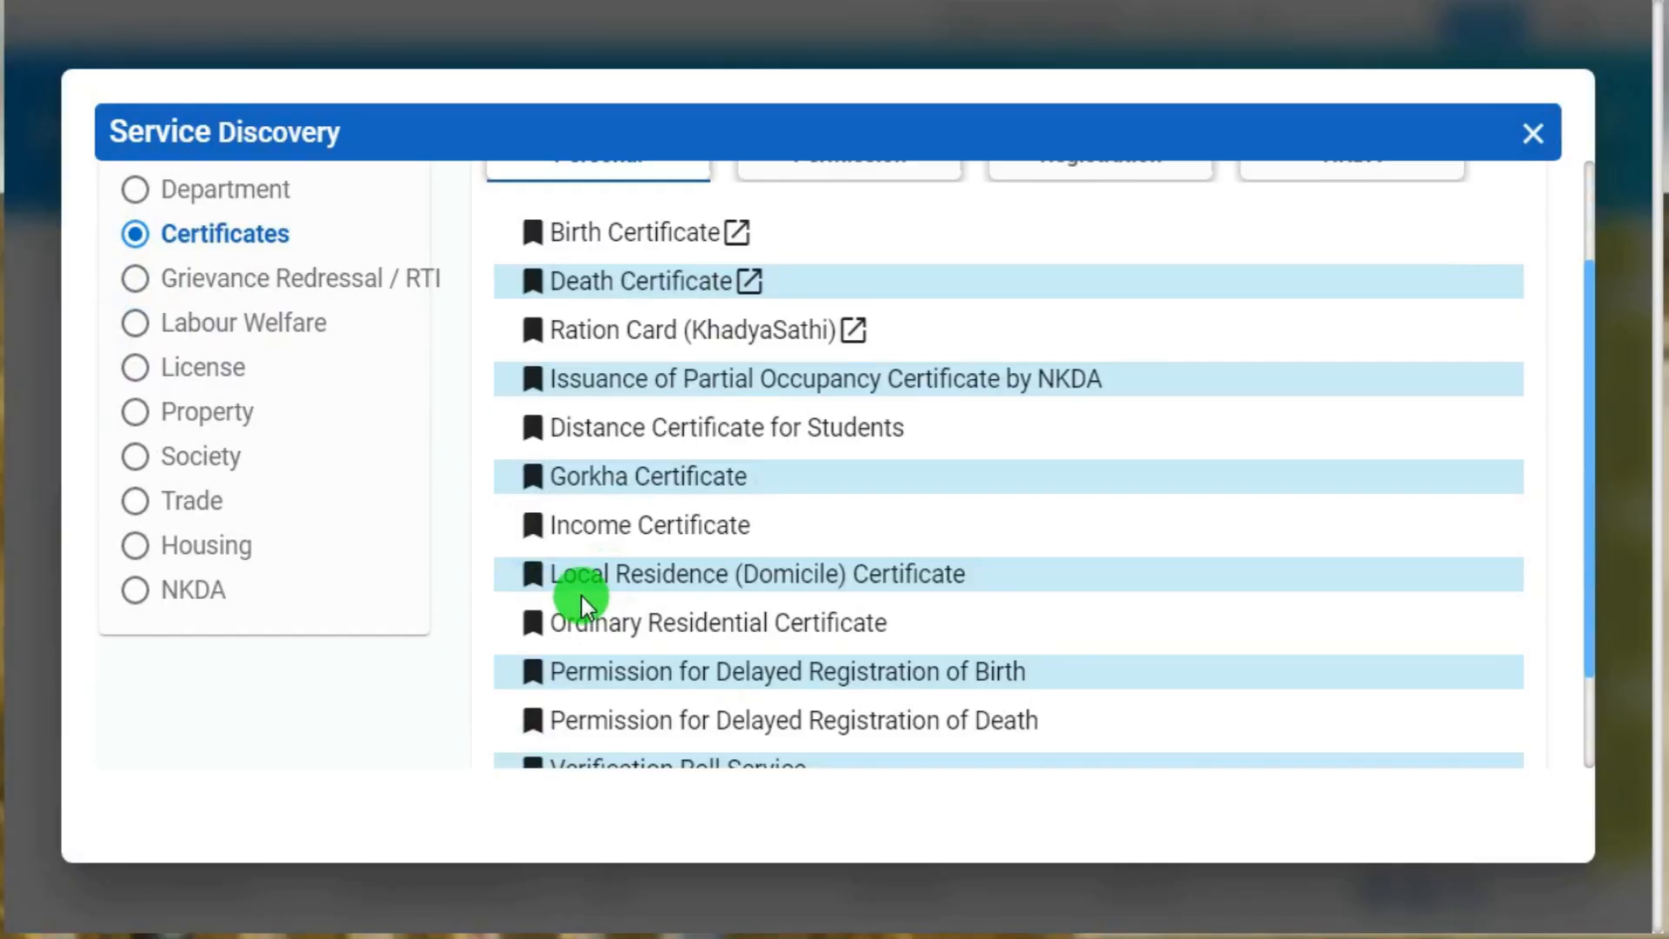
{"action": "left_click", "coordinate": [781, 589]}
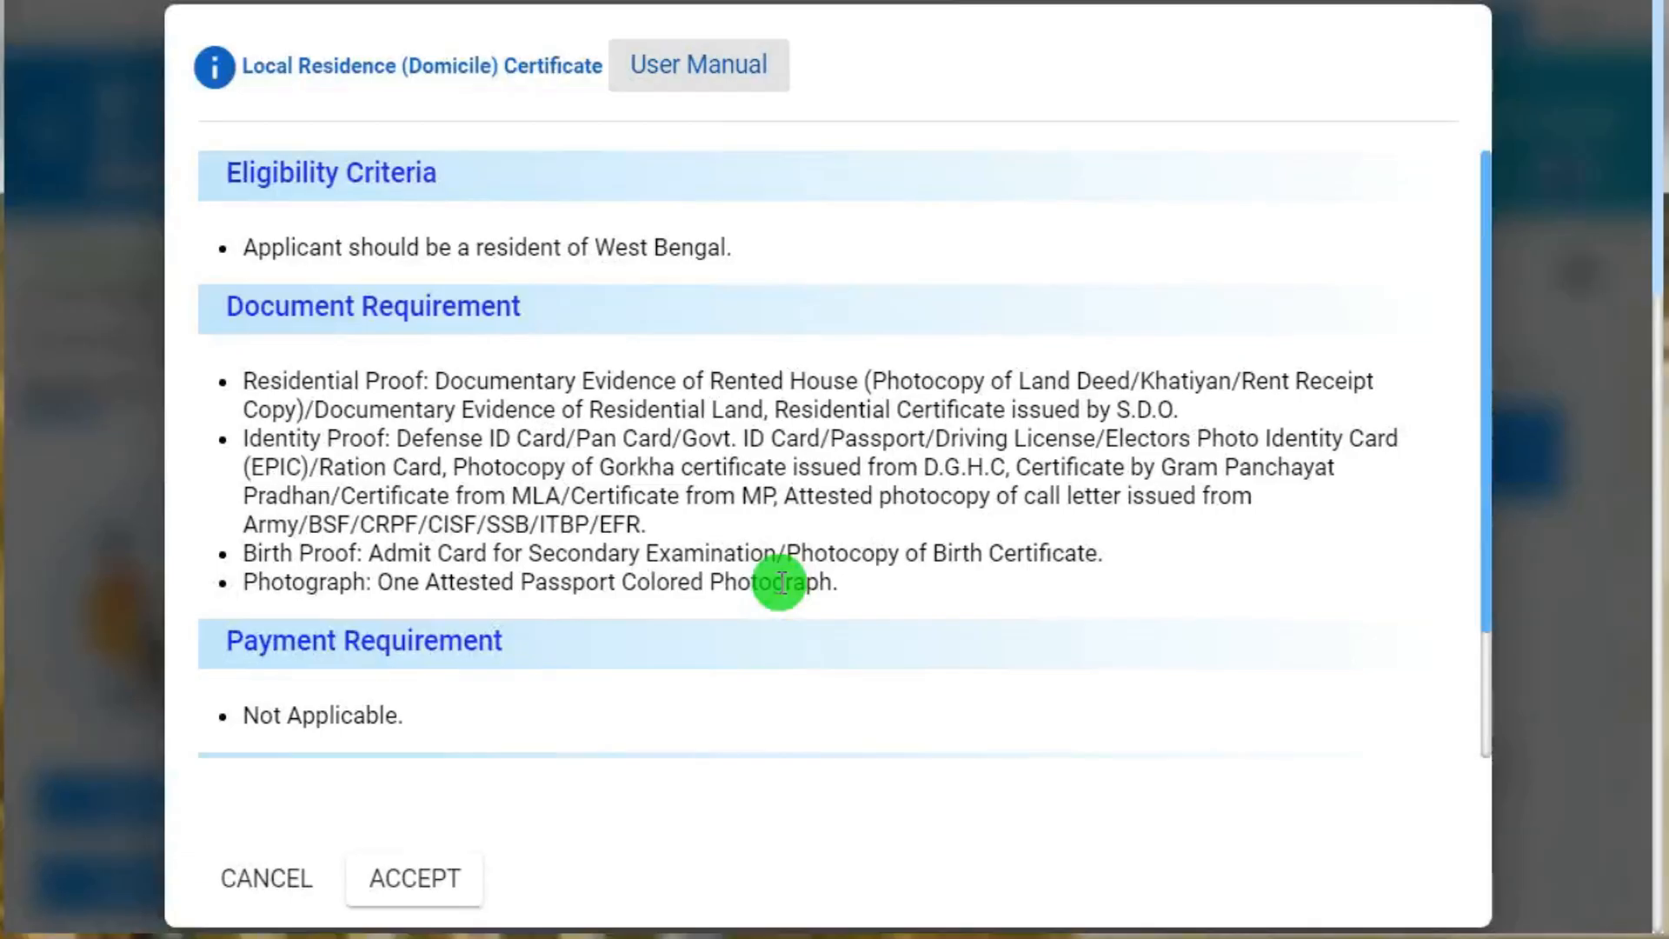
{"action": "scroll", "coordinate": [876, 548], "scroll_direction": "down", "scroll_amount": 2}
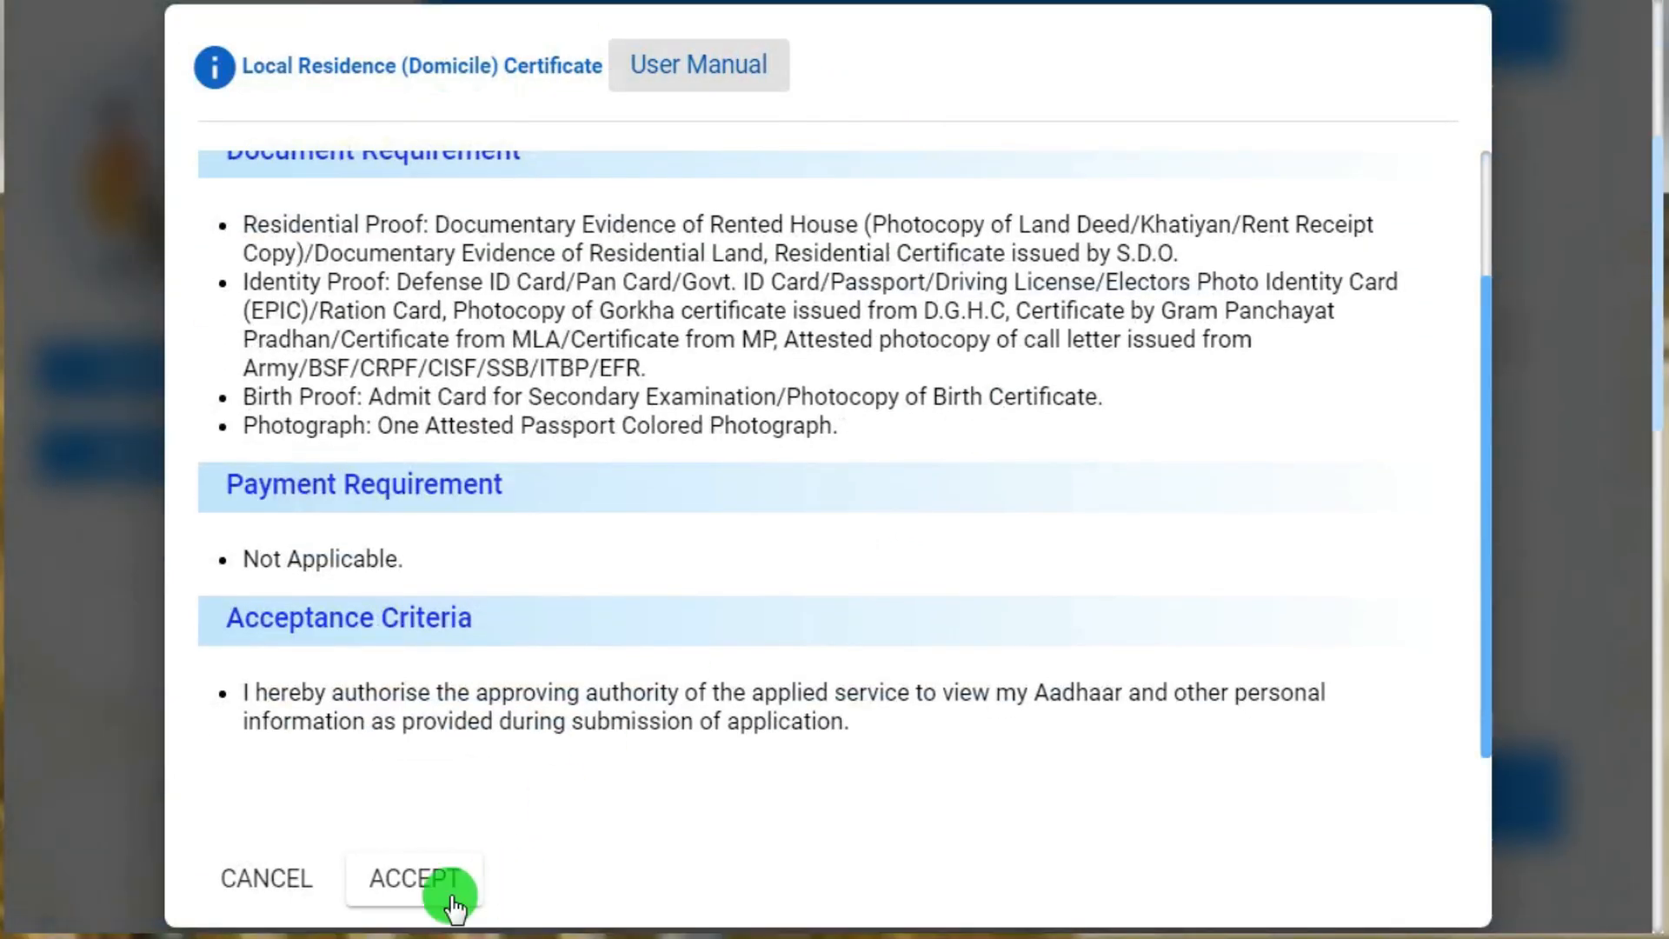
{"action": "left_click", "coordinate": [391, 878]}
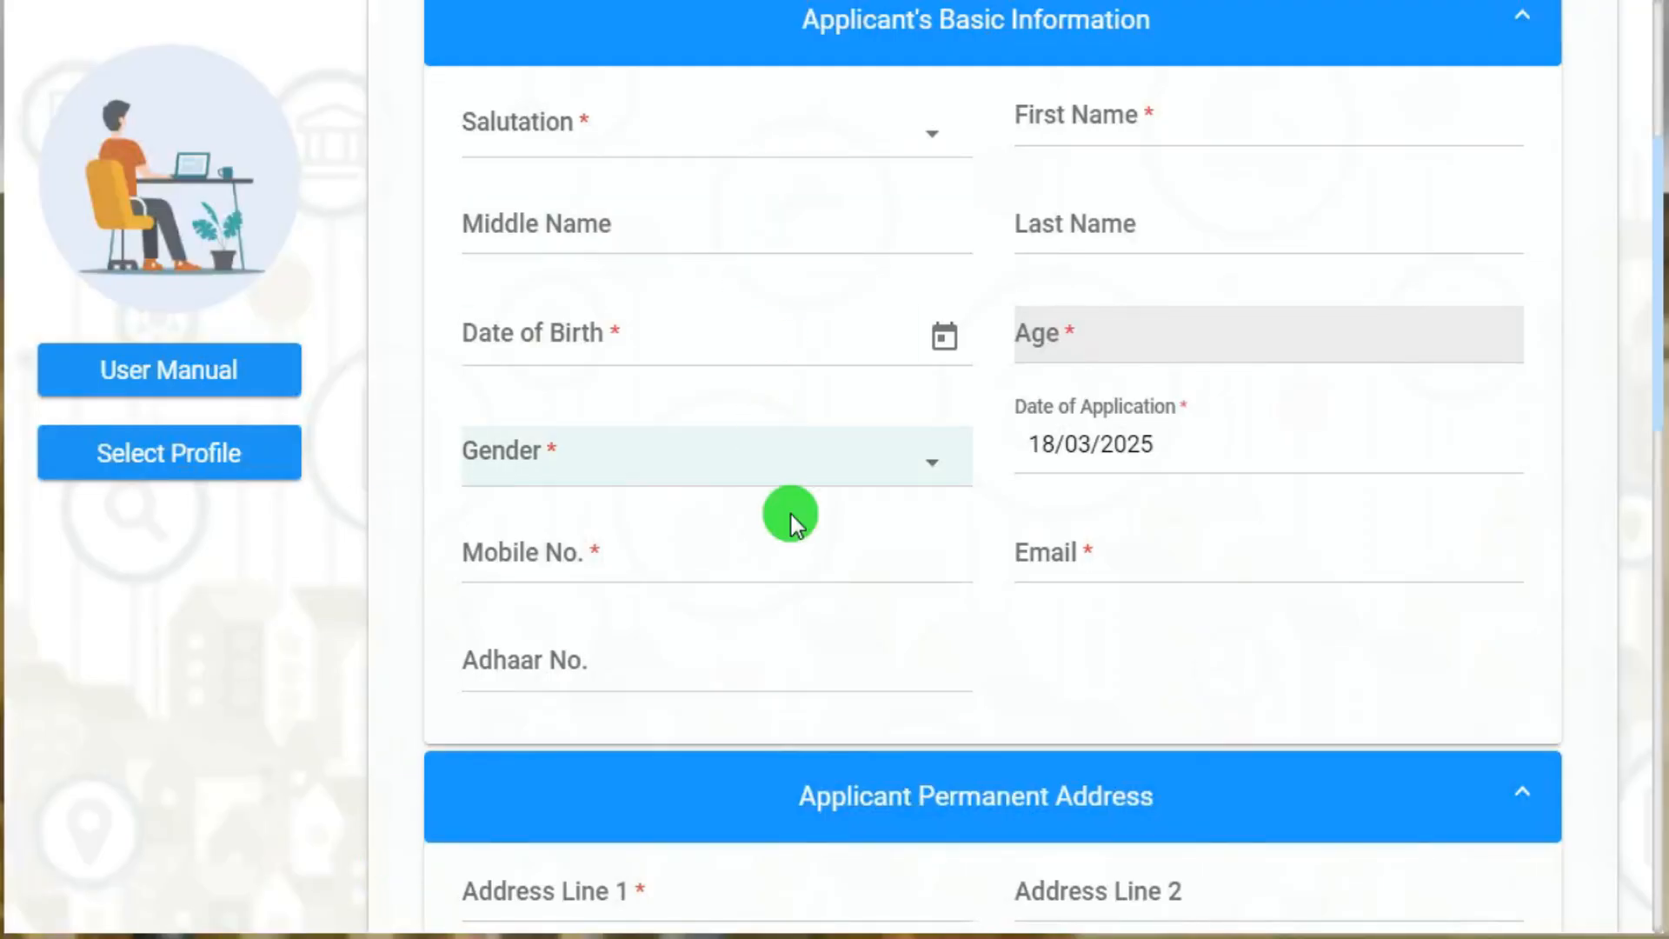
{"action": "scroll", "coordinate": [833, 420], "scroll_direction": "up", "scroll_amount": 2}
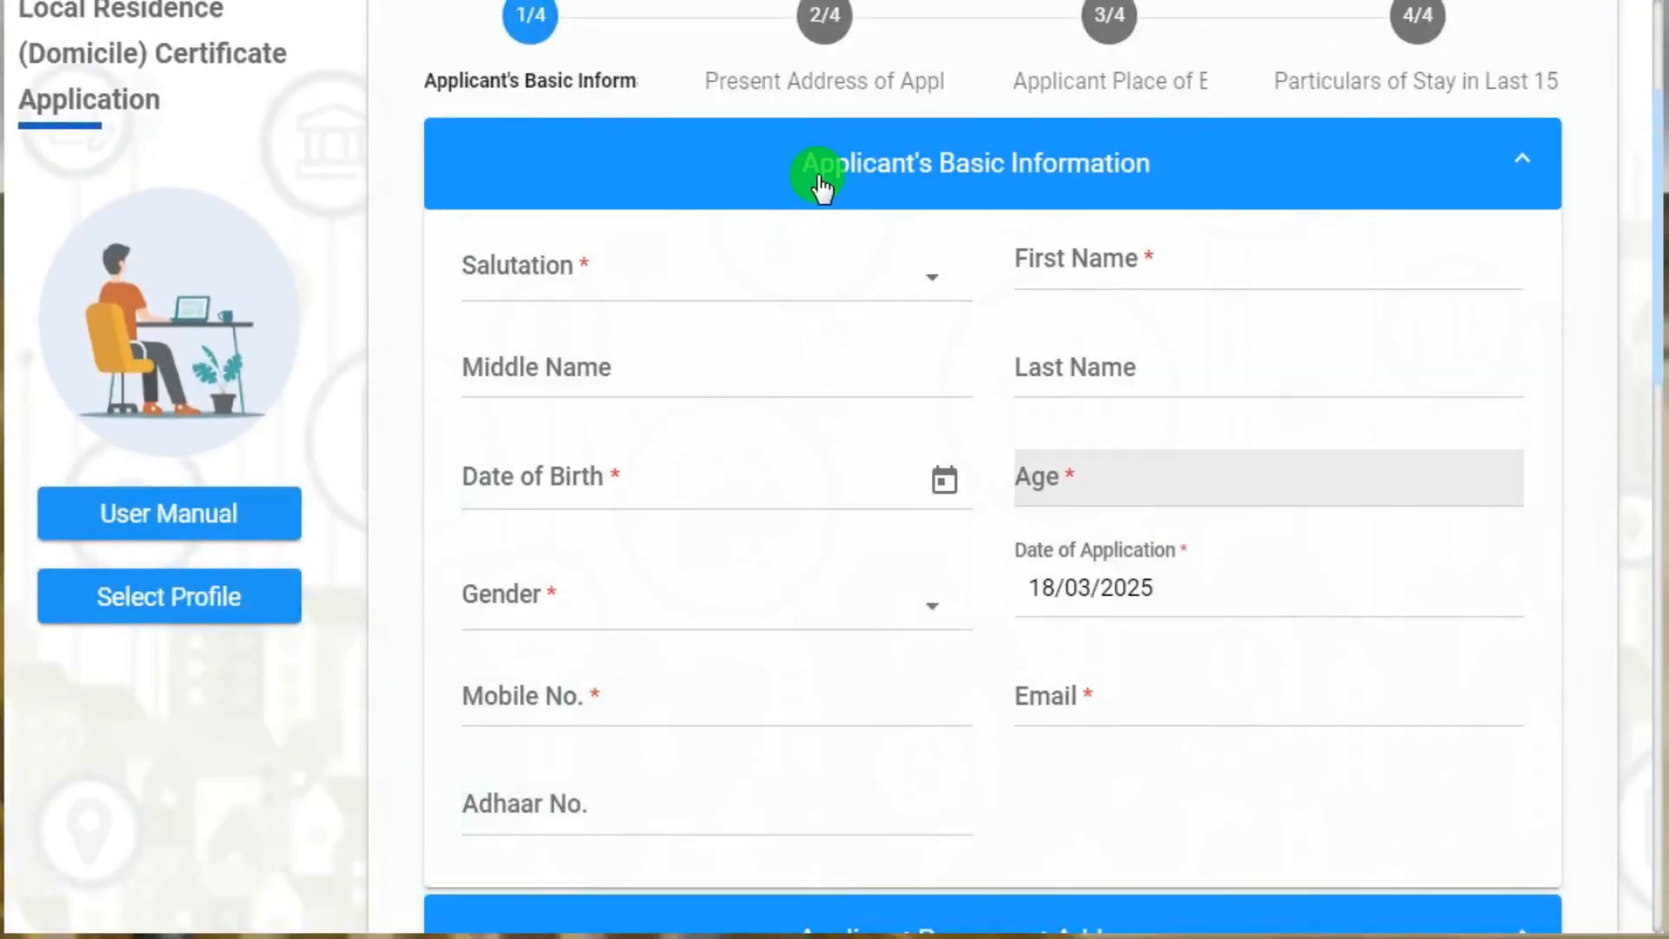
{"action": "scroll", "coordinate": [977, 232], "scroll_direction": "up", "scroll_amount": 2}
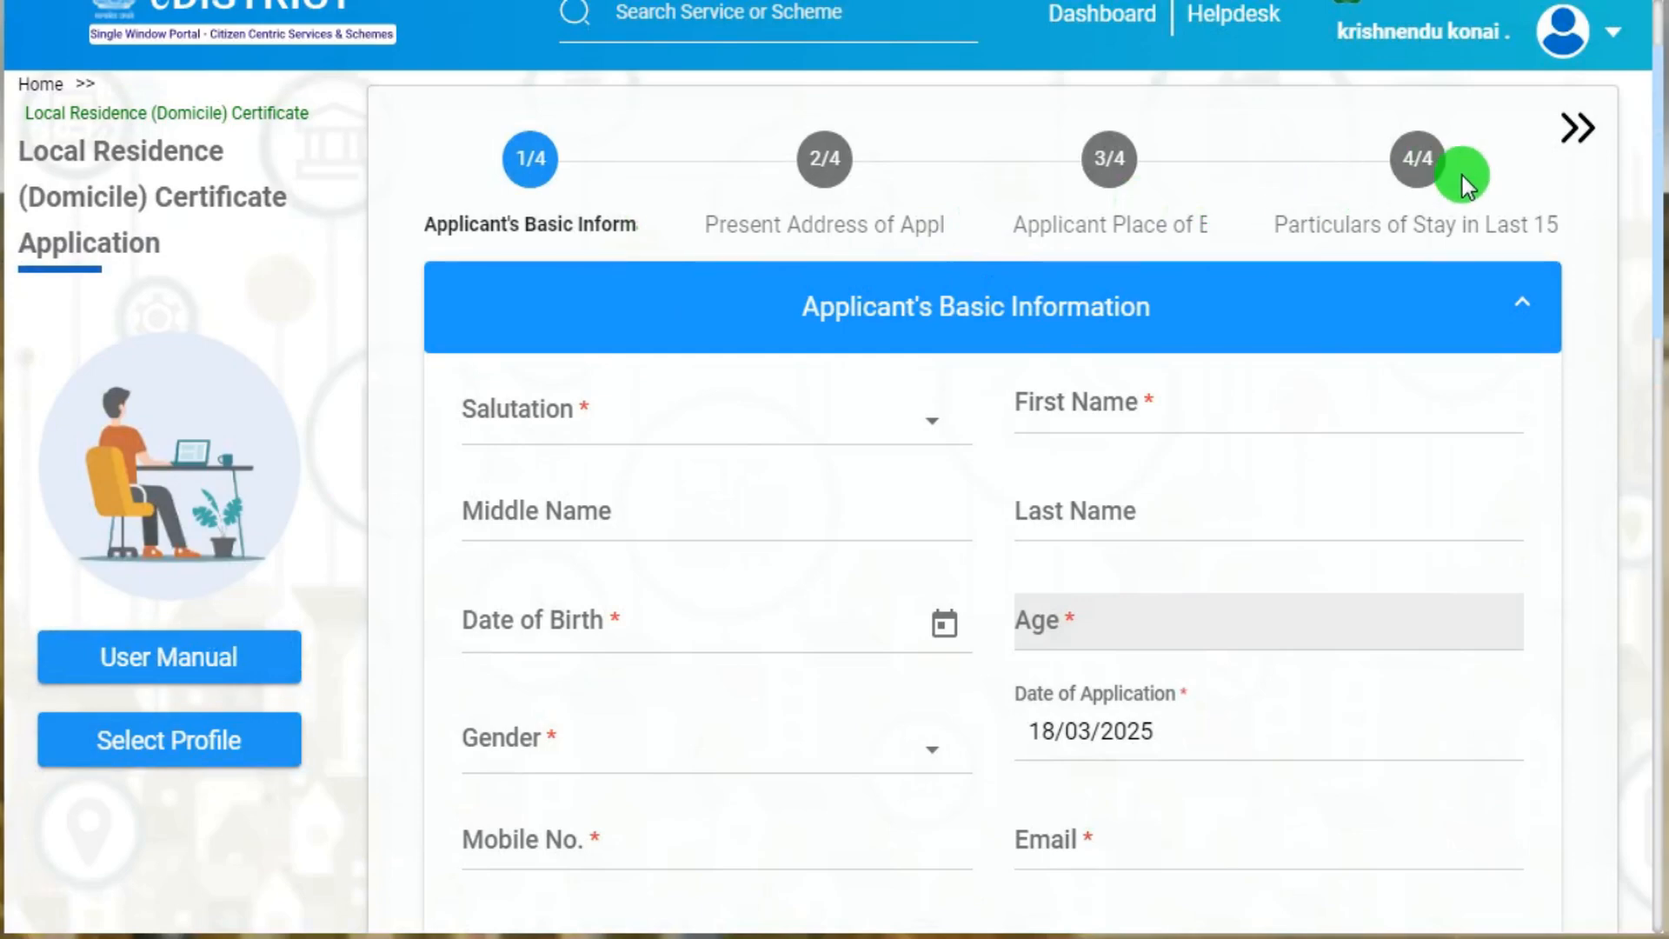
{"action": "left_click_drag", "start_coordinate": [421, 231], "coordinate": [911, 229]}
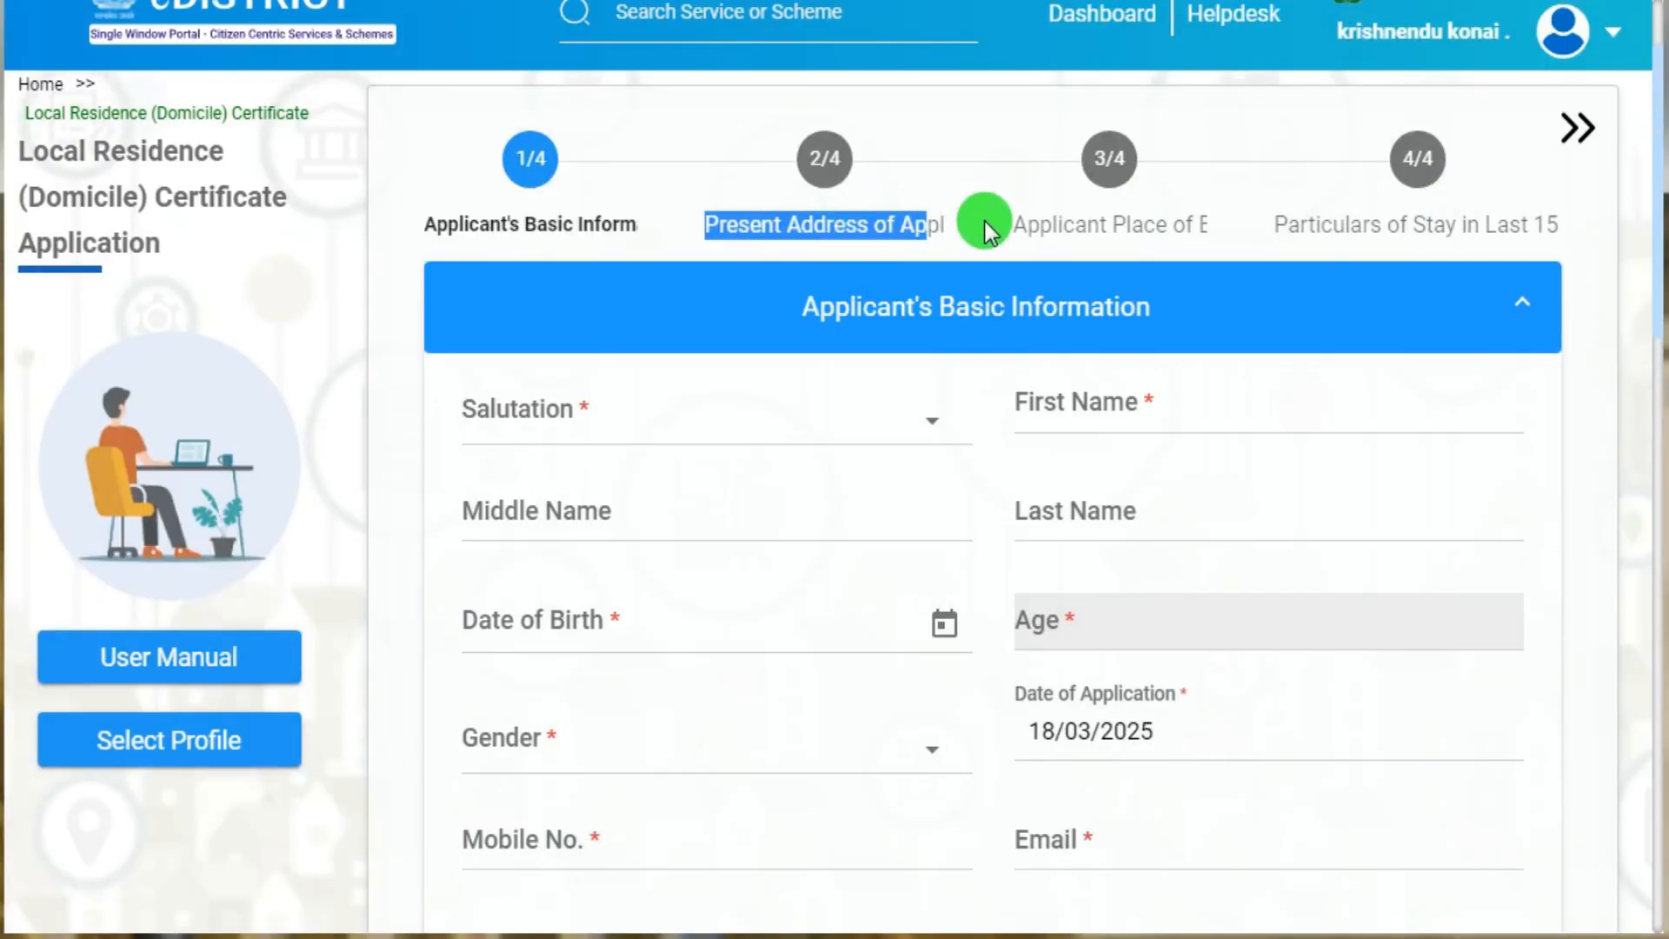
{"action": "left_click_drag", "start_coordinate": [1006, 230], "coordinate": [1203, 231]}
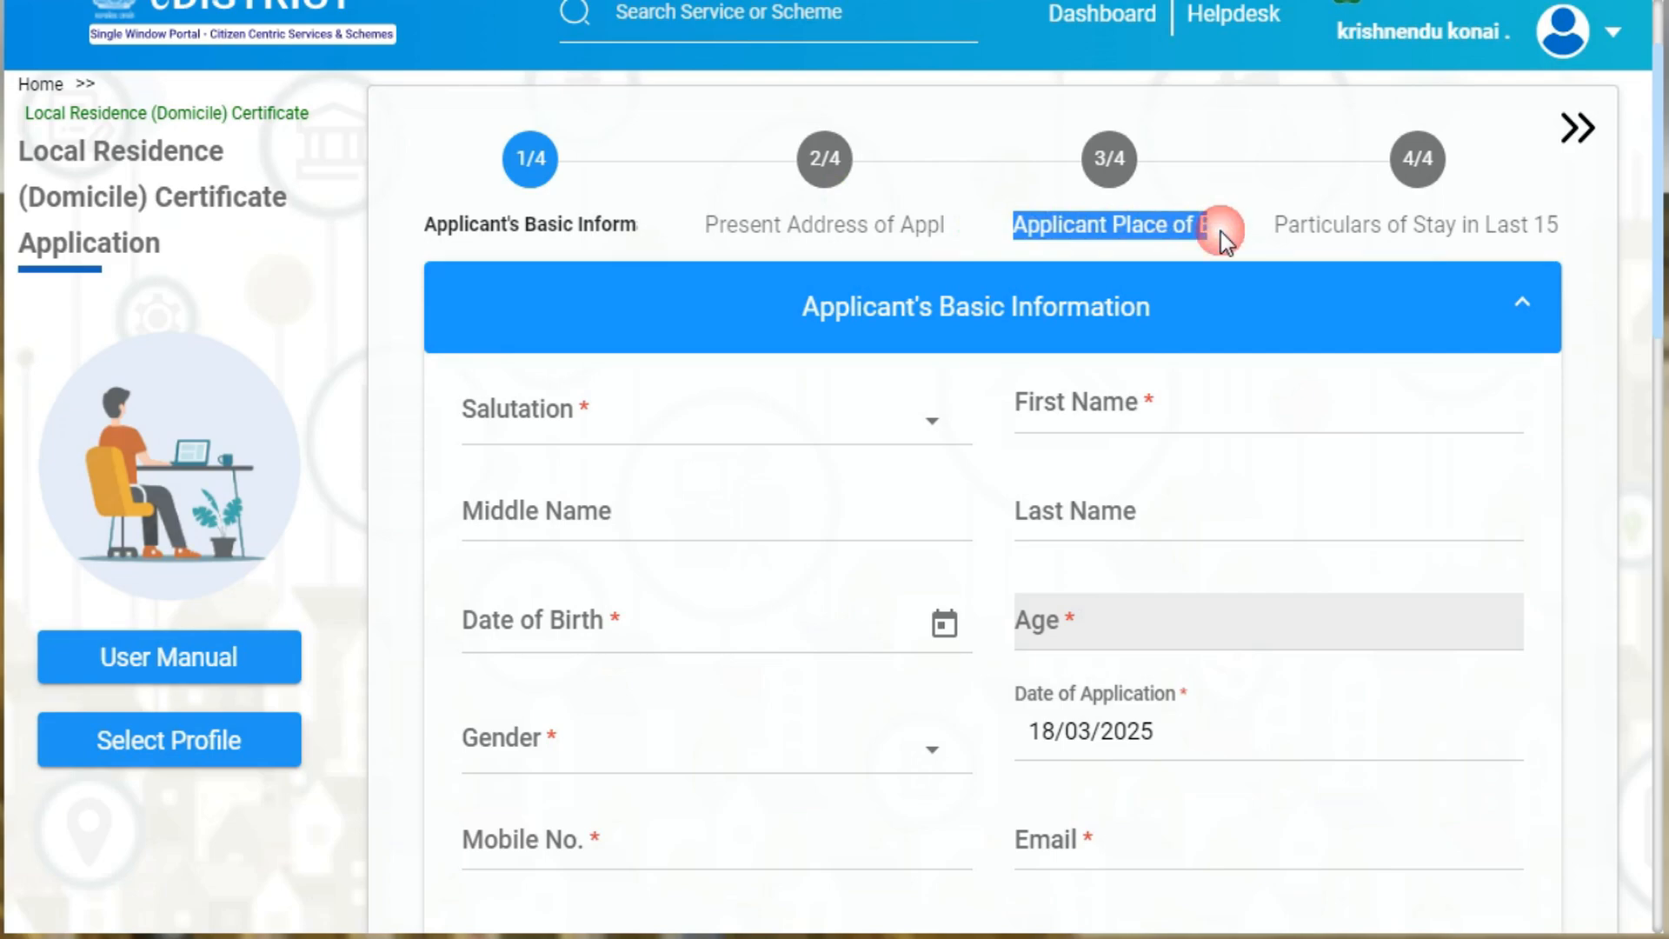
{"action": "left_click", "coordinate": [1270, 236]}
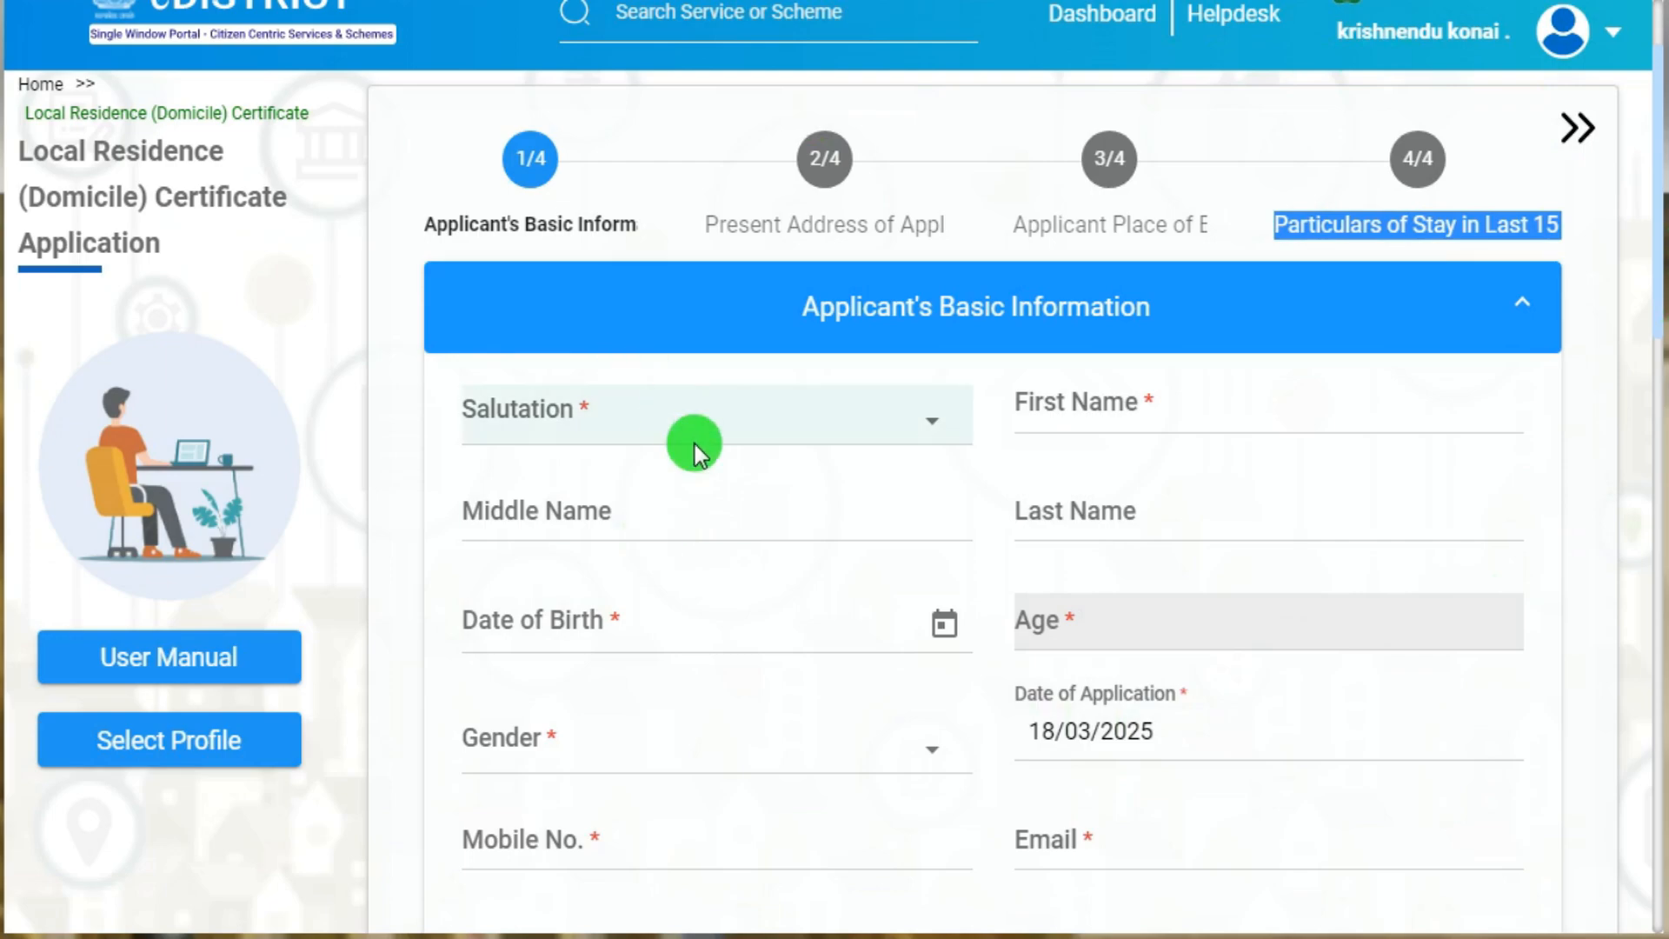
- Set the applicant's salutation to Mr. in the basic information section
{"action": "left_click", "coordinate": [674, 424]}
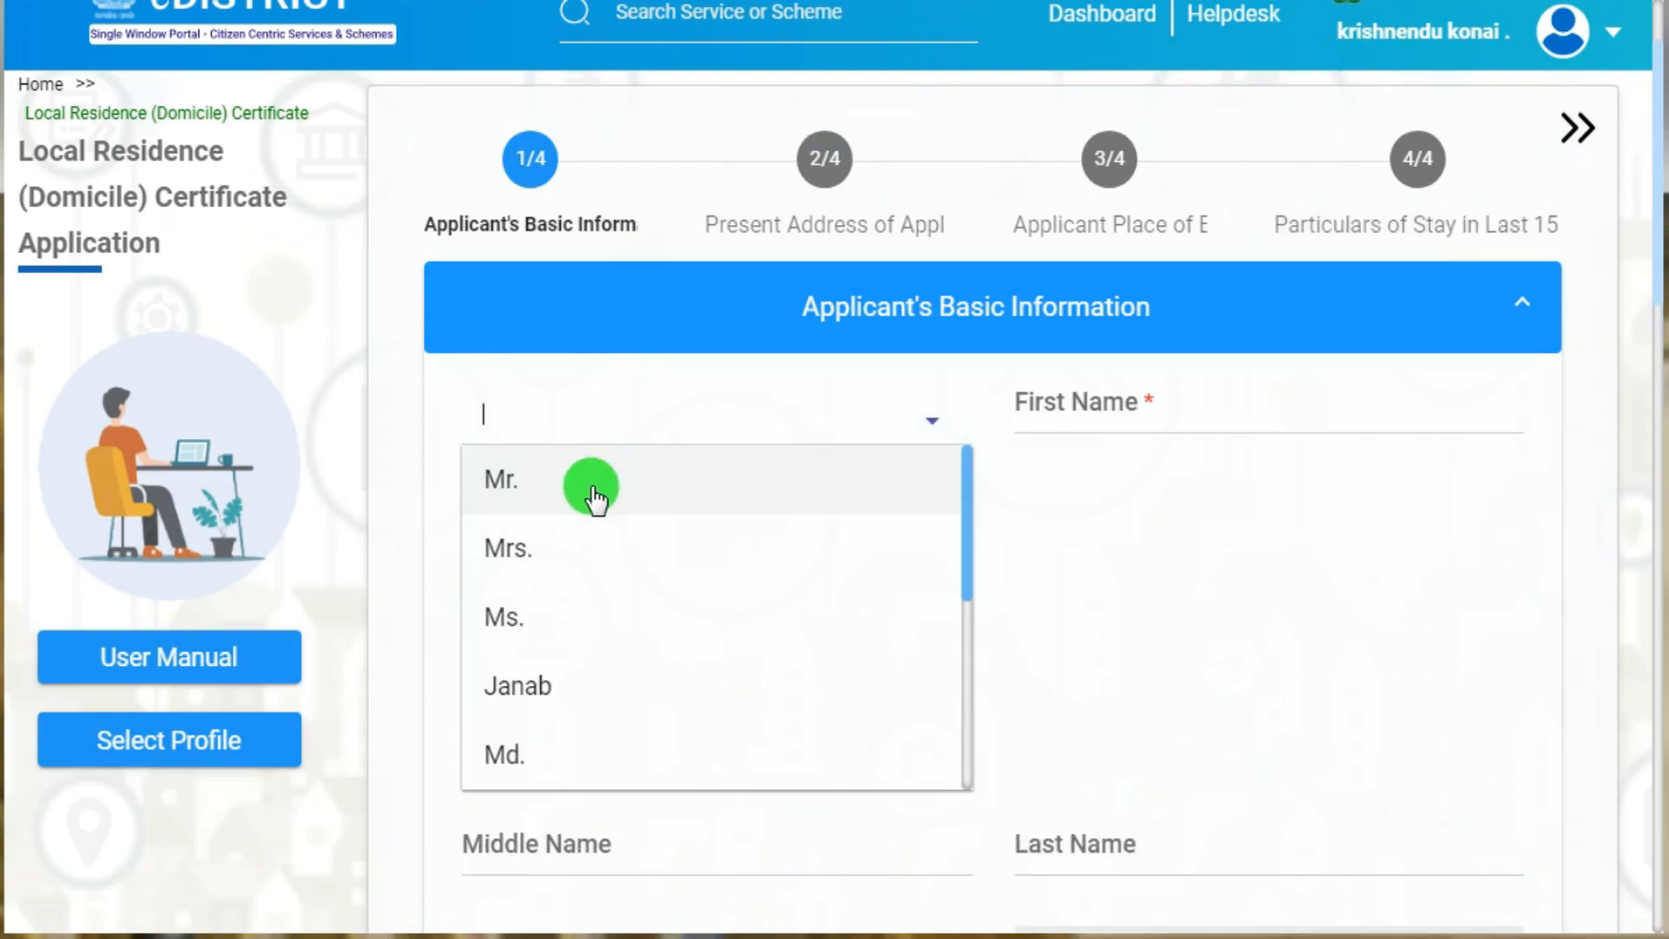
{"action": "left_click", "coordinate": [524, 482]}
{"action": "left_click", "coordinate": [1042, 402]}
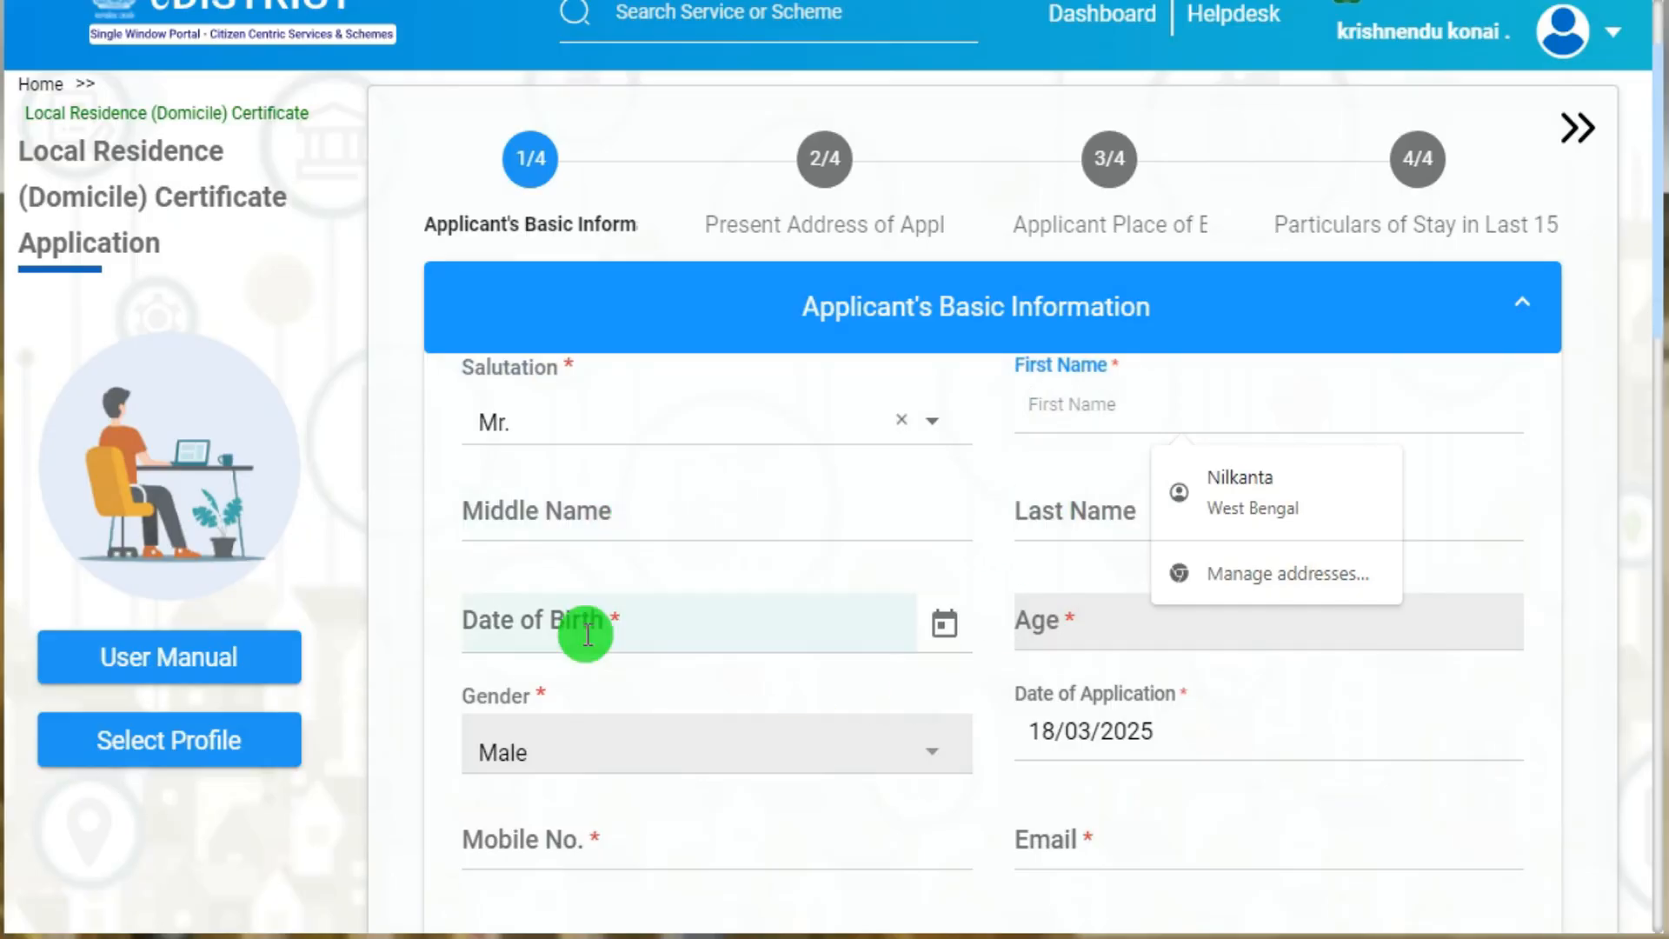
- Pick the applicant's date of birth from the calendar, choosing year, month and day
{"action": "left_click", "coordinate": [949, 630]}
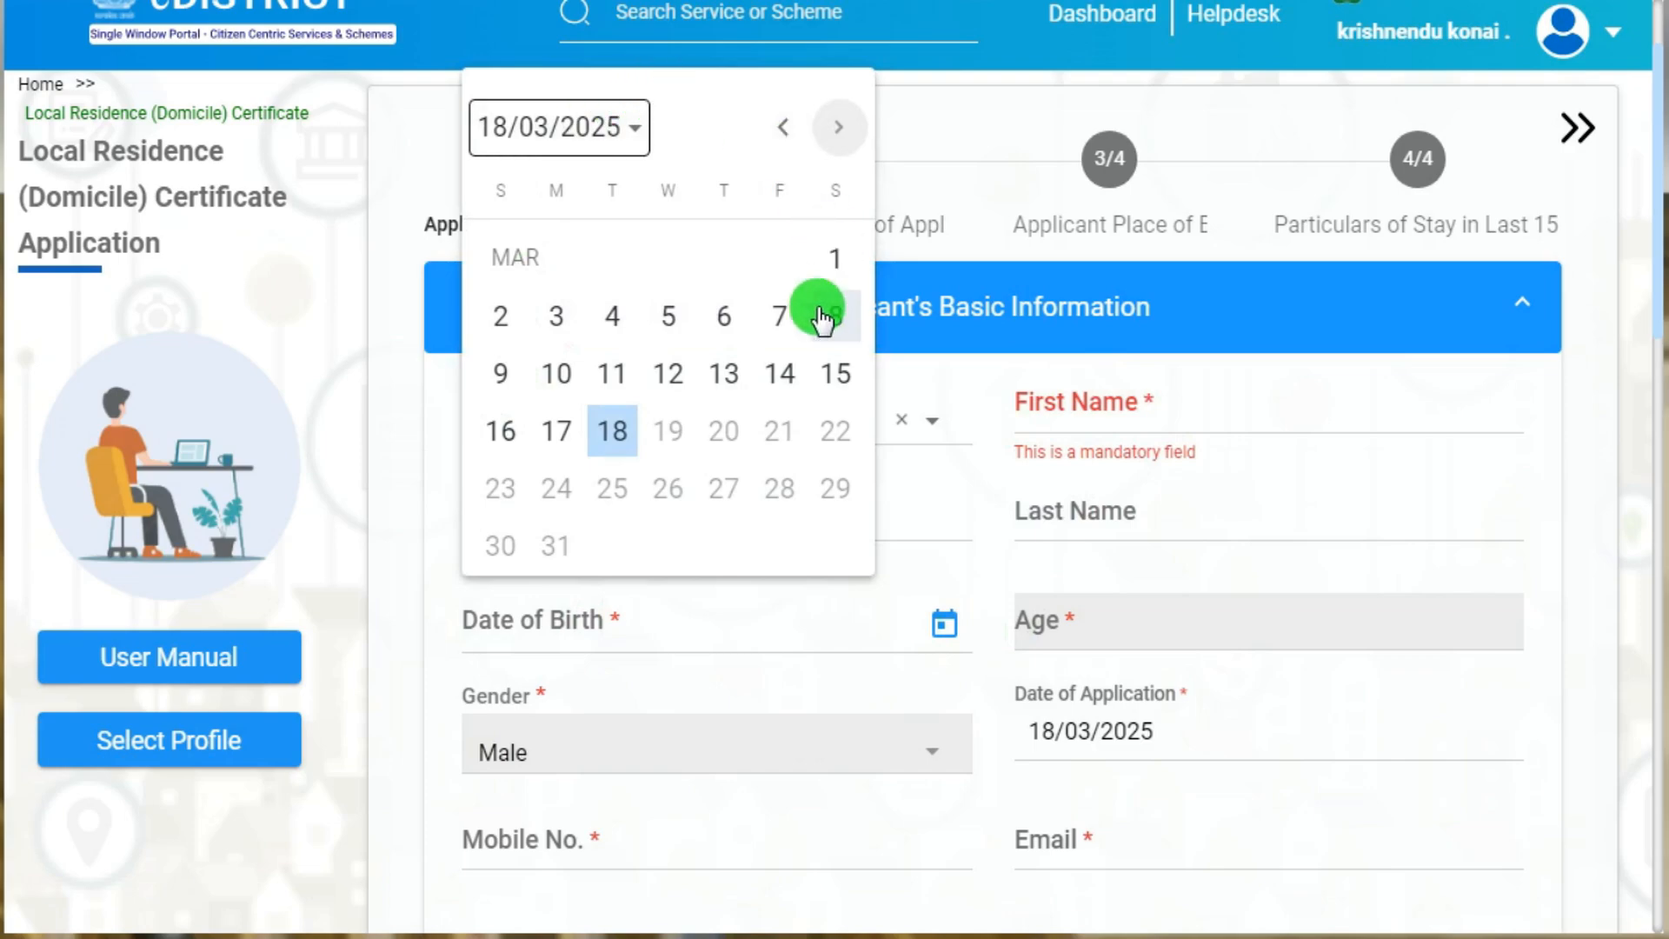
{"action": "left_click", "coordinate": [608, 127]}
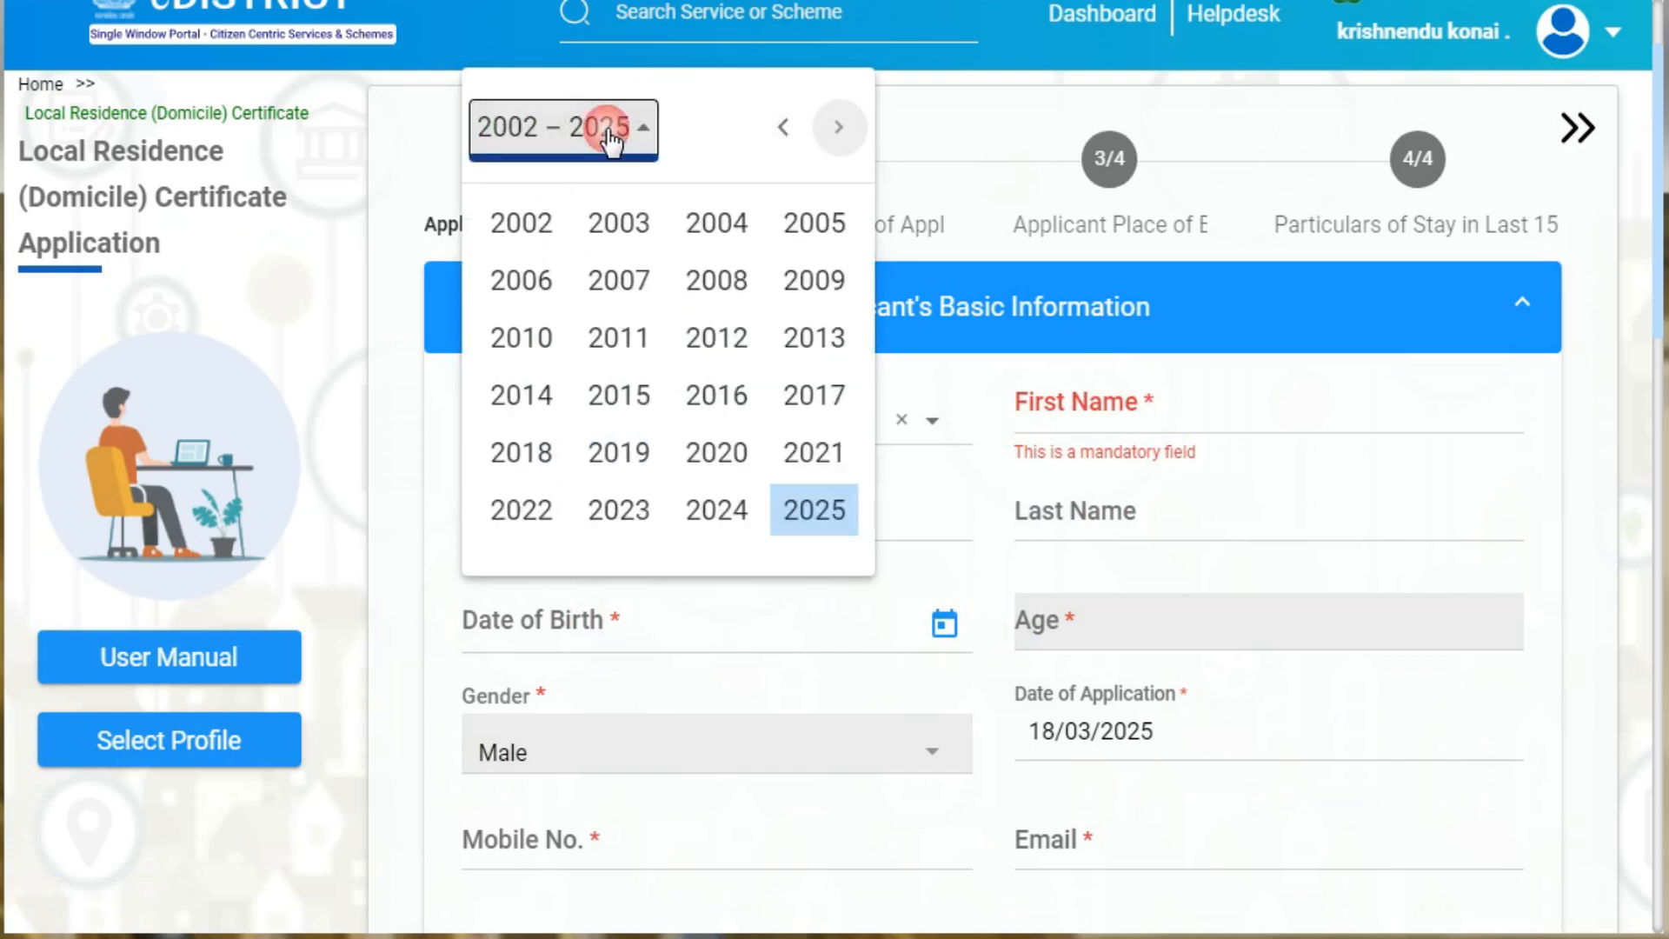
{"action": "left_click", "coordinate": [783, 127]}
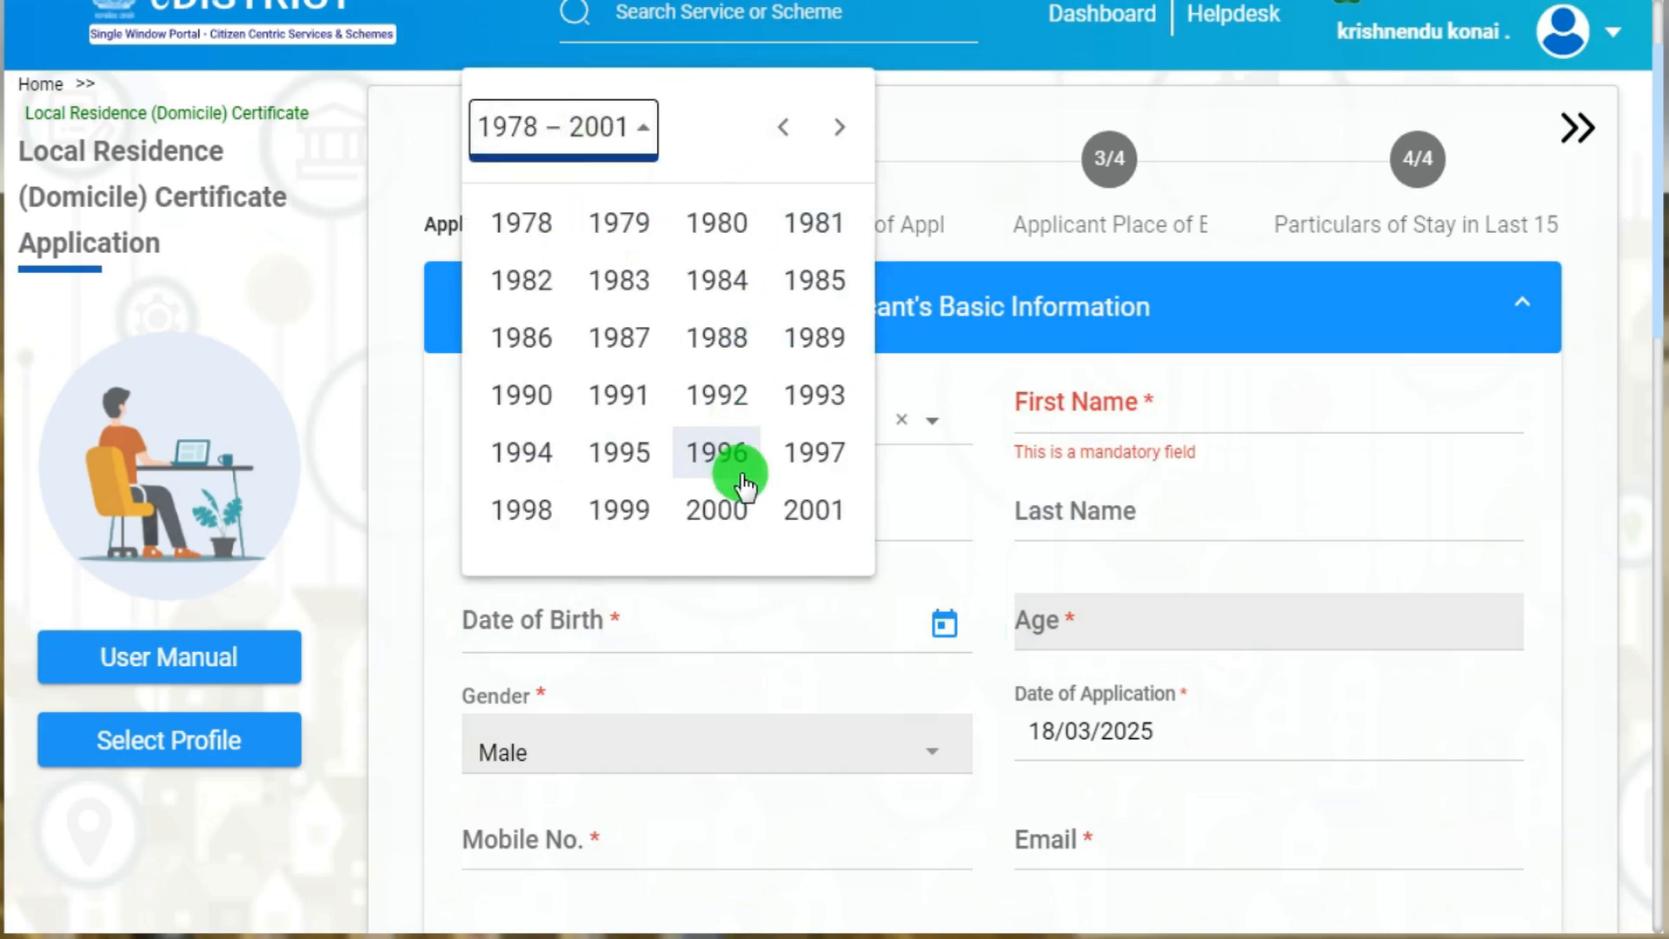
{"action": "left_click", "coordinate": [804, 511]}
{"action": "left_click", "coordinate": [719, 340]}
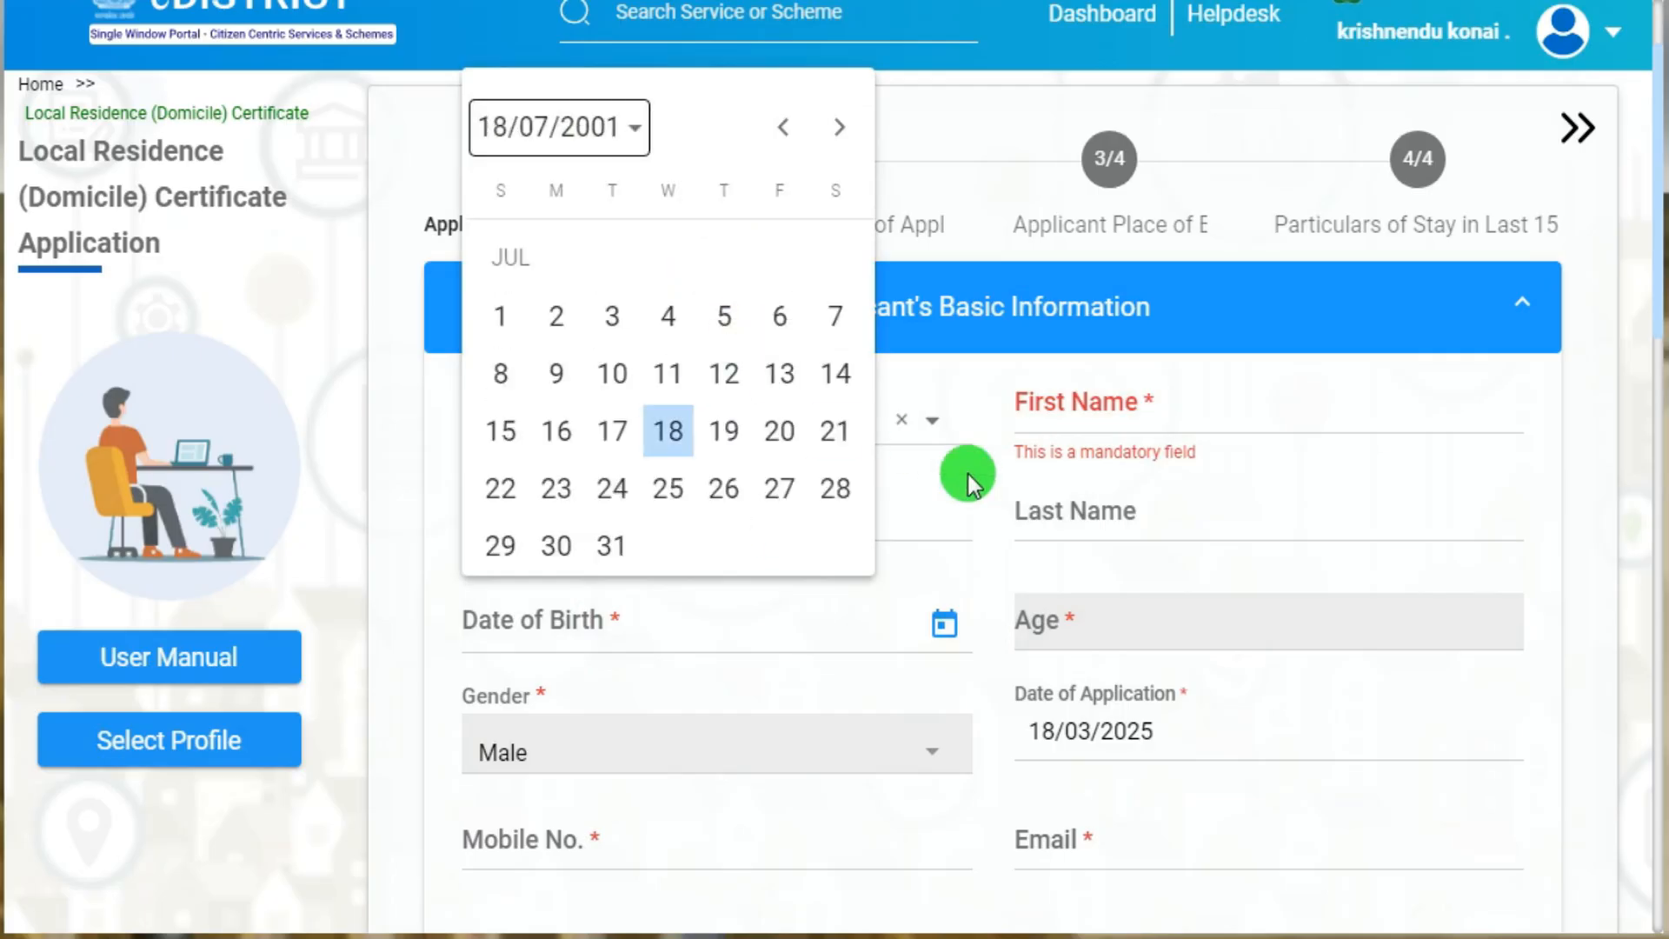
{"action": "left_click", "coordinate": [733, 486]}
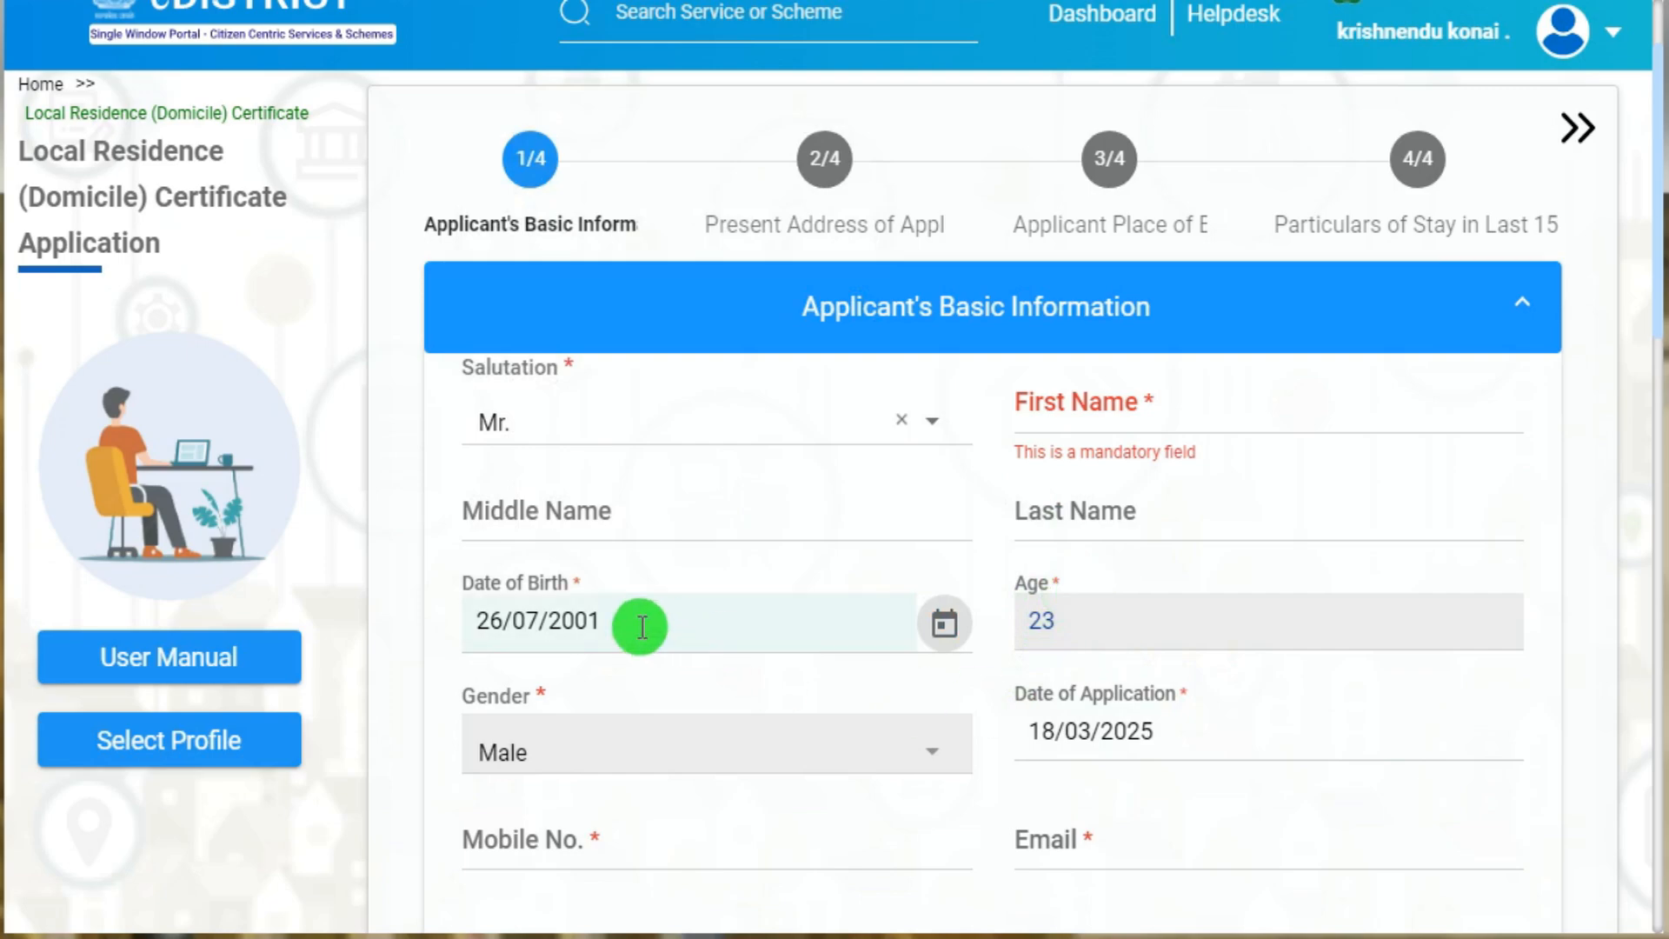
{"action": "scroll", "coordinate": [1060, 636], "scroll_direction": "down", "scroll_amount": 2}
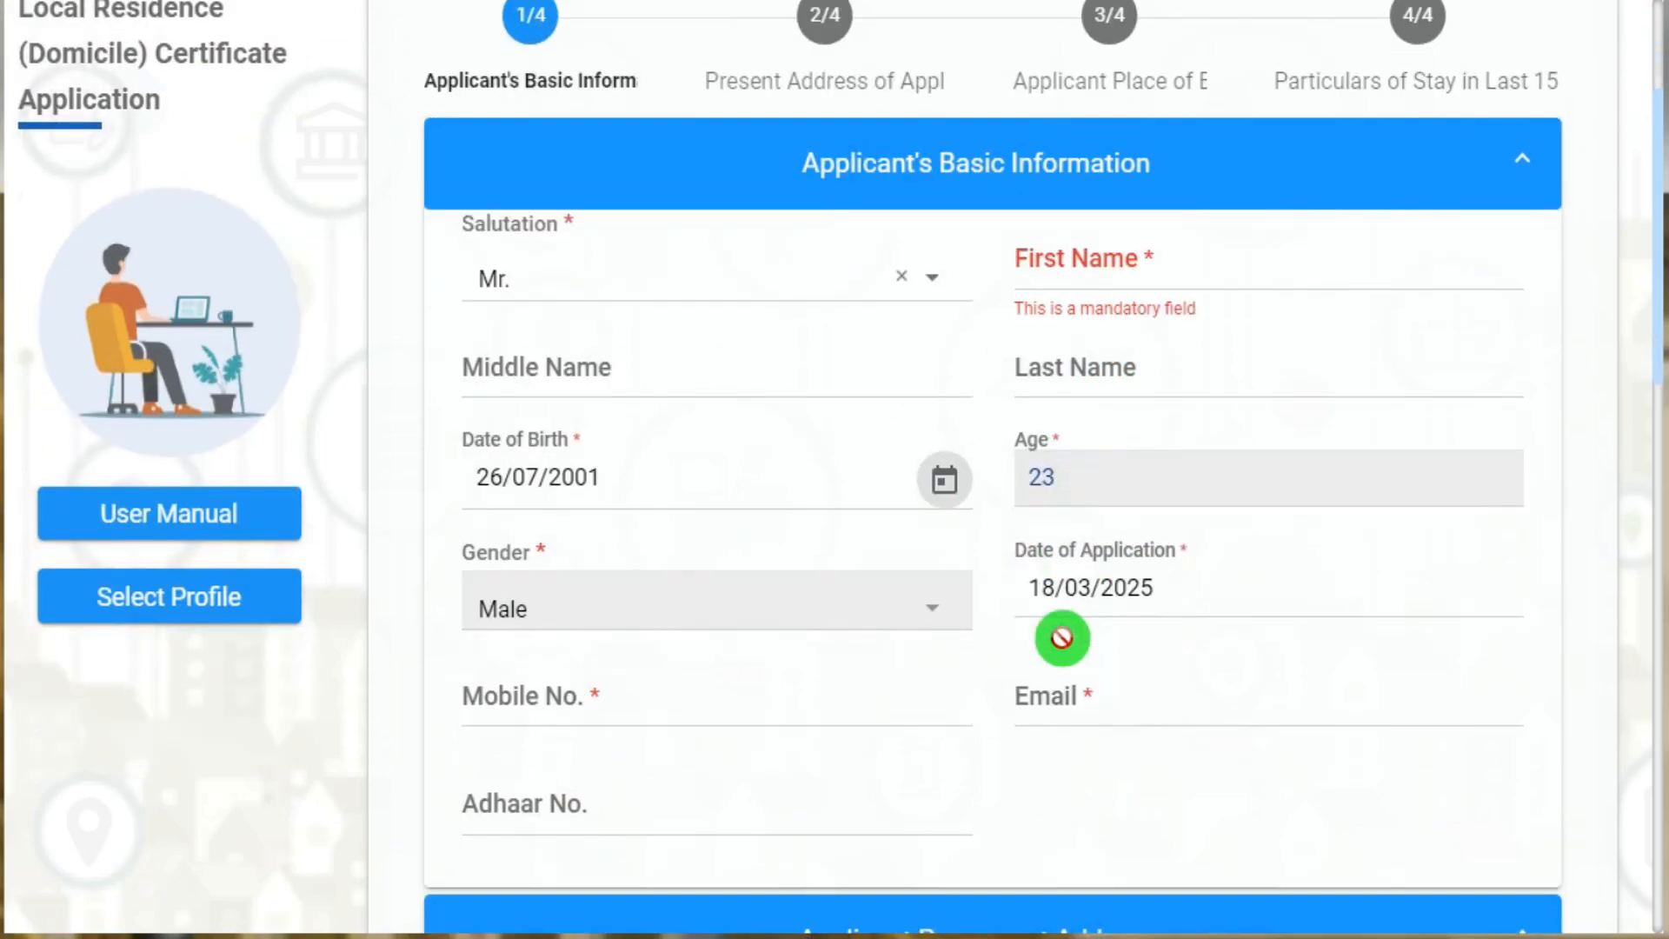
{"action": "double_click", "coordinate": [577, 565]}
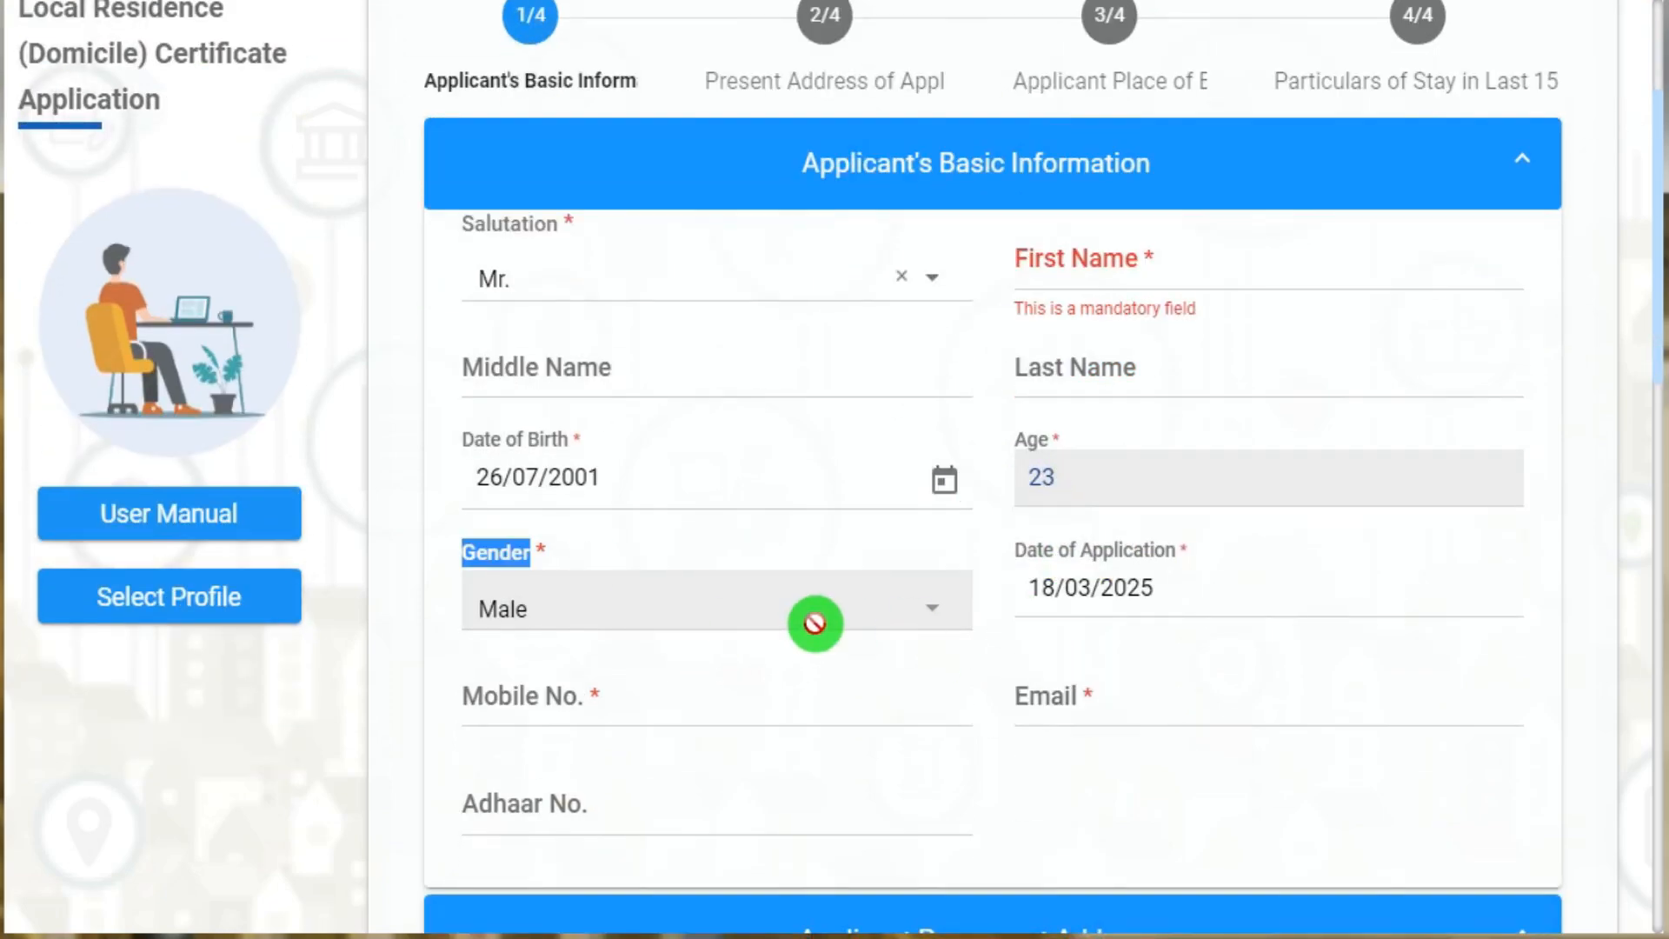
{"action": "left_click", "coordinate": [1008, 555]}
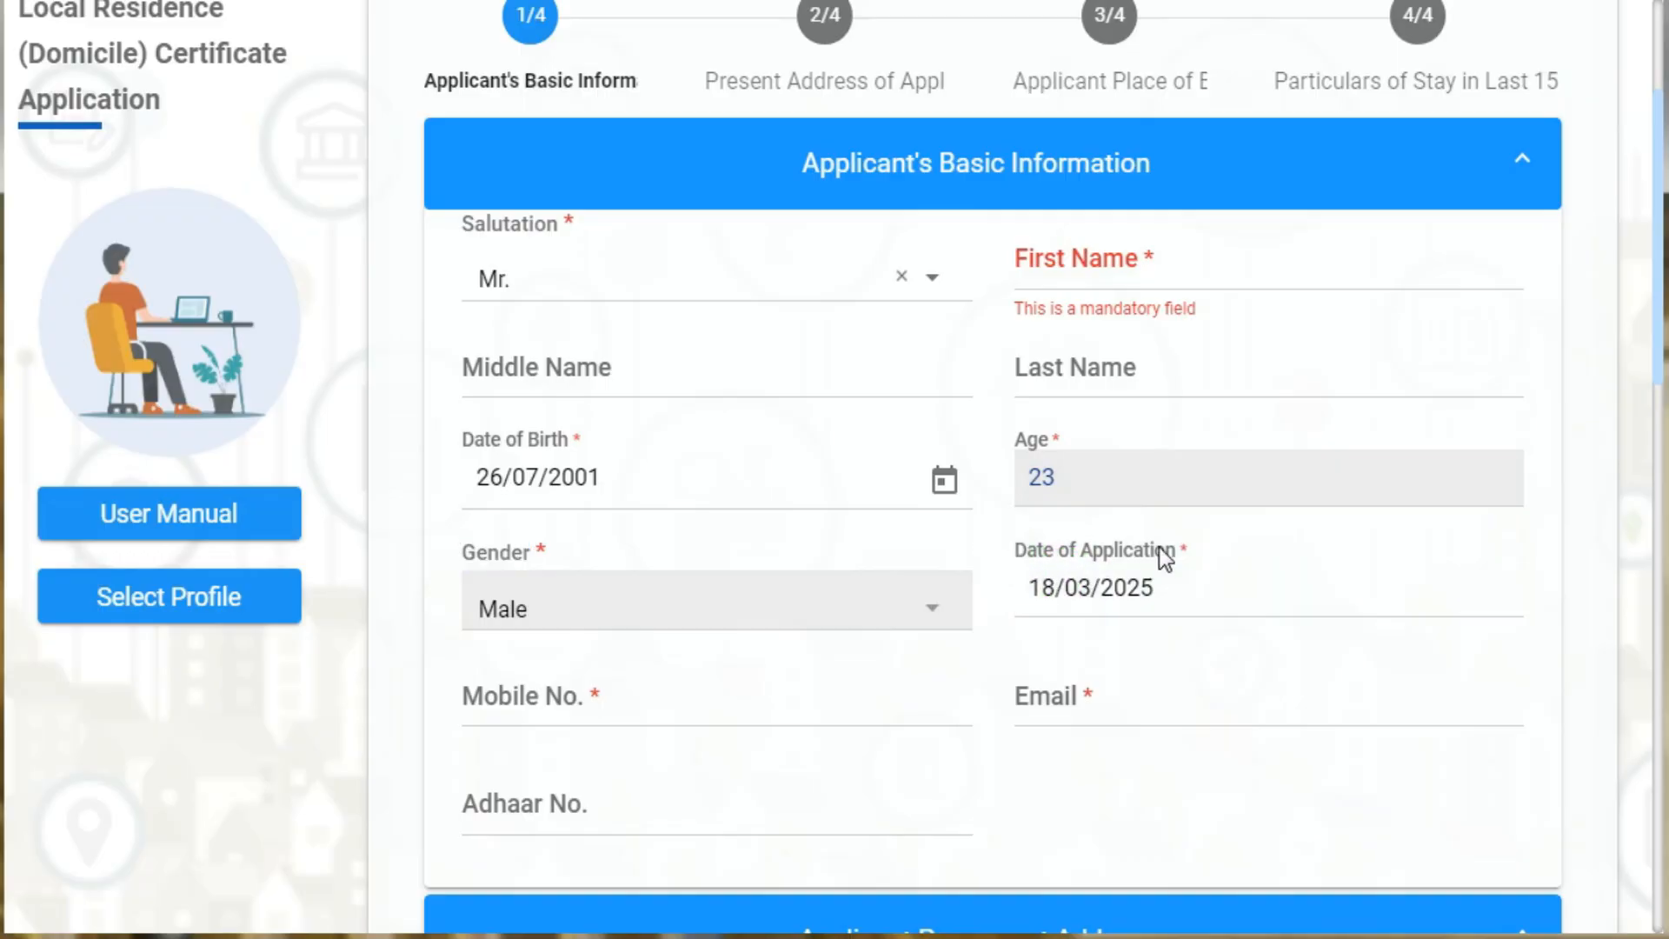
{"action": "left_click", "coordinate": [1184, 554]}
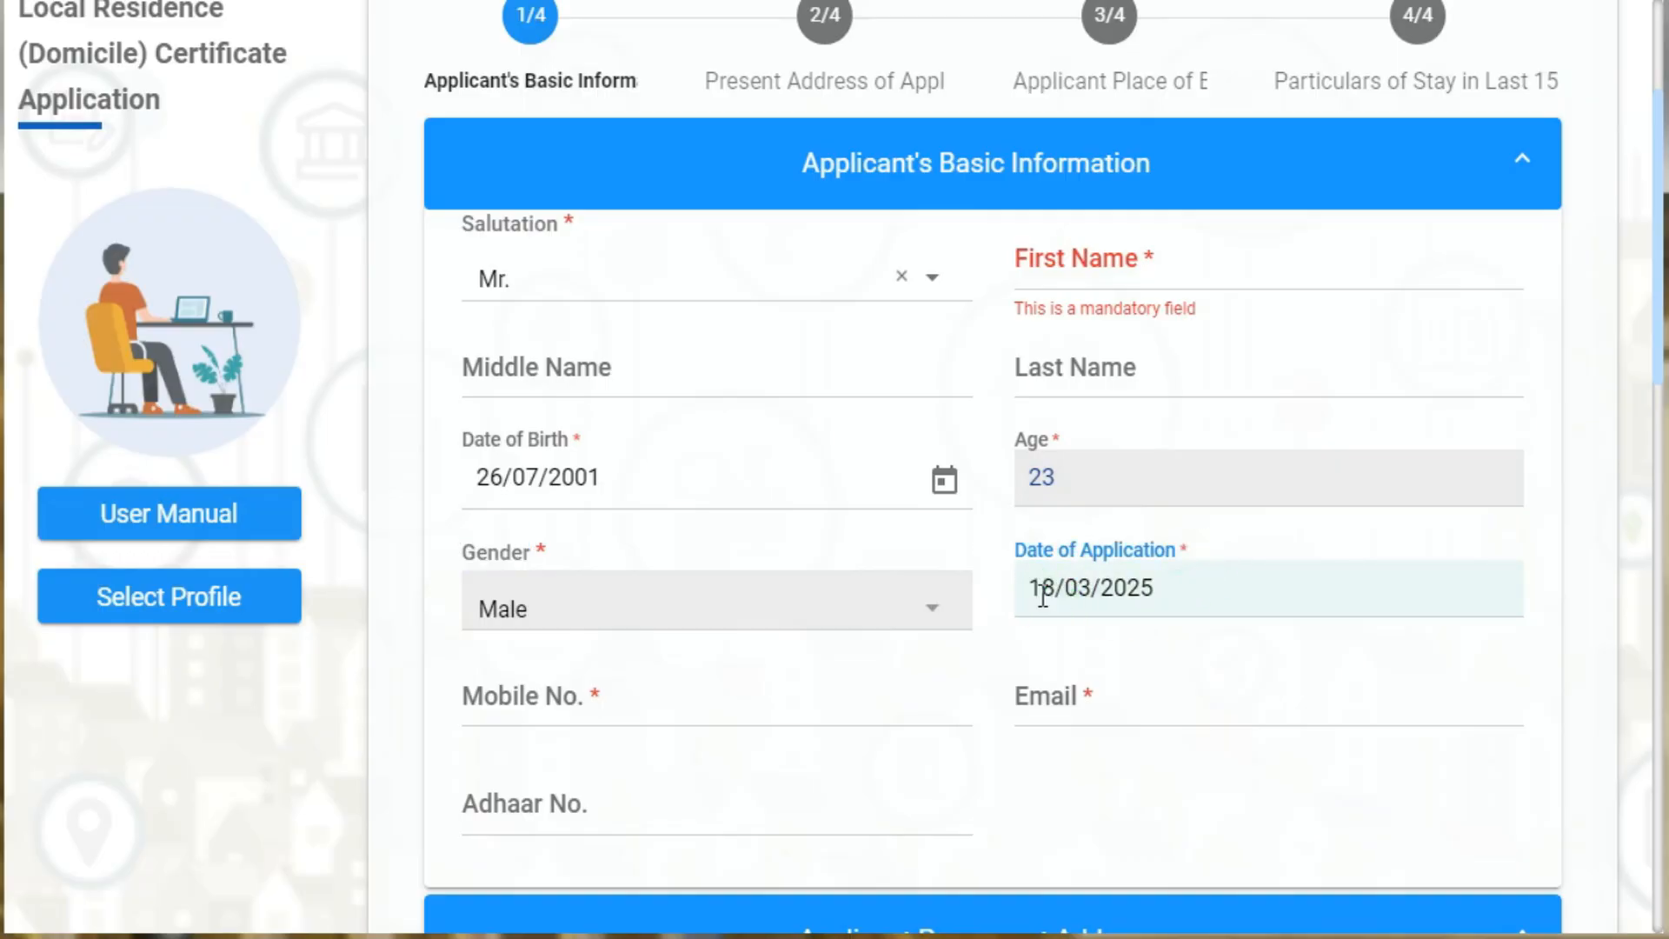
{"action": "left_click_drag", "start_coordinate": [1041, 588], "coordinate": [1185, 589]}
- Begin entering the applicant's mobile number in the basic information section, and check the e-mail and Aadhaar number fields
{"action": "scroll", "coordinate": [1192, 641], "scroll_direction": "down", "scroll_amount": 5}
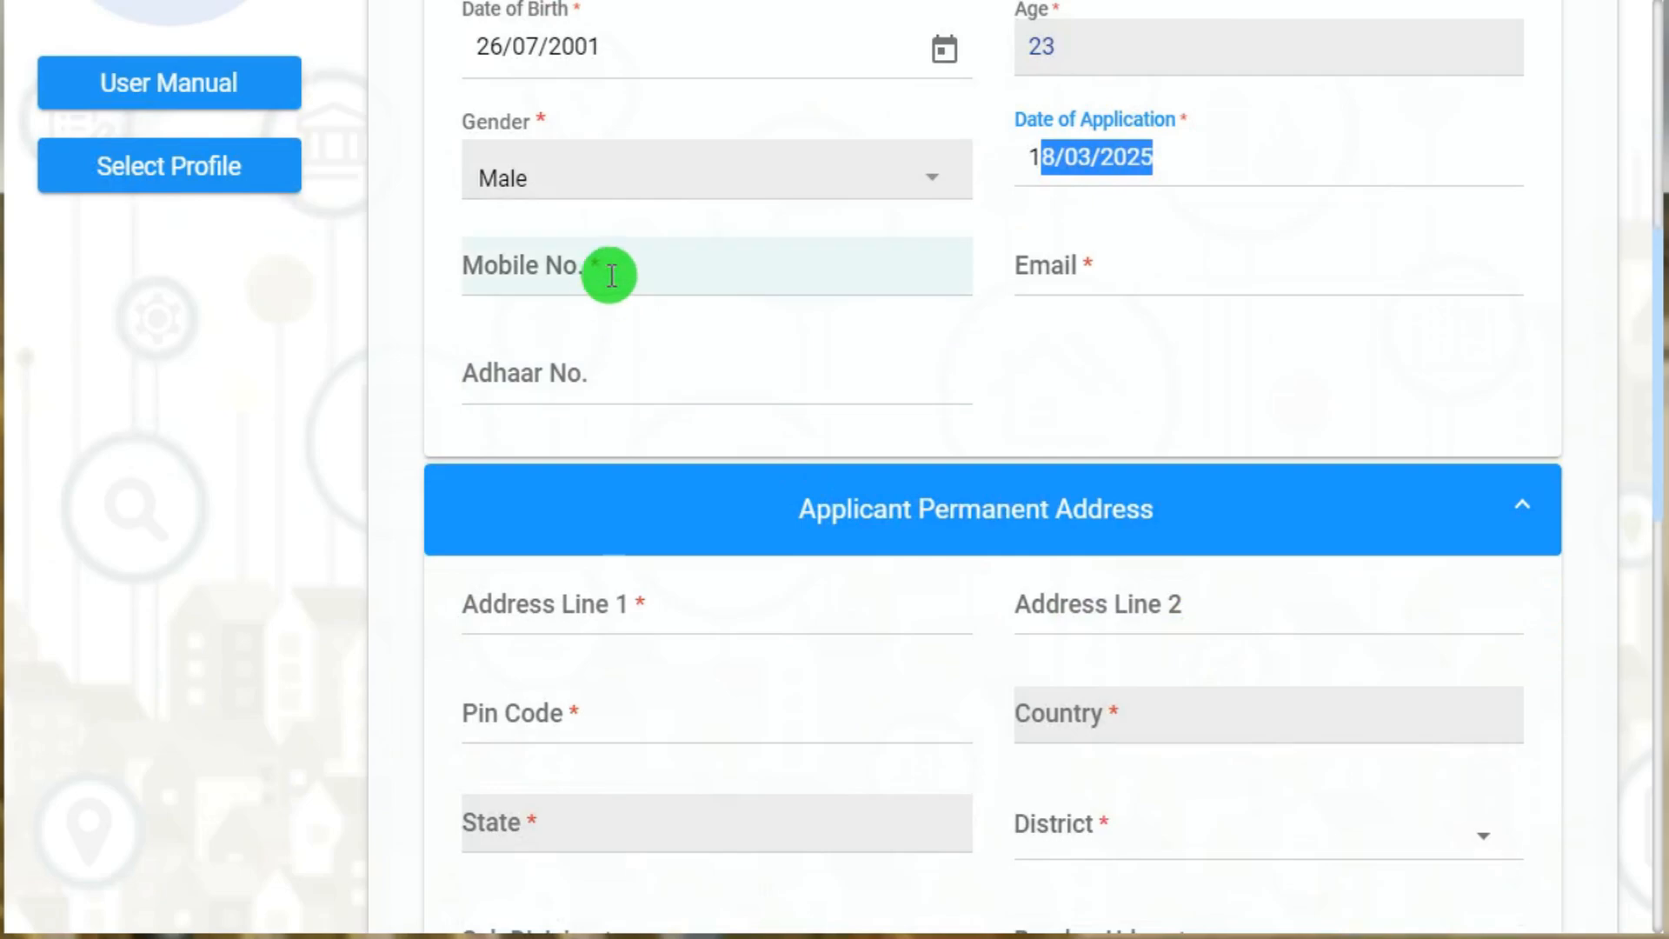
{"action": "left_click", "coordinate": [612, 275]}
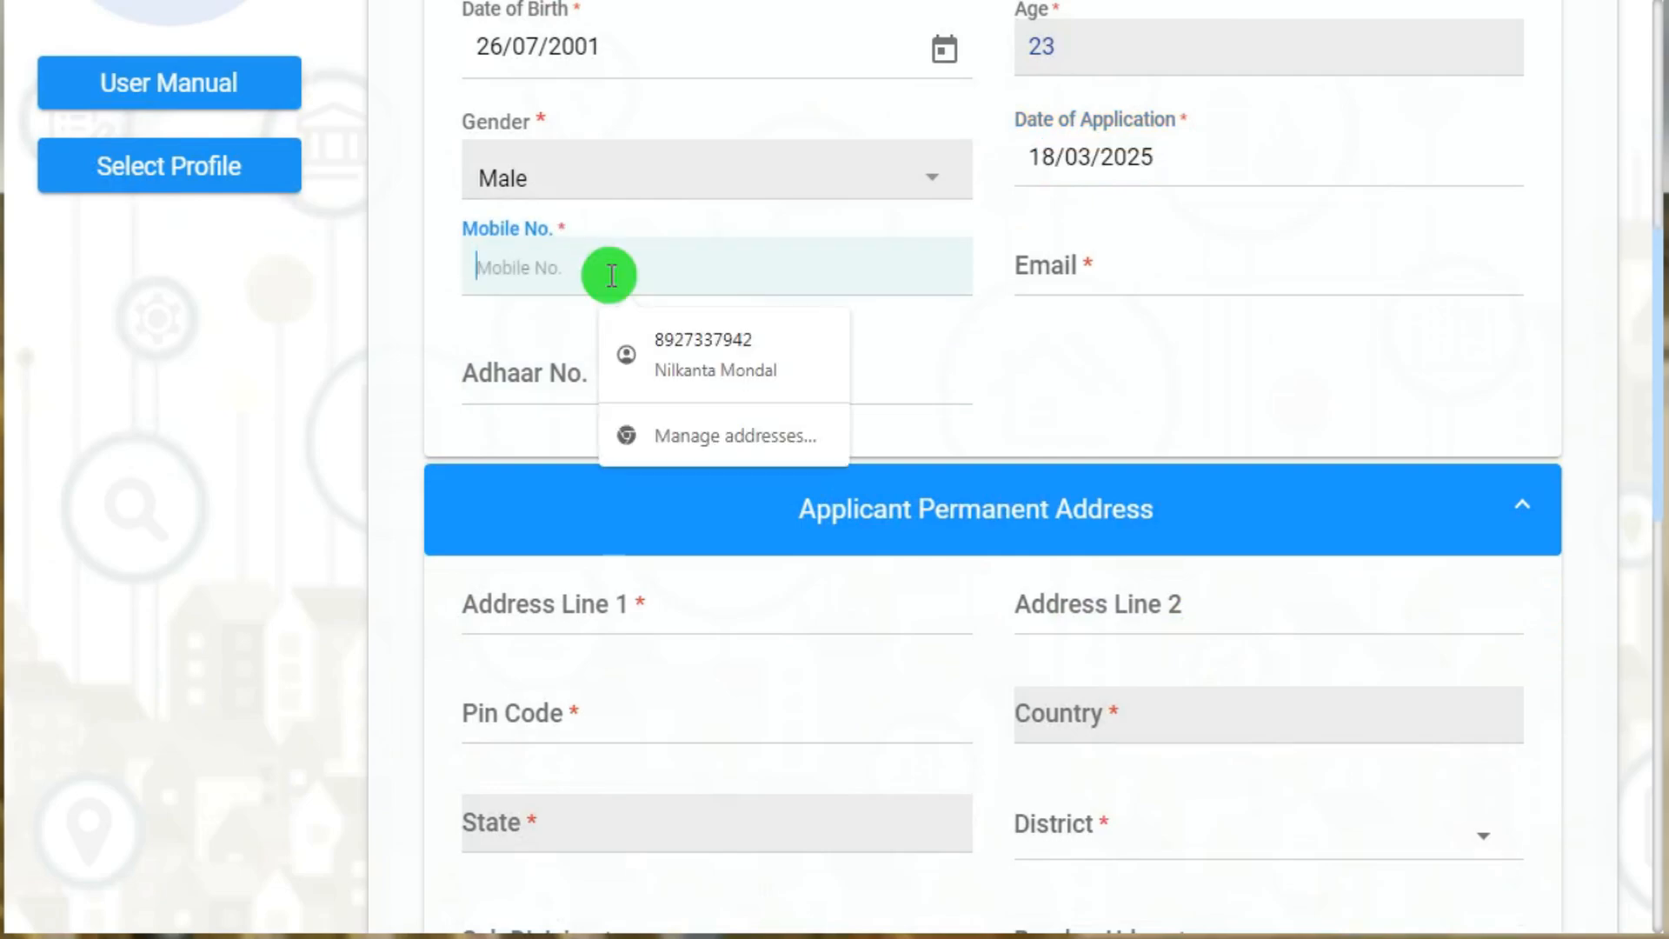
{"action": "type", "text": "85795"}
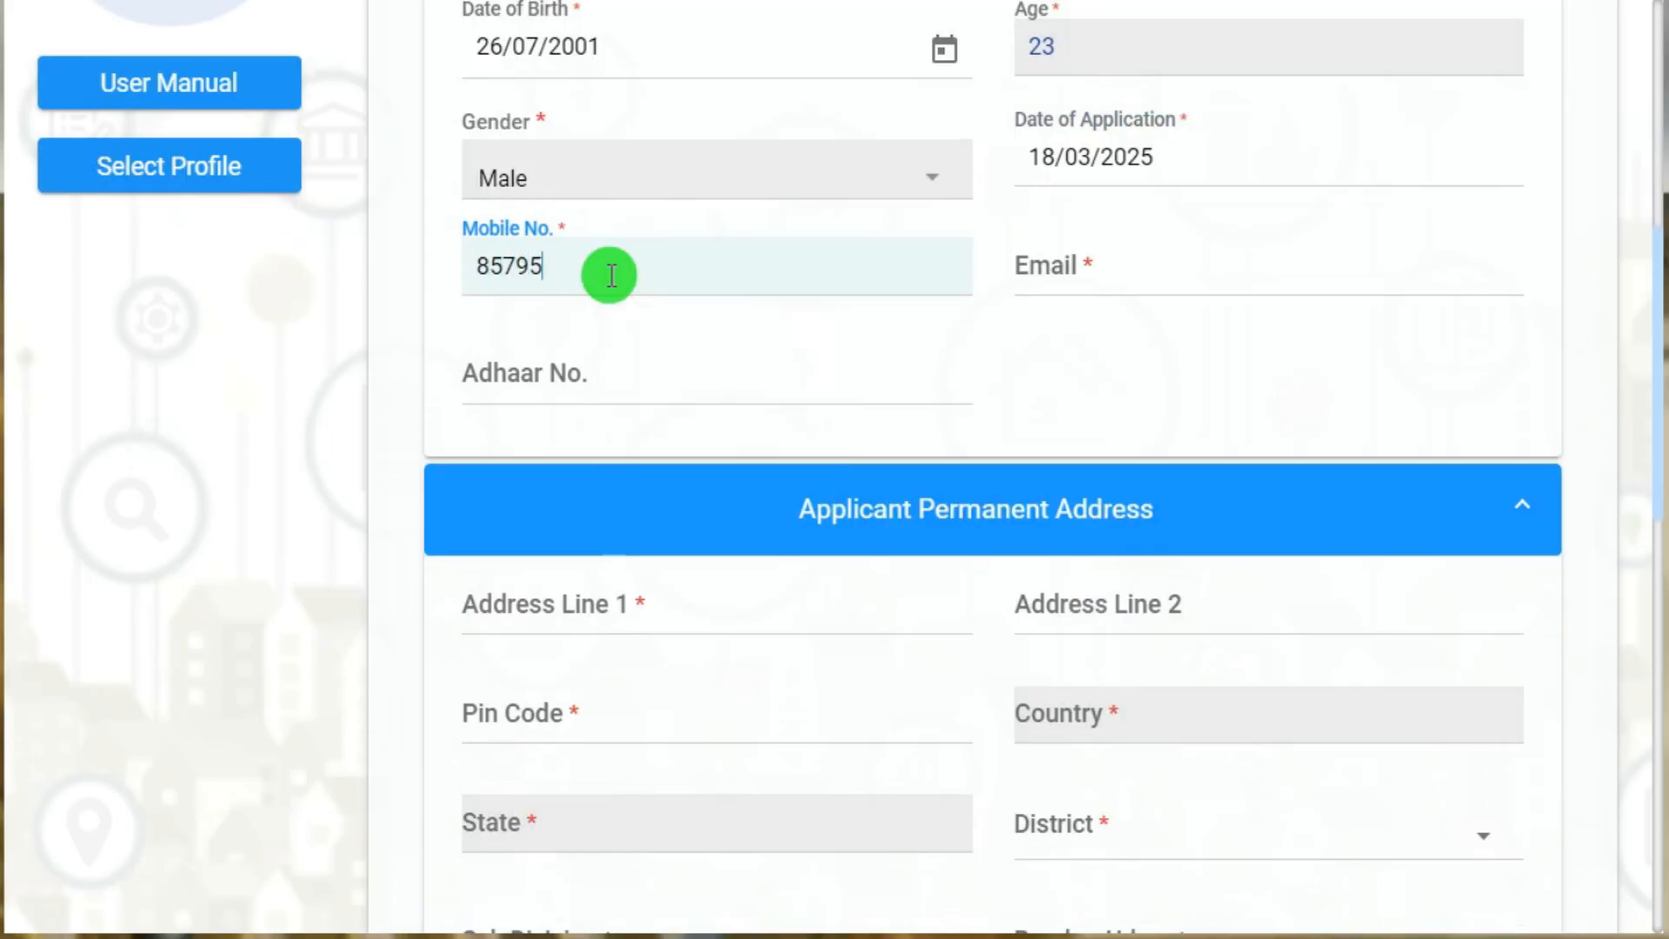
{"action": "left_click", "coordinate": [1495, 53]}
{"action": "left_click", "coordinate": [1133, 199]}
{"action": "left_click", "coordinate": [988, 342]}
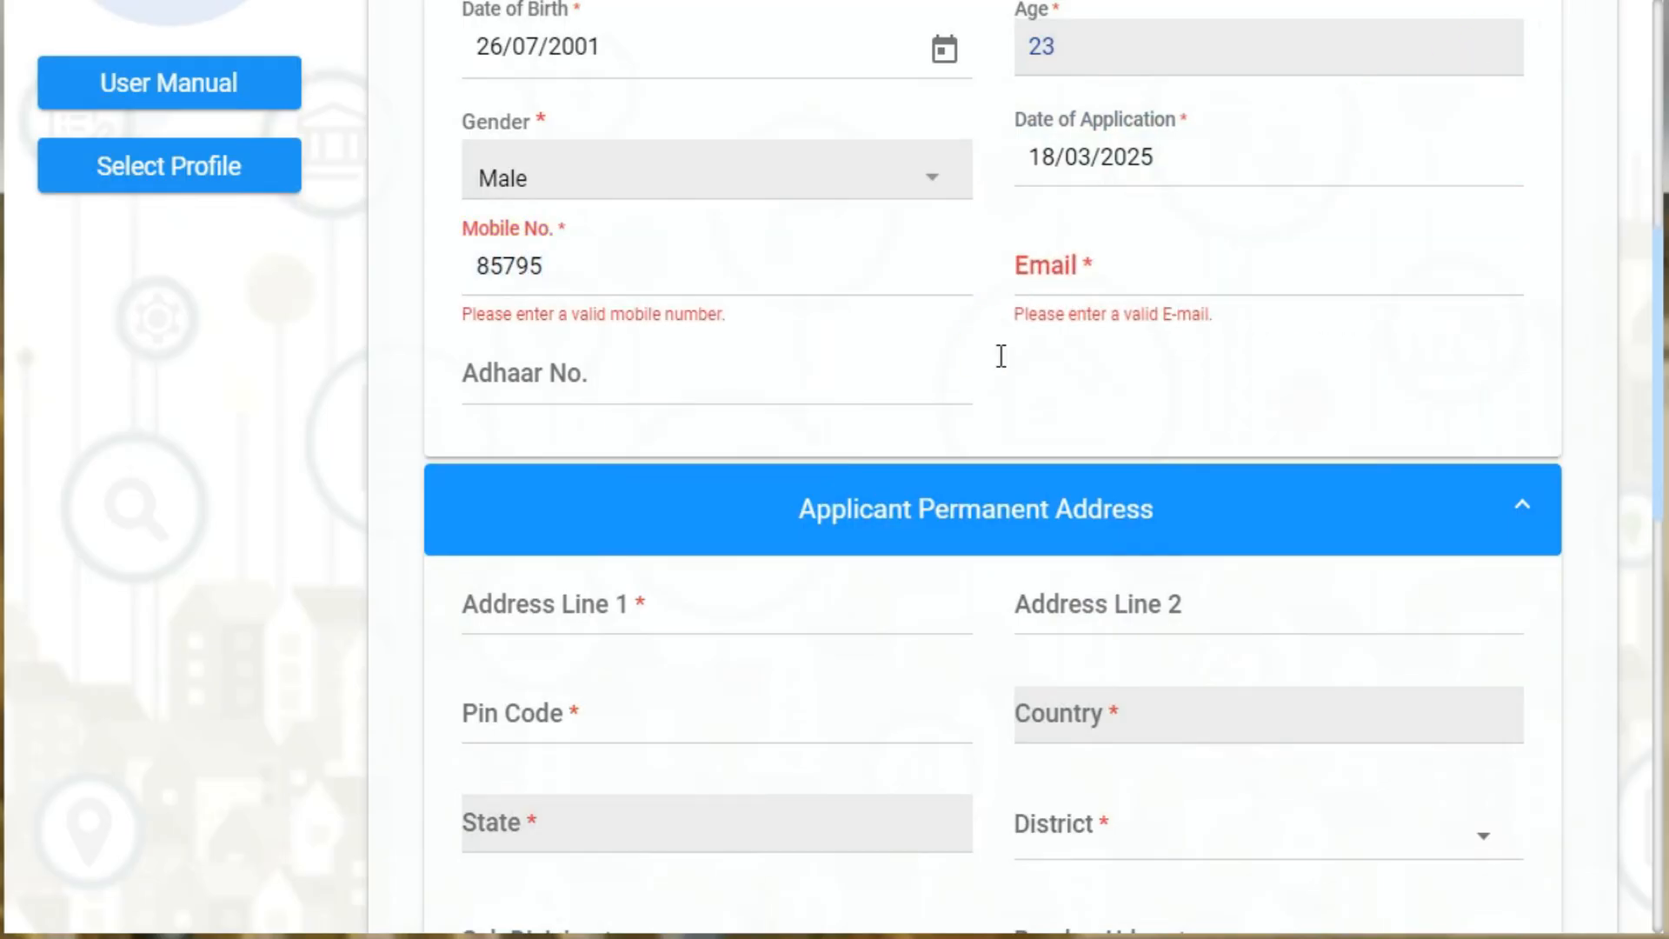
{"action": "left_click", "coordinate": [1072, 281]}
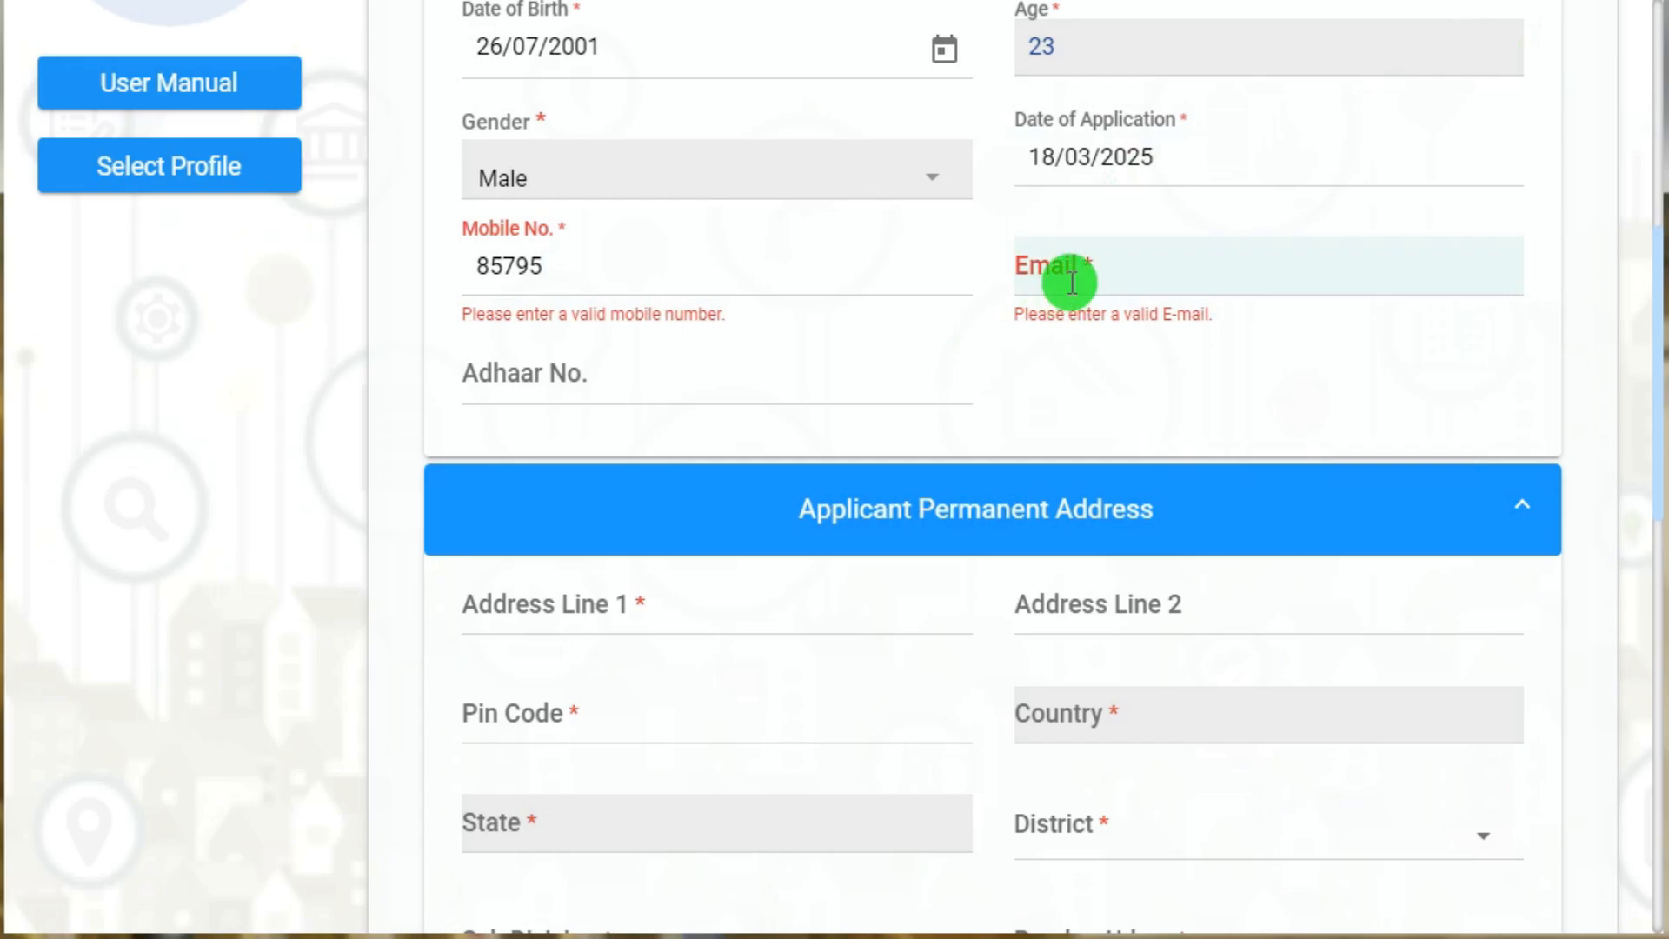
{"action": "left_click", "coordinate": [519, 409]}
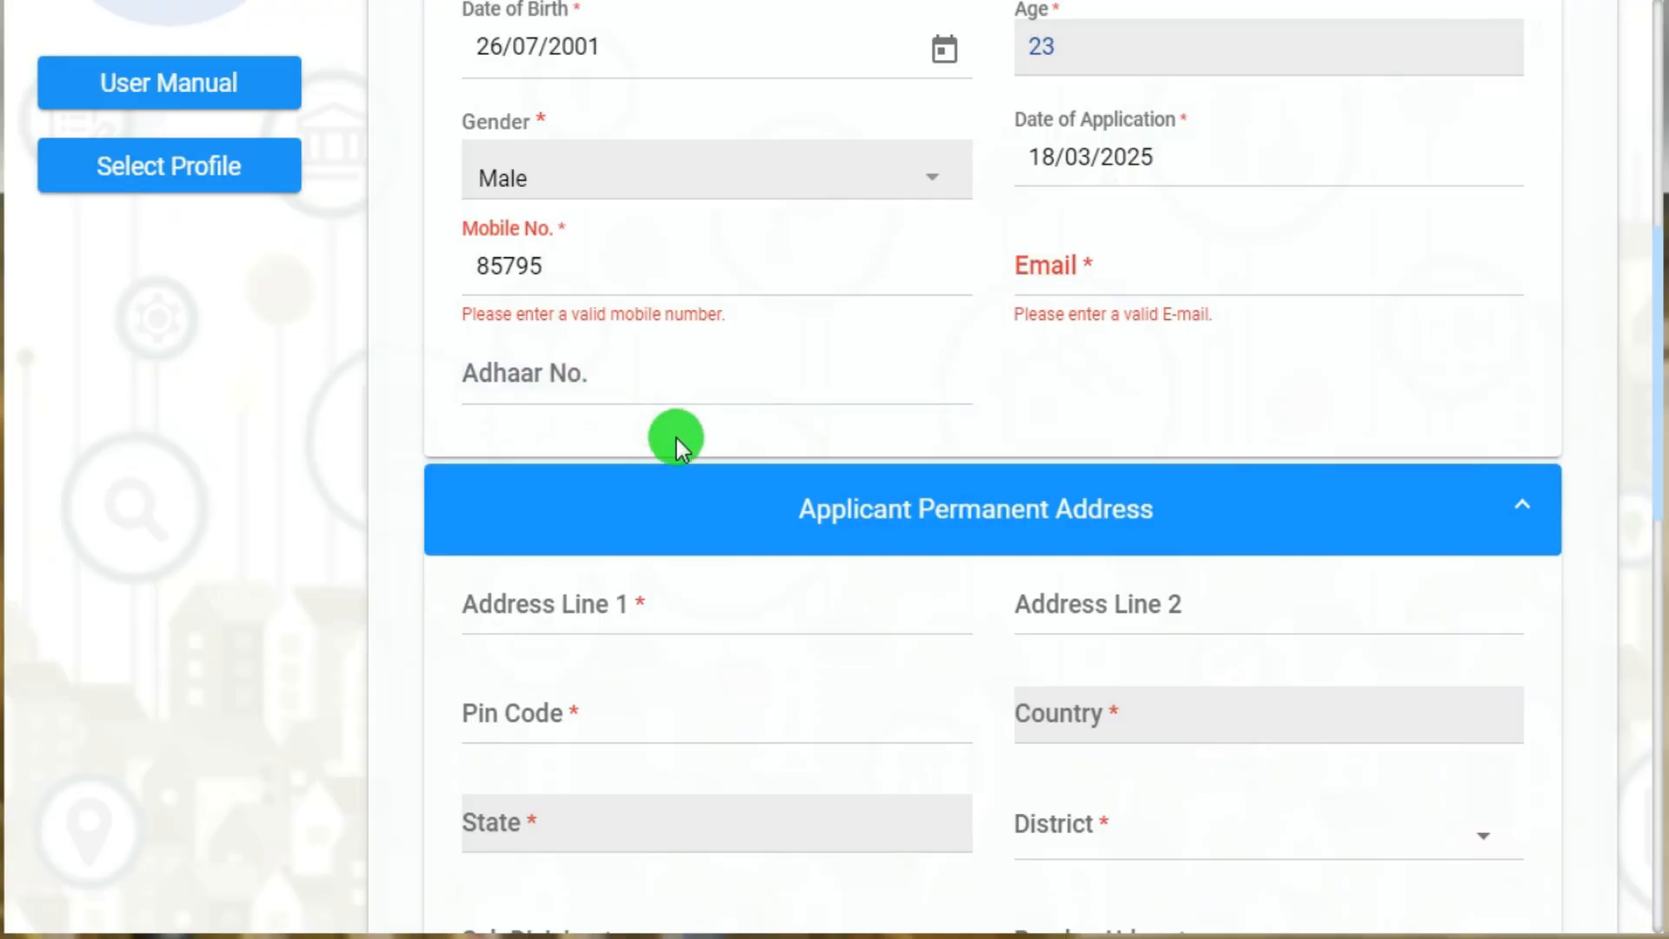
- Enter Demo in both address lines of the applicant's permanent address and fill in the postal code
{"action": "scroll", "coordinate": [676, 450], "scroll_direction": "down", "scroll_amount": 5}
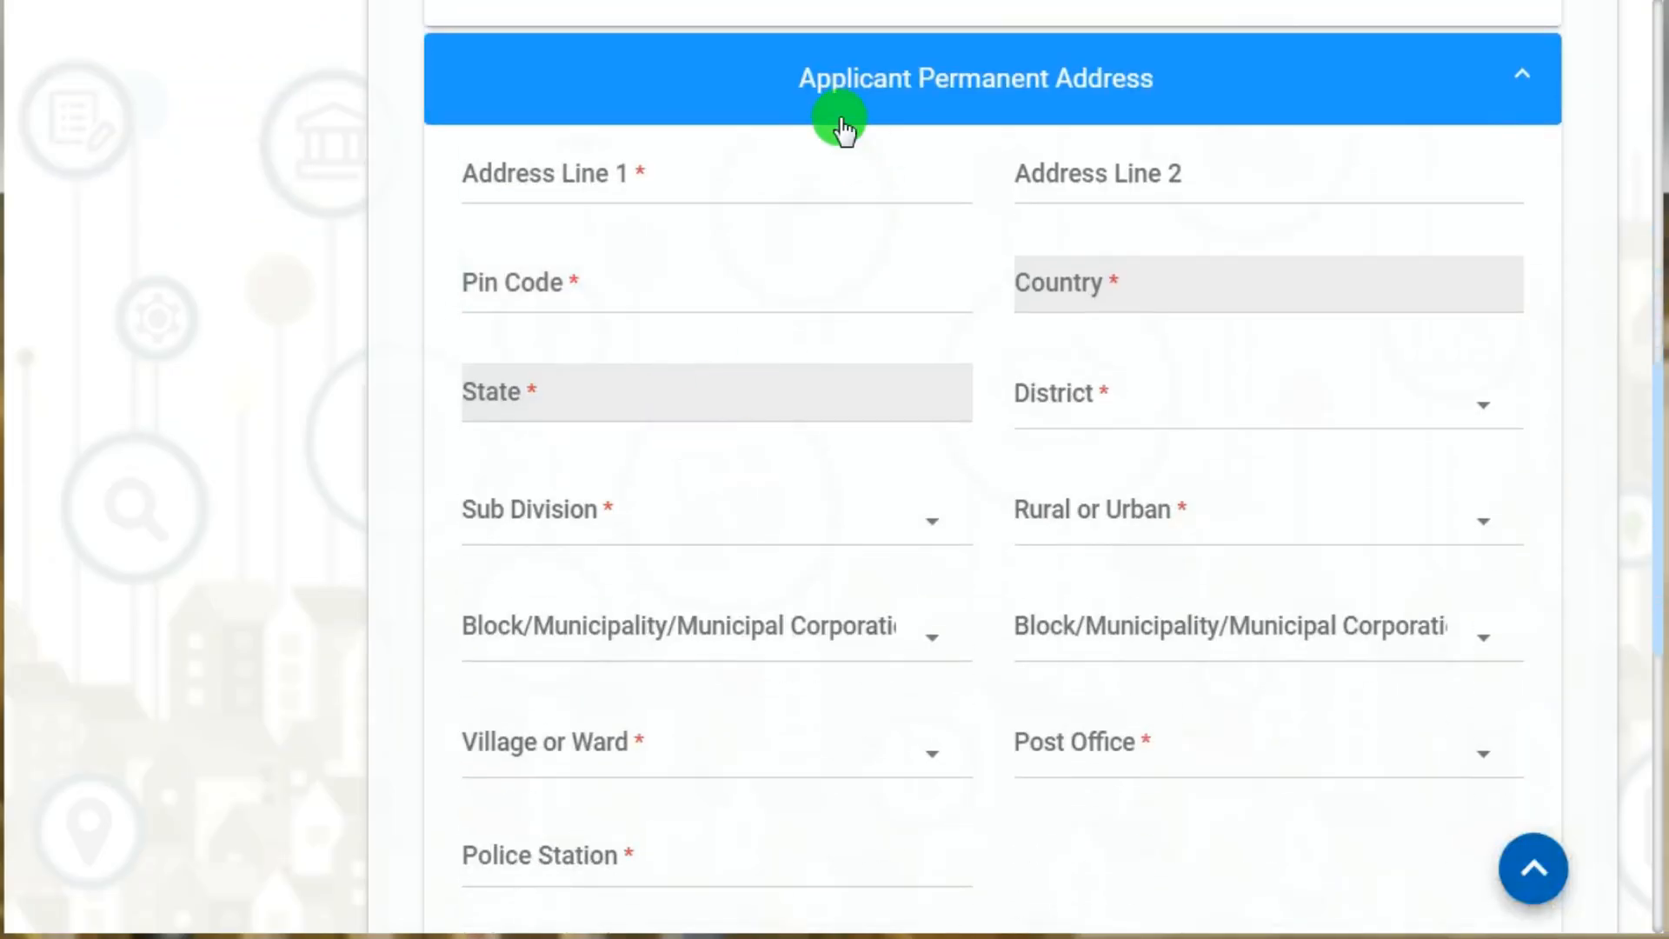
{"action": "left_click_drag", "start_coordinate": [776, 102], "coordinate": [1215, 102]}
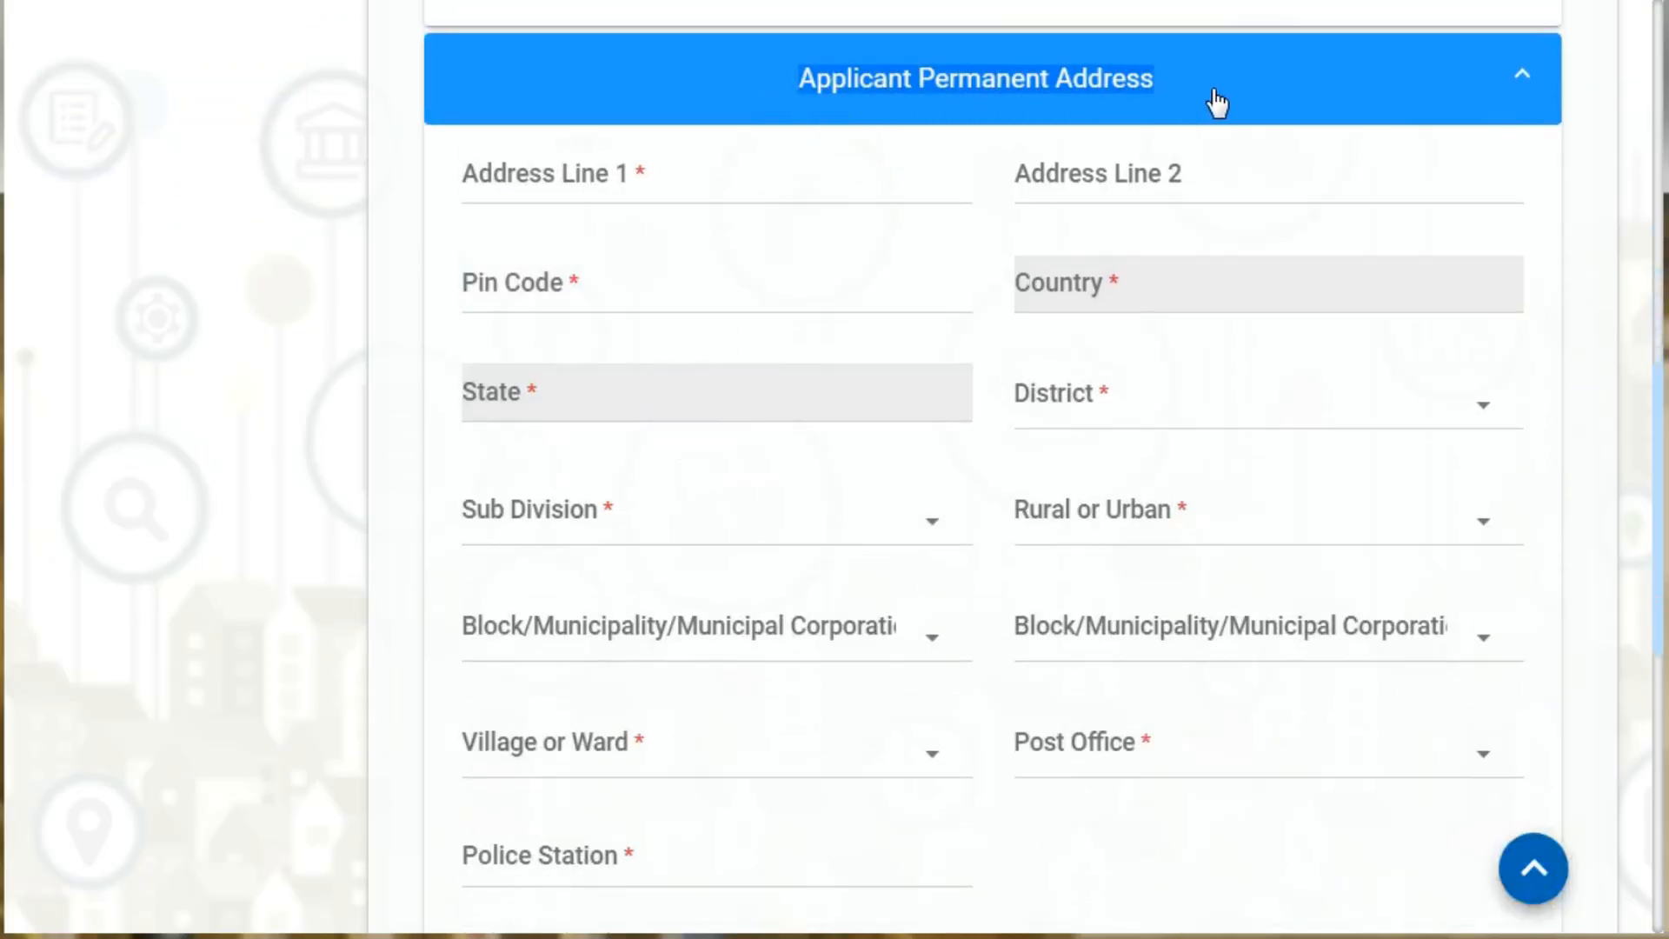
{"action": "left_click", "coordinate": [1216, 103]}
{"action": "left_click", "coordinate": [1130, 70]}
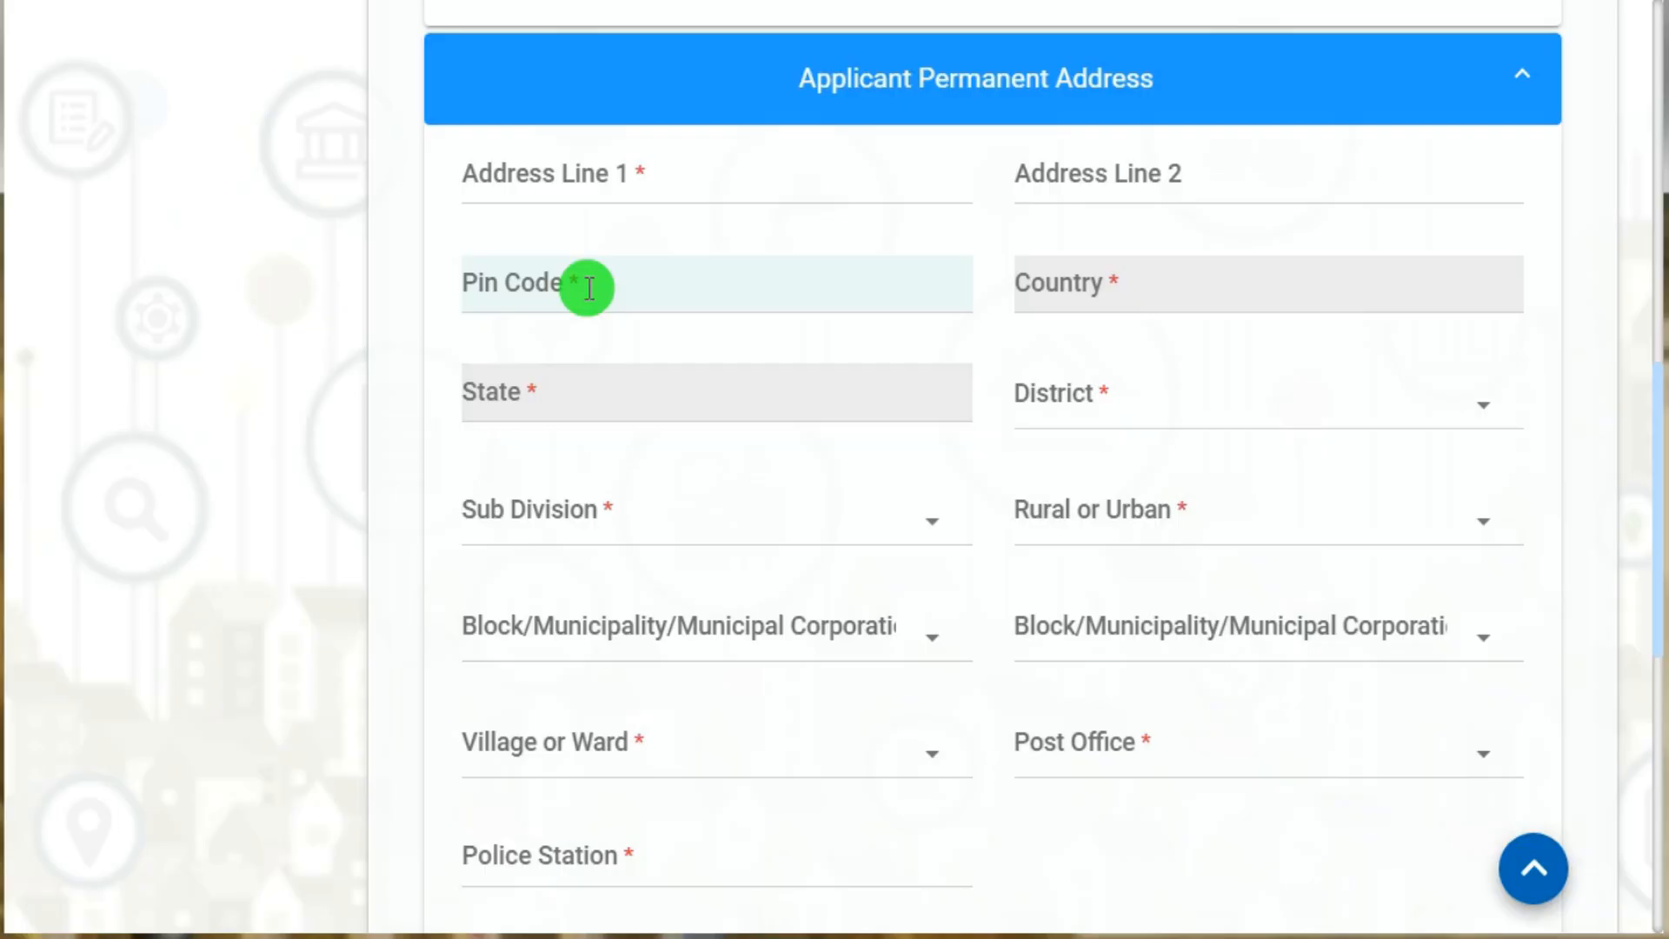
{"action": "left_click", "coordinate": [1070, 279]}
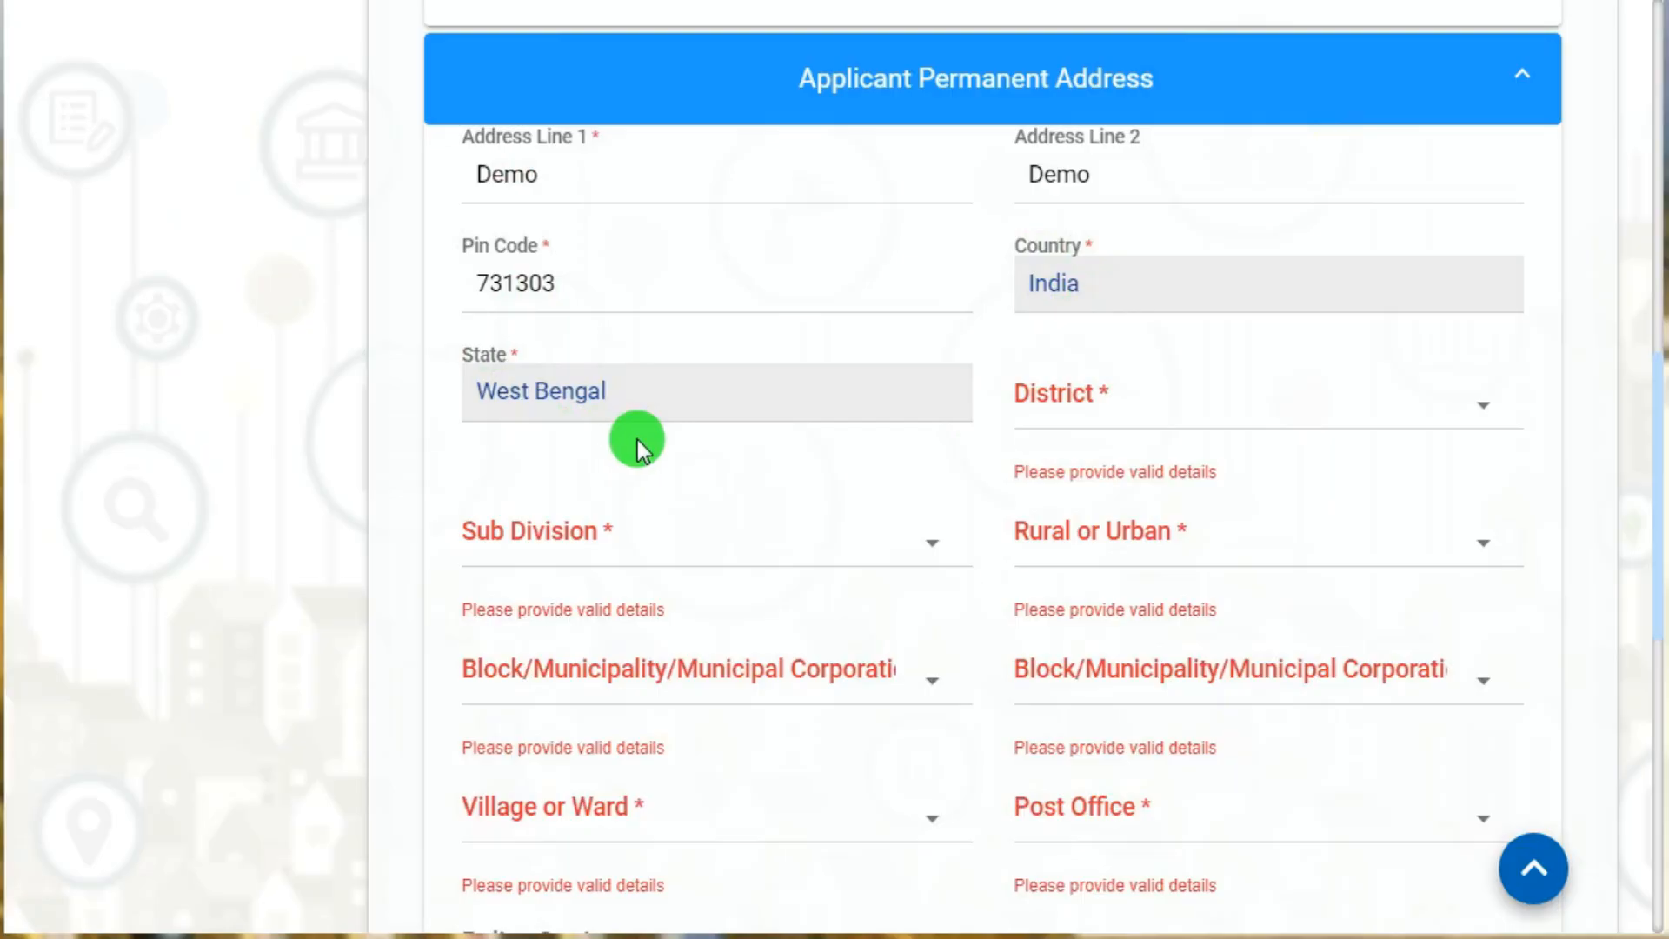
- Set the permanent address's district to Birbhum, its sub-division to Bolpur and its area type to Urban
{"action": "left_click", "coordinate": [1085, 399]}
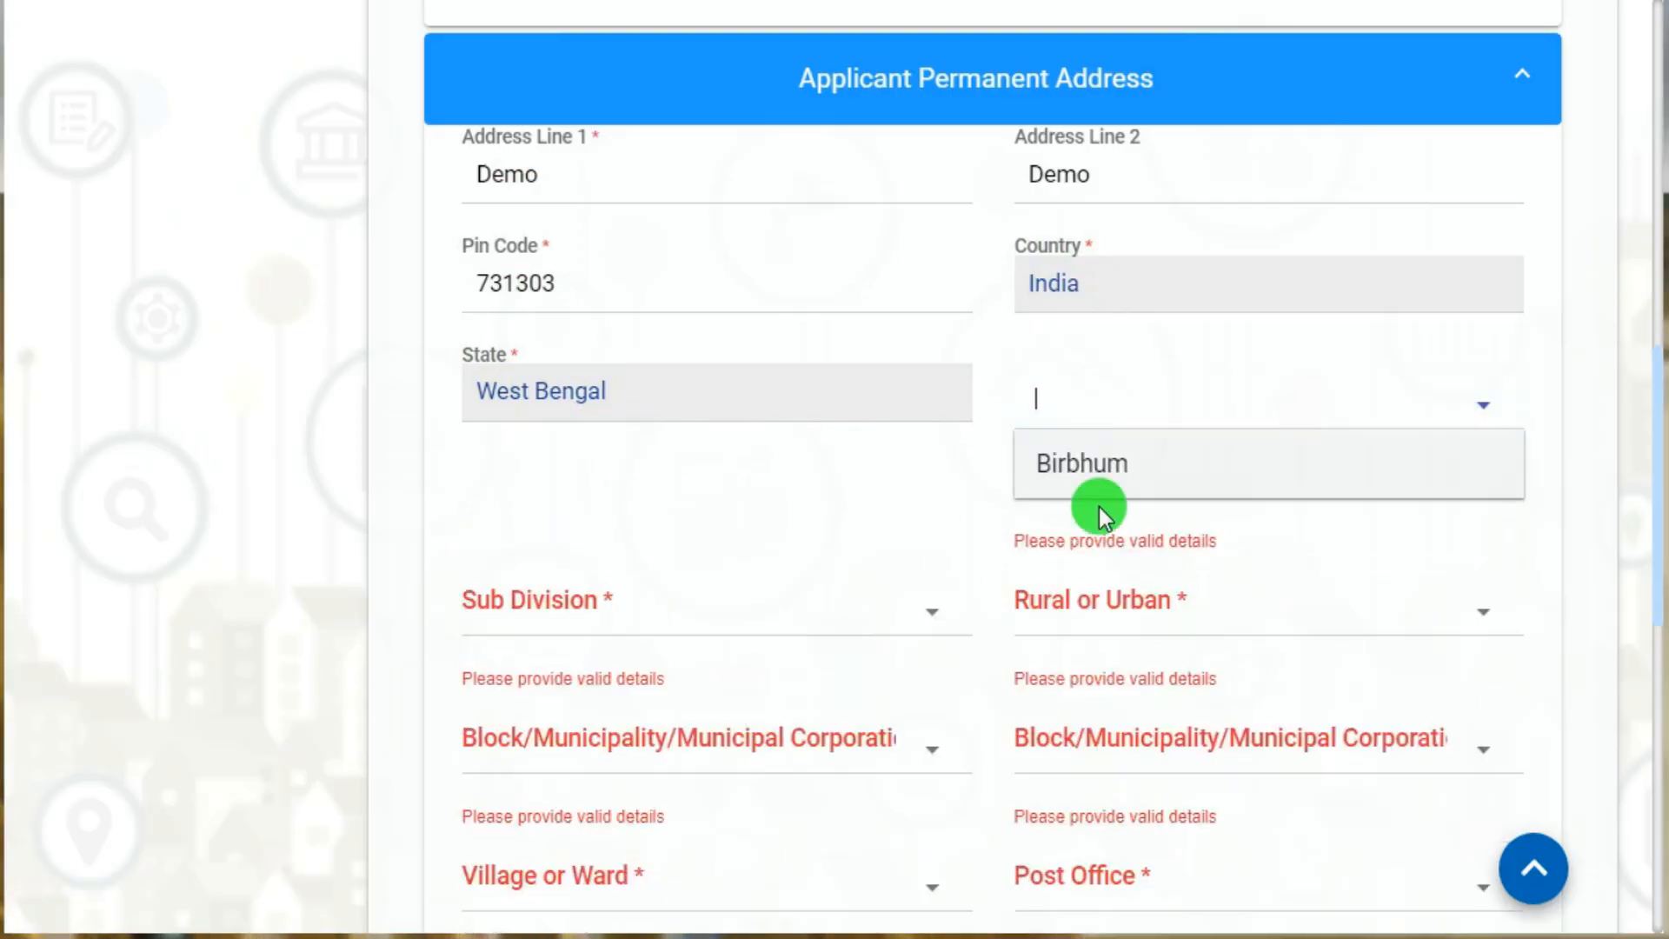
{"action": "left_click", "coordinate": [1099, 503]}
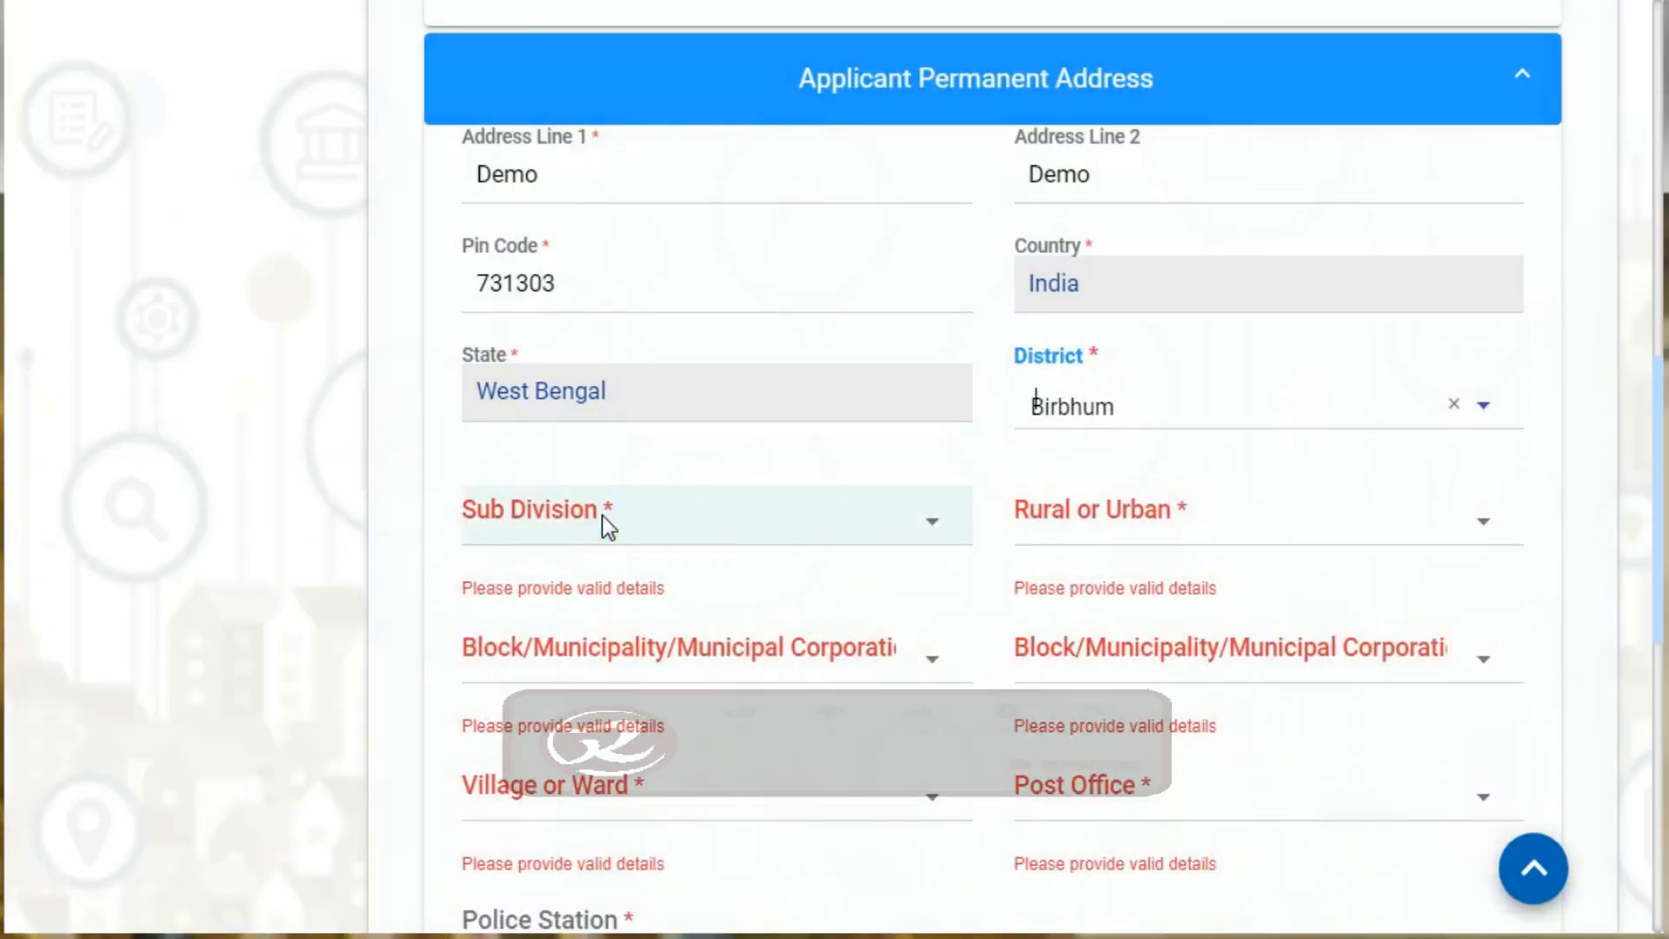
{"action": "left_click", "coordinate": [602, 514]}
{"action": "left_click", "coordinate": [553, 576]}
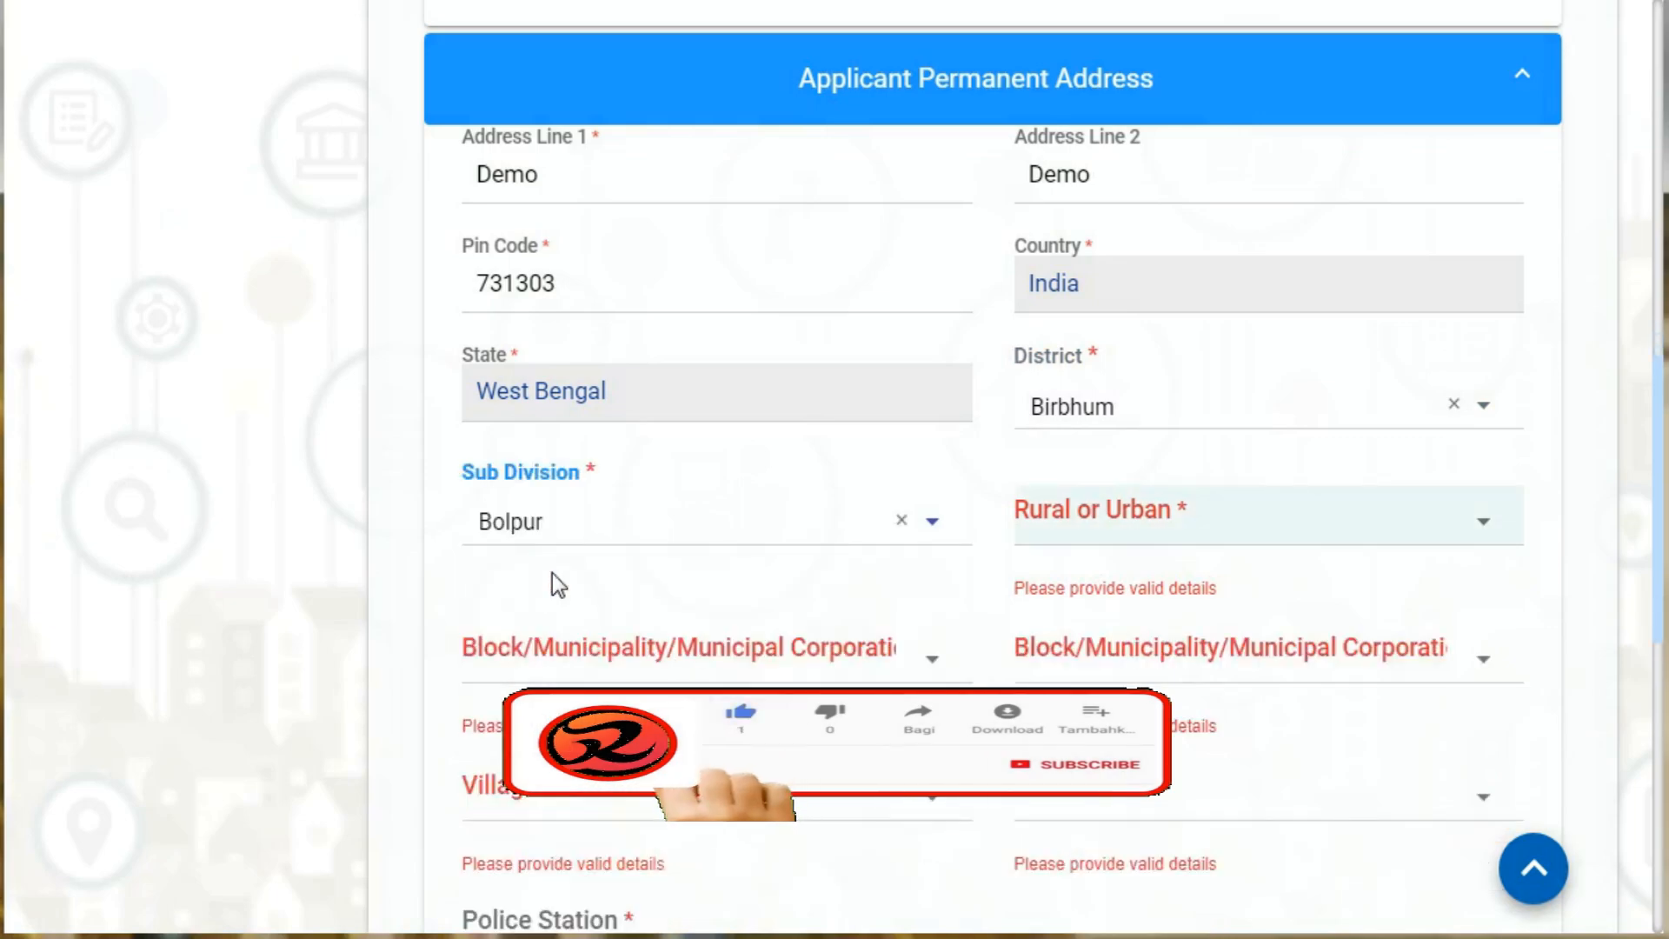
{"action": "left_click", "coordinate": [1107, 515]}
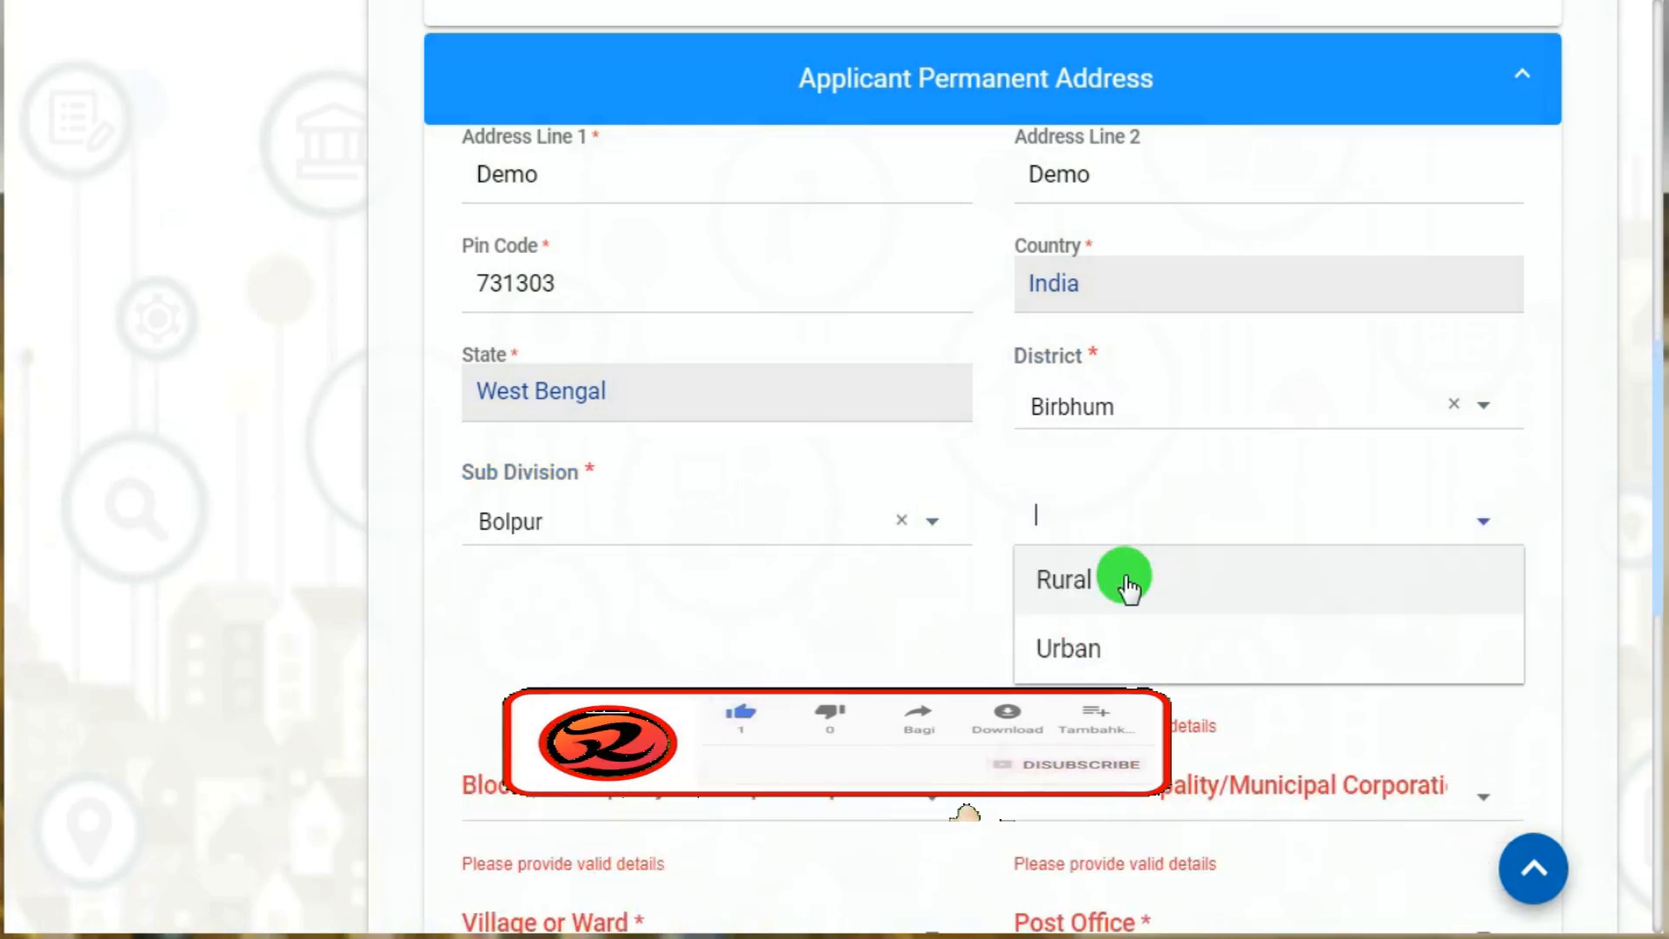
{"action": "left_click", "coordinate": [1135, 652]}
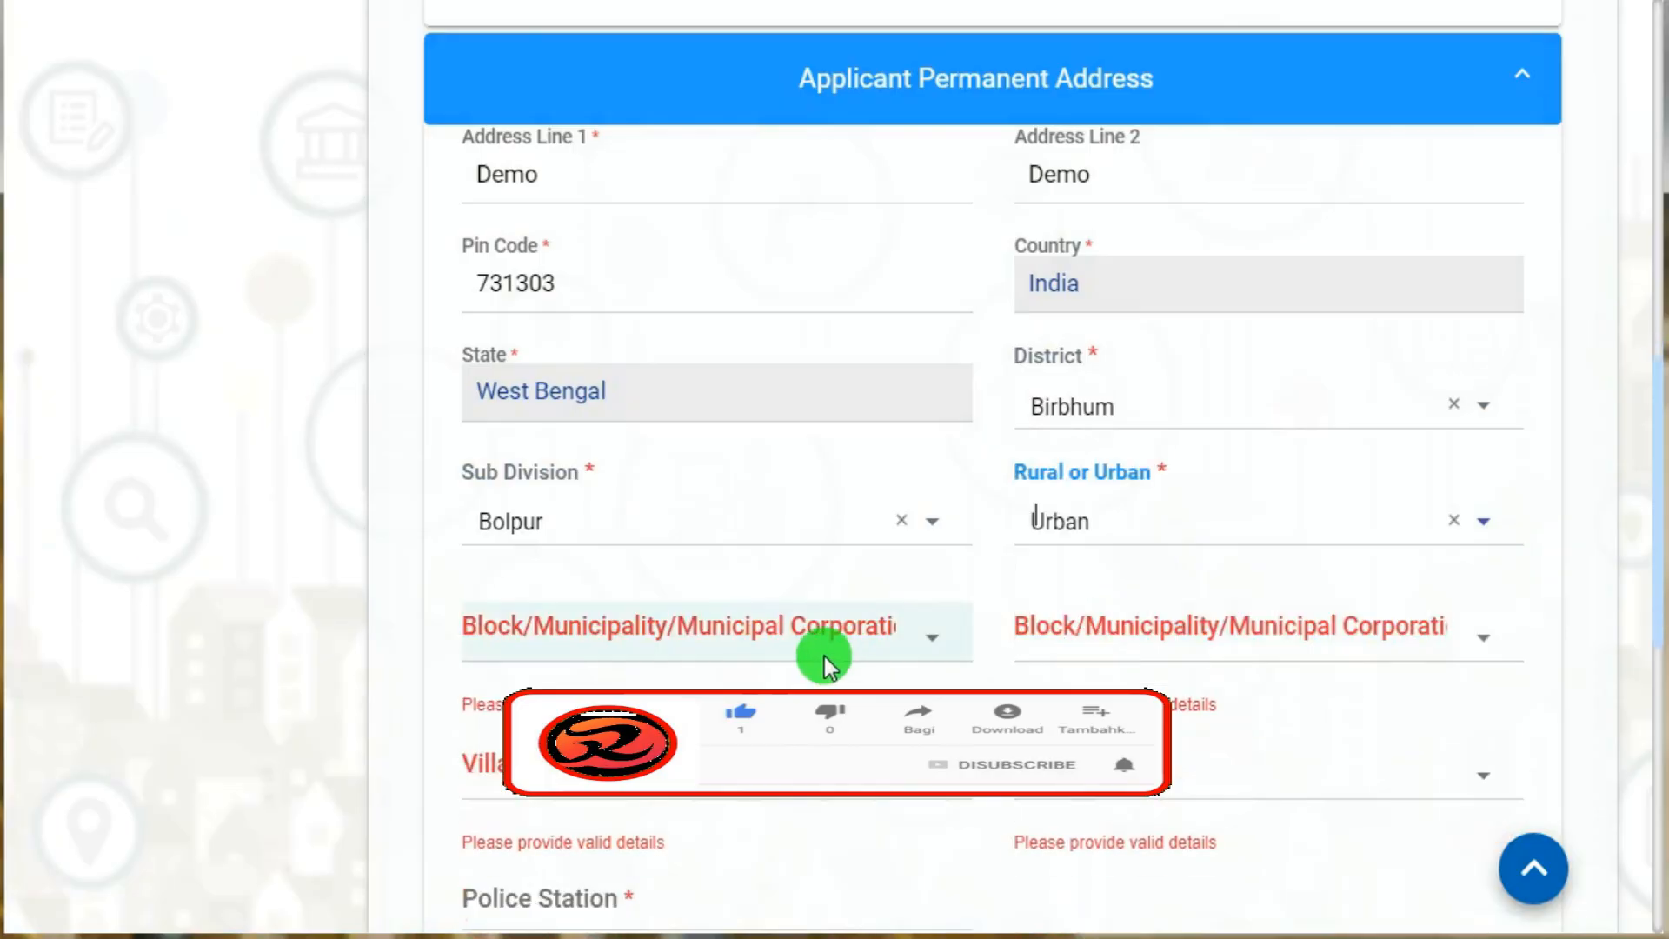
- Set the permanent address's local body type to Municipality and its name to Bolpur (Municipality)
{"action": "left_click", "coordinate": [662, 628]}
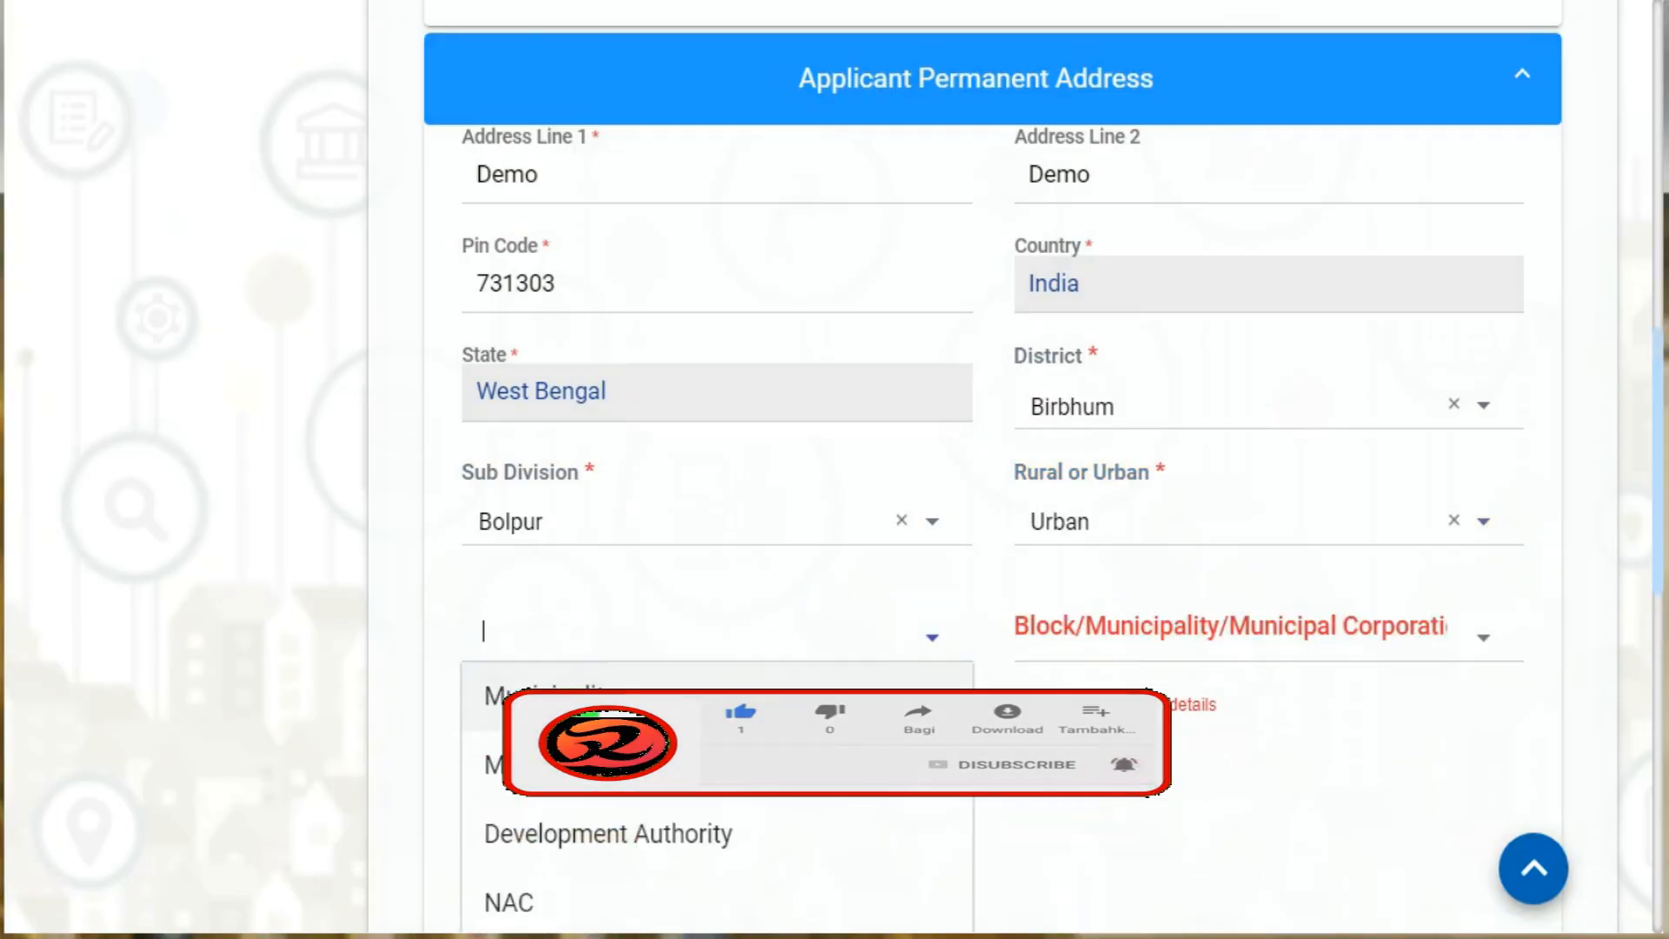
{"action": "left_click", "coordinate": [580, 707]}
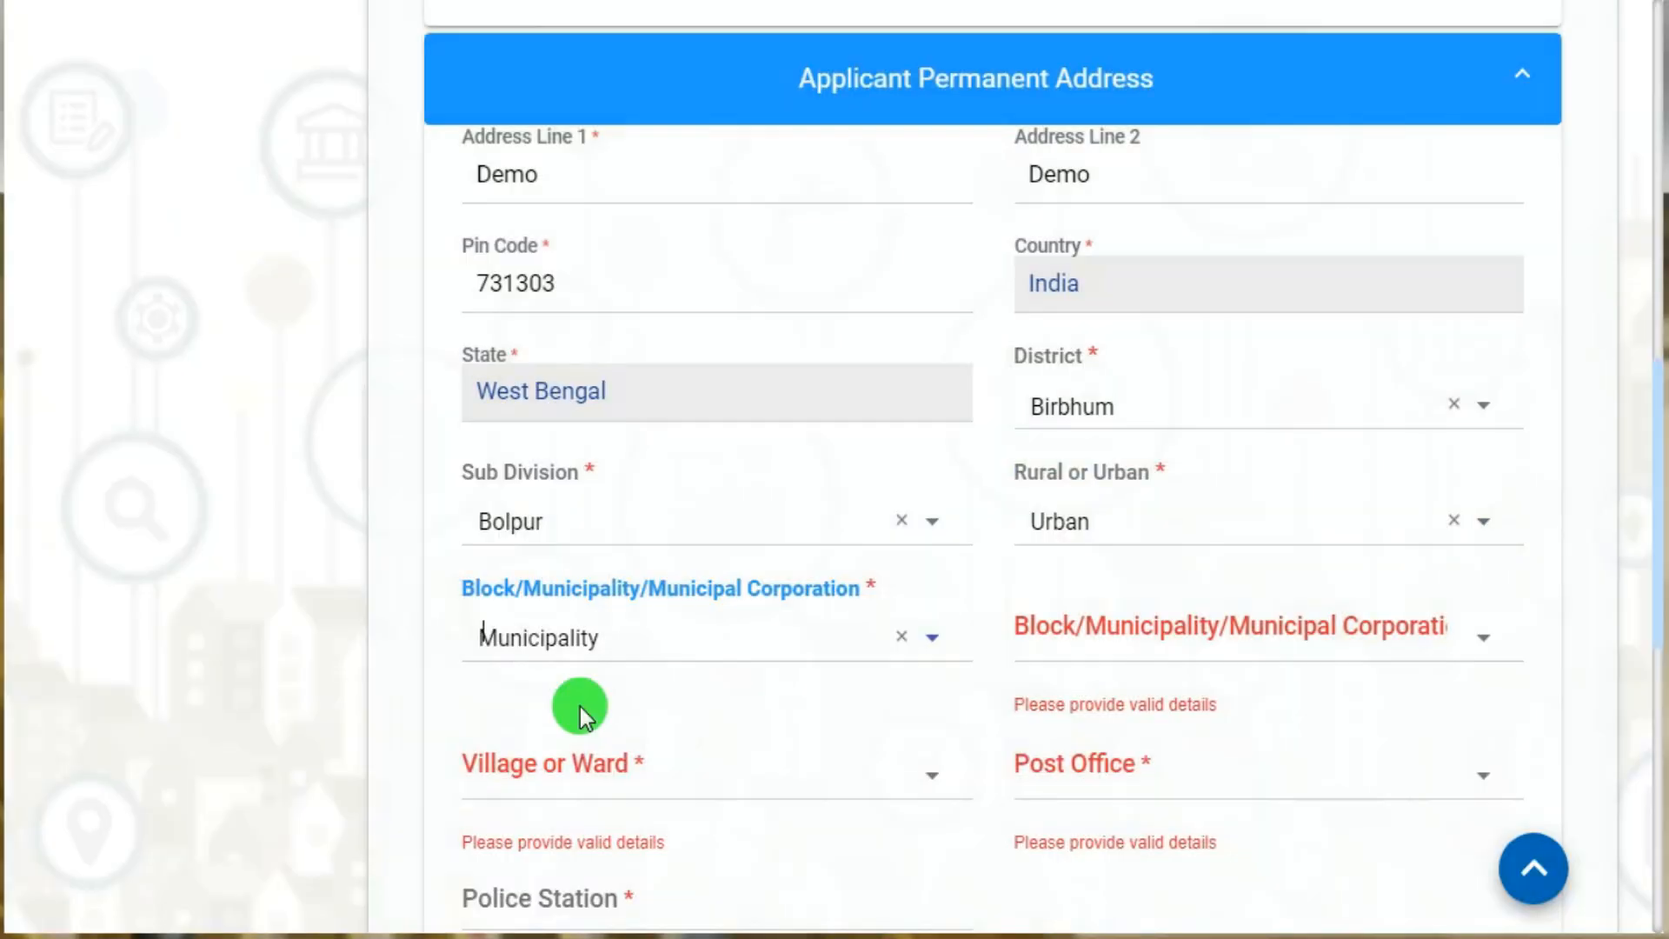
{"action": "left_click", "coordinate": [1230, 624]}
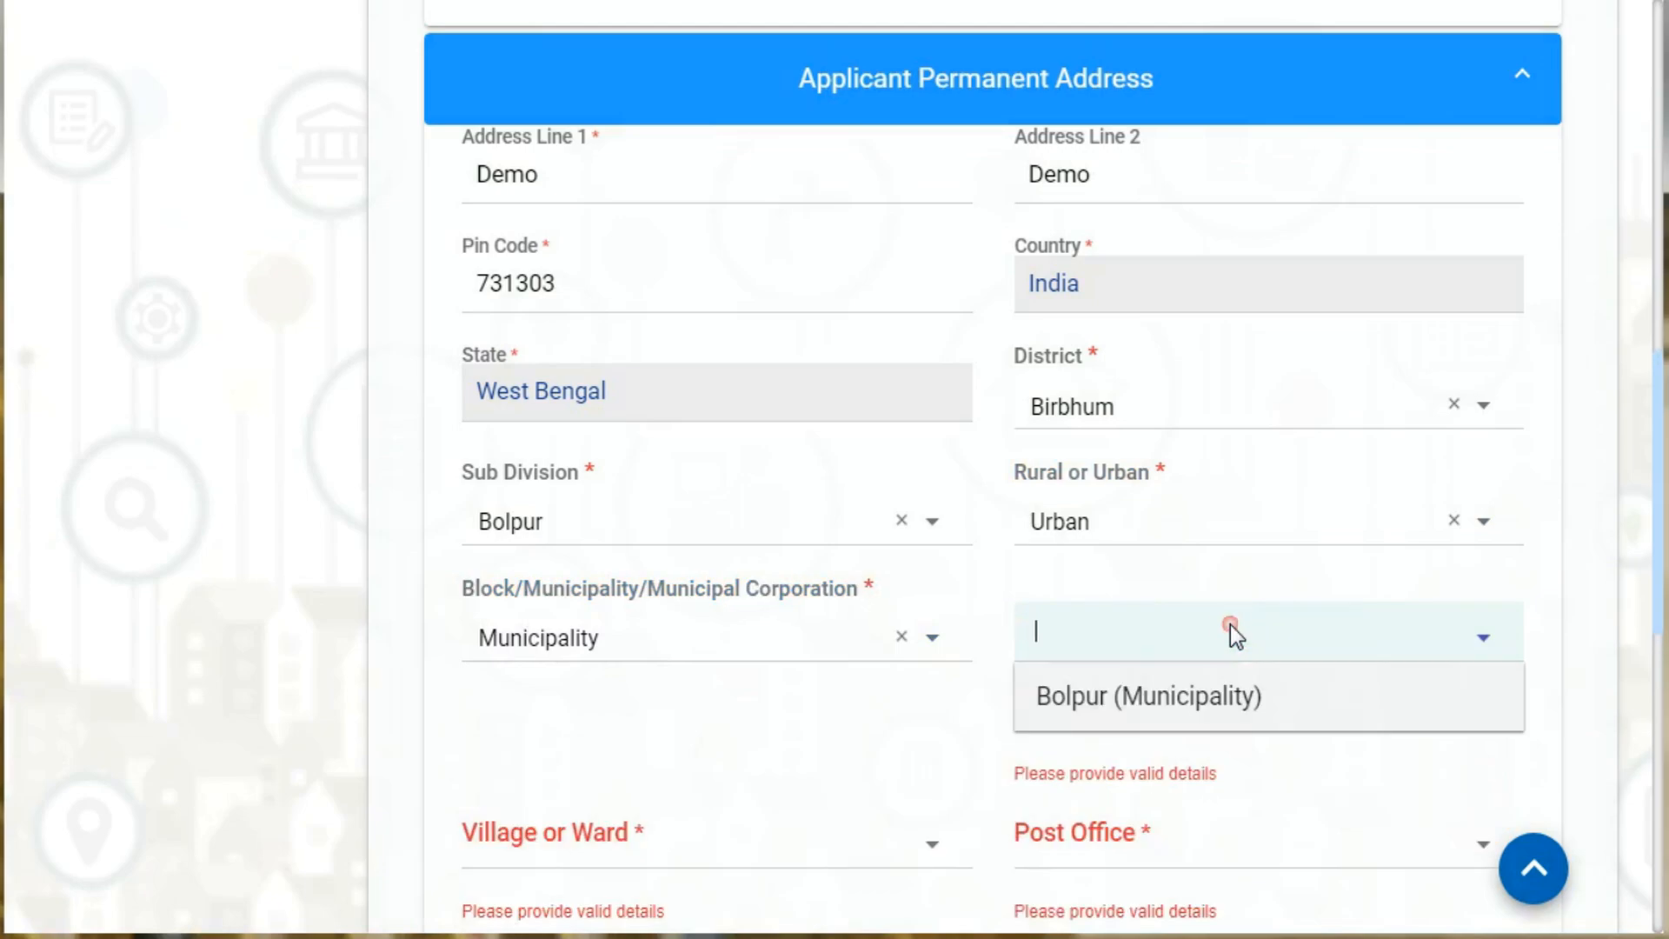
{"action": "left_click", "coordinate": [1159, 719]}
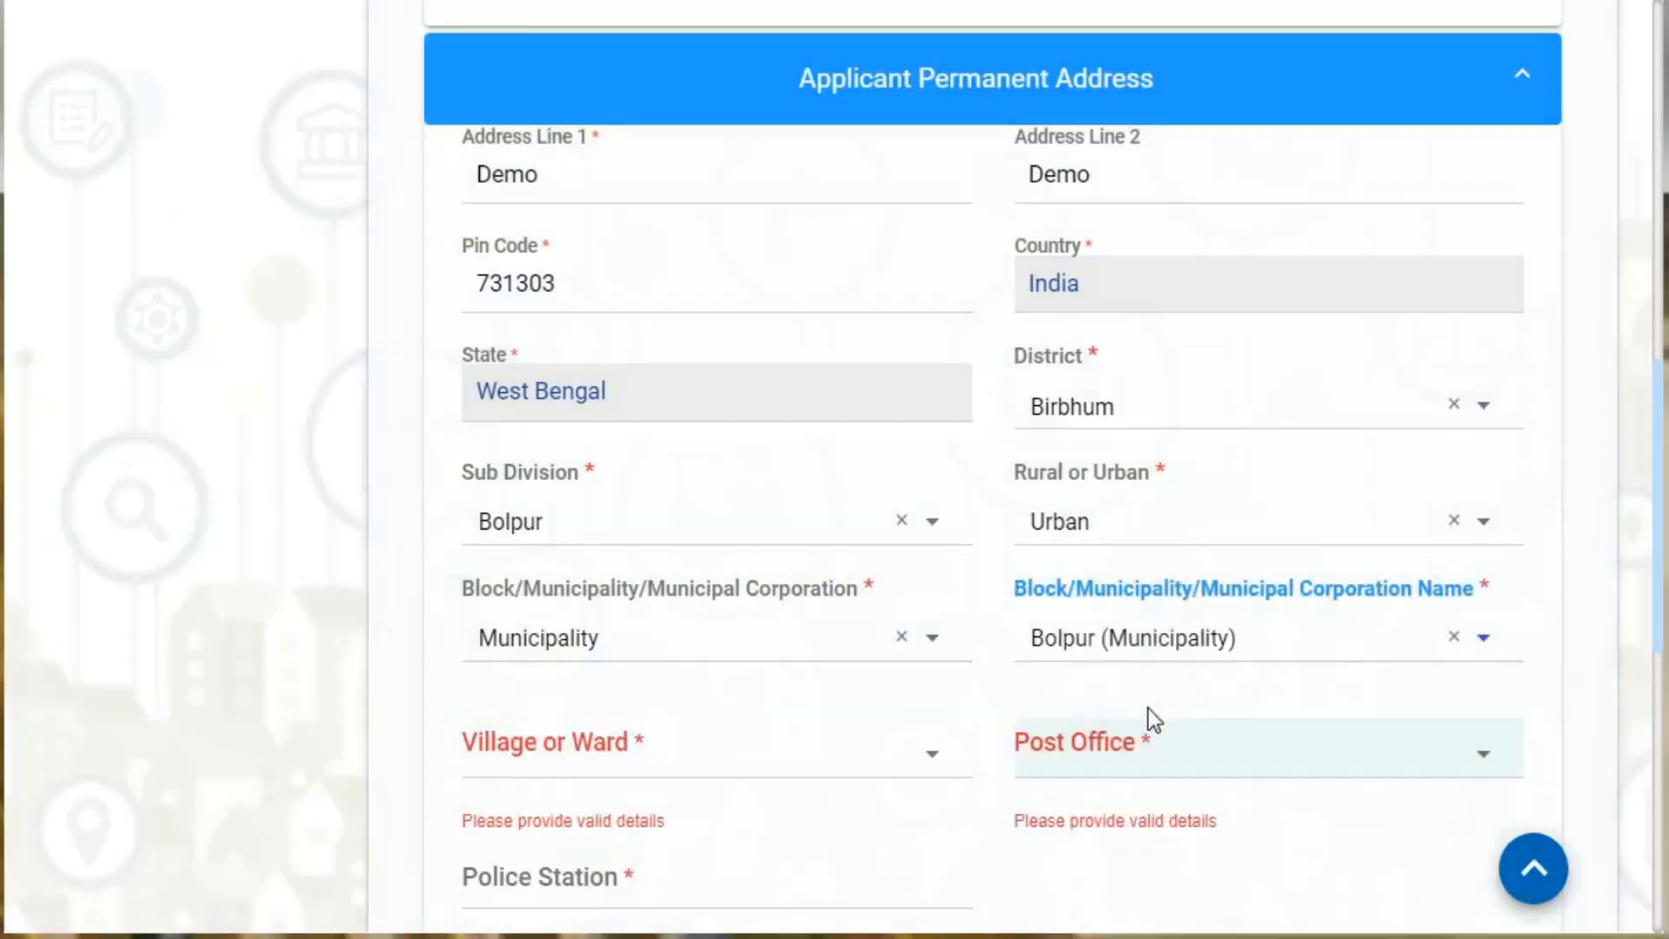
- Set the village or ward of the permanent address to 10
{"action": "scroll", "coordinate": [1098, 690], "scroll_direction": "down", "scroll_amount": 3}
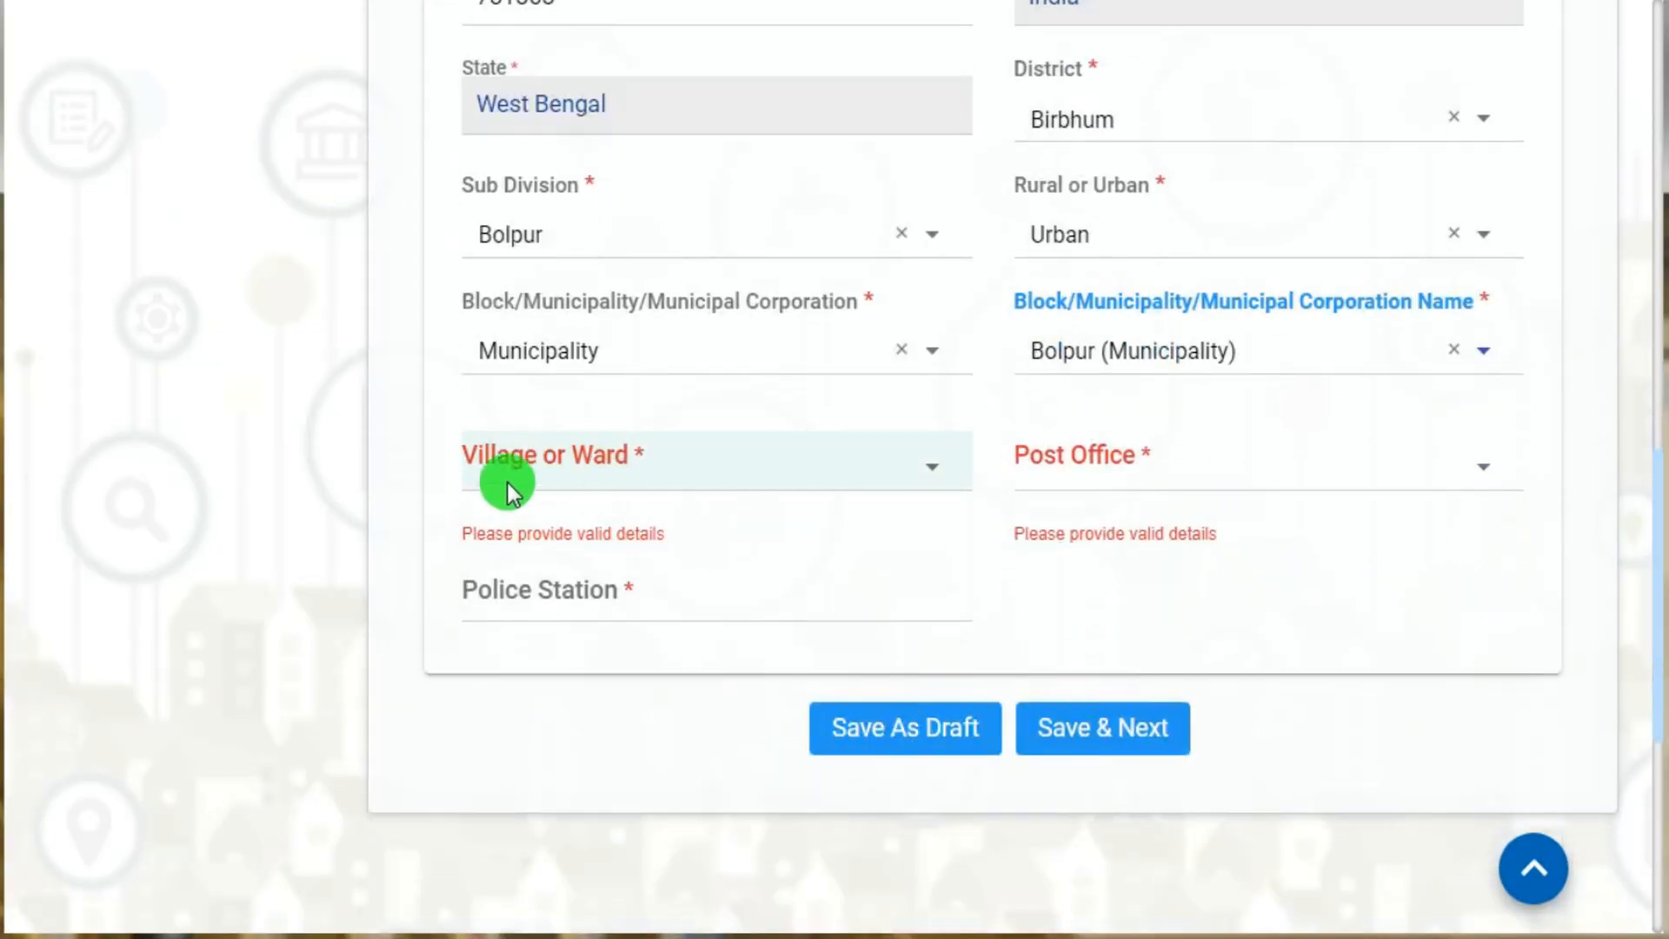
{"action": "left_click", "coordinate": [630, 463]}
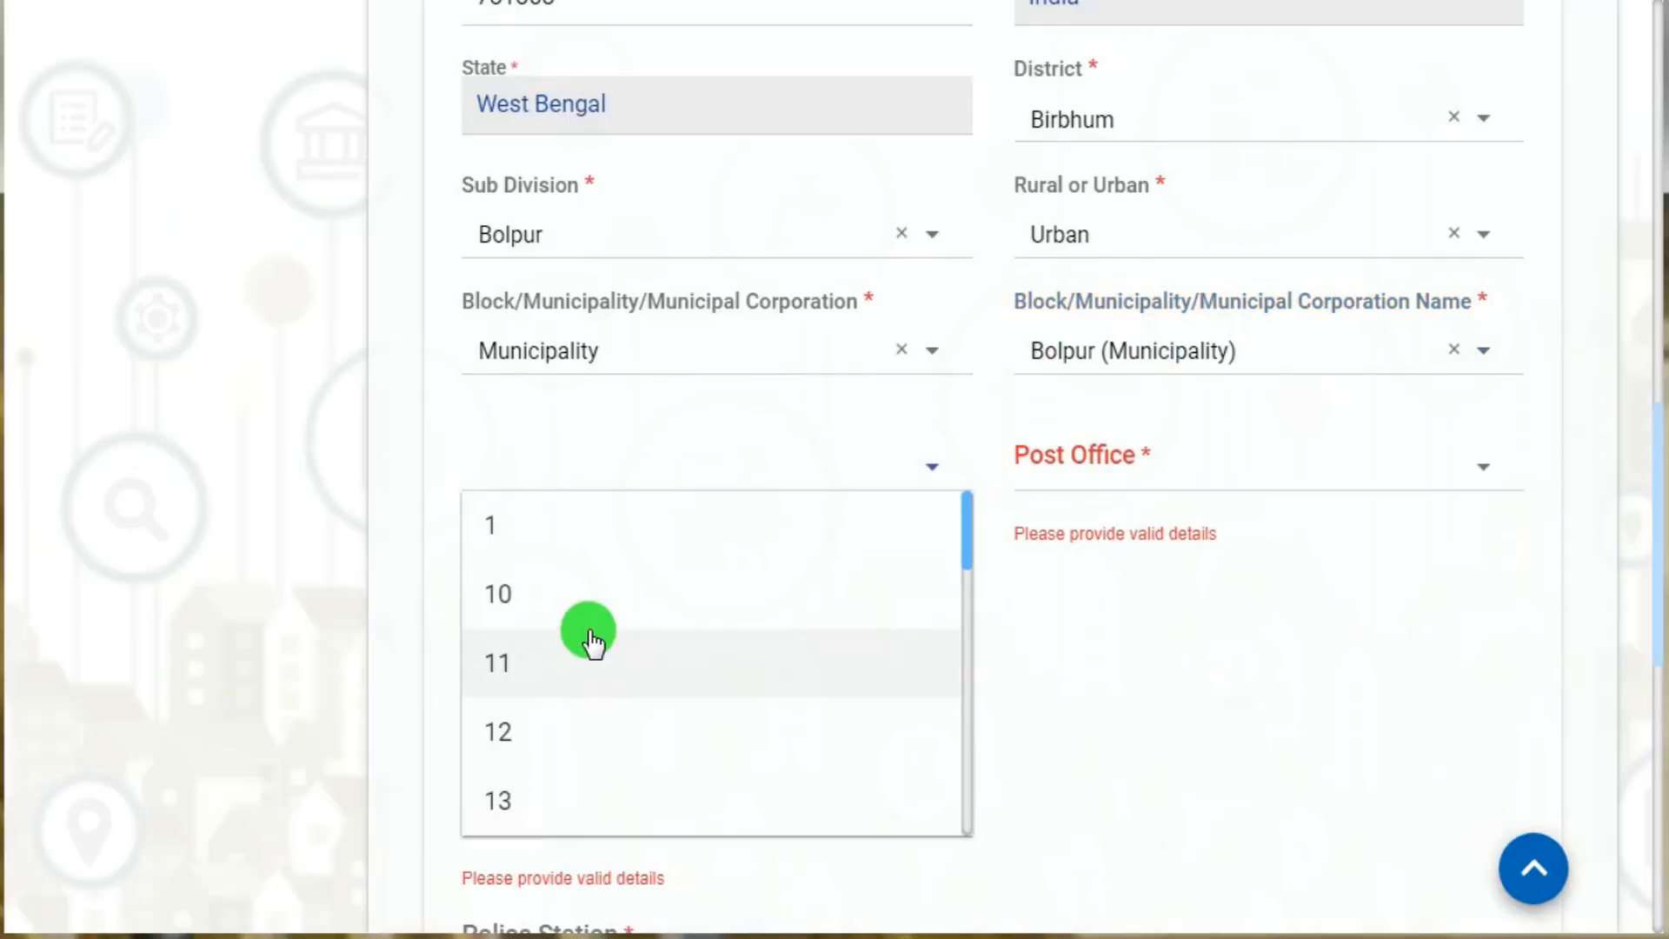
{"action": "left_click", "coordinate": [449, 437]}
{"action": "left_click", "coordinate": [583, 452]}
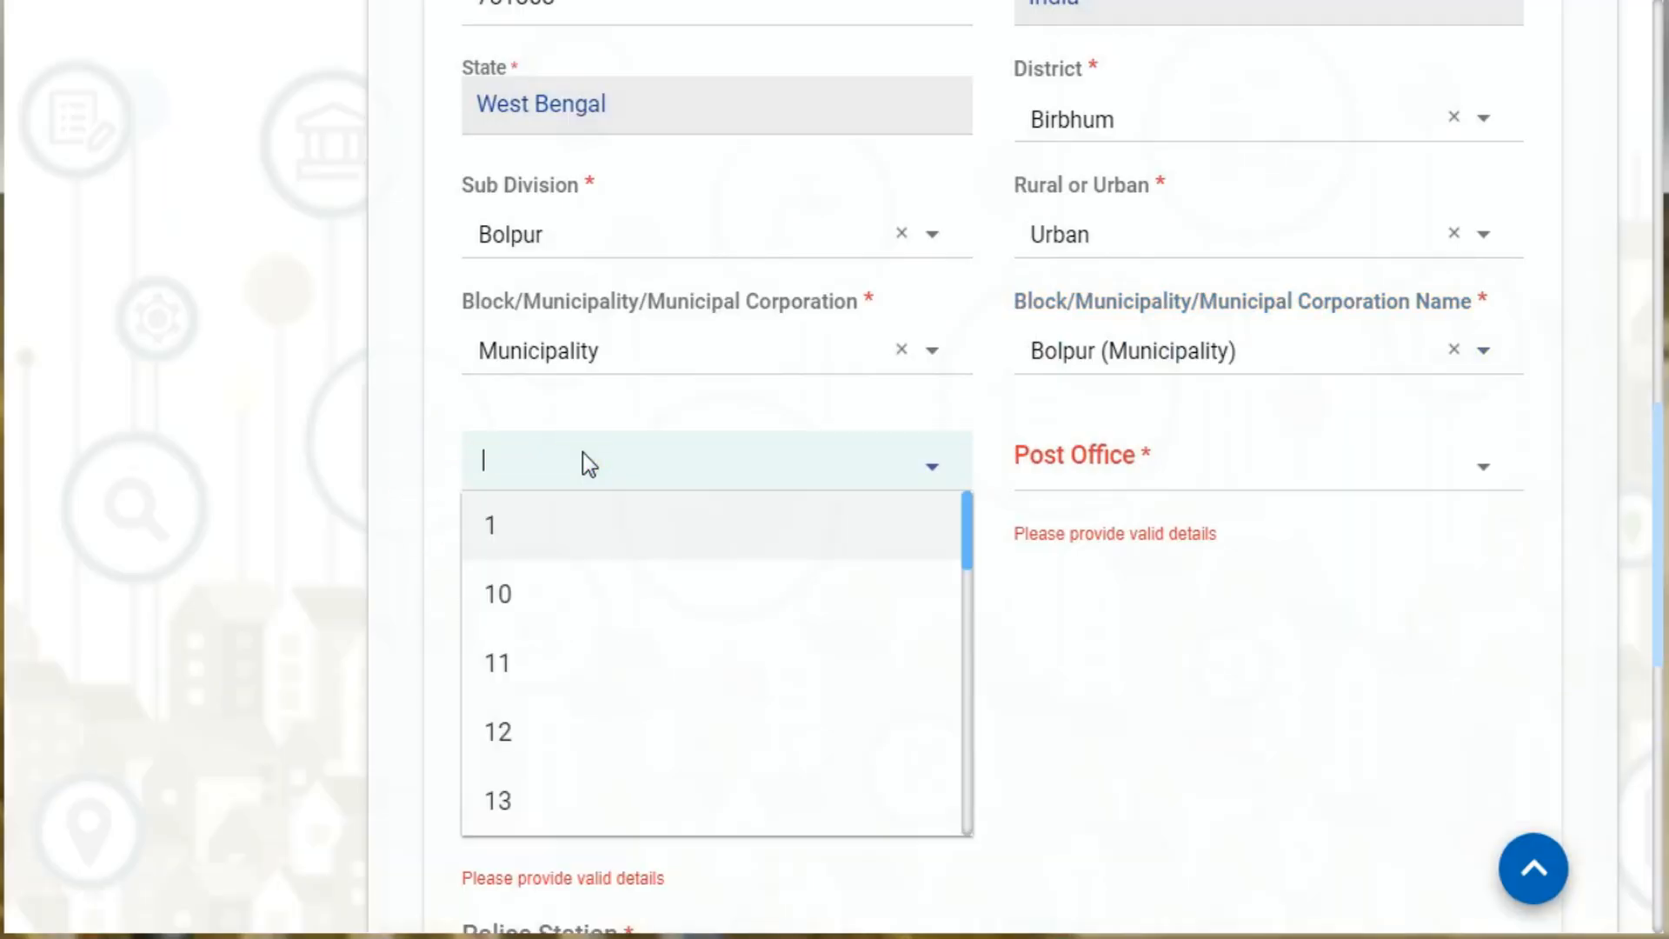
{"action": "left_click", "coordinate": [518, 665]}
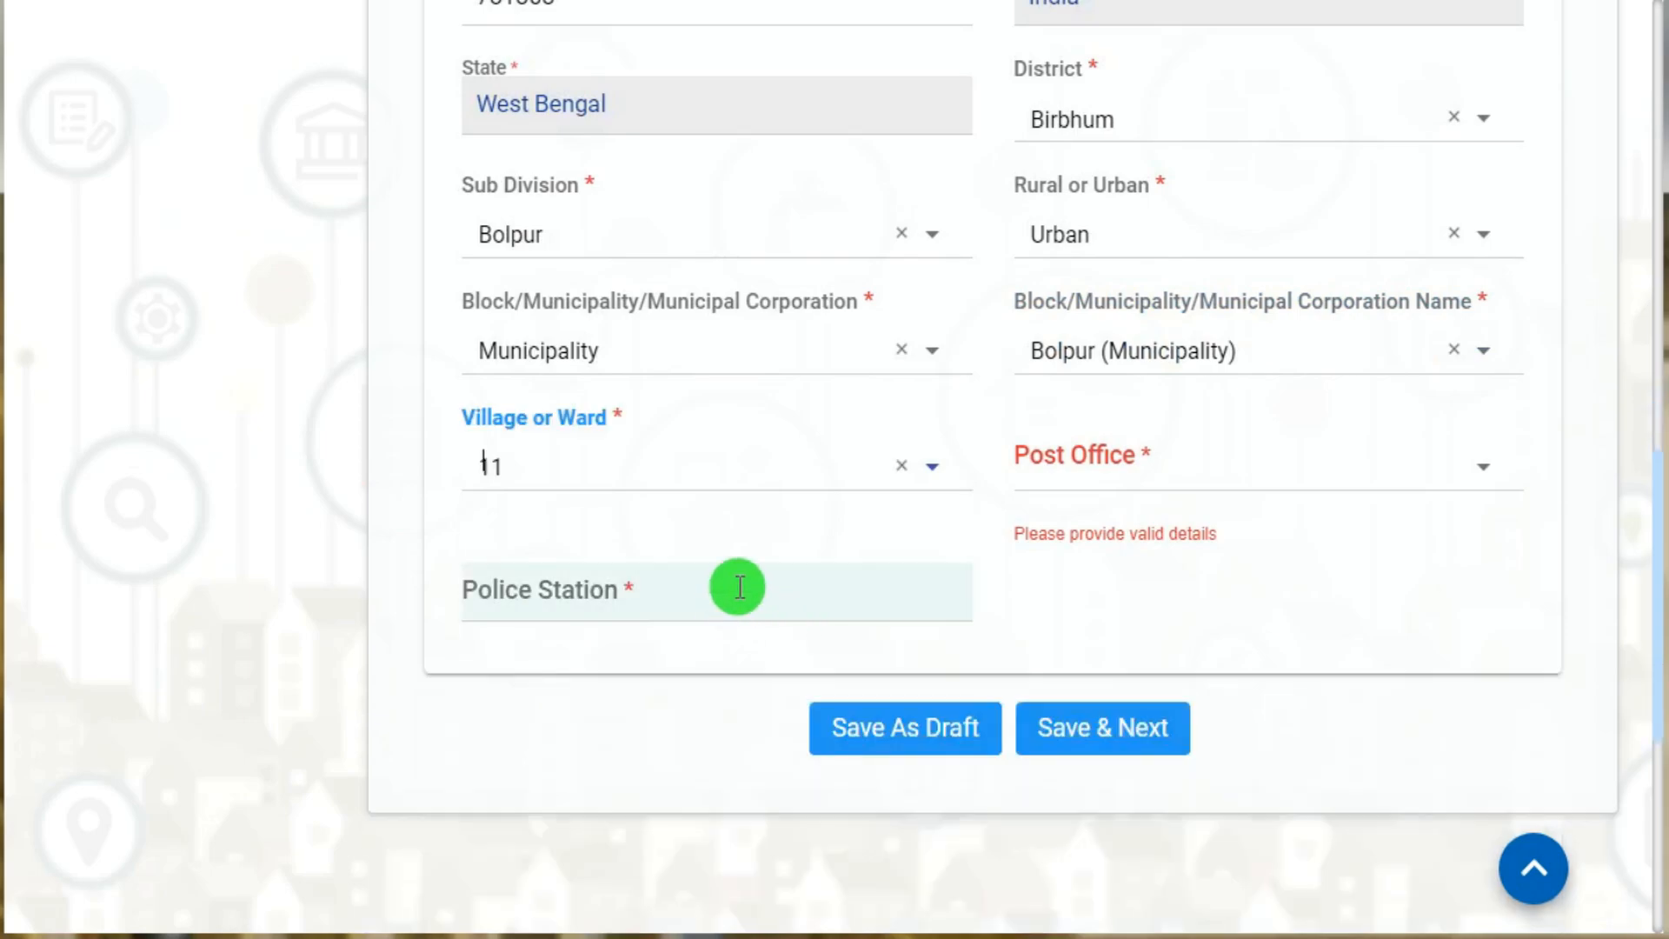
{"action": "left_click", "coordinate": [548, 466]}
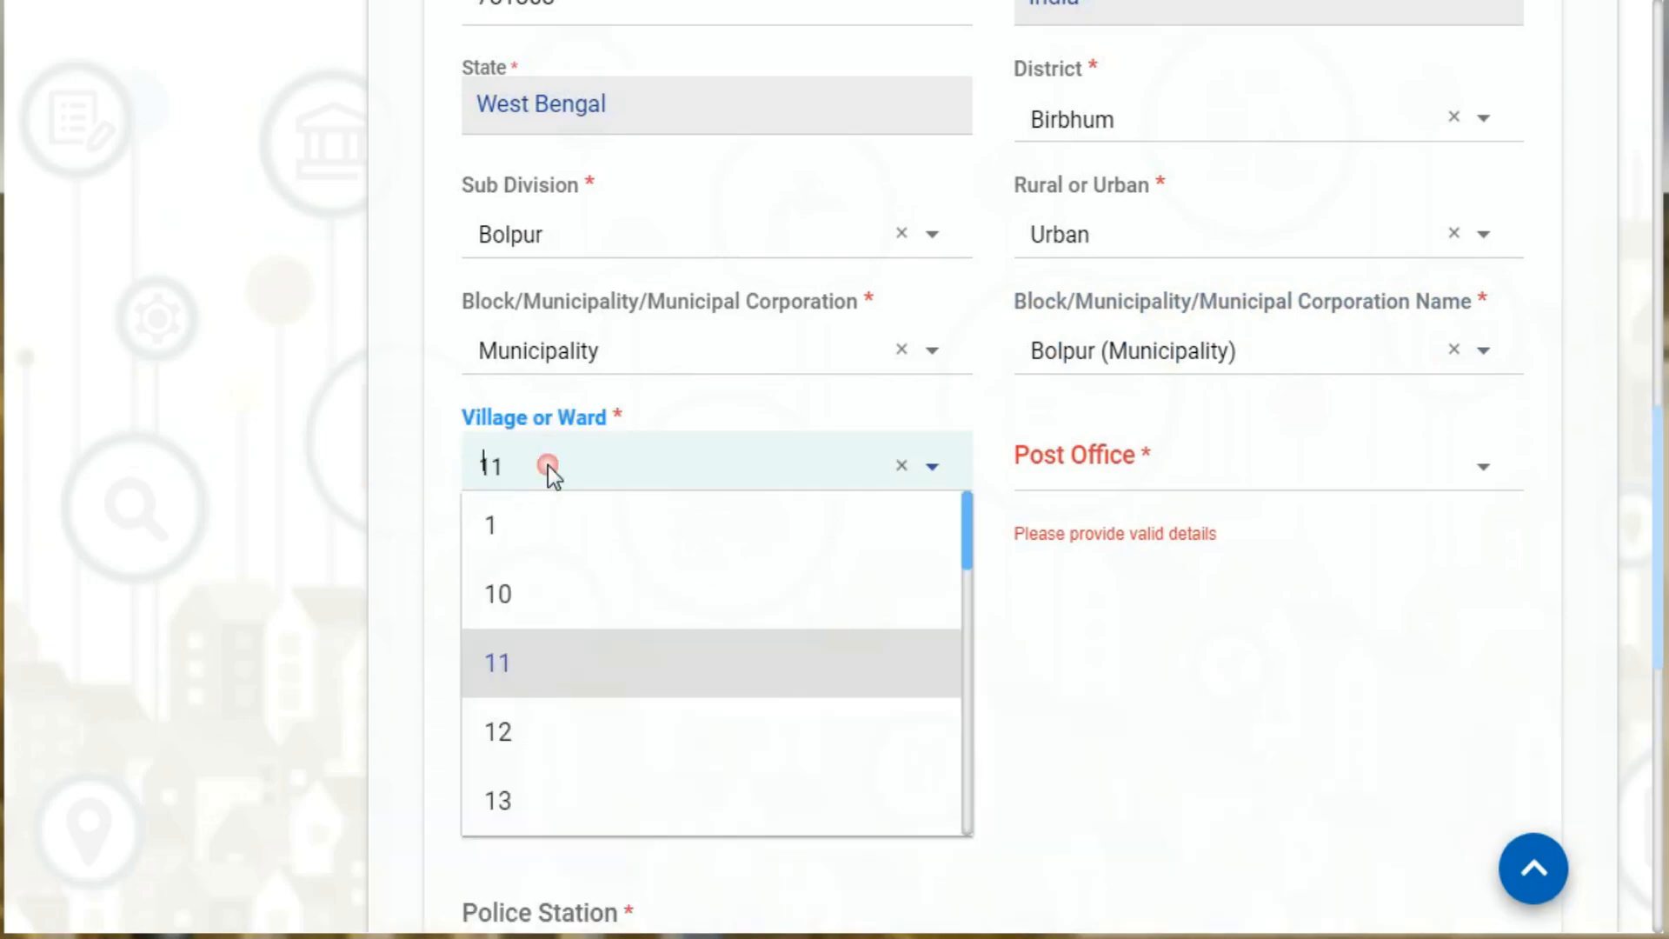
{"action": "left_click", "coordinate": [520, 605]}
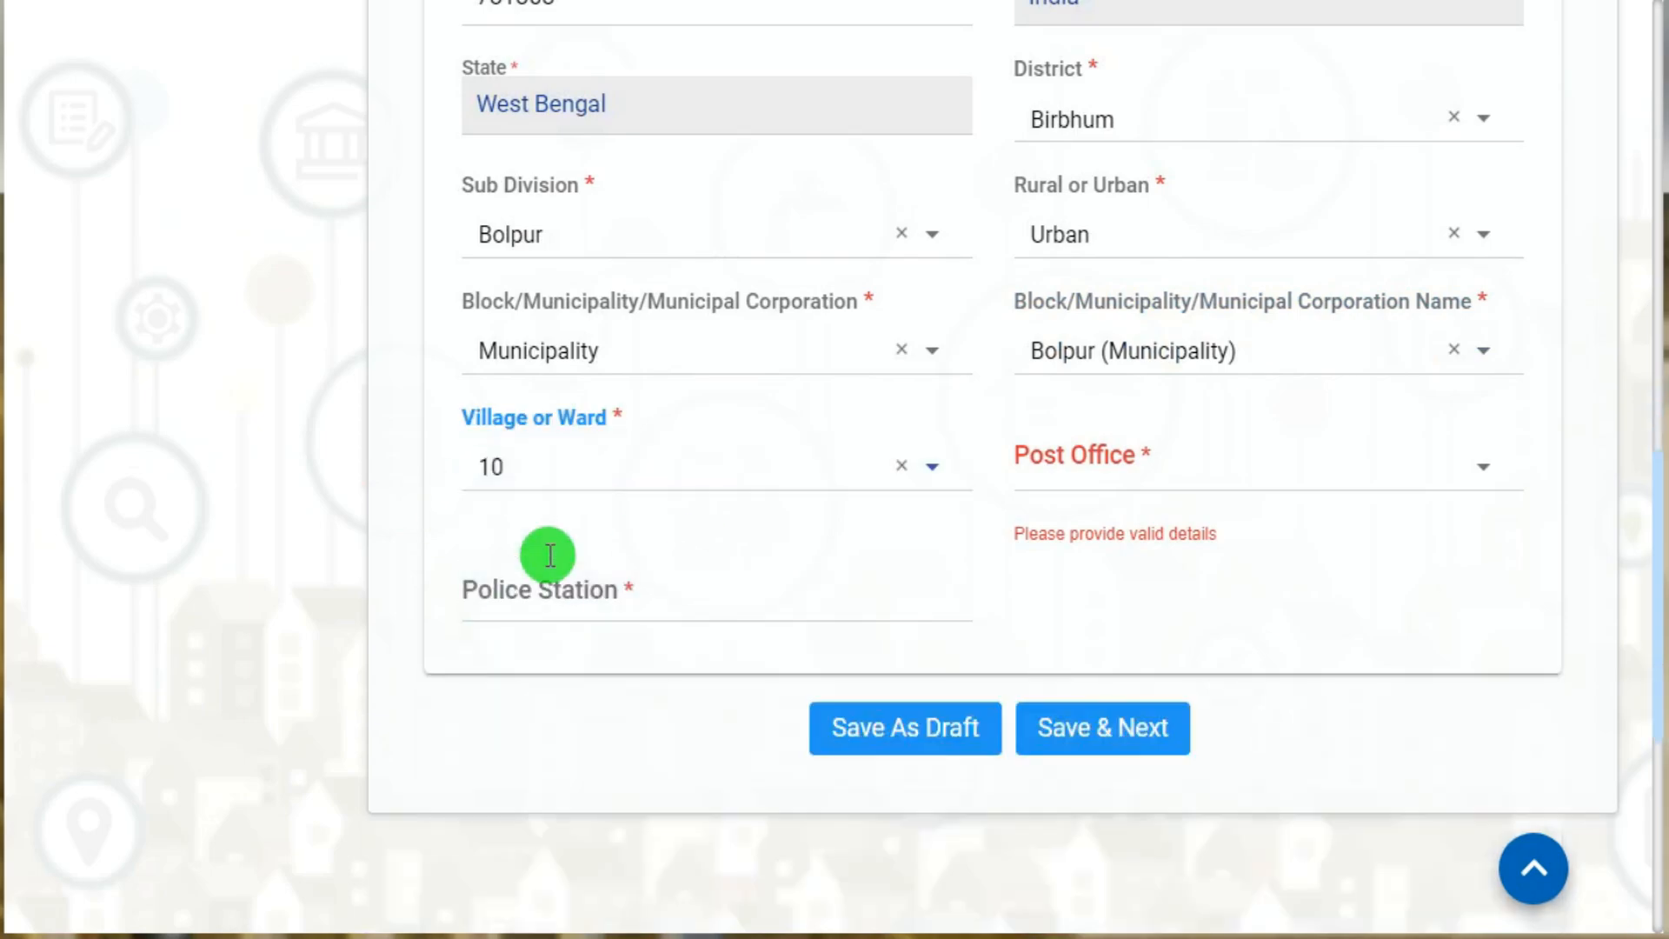
- Choose Maheshpur BO as the permanent address's post office and enter Bolpur as the police station
{"action": "left_click", "coordinate": [1055, 455]}
{"action": "left_click", "coordinate": [1058, 659]}
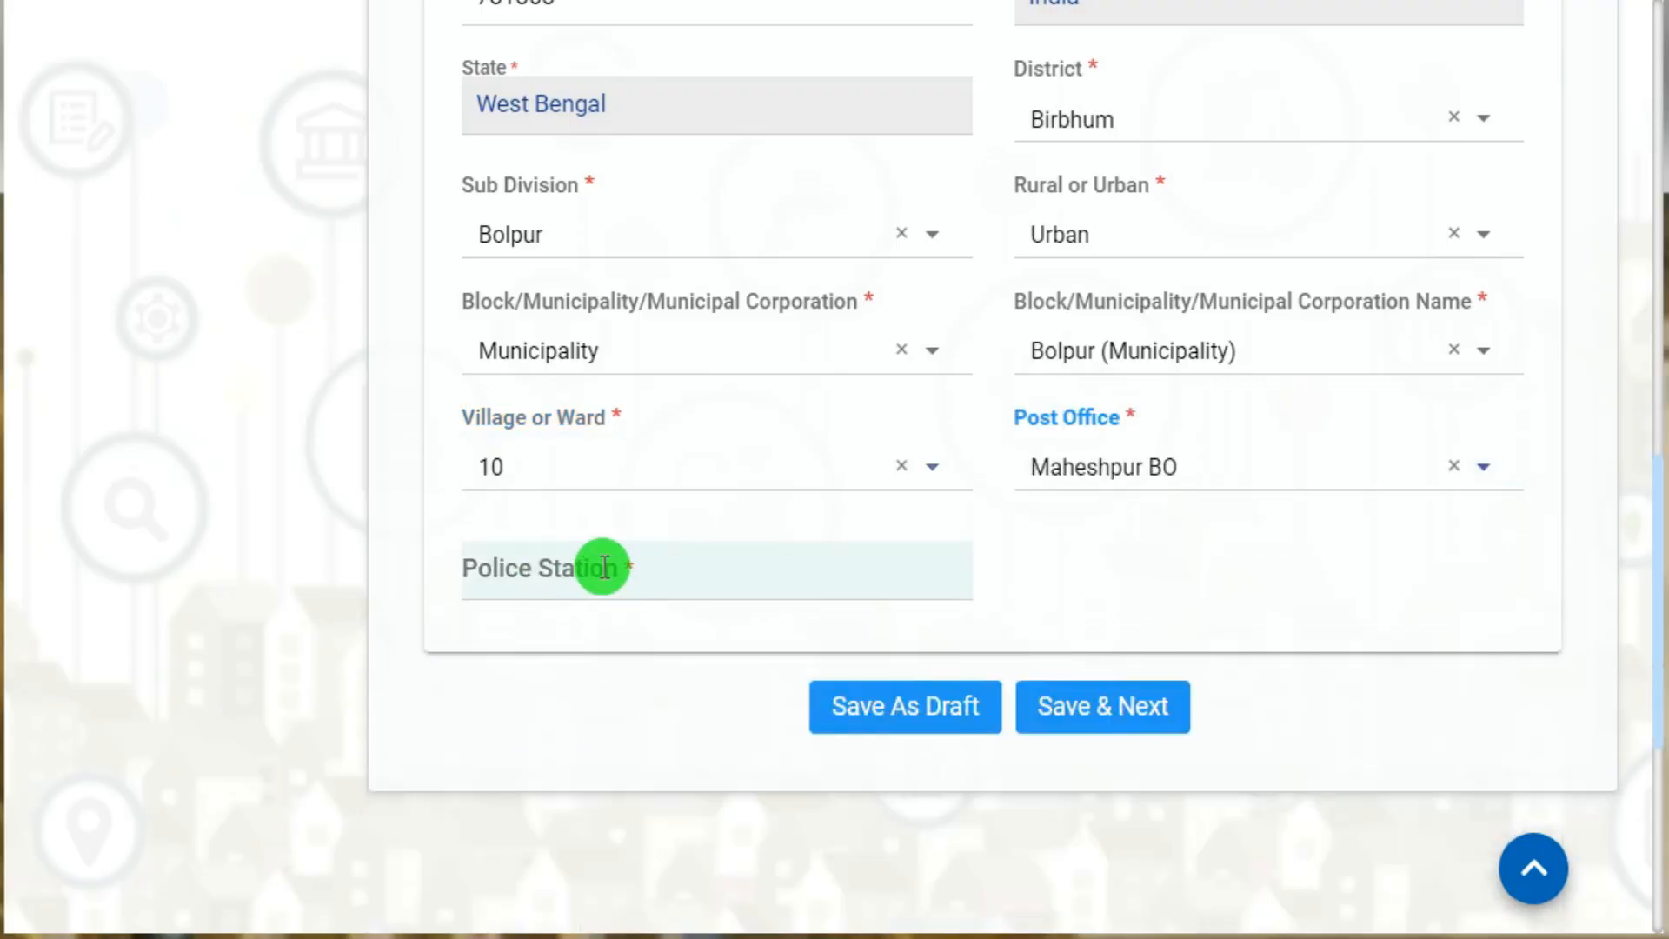
{"action": "left_click", "coordinate": [554, 581]}
{"action": "left_click", "coordinate": [461, 623]}
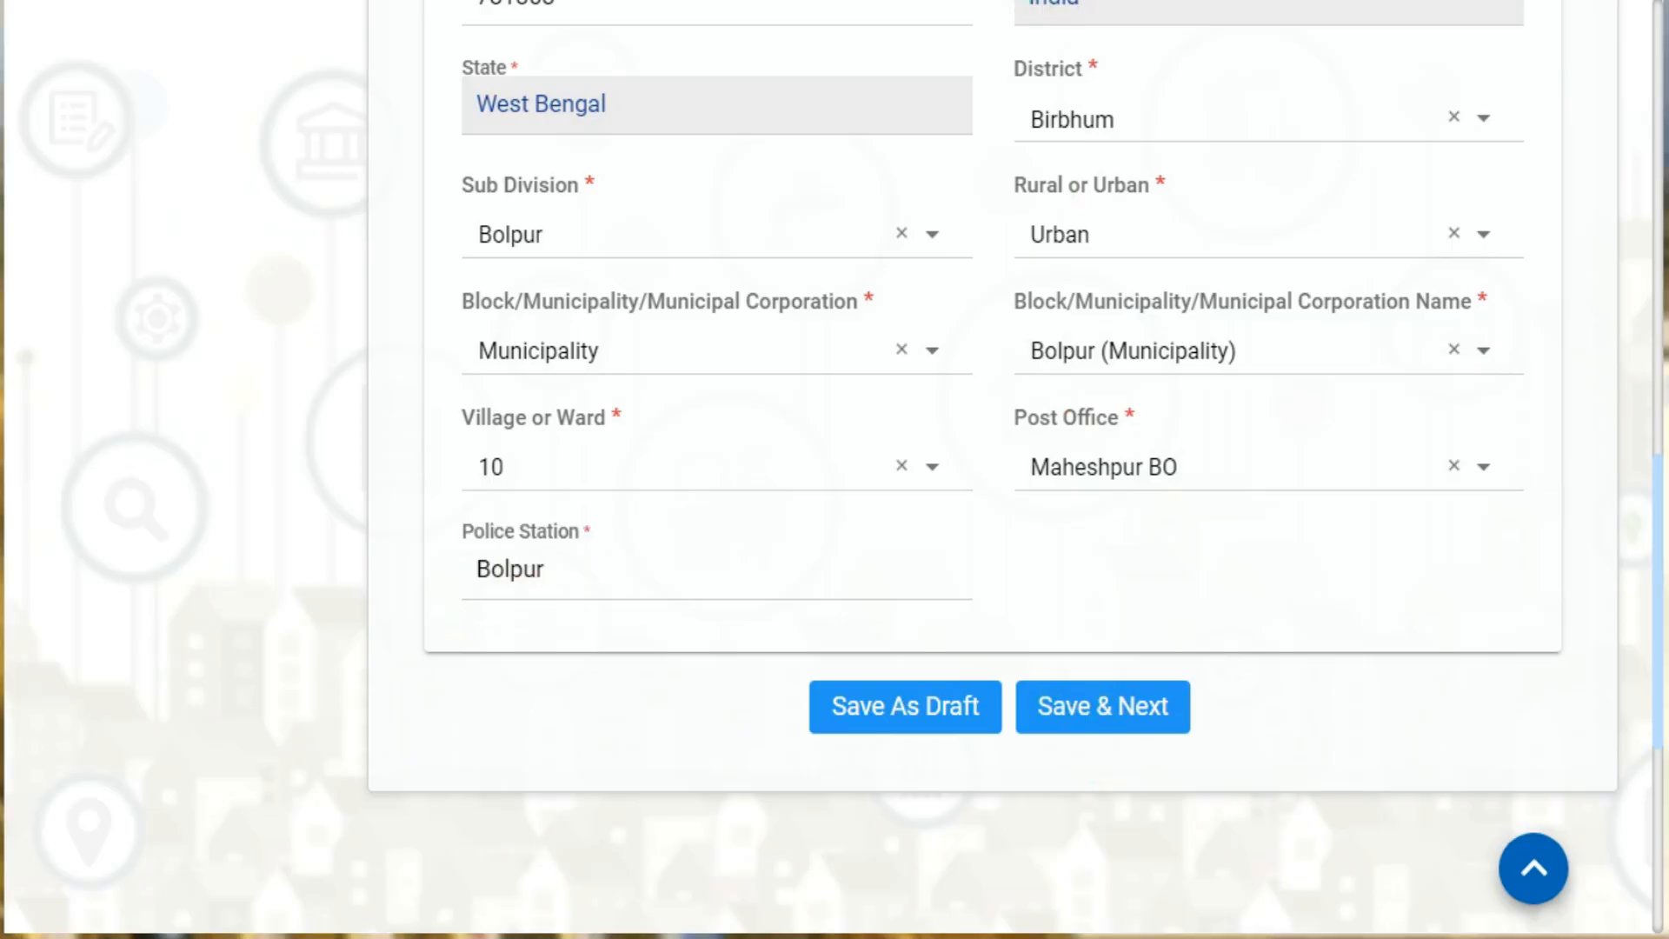
- Save the completed first stage of the application and proceed to the Present Address of Applicant section
{"action": "left_click", "coordinate": [1099, 703]}
{"action": "left_click", "coordinate": [1101, 713]}
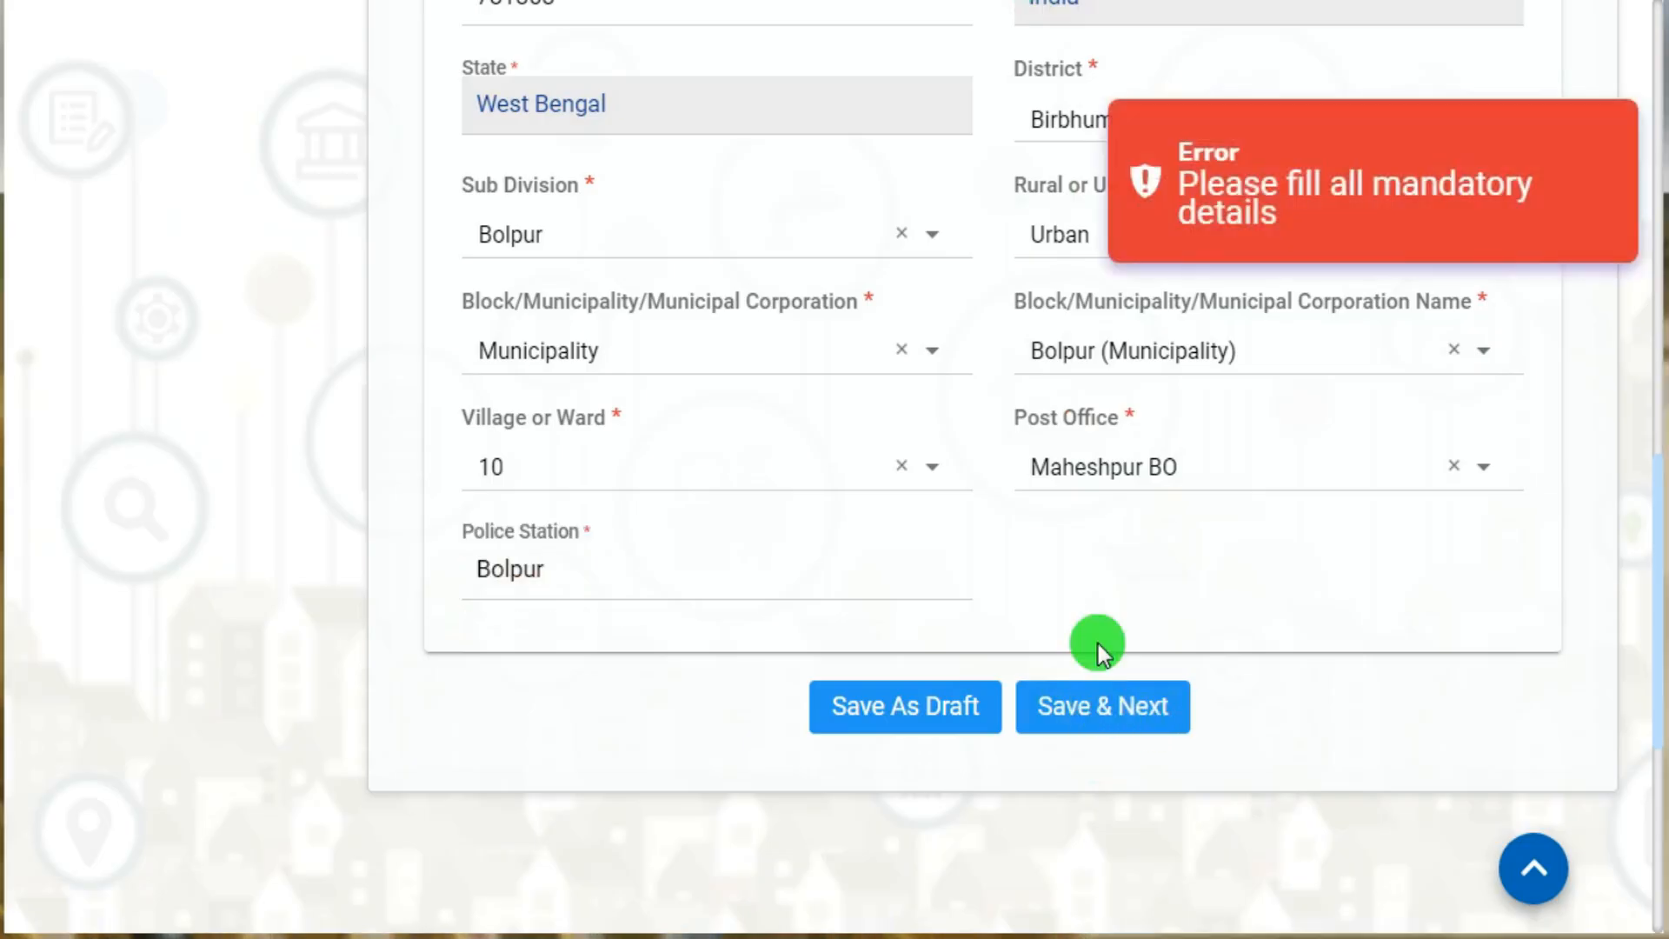
{"action": "scroll", "coordinate": [998, 568], "scroll_direction": "up", "scroll_amount": 4}
{"action": "scroll", "coordinate": [1014, 540], "scroll_direction": "down", "scroll_amount": 4}
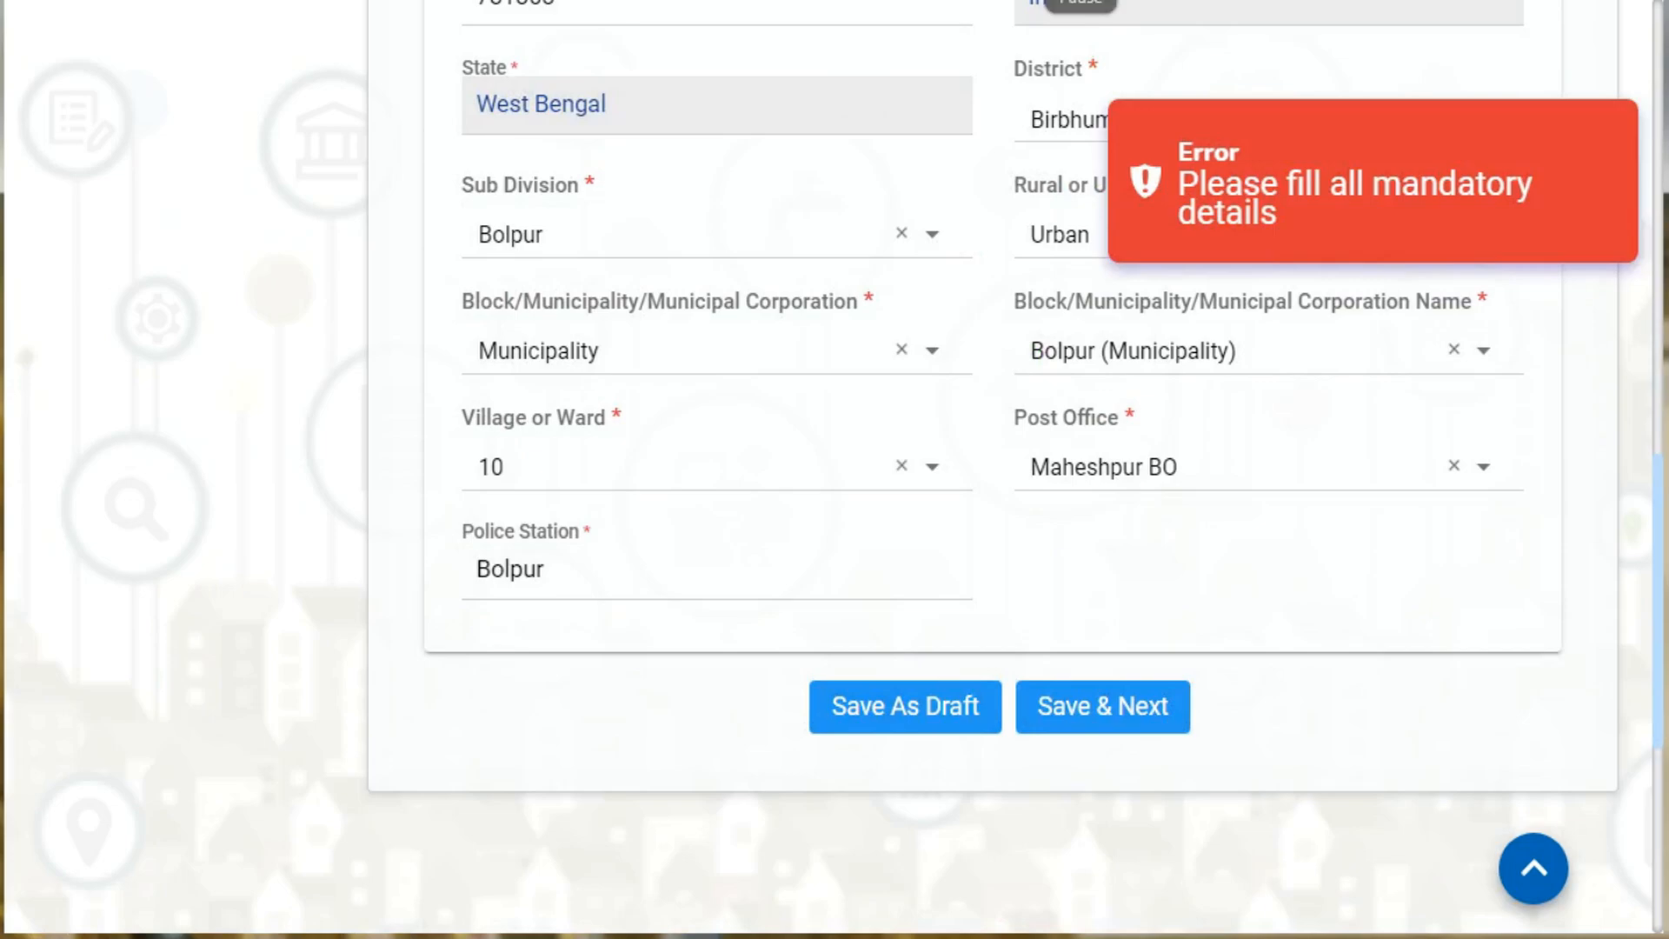
{"action": "scroll", "coordinate": [1009, 435], "scroll_direction": "down", "scroll_amount": 6}
{"action": "left_click", "coordinate": [1101, 132]}
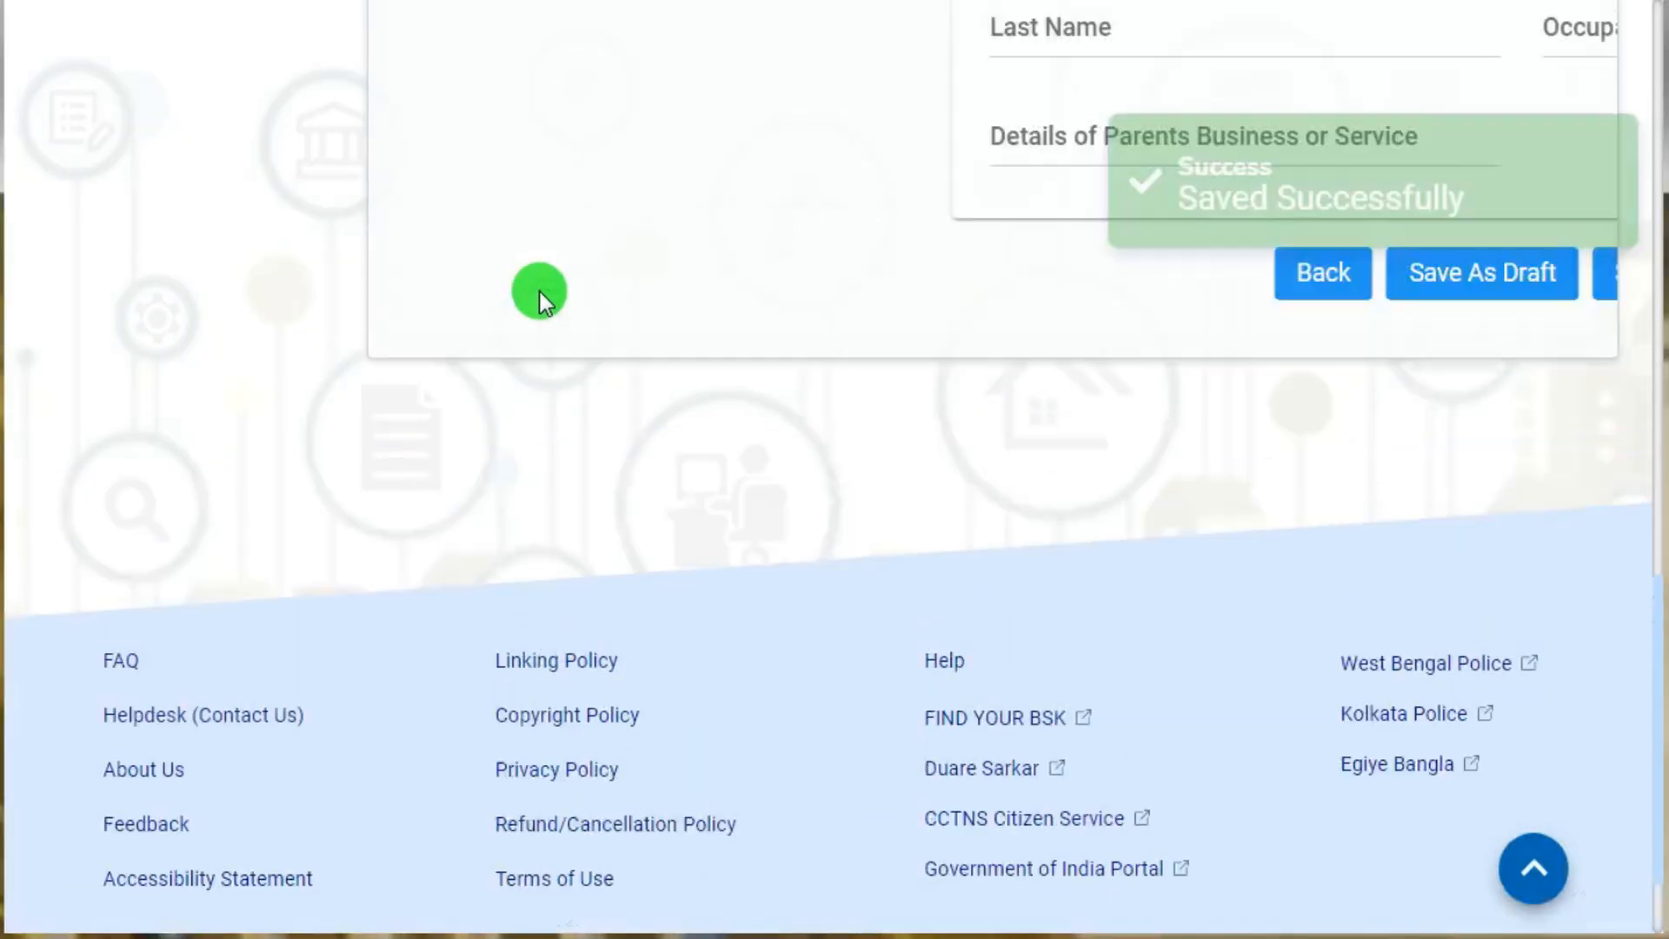
{"action": "scroll", "coordinate": [578, 522], "scroll_direction": "down", "scroll_amount": 3}
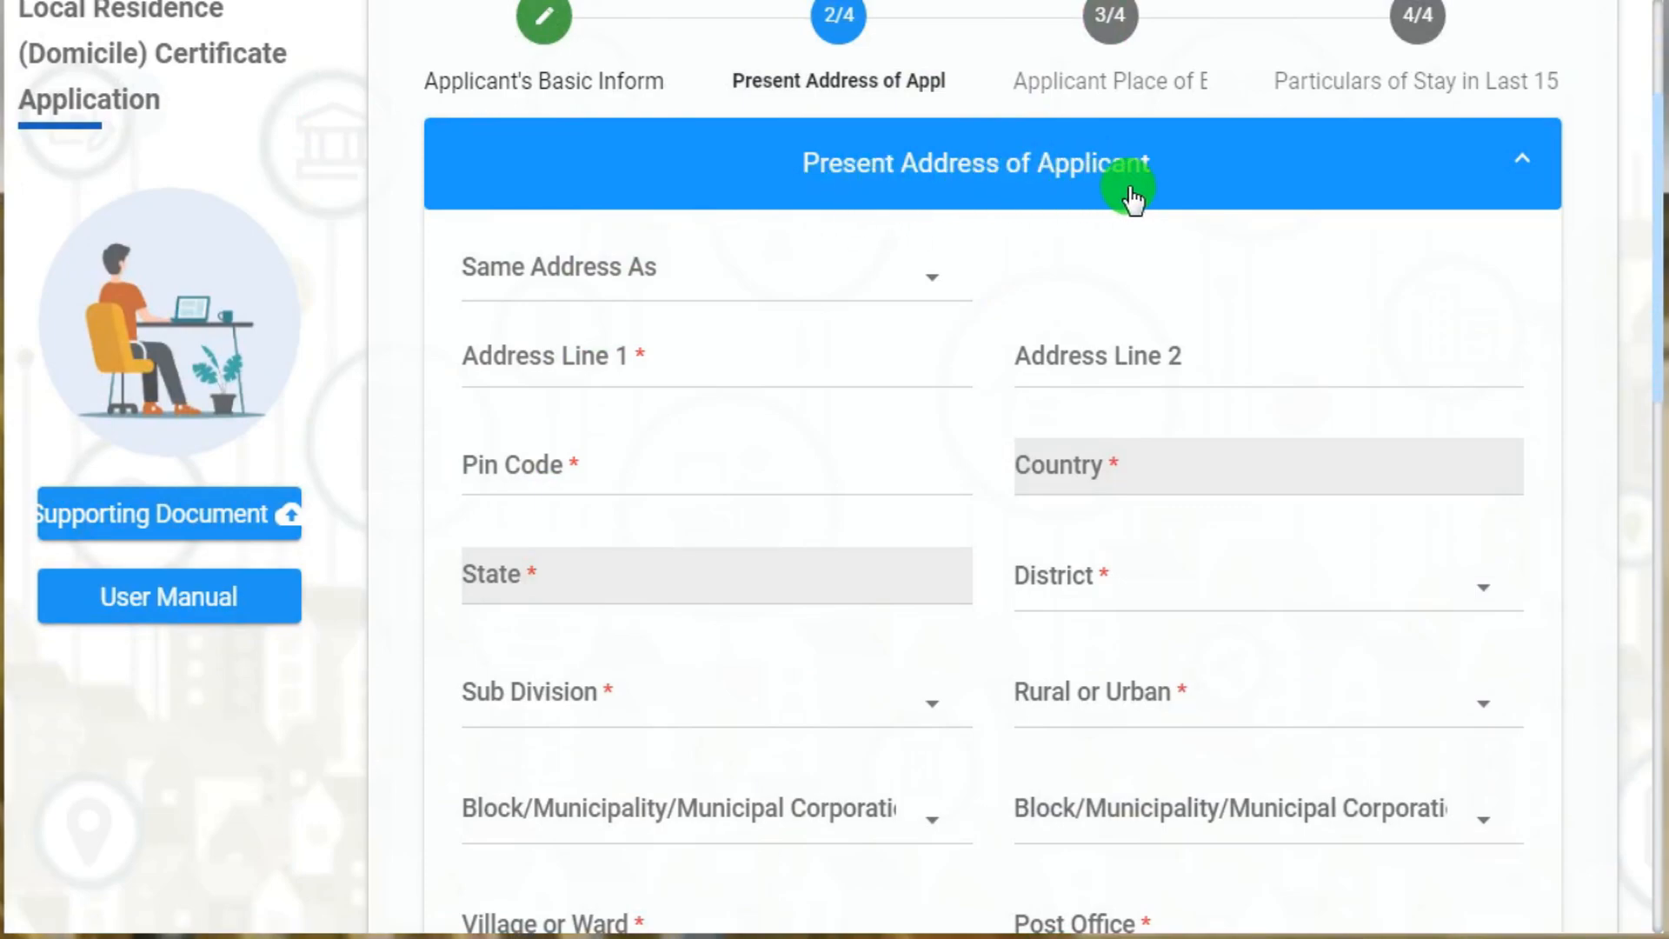
- Fill in the present address by setting it to be the same as the Permanent Address of Applicant
{"action": "left_click", "coordinate": [662, 280]}
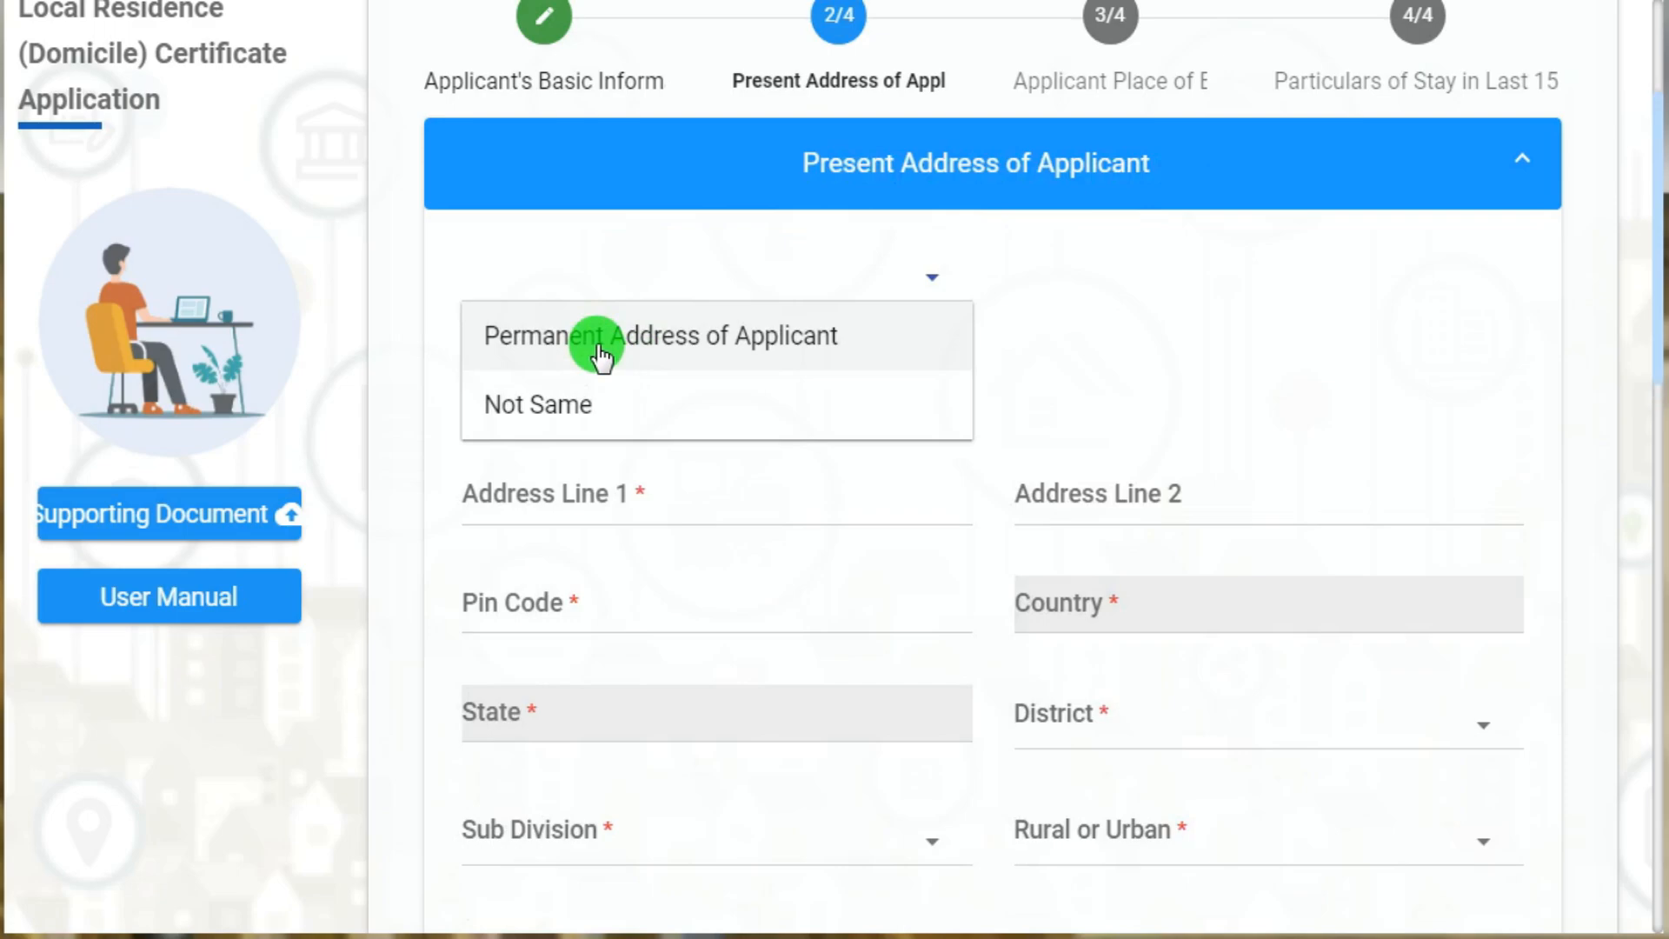
{"action": "left_click", "coordinate": [718, 347]}
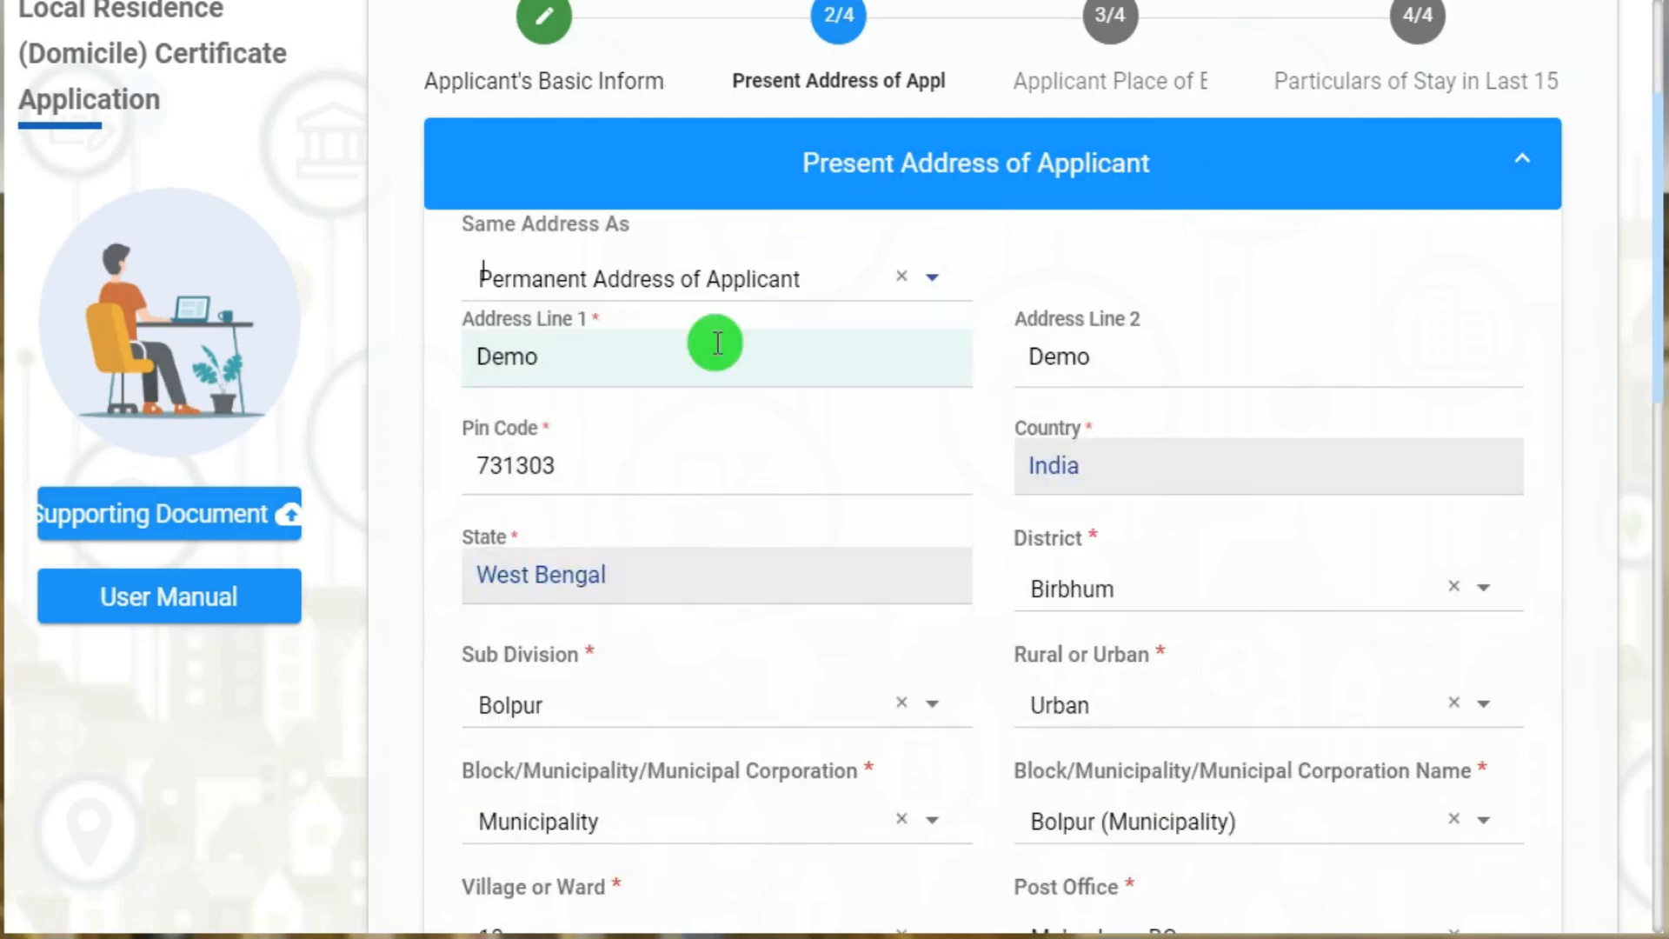
{"action": "scroll", "coordinate": [718, 343], "scroll_direction": "down", "scroll_amount": 10}
{"action": "scroll", "coordinate": [718, 348], "scroll_direction": "up", "scroll_amount": 8}
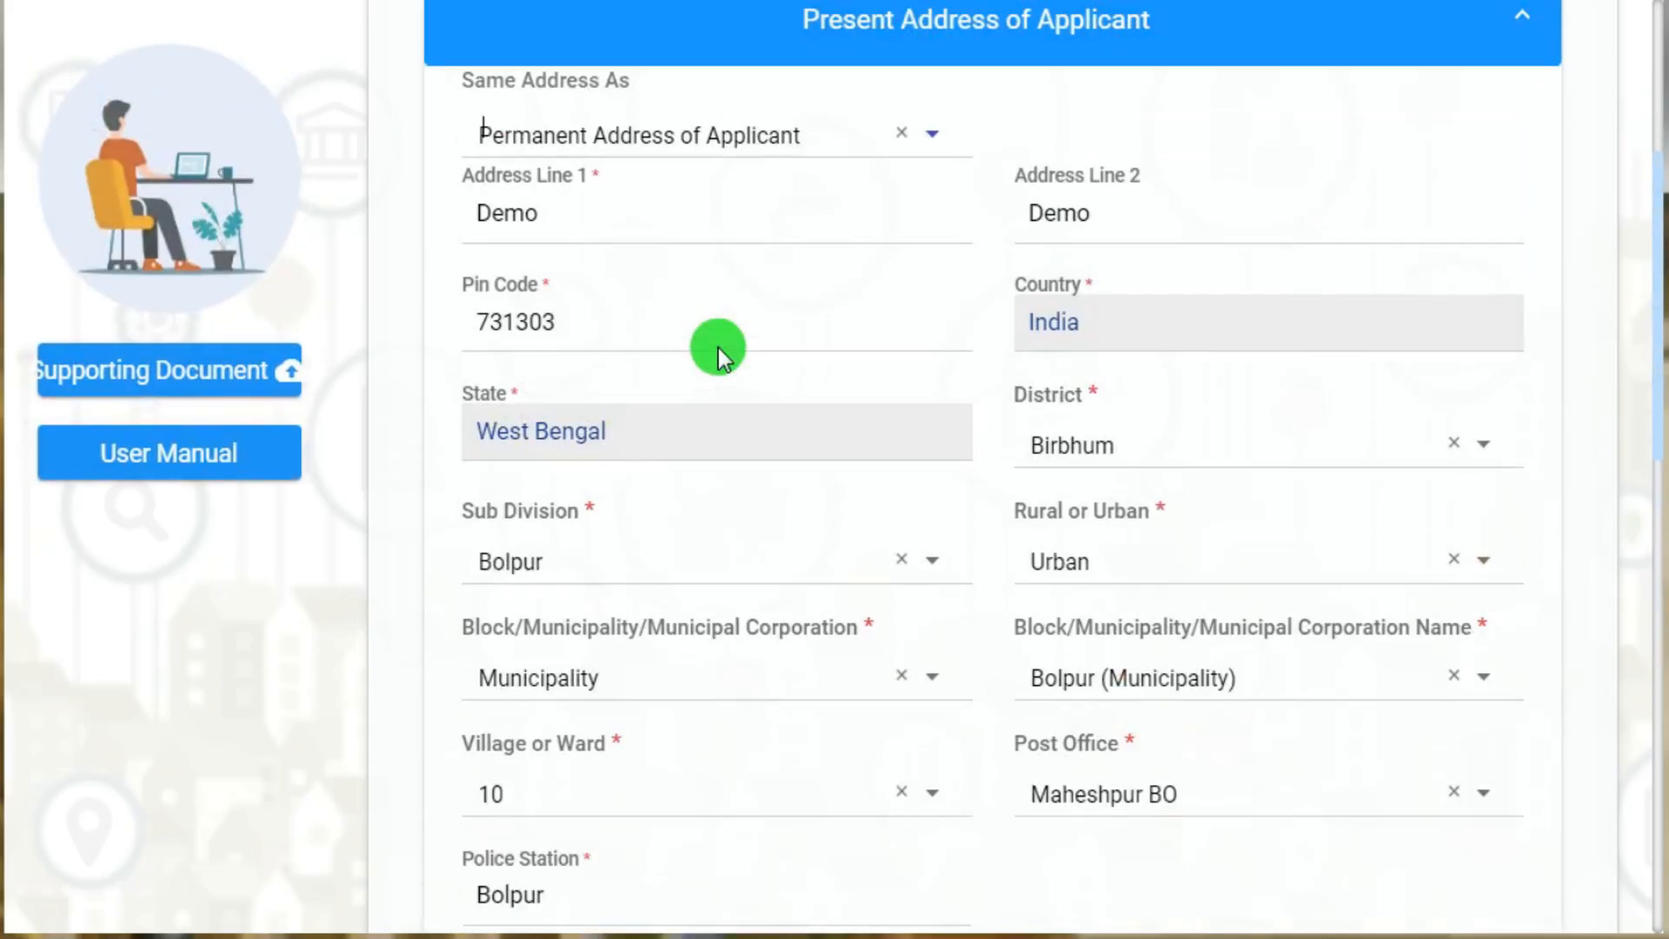
- Complete the Parent or Husband details with Father and the salutation Mr., and save the second stage of the application
{"action": "scroll", "coordinate": [718, 347], "scroll_direction": "down", "scroll_amount": 6}
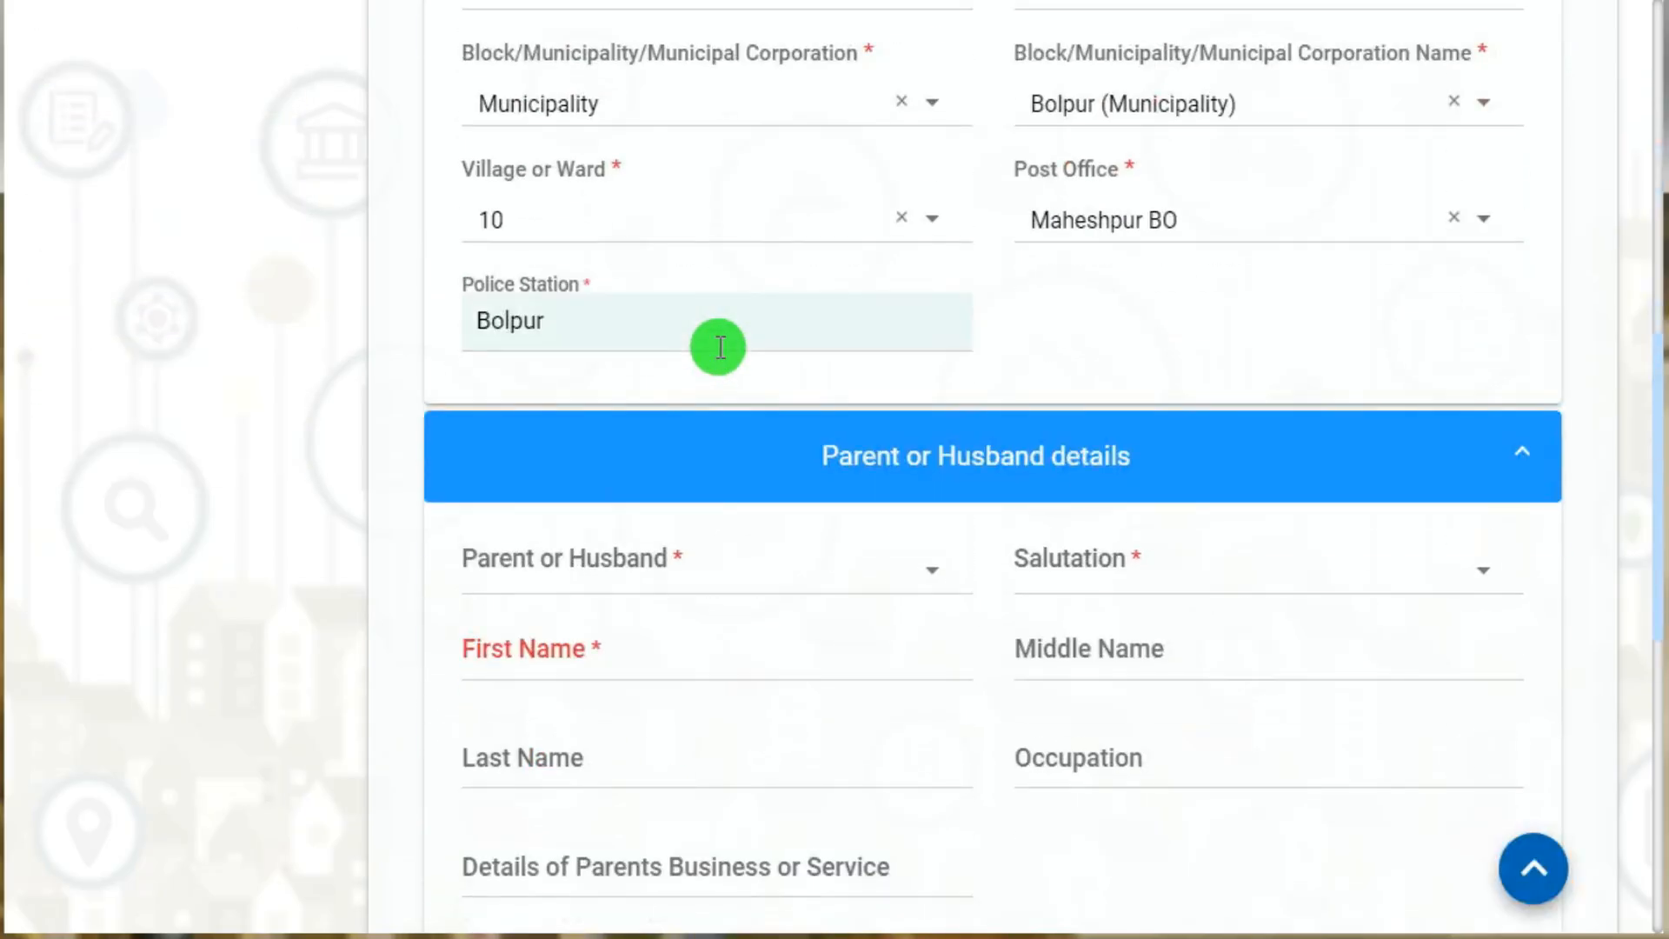
{"action": "scroll", "coordinate": [721, 348], "scroll_direction": "down", "scroll_amount": 2}
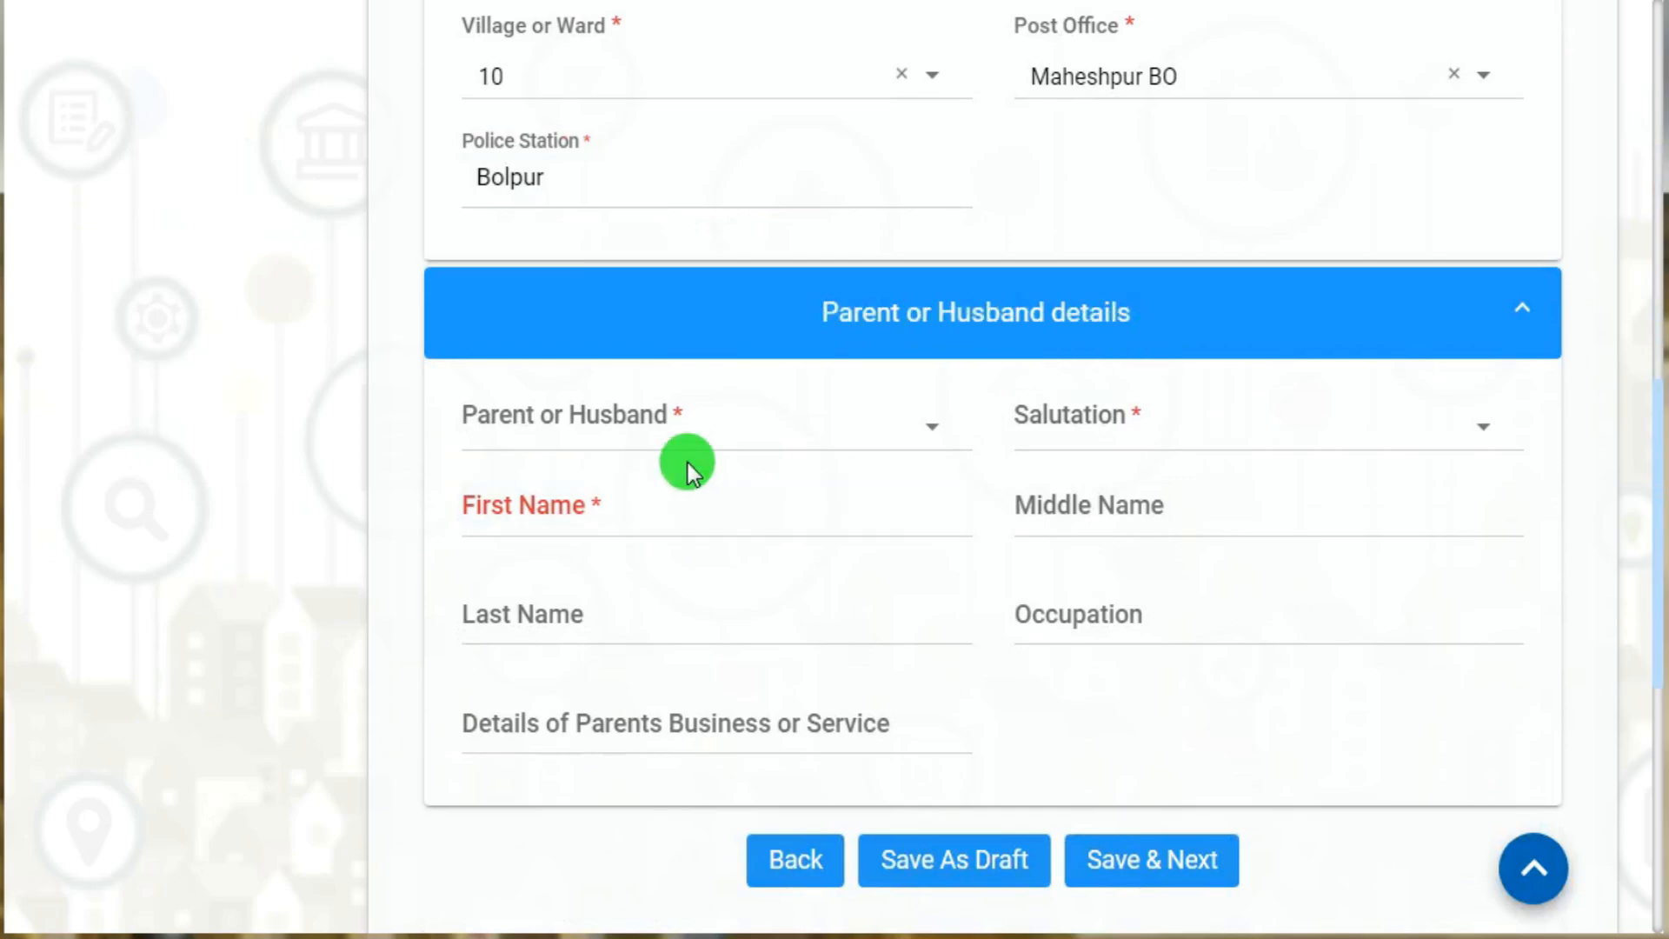
{"action": "left_click", "coordinate": [707, 426]}
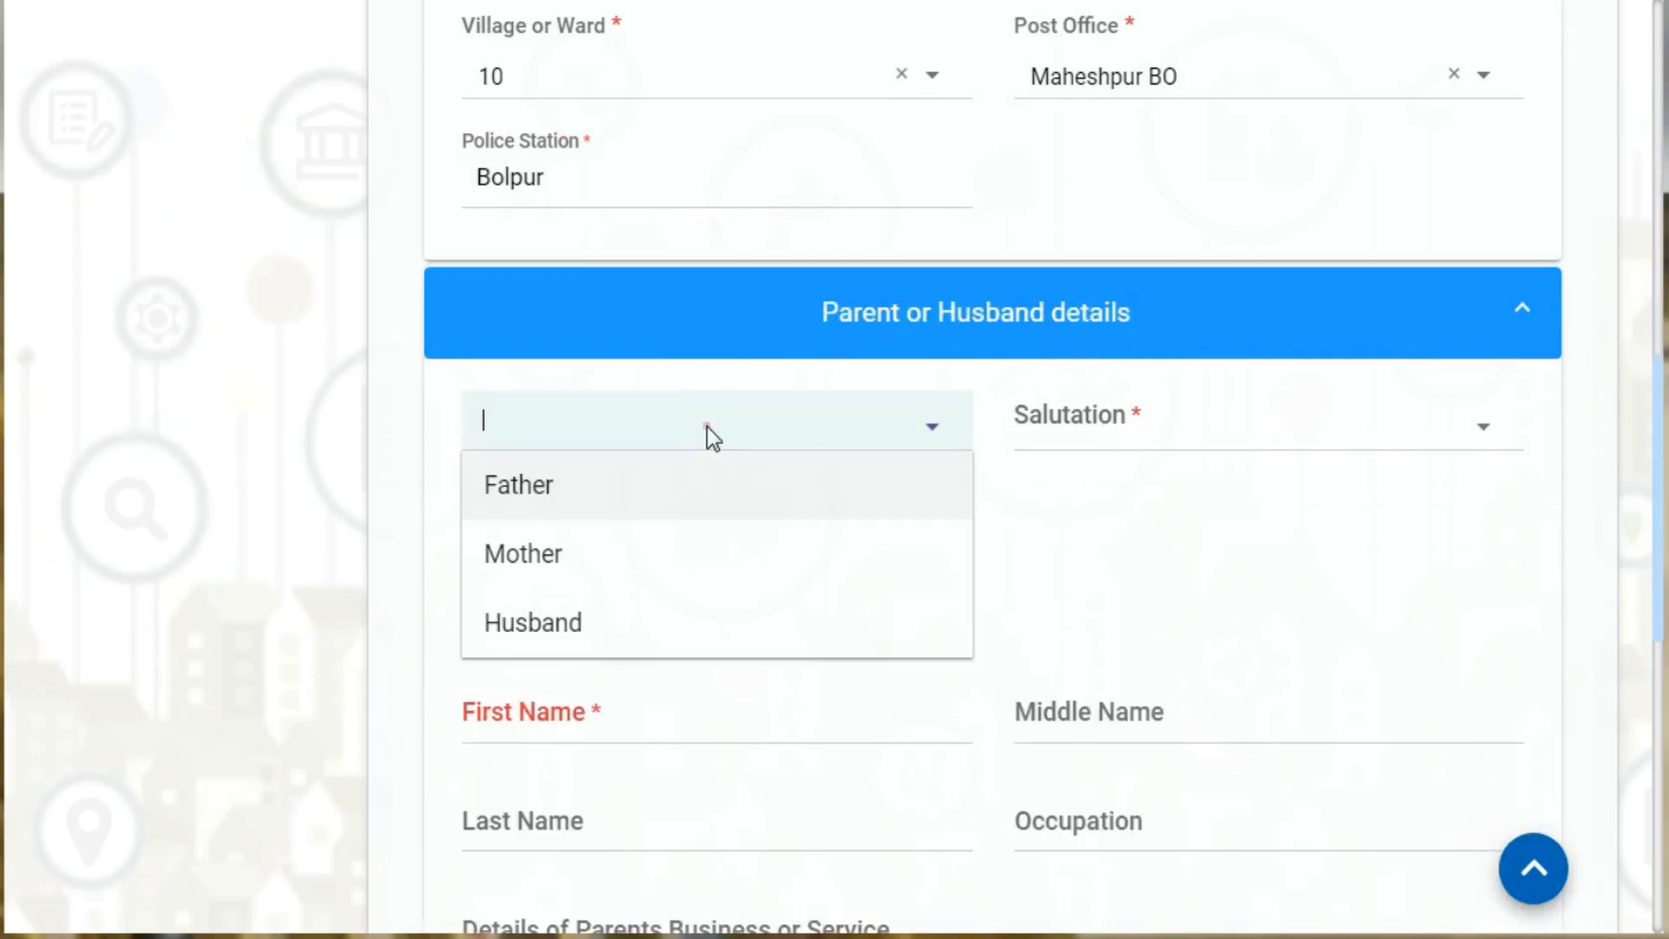
{"action": "left_click", "coordinate": [633, 497]}
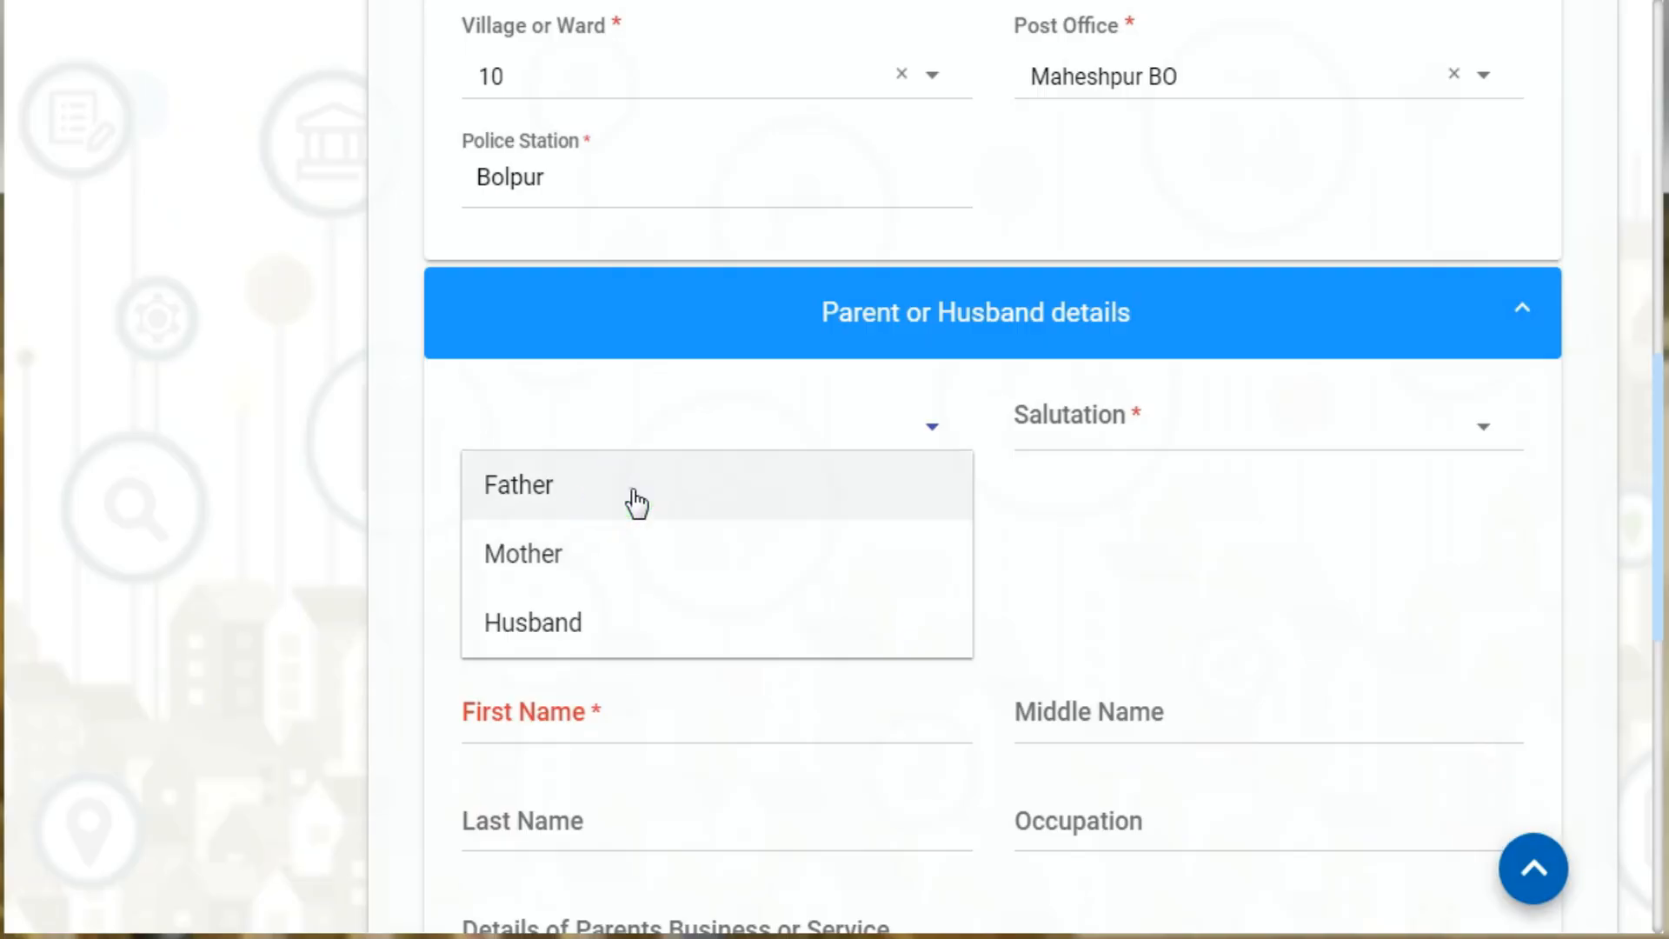
{"action": "left_click", "coordinate": [661, 432]}
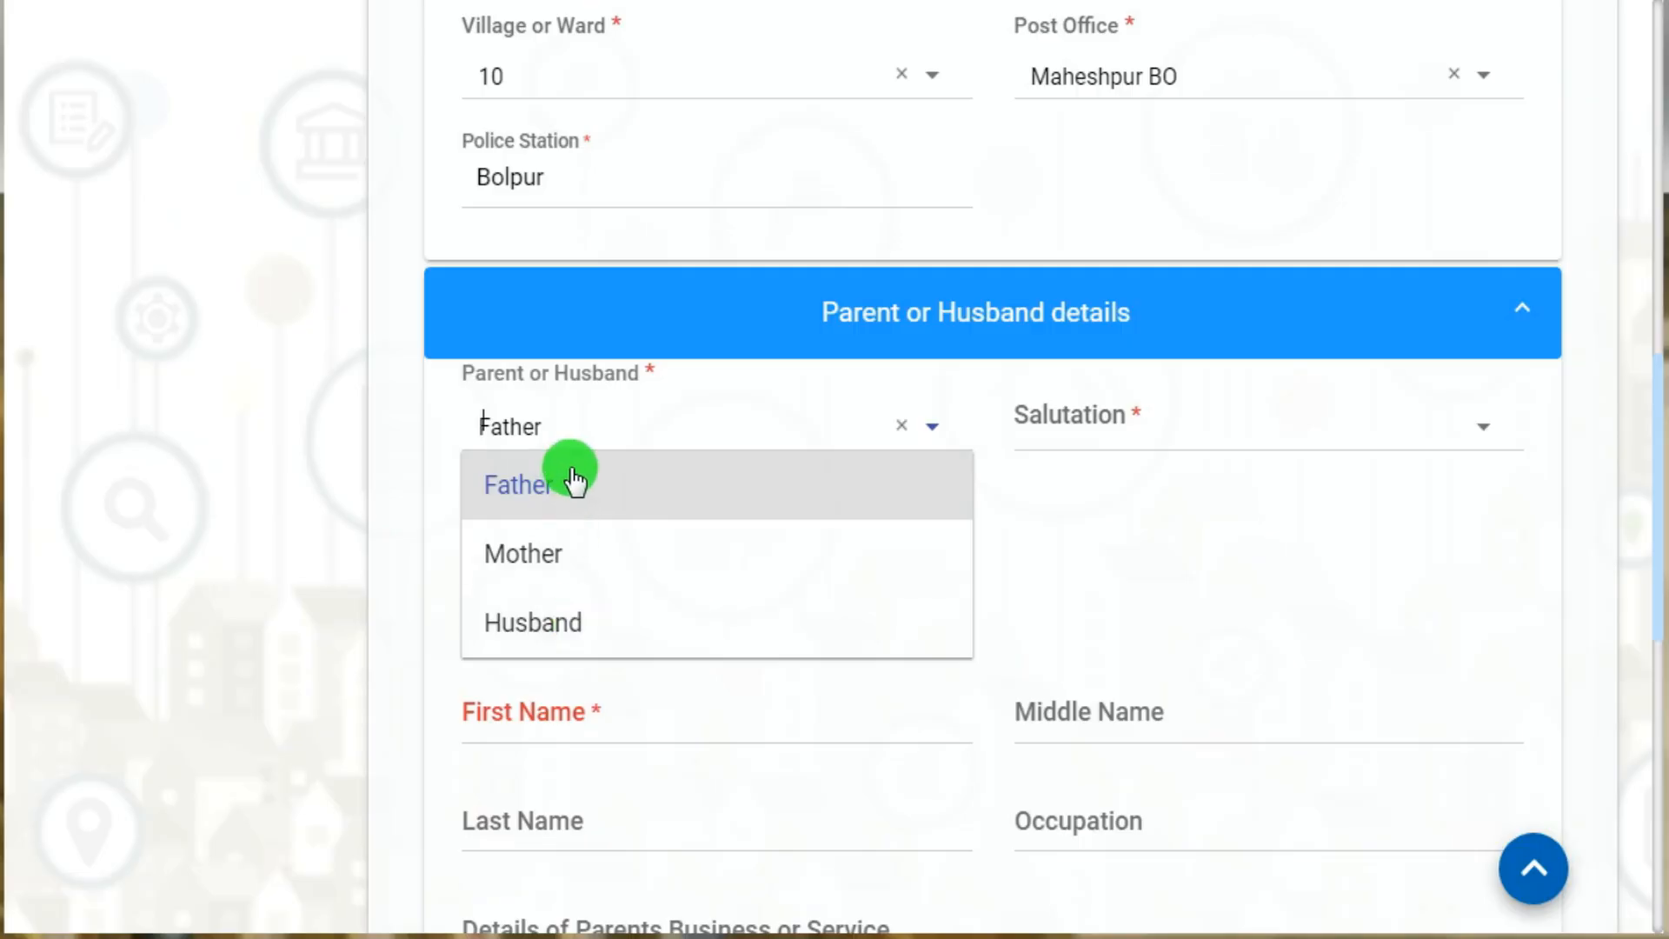
{"action": "left_click", "coordinate": [603, 496]}
{"action": "left_click", "coordinate": [1124, 417]}
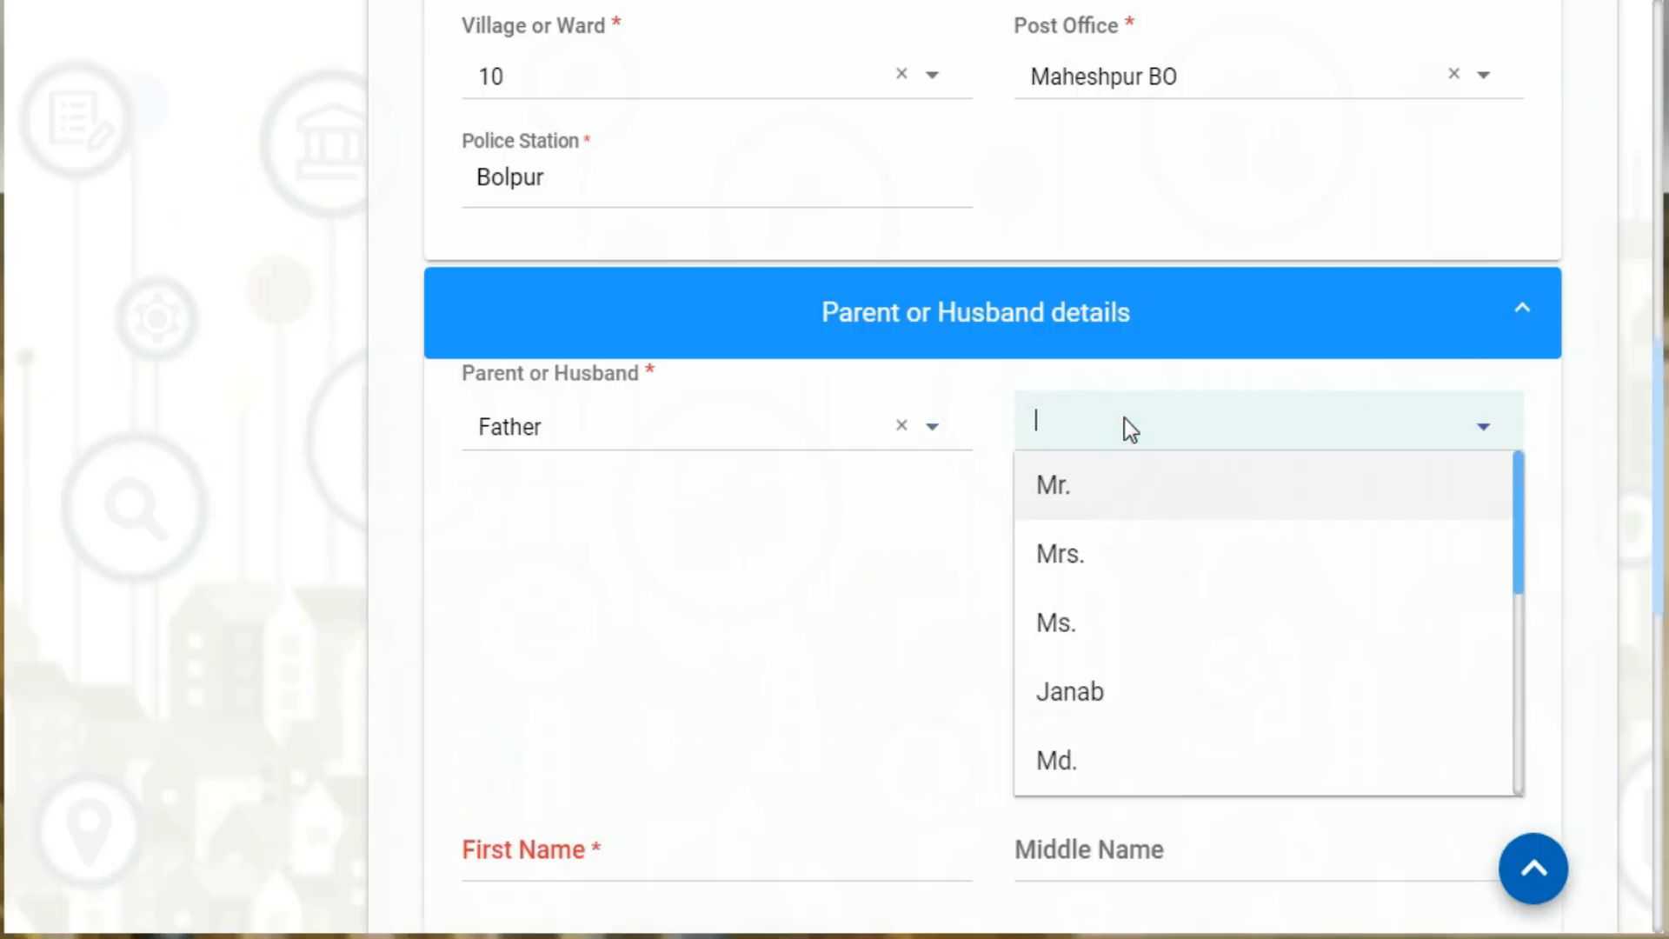
{"action": "left_click", "coordinate": [1078, 507]}
{"action": "left_click", "coordinate": [566, 511]}
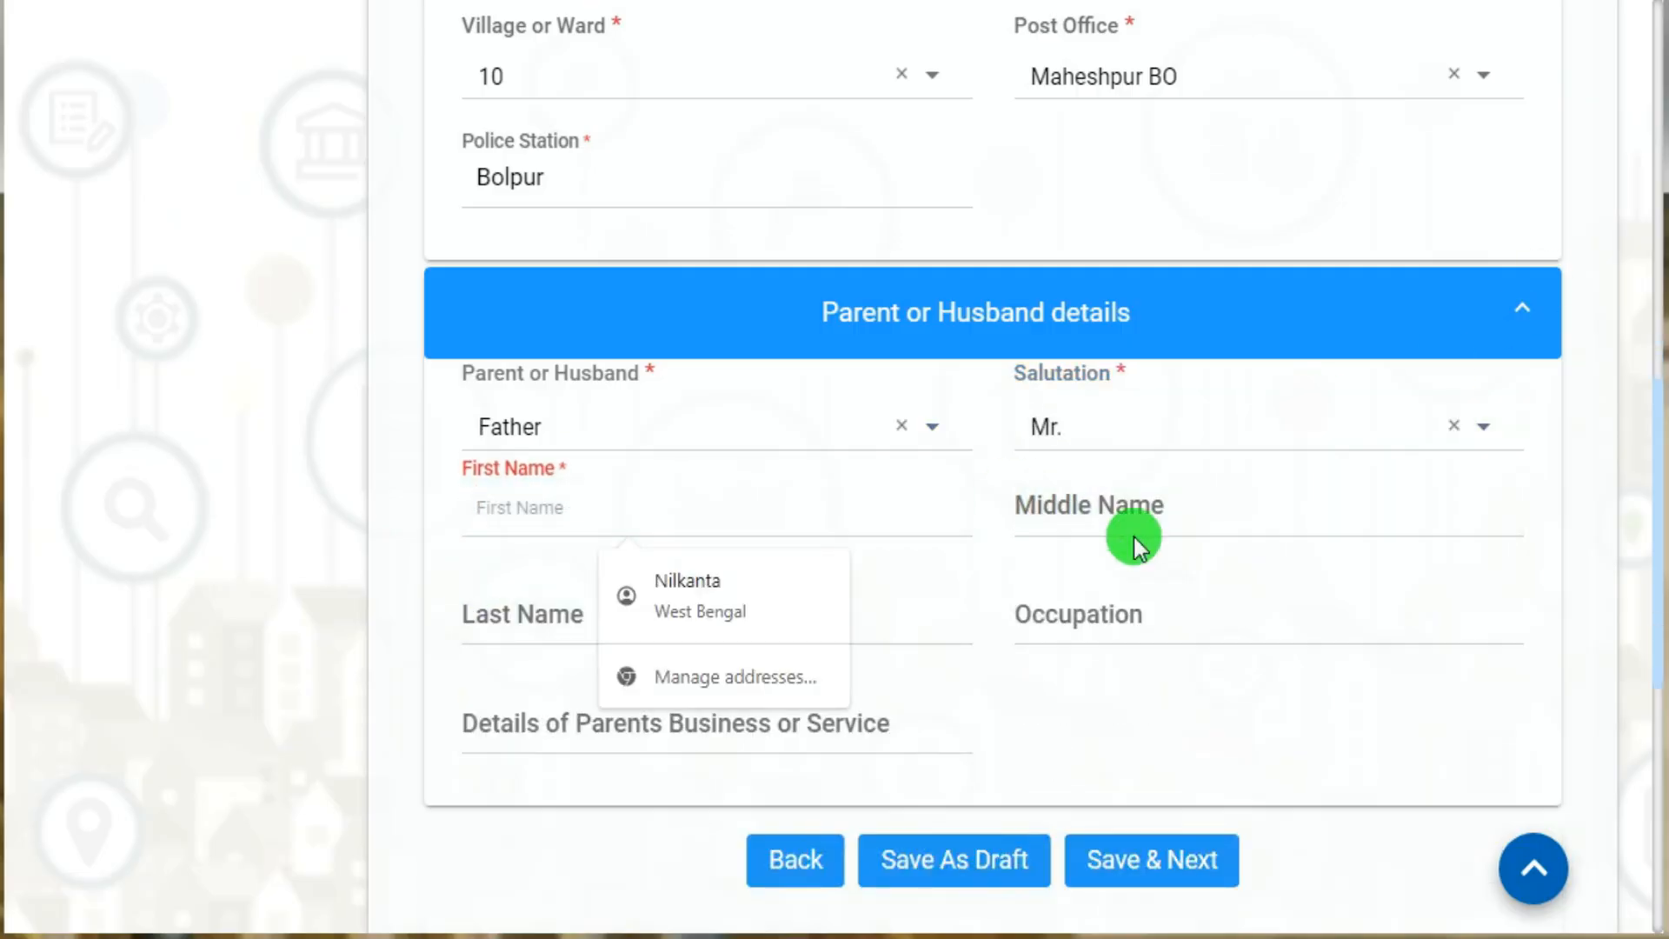
{"action": "left_click", "coordinate": [1000, 724]}
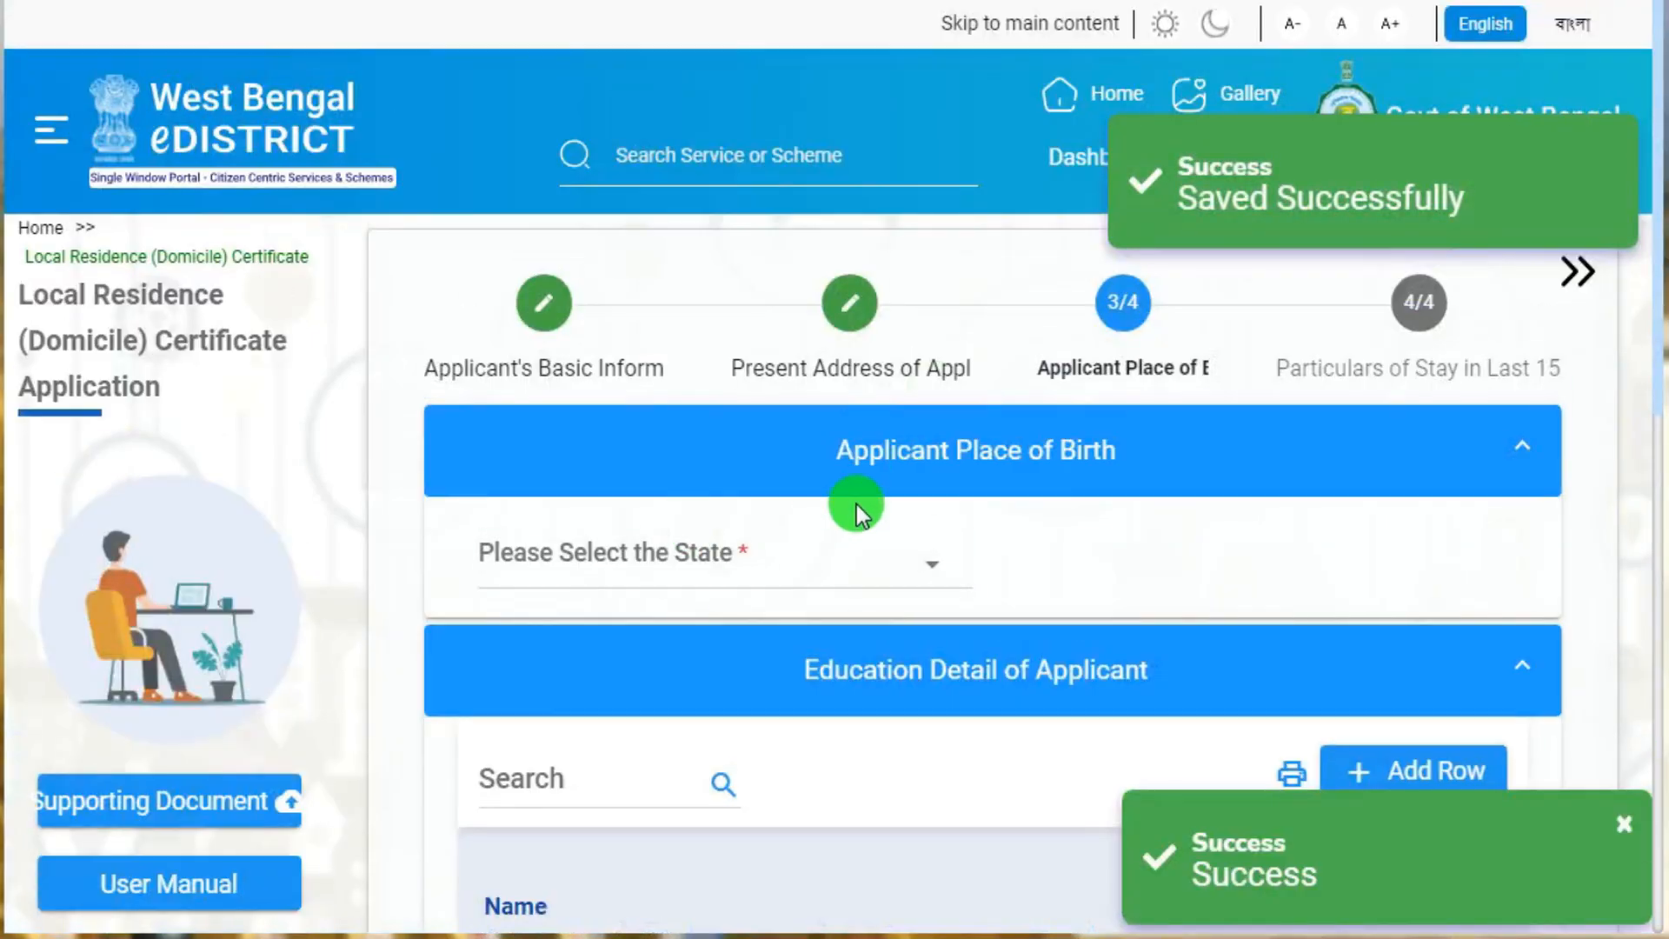
- Set the applicant's birth state to West Bengal and make the birthplace address the same as the Permanent Address of Applicant
{"action": "scroll", "coordinate": [1035, 532], "scroll_direction": "down", "scroll_amount": 3}
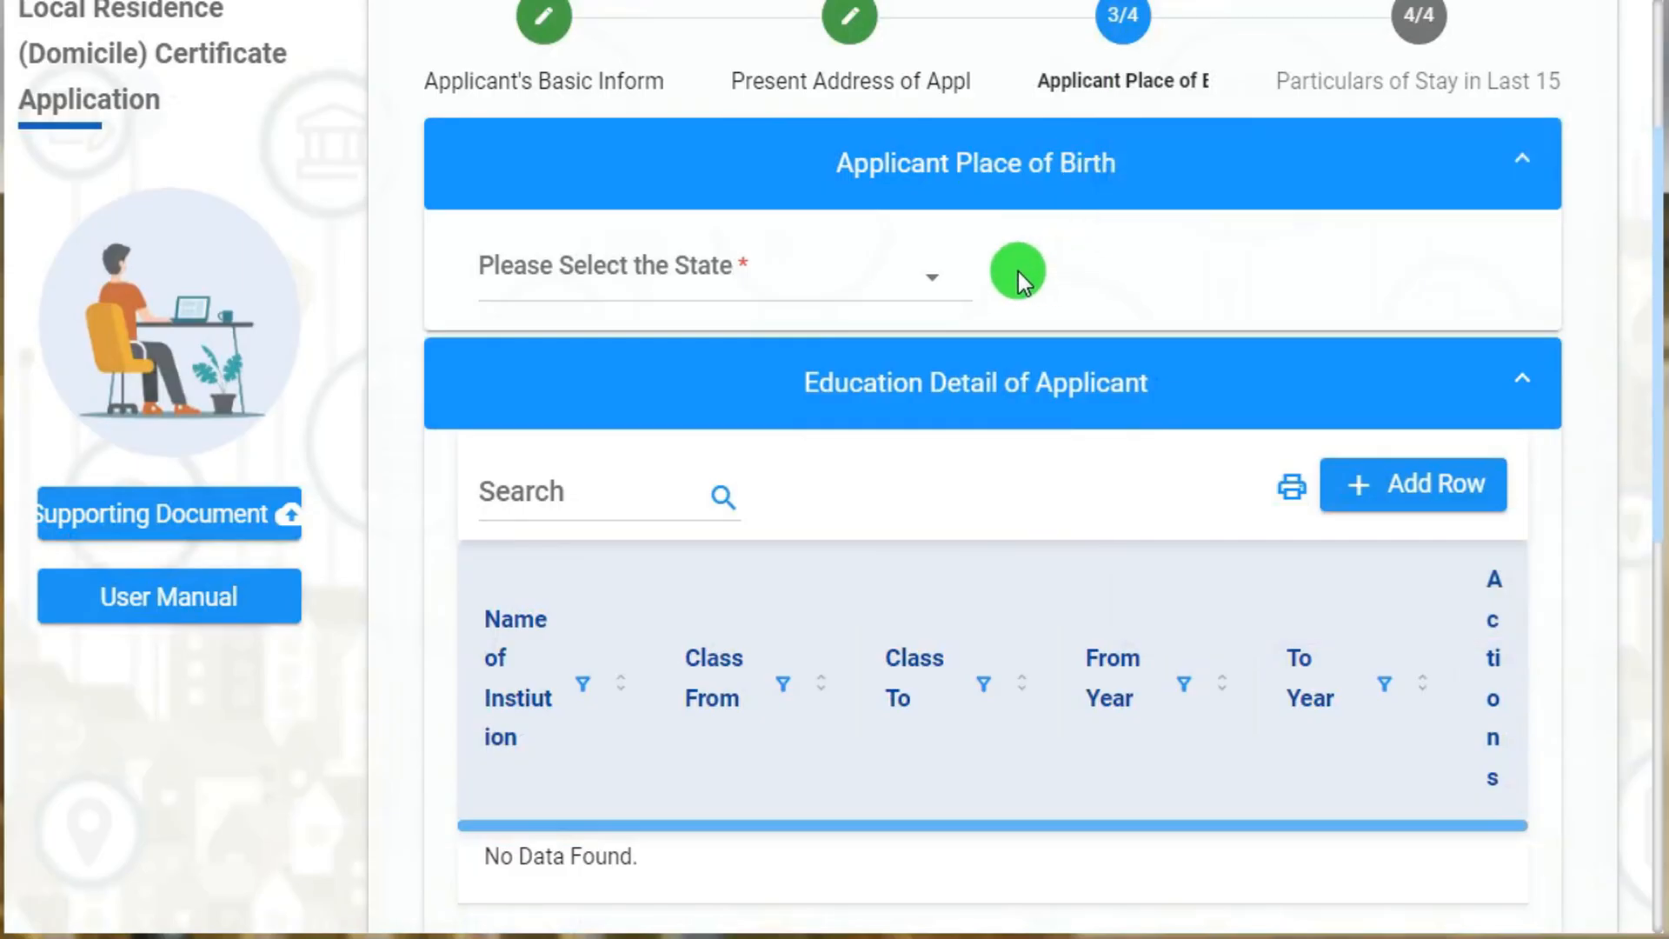
{"action": "left_click", "coordinate": [790, 289]}
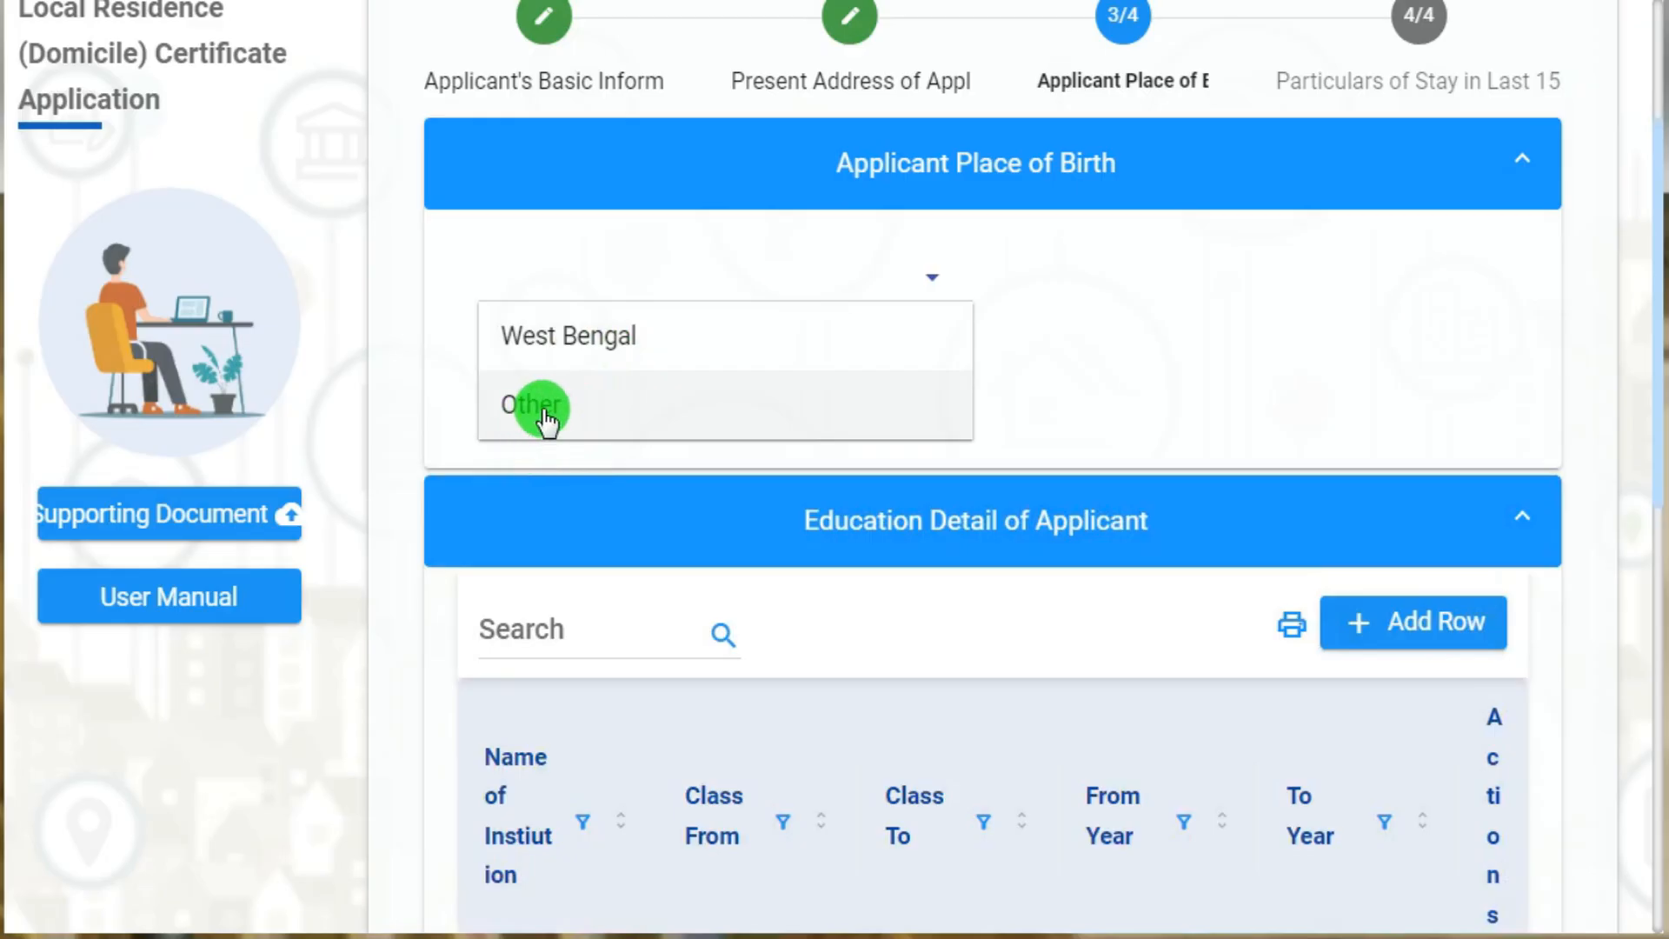
{"action": "left_click", "coordinate": [581, 347]}
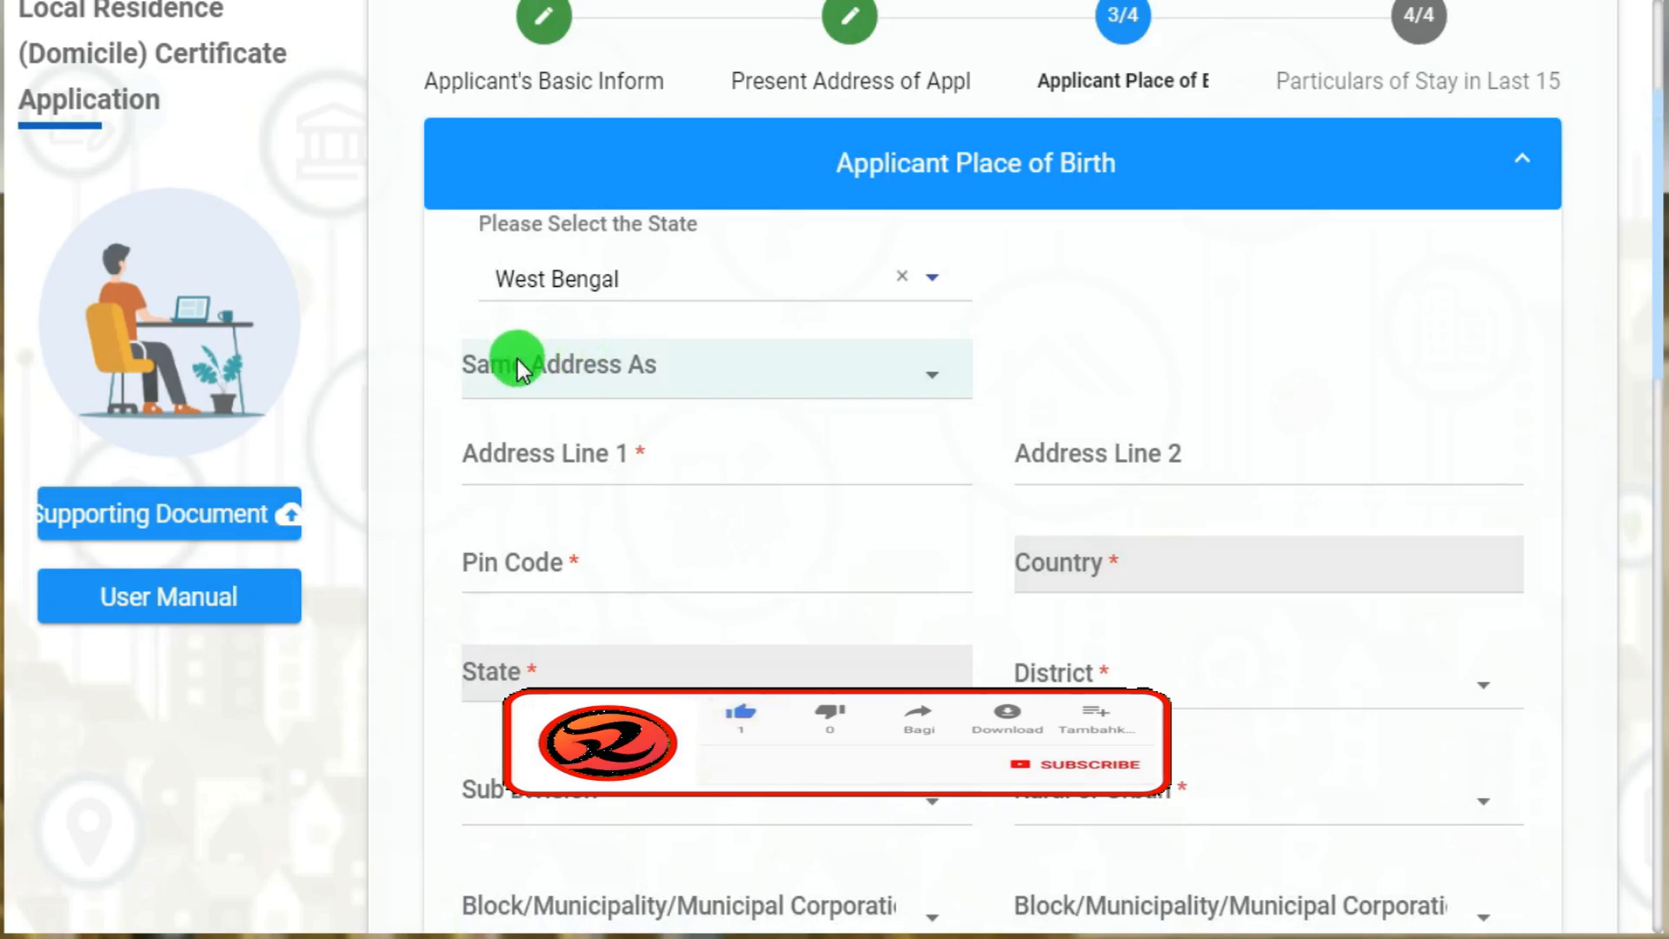
{"action": "left_click", "coordinate": [581, 379]}
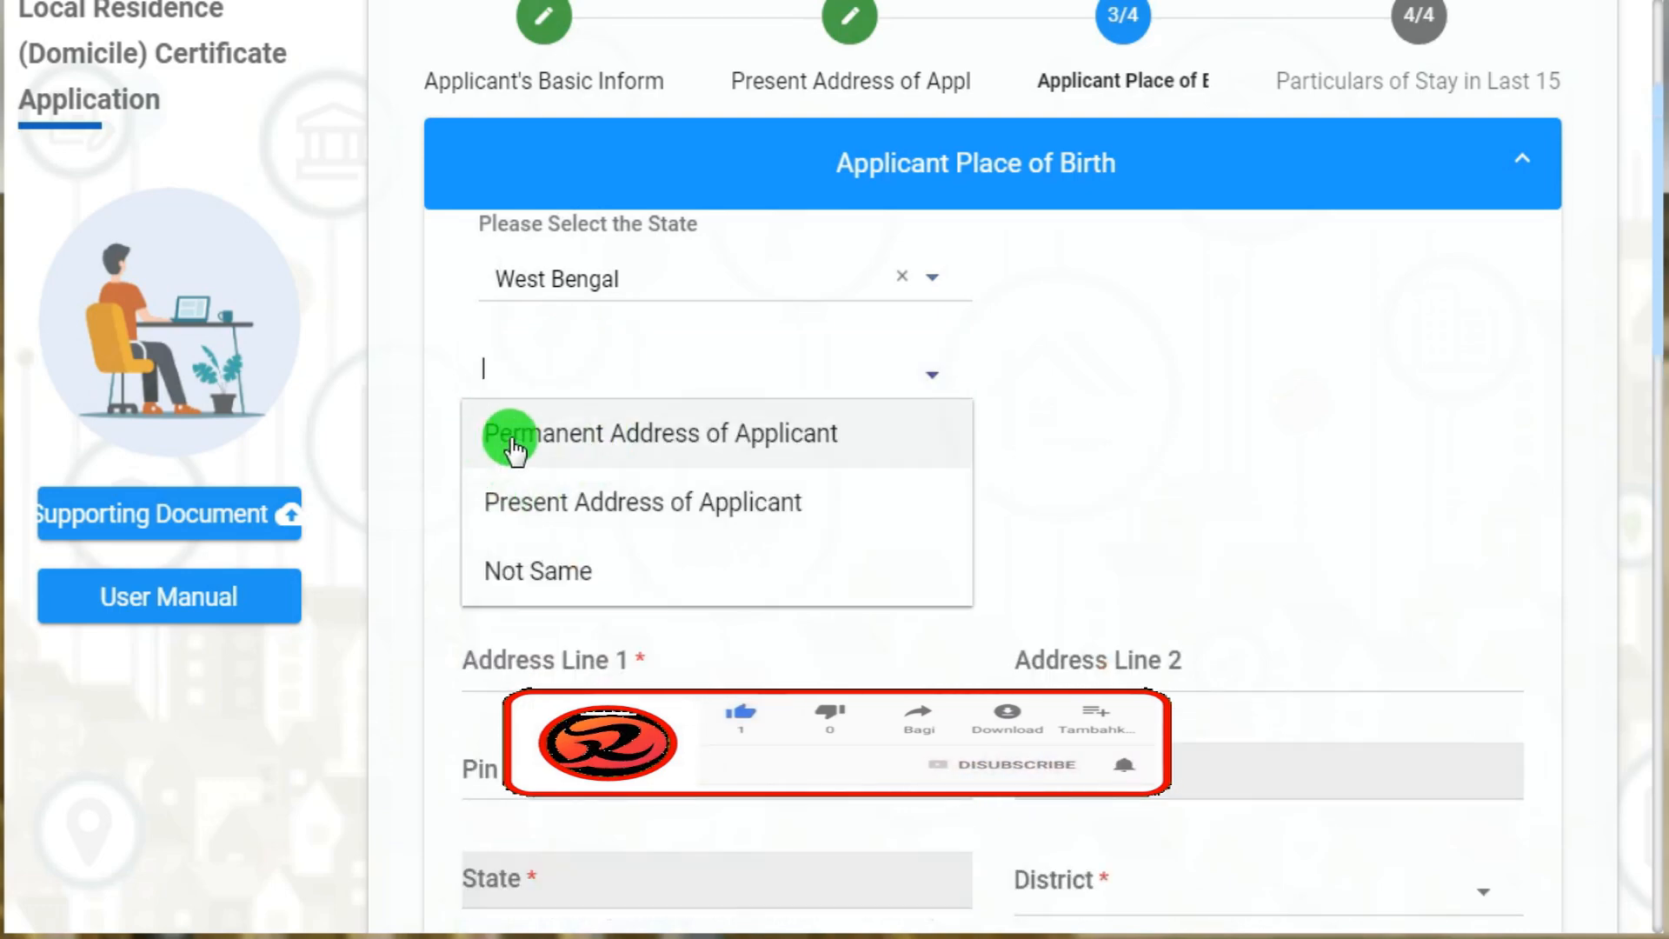
{"action": "left_click", "coordinate": [737, 451]}
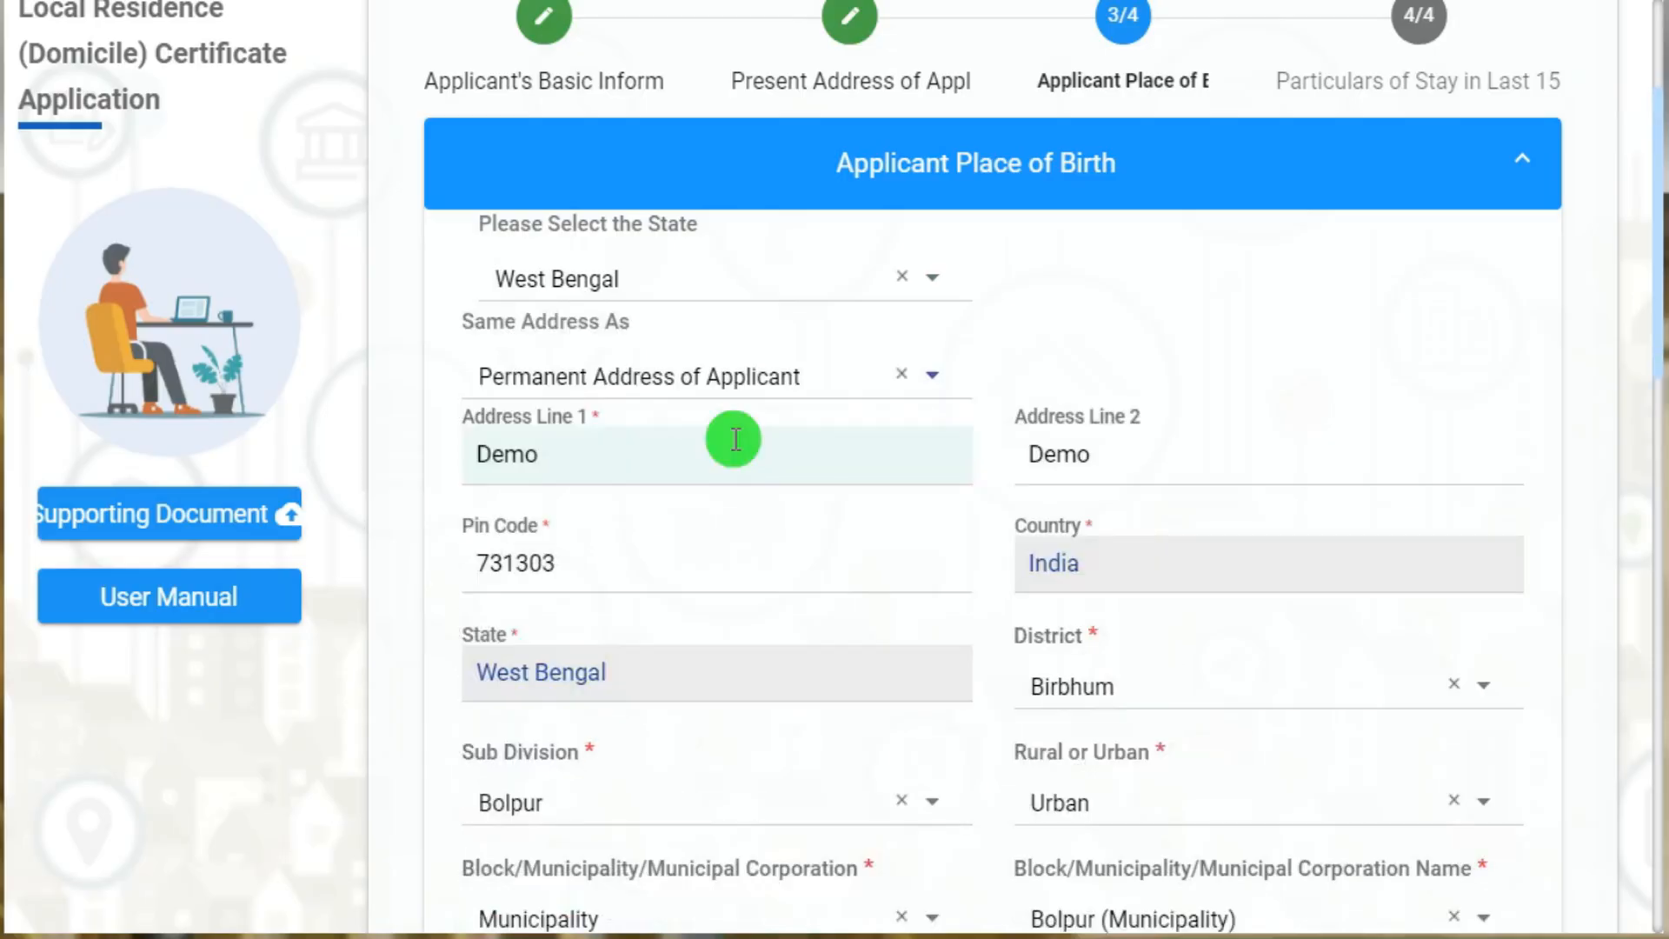
{"action": "scroll", "coordinate": [870, 425], "scroll_direction": "down", "scroll_amount": 1}
{"action": "scroll", "coordinate": [869, 426], "scroll_direction": "down", "scroll_amount": 5}
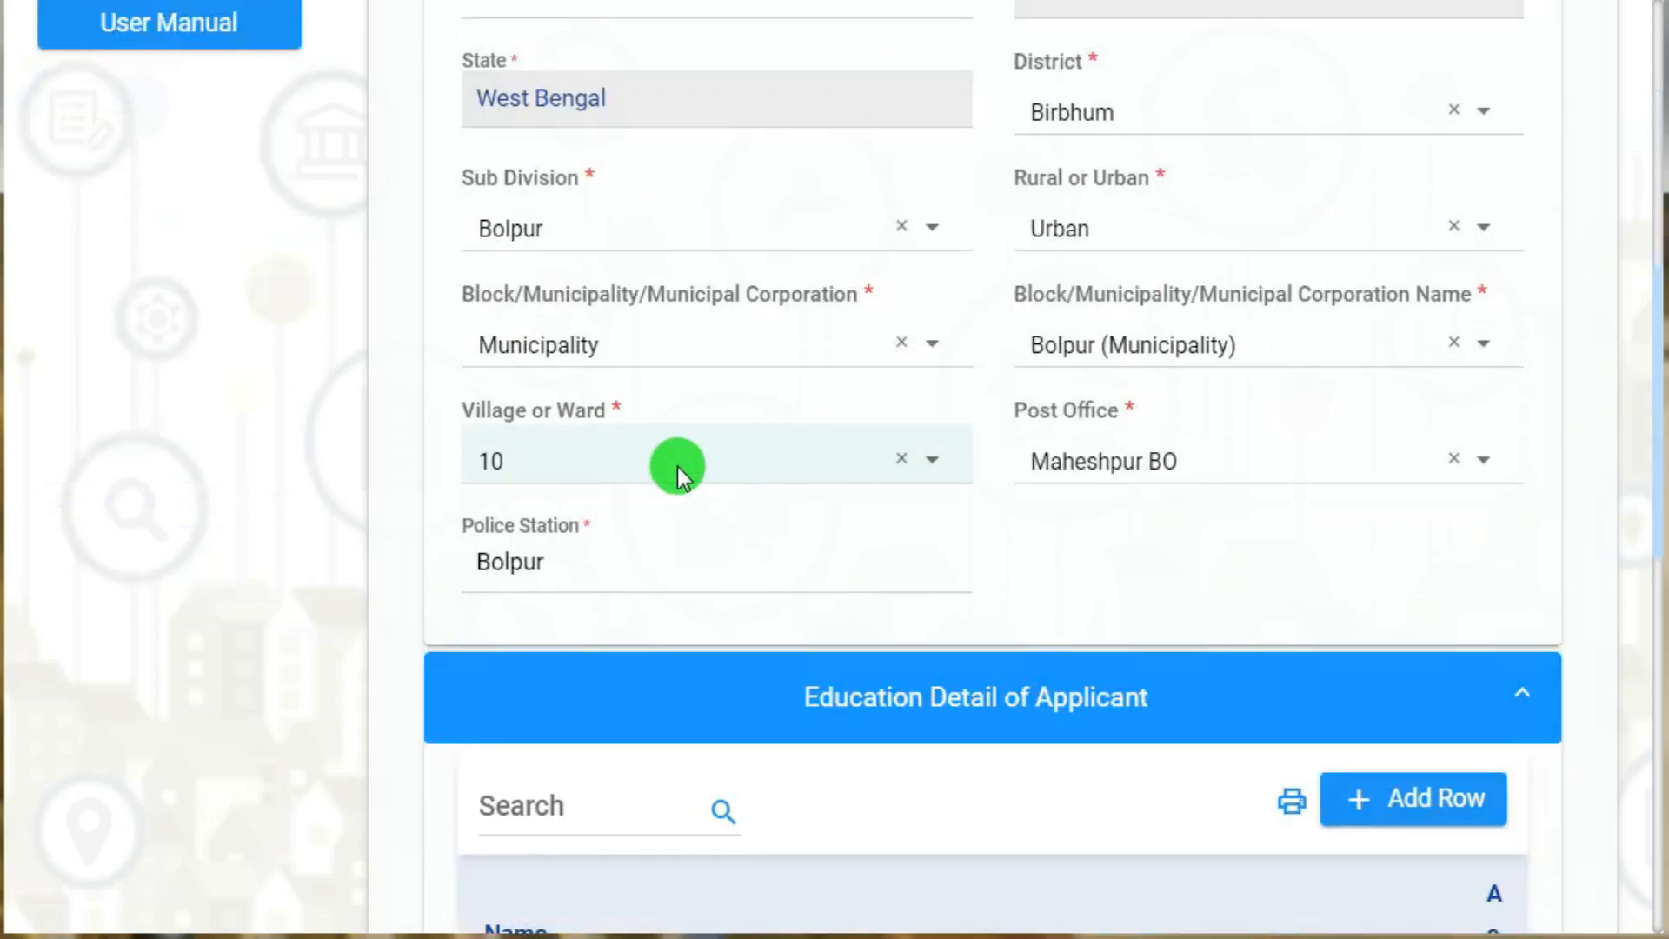
{"action": "scroll", "coordinate": [675, 469], "scroll_direction": "up", "scroll_amount": 4}
{"action": "left_click", "coordinate": [681, 238]}
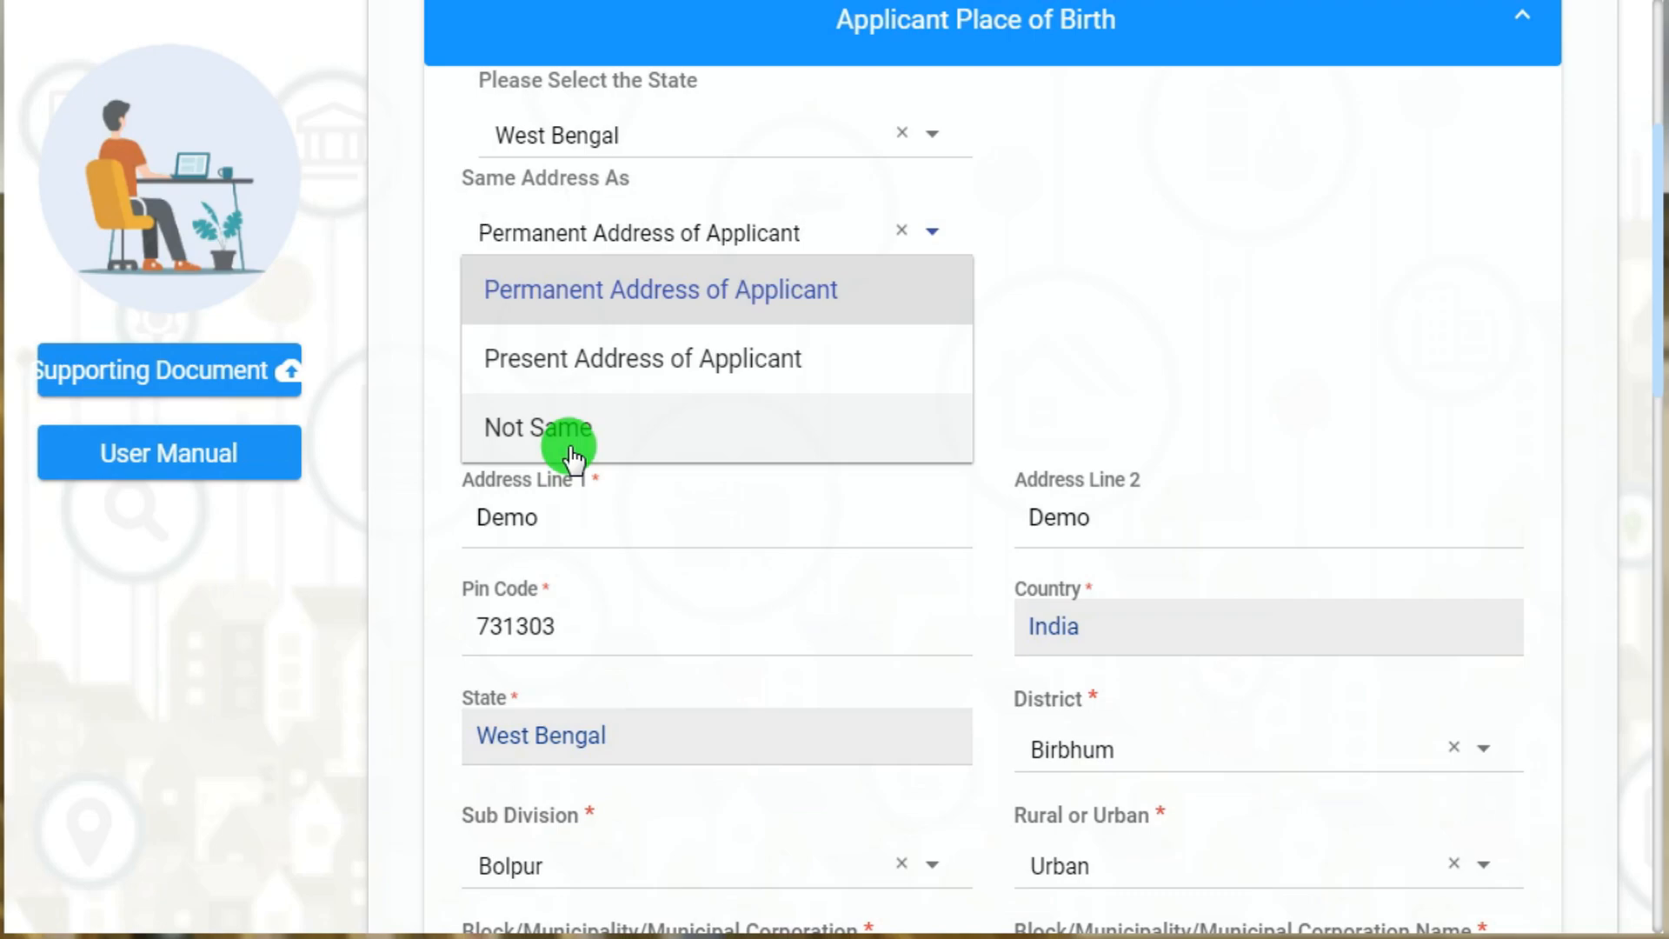
{"action": "left_click", "coordinate": [1200, 363]}
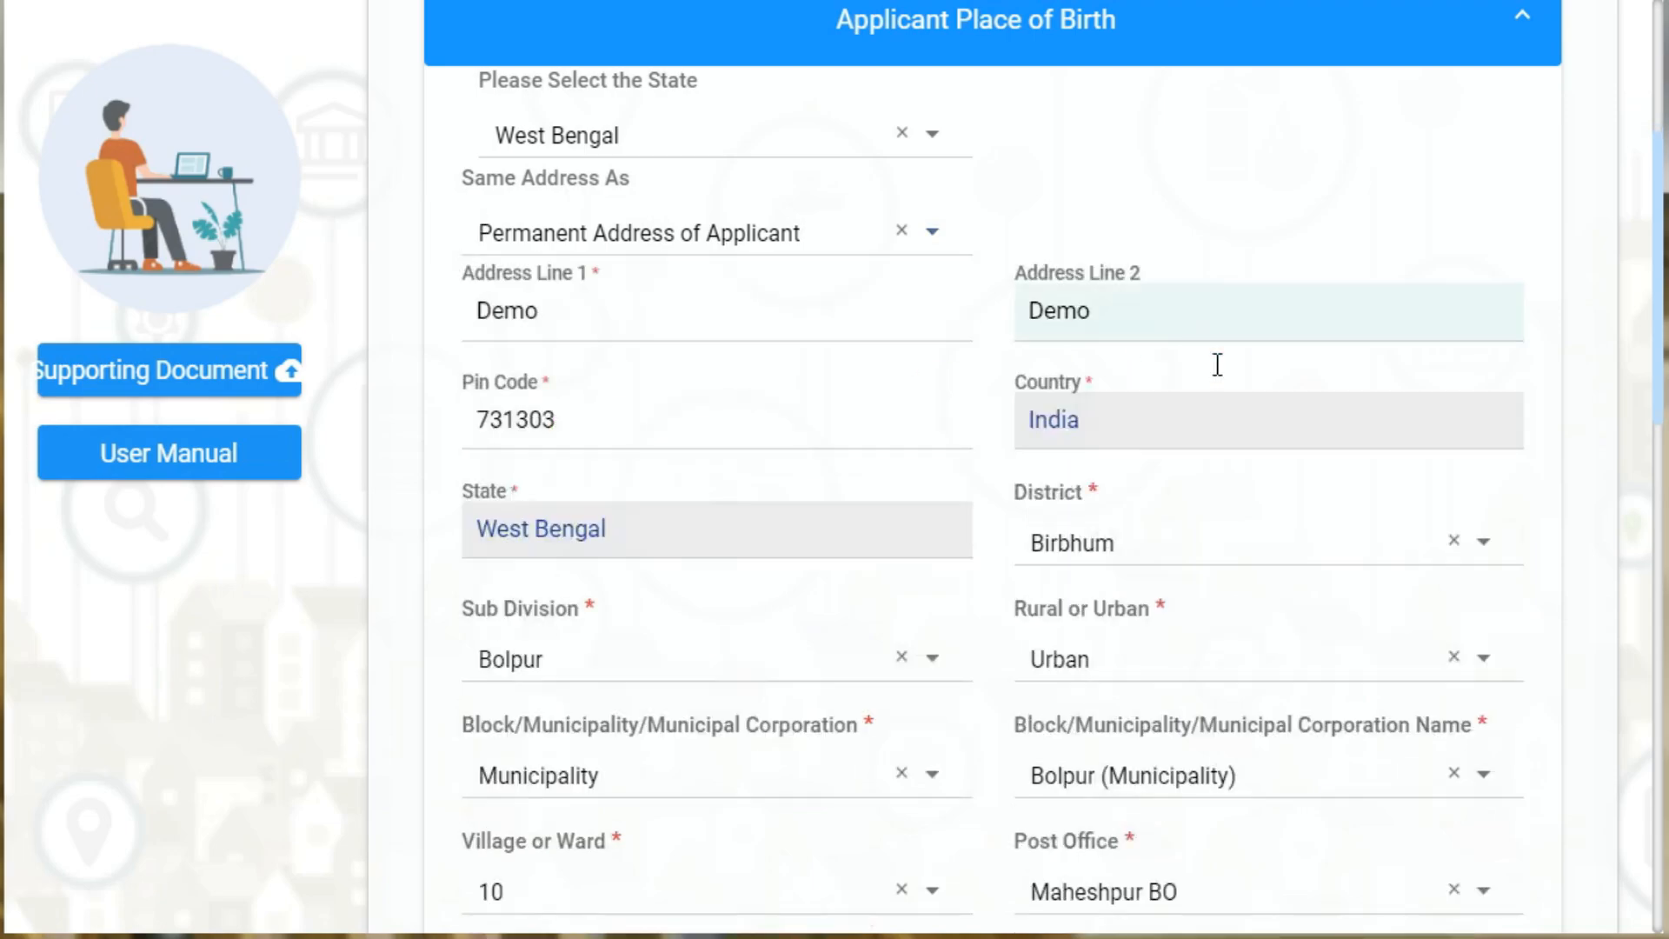
- Add a row to the applicant's education details and enter demo as the name of the institution
{"action": "scroll", "coordinate": [1140, 335], "scroll_direction": "down", "scroll_amount": 10}
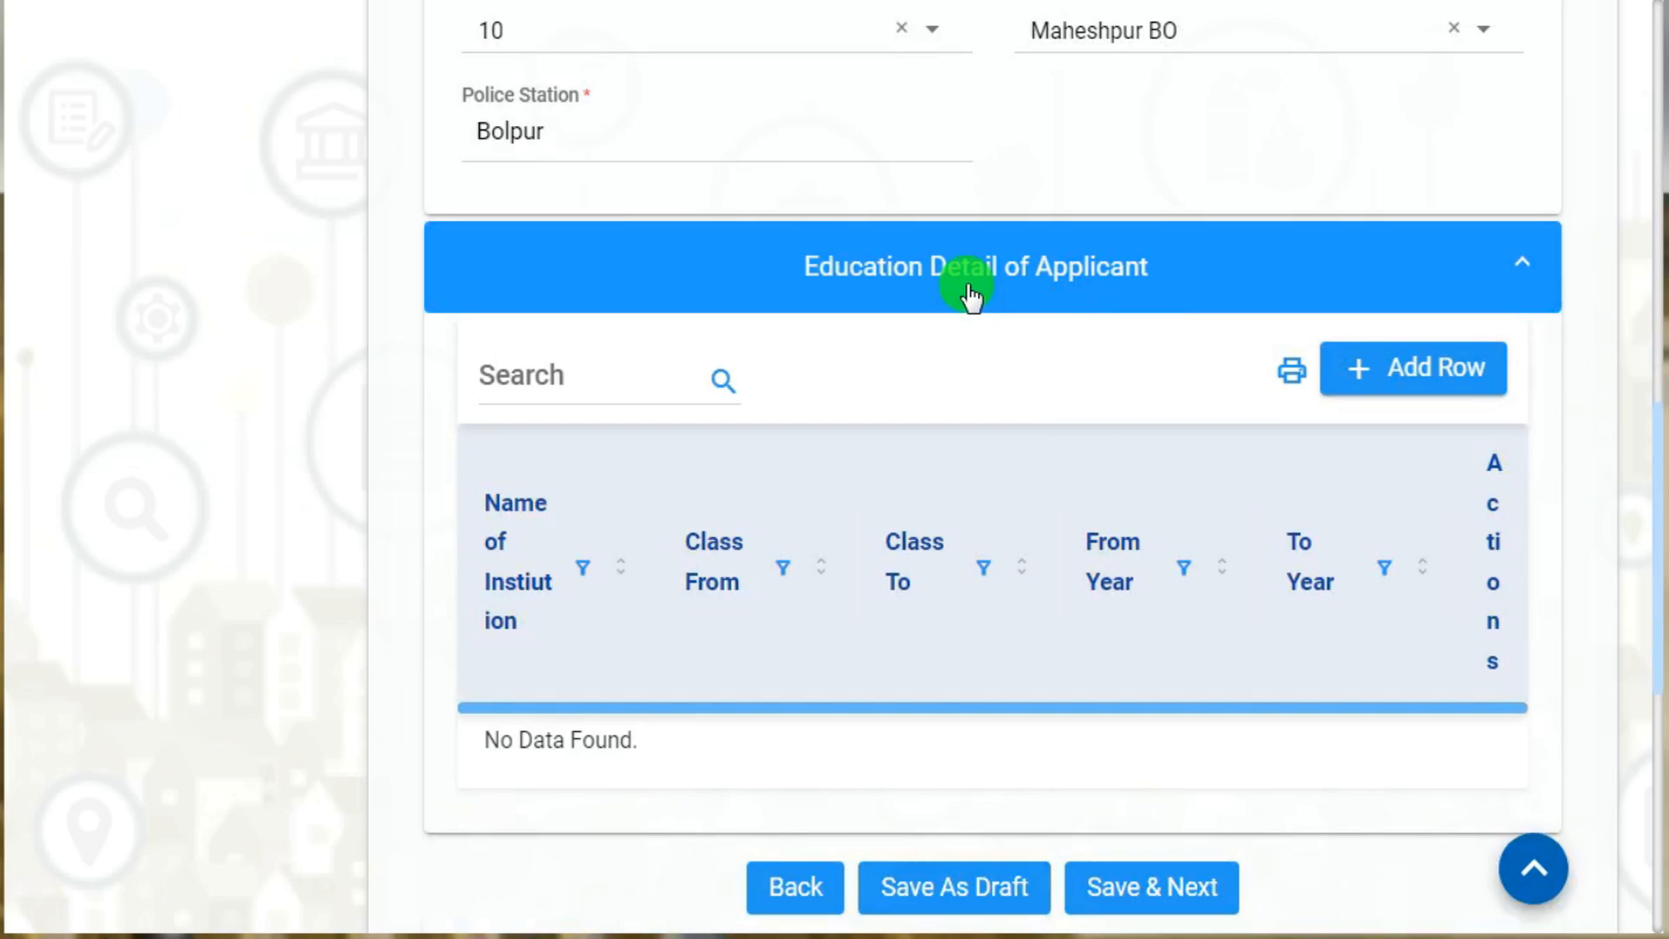
{"action": "left_click", "coordinate": [1381, 383]}
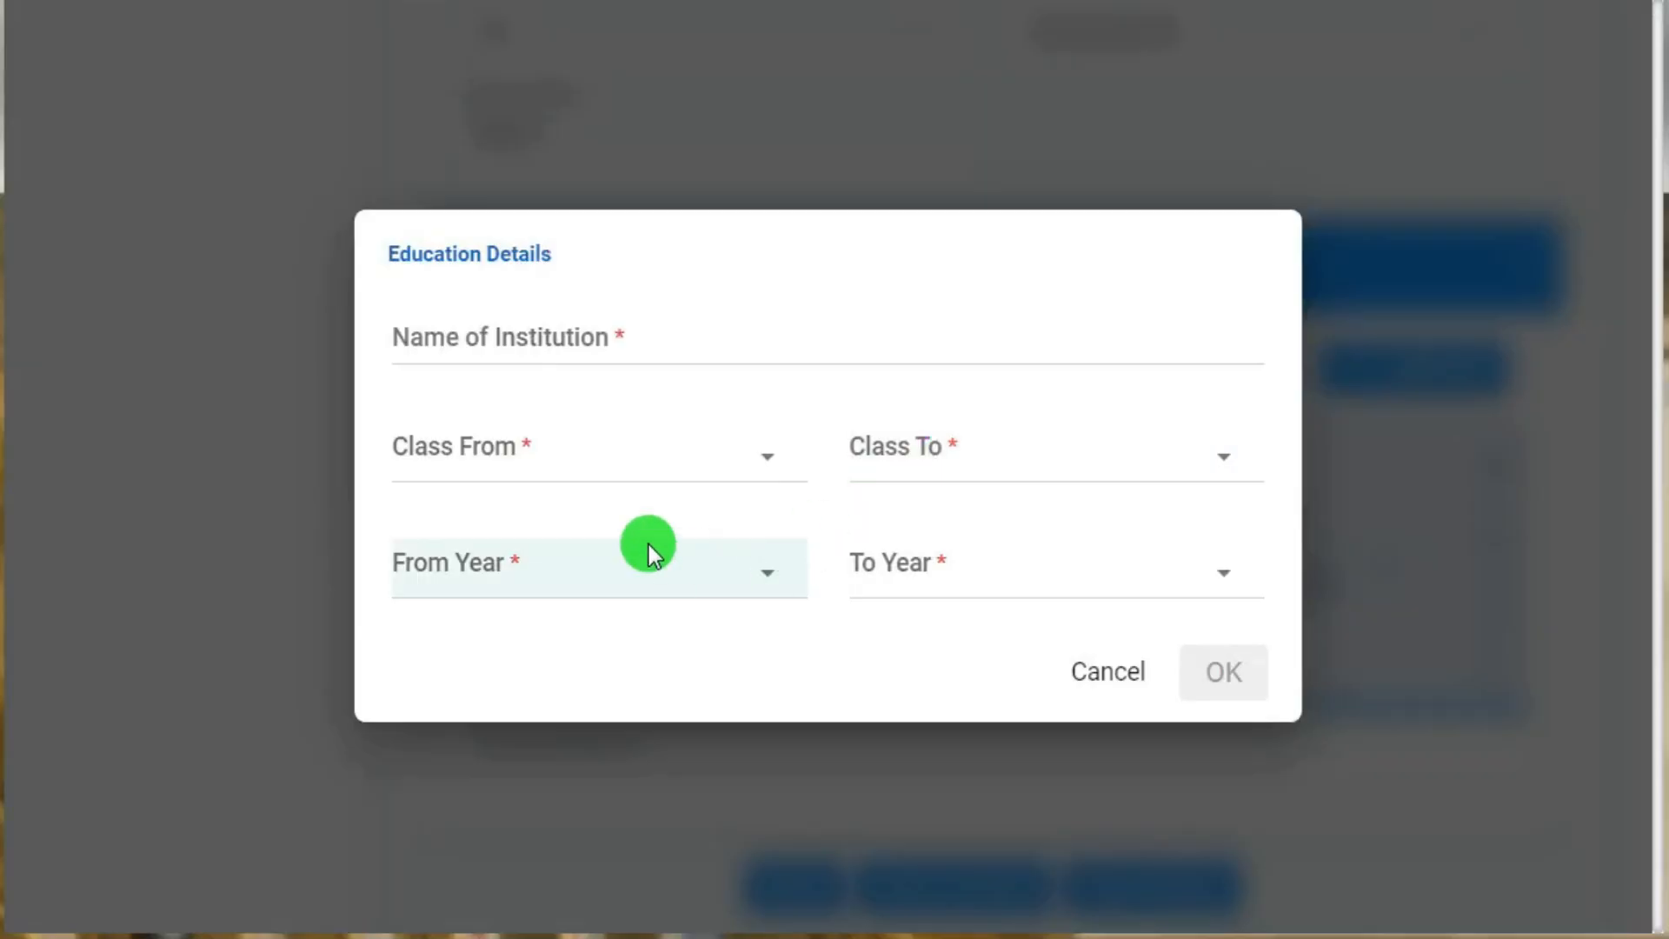
{"action": "left_click", "coordinate": [529, 346]}
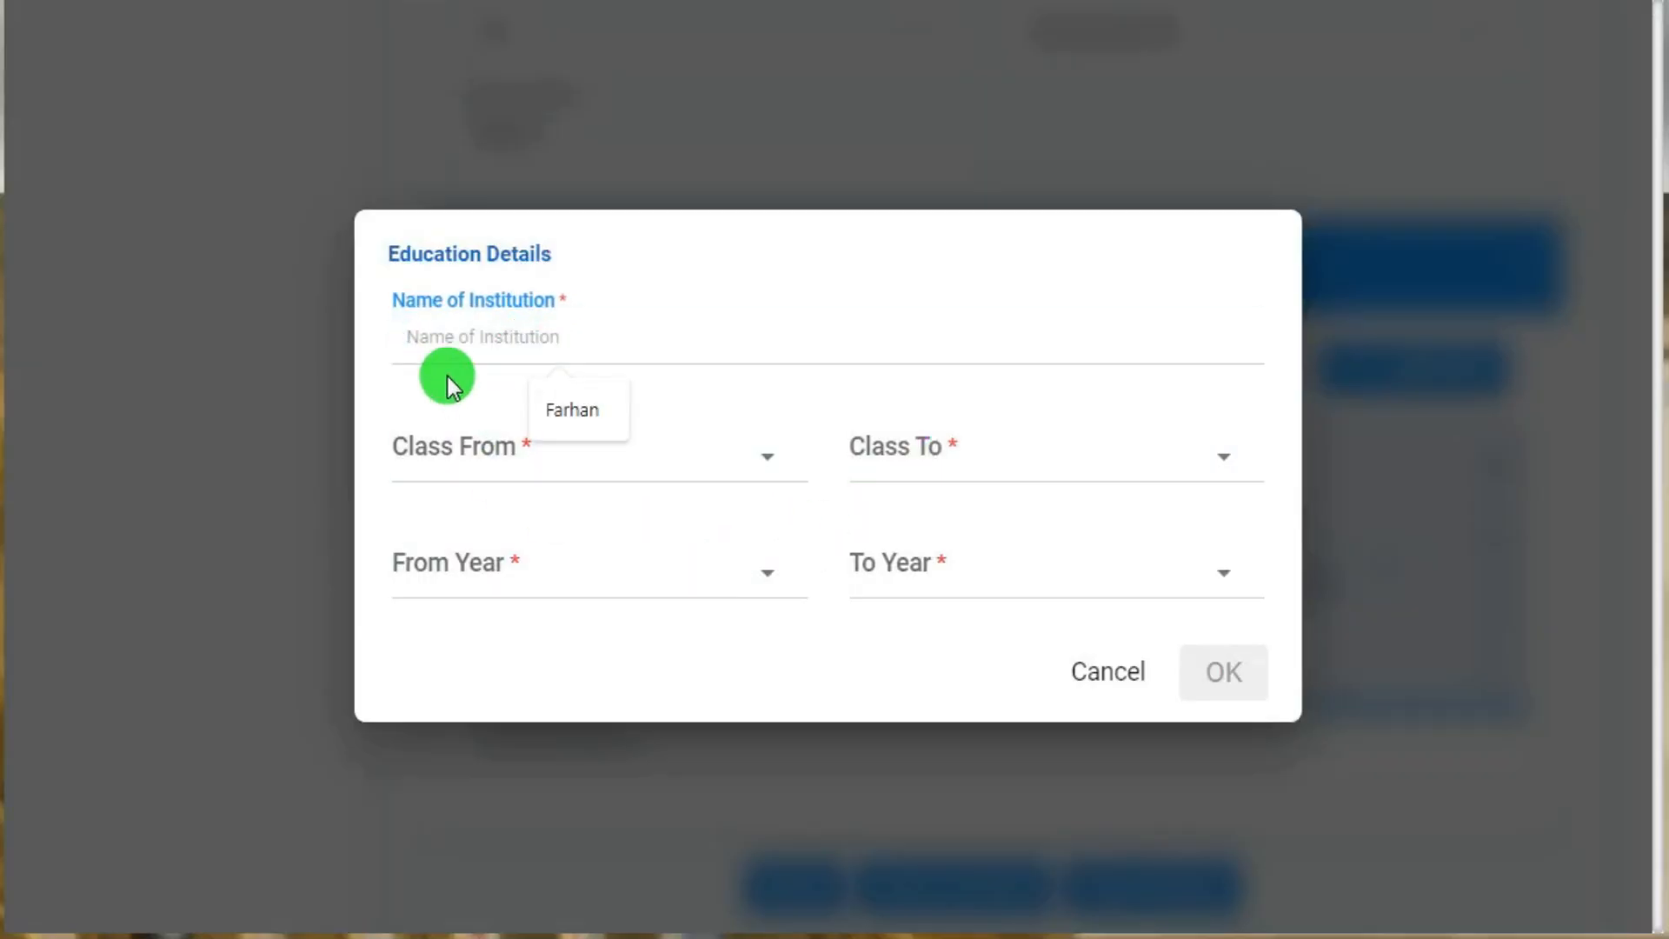
{"action": "type", "text": "hg"}
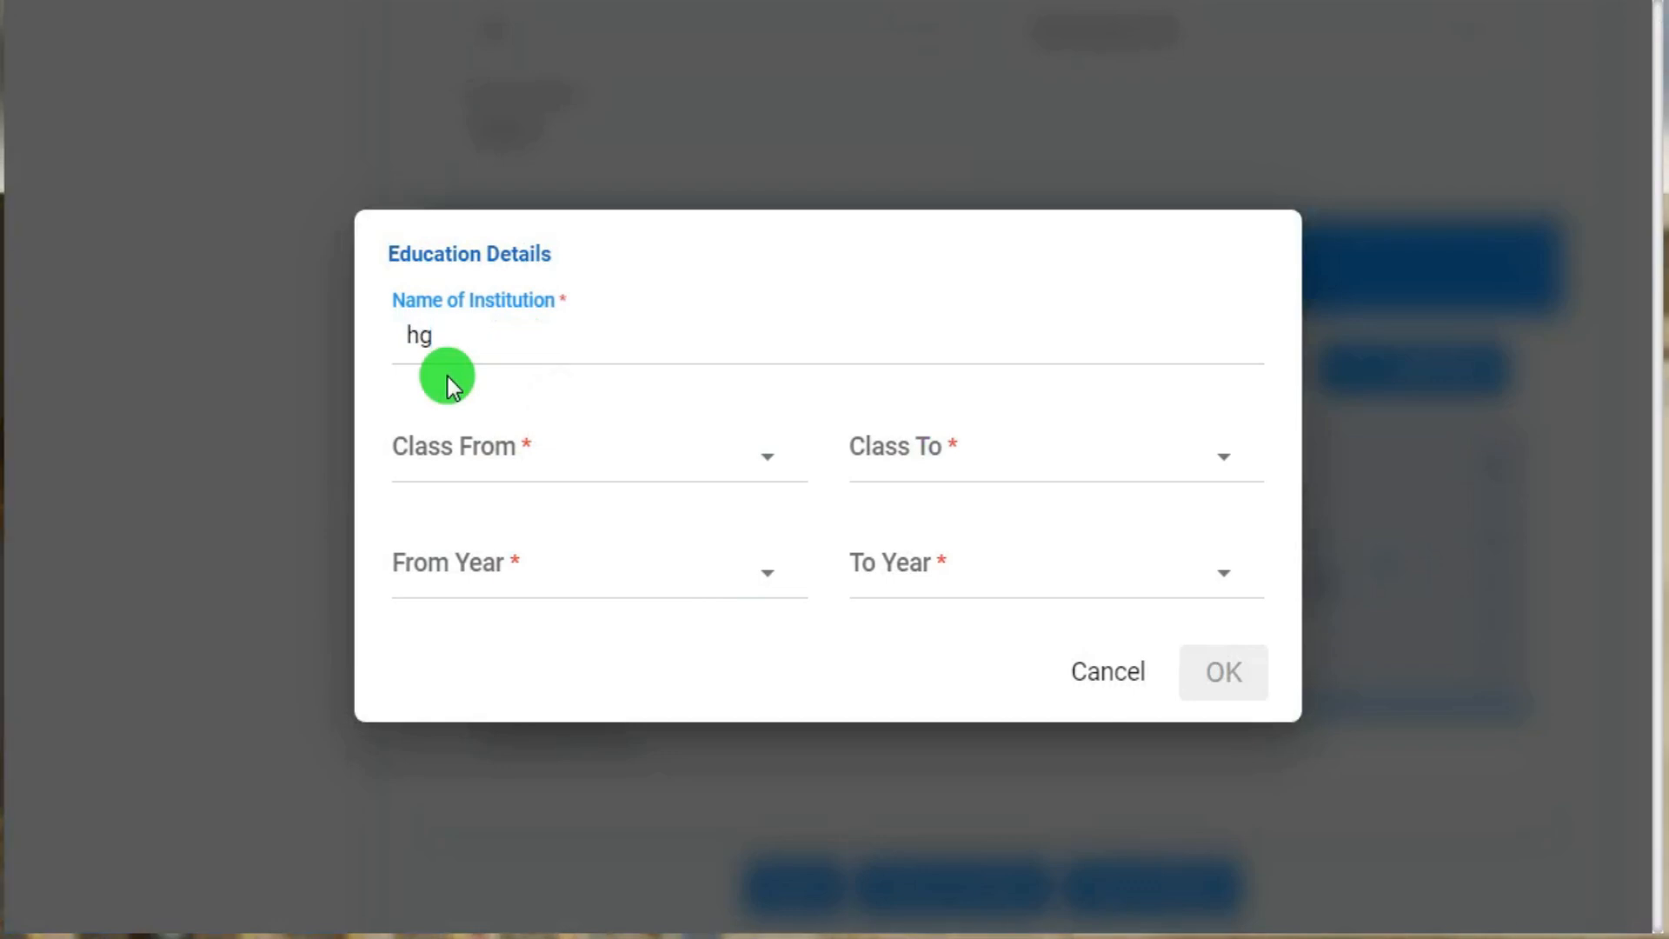
{"action": "key", "text": "BackSpace"}
{"action": "key", "text": "BackSpace"}
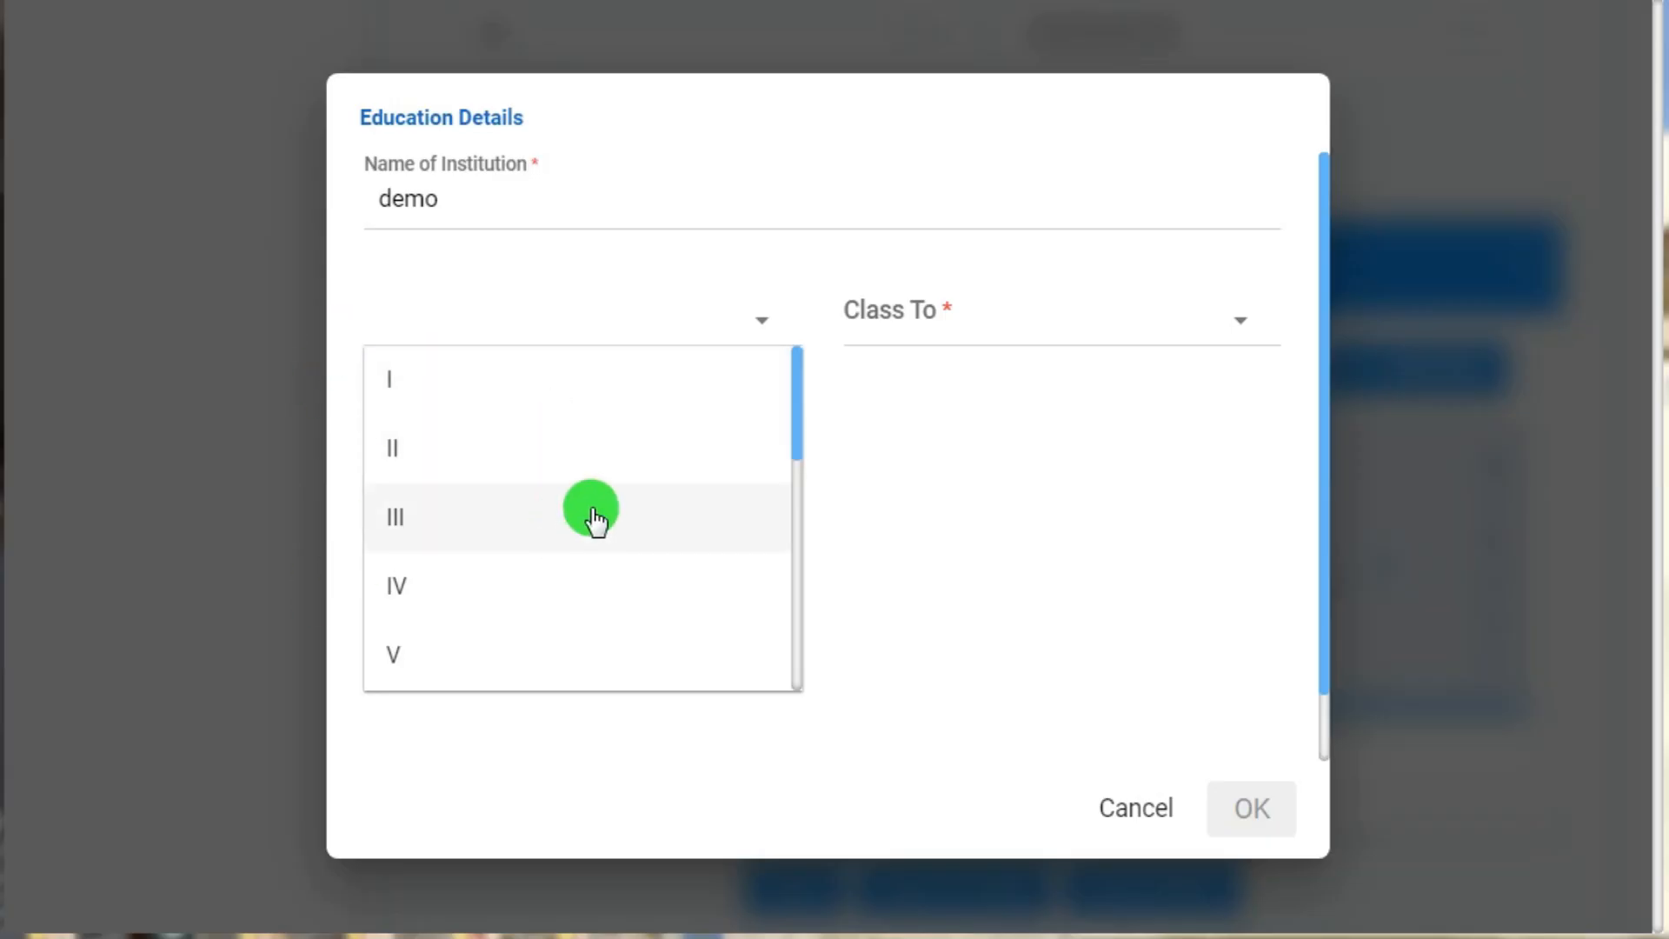
- Set the starting class of the education entry to V
{"action": "left_click_drag", "start_coordinate": [795, 409], "coordinate": [809, 363]}
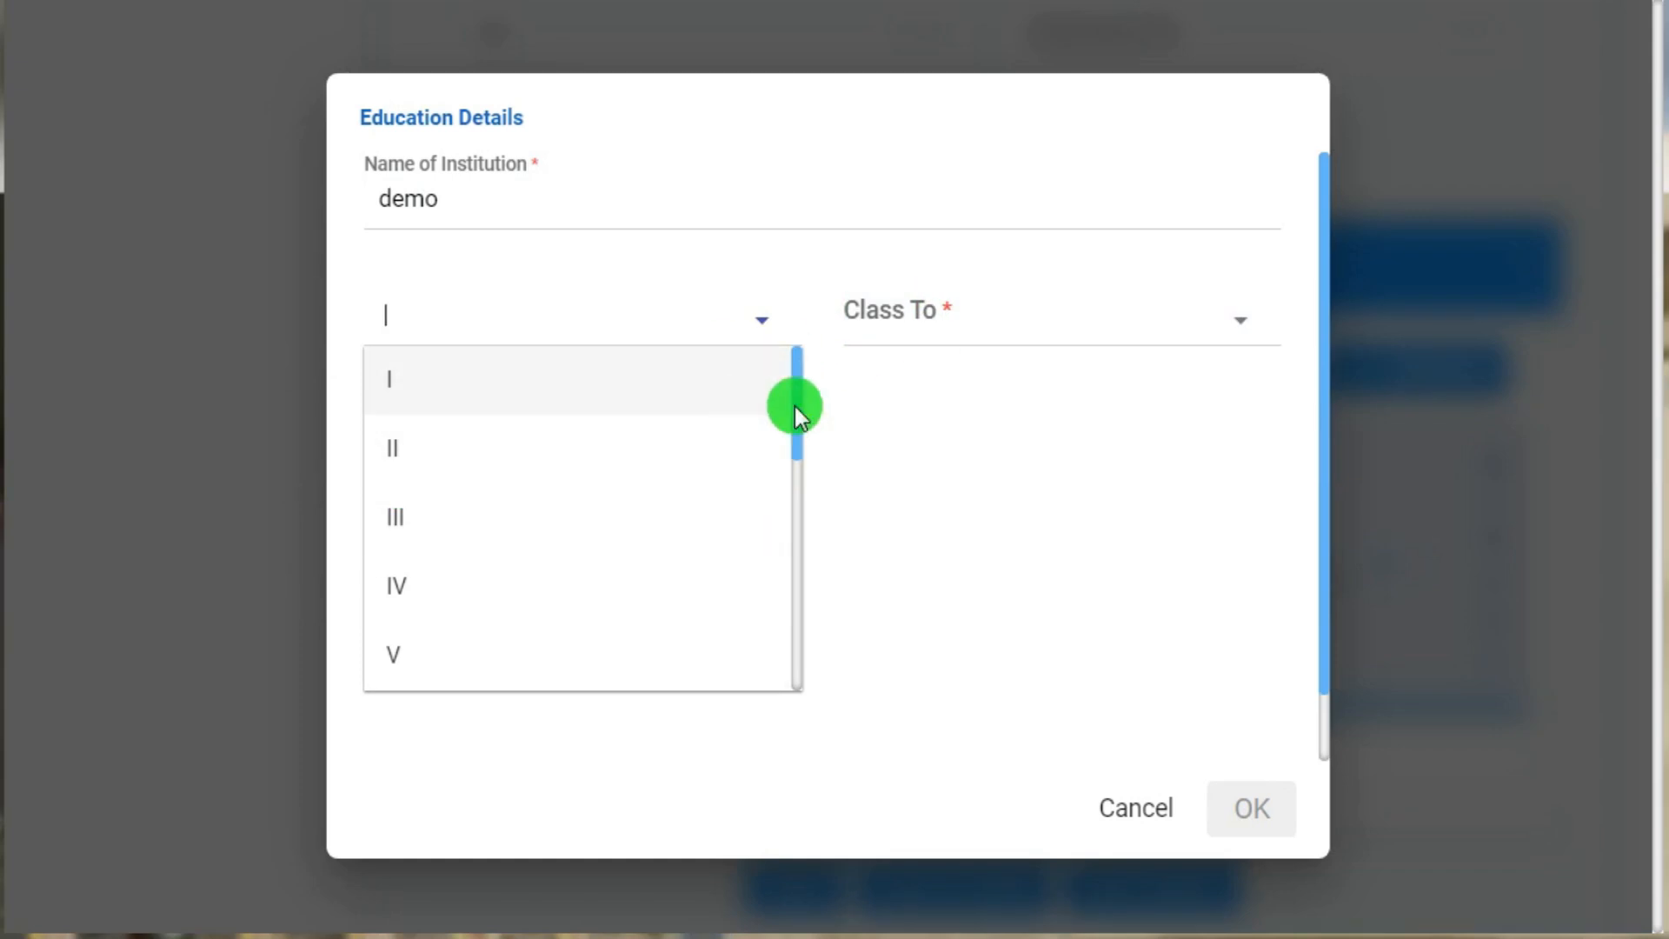
{"action": "left_click_drag", "start_coordinate": [801, 403], "coordinate": [794, 459]}
{"action": "left_click", "coordinate": [451, 521]}
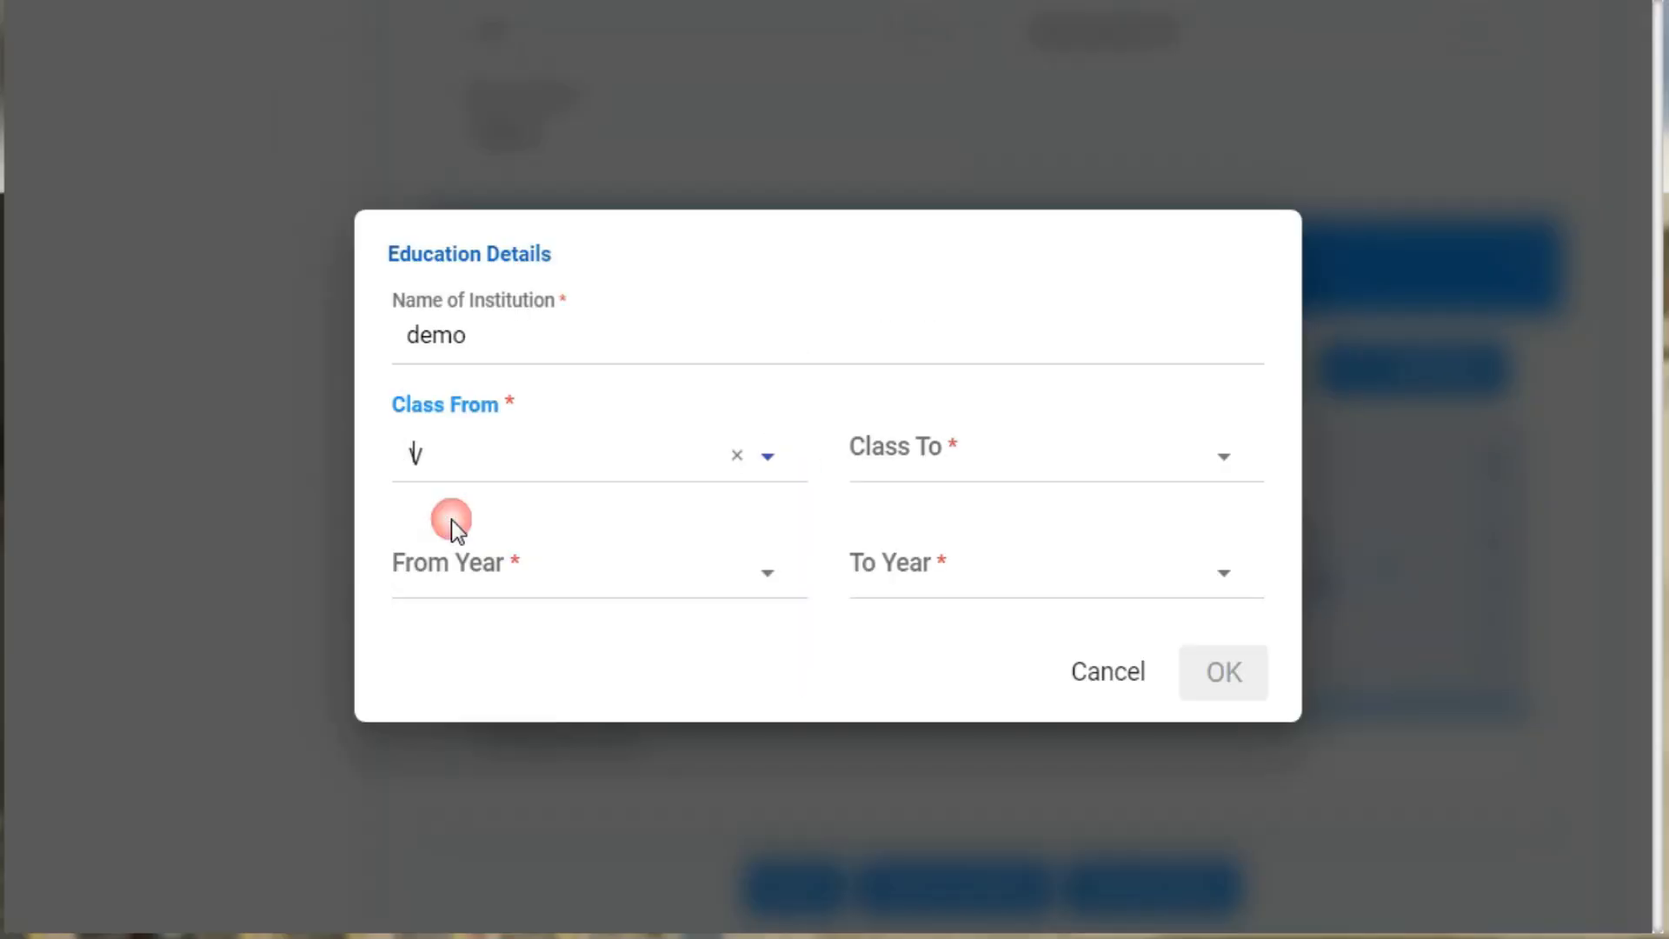
- Set the ending class of the education entry to XII
{"action": "left_click", "coordinate": [929, 454]}
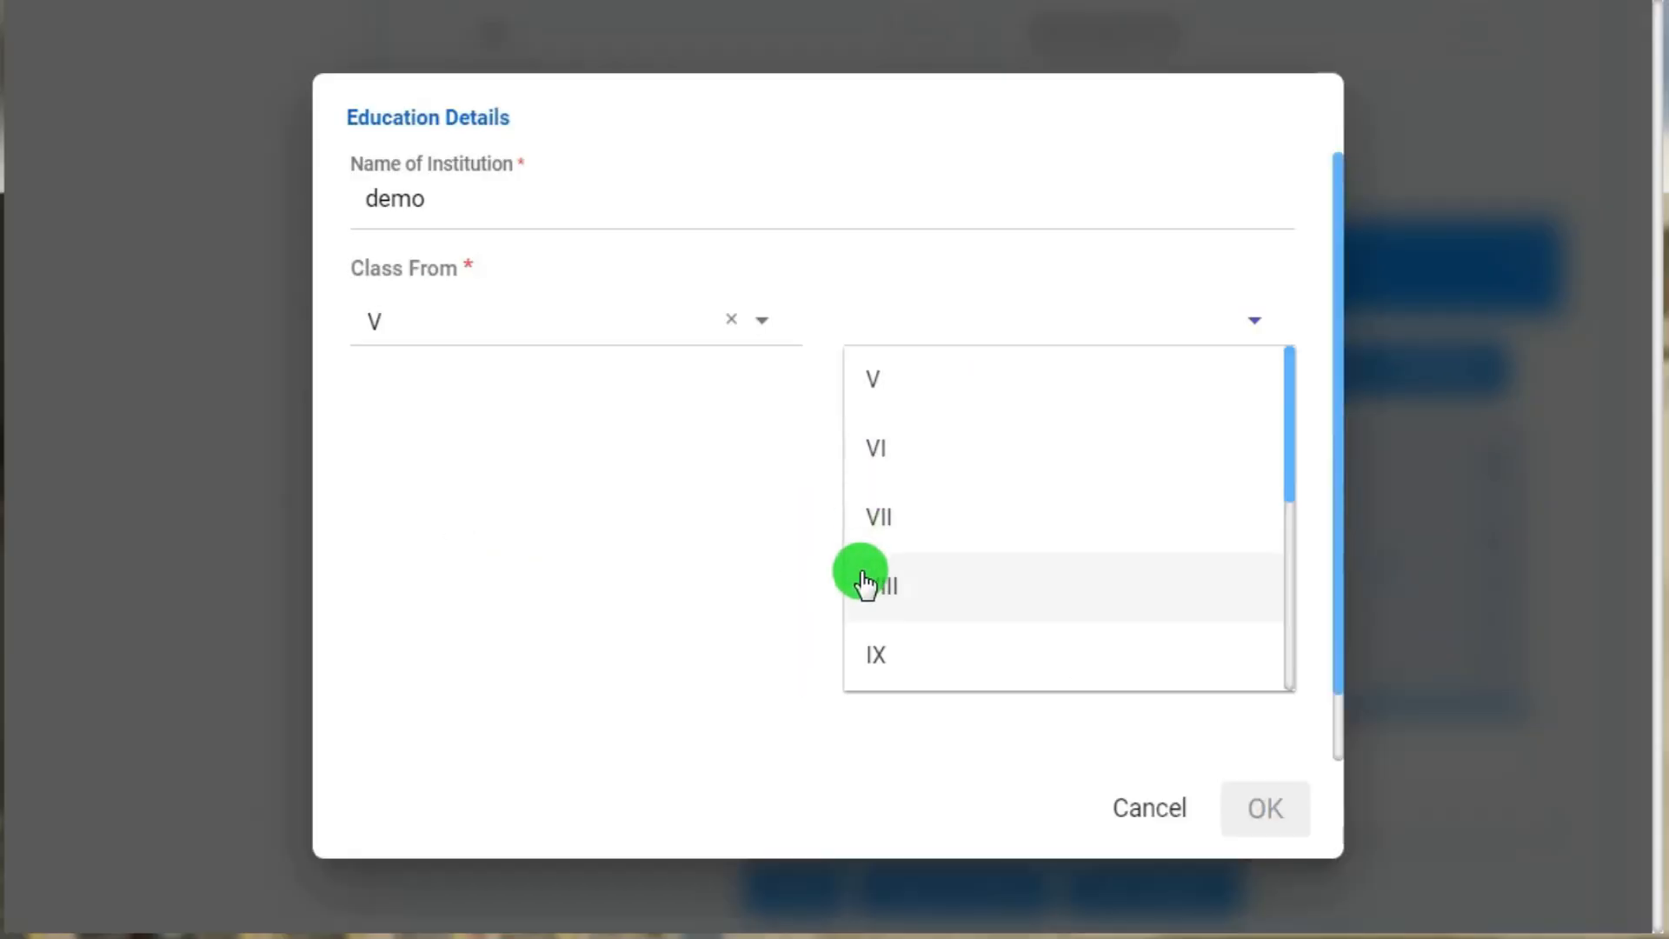
{"action": "scroll", "coordinate": [869, 583], "scroll_direction": "down", "scroll_amount": 1}
{"action": "scroll", "coordinate": [904, 641], "scroll_direction": "down", "scroll_amount": 1}
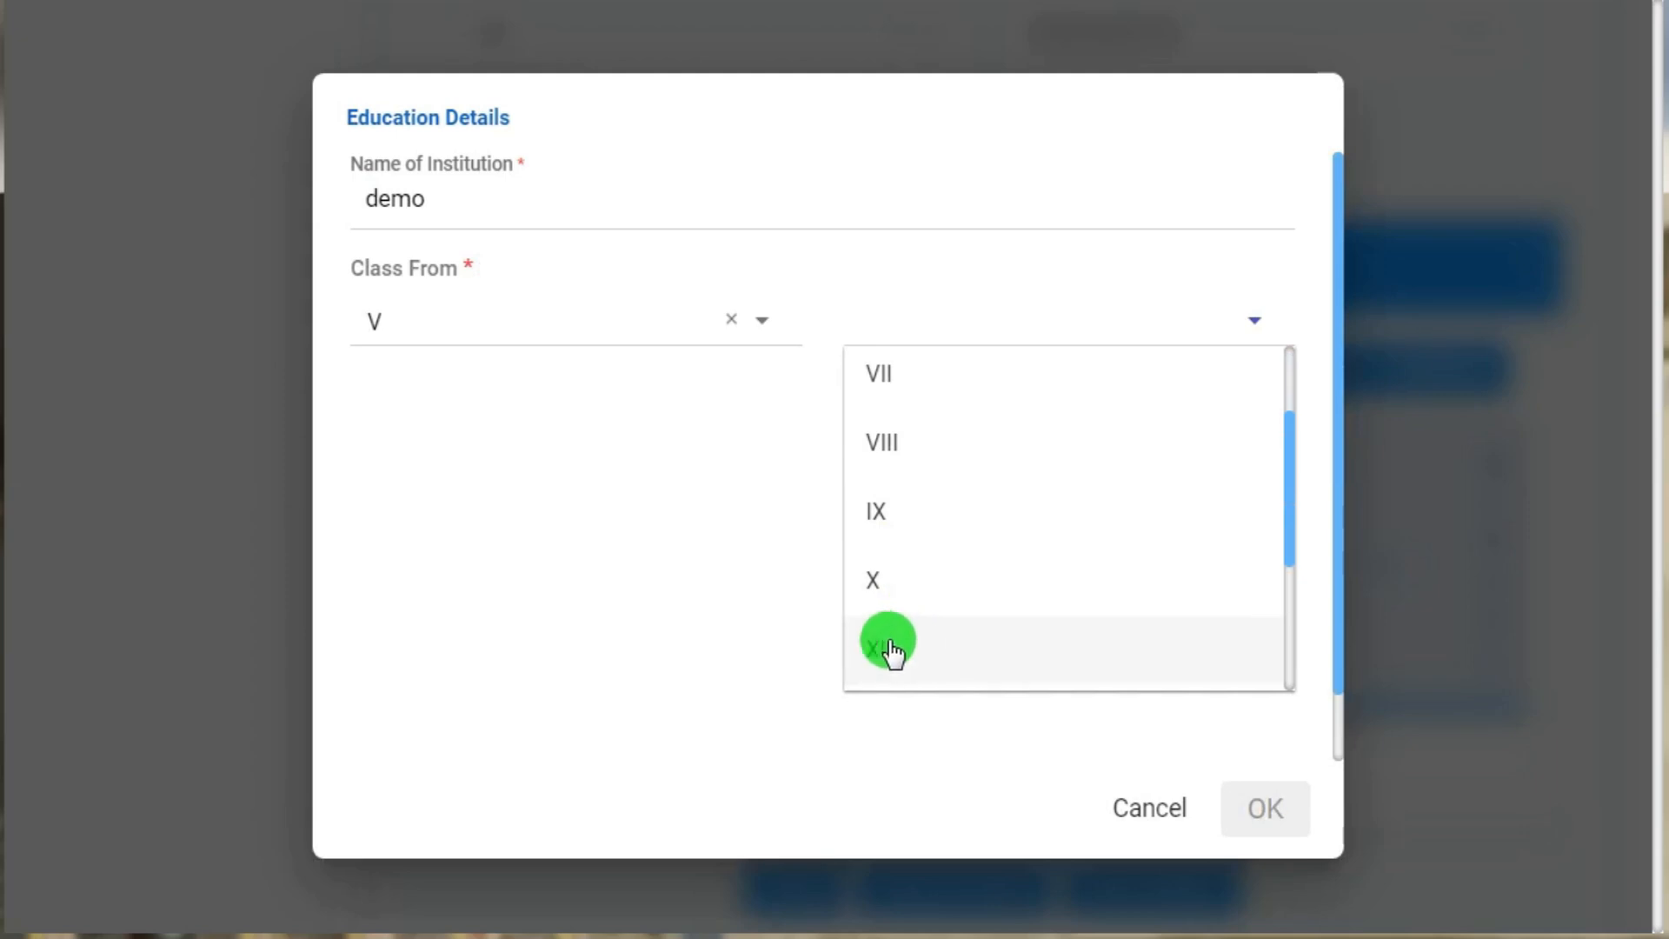
{"action": "scroll", "coordinate": [887, 645], "scroll_direction": "down", "scroll_amount": 4}
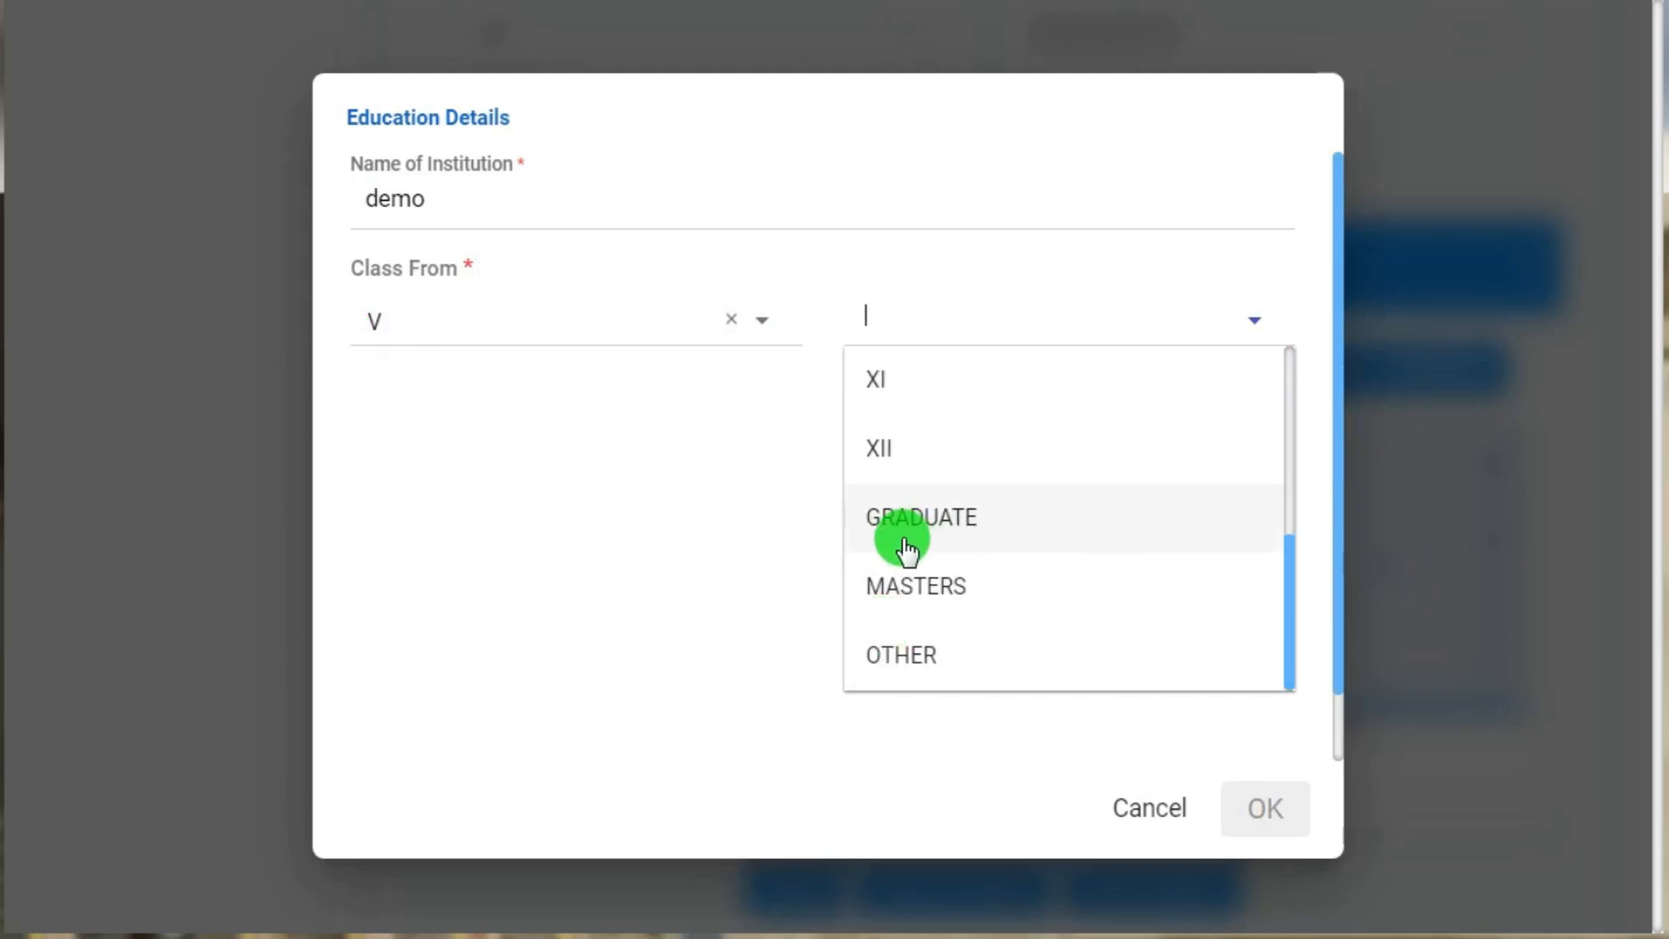
{"action": "scroll", "coordinate": [953, 529], "scroll_direction": "up", "scroll_amount": 1}
{"action": "scroll", "coordinate": [952, 556], "scroll_direction": "up", "scroll_amount": 1}
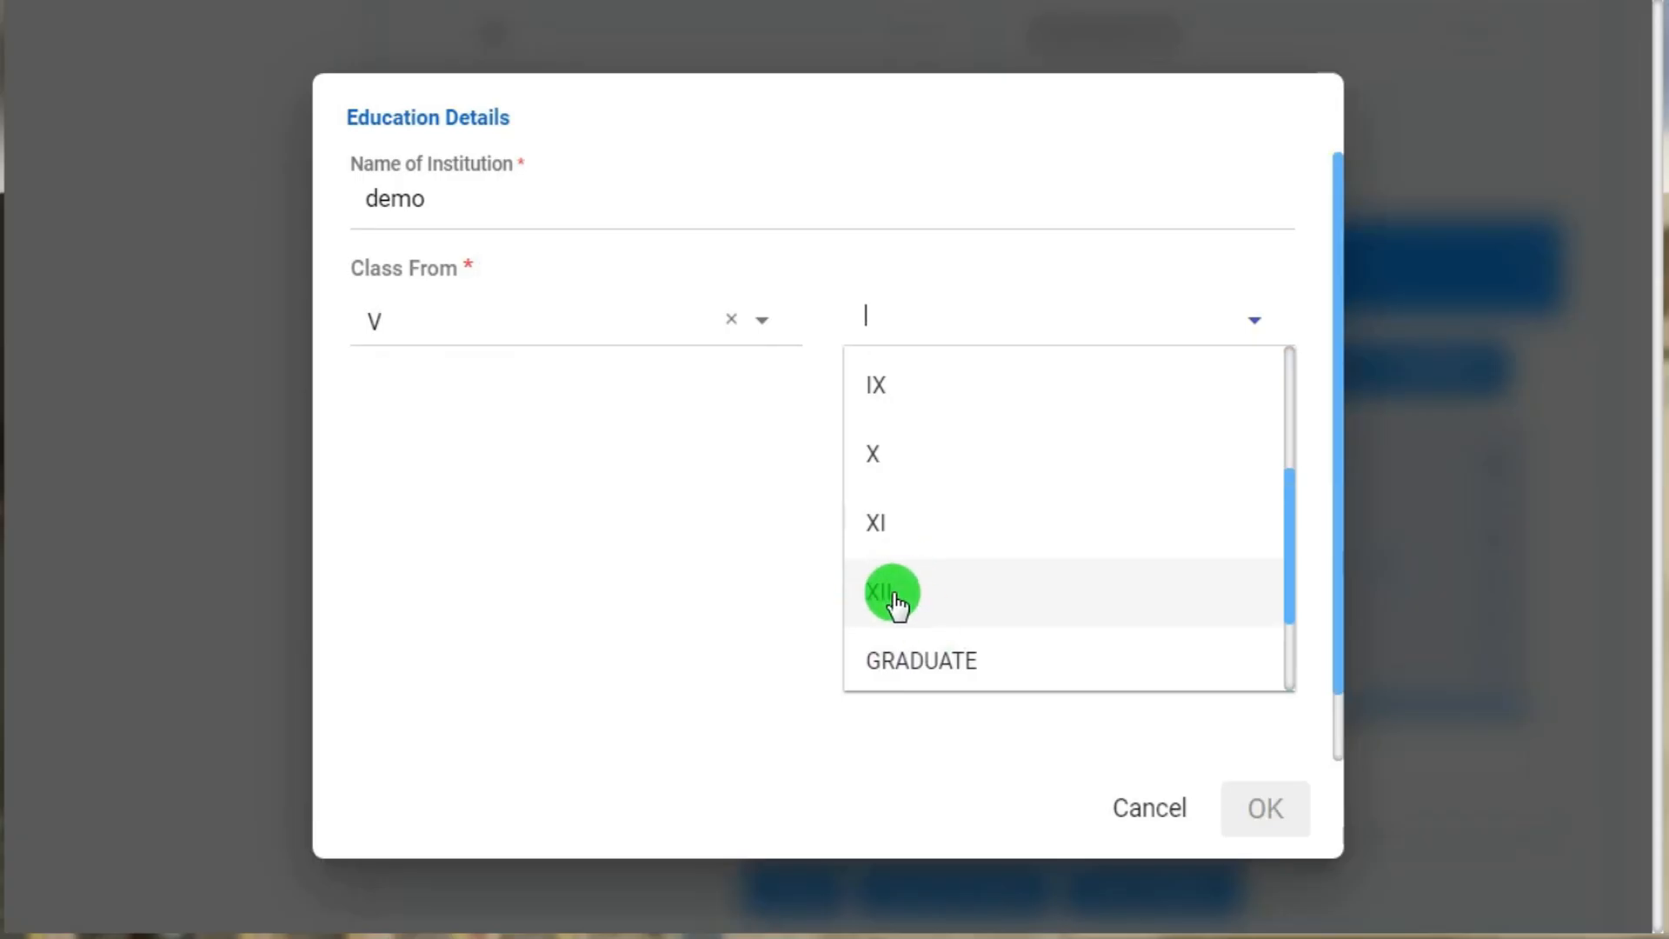
{"action": "left_click", "coordinate": [900, 593]}
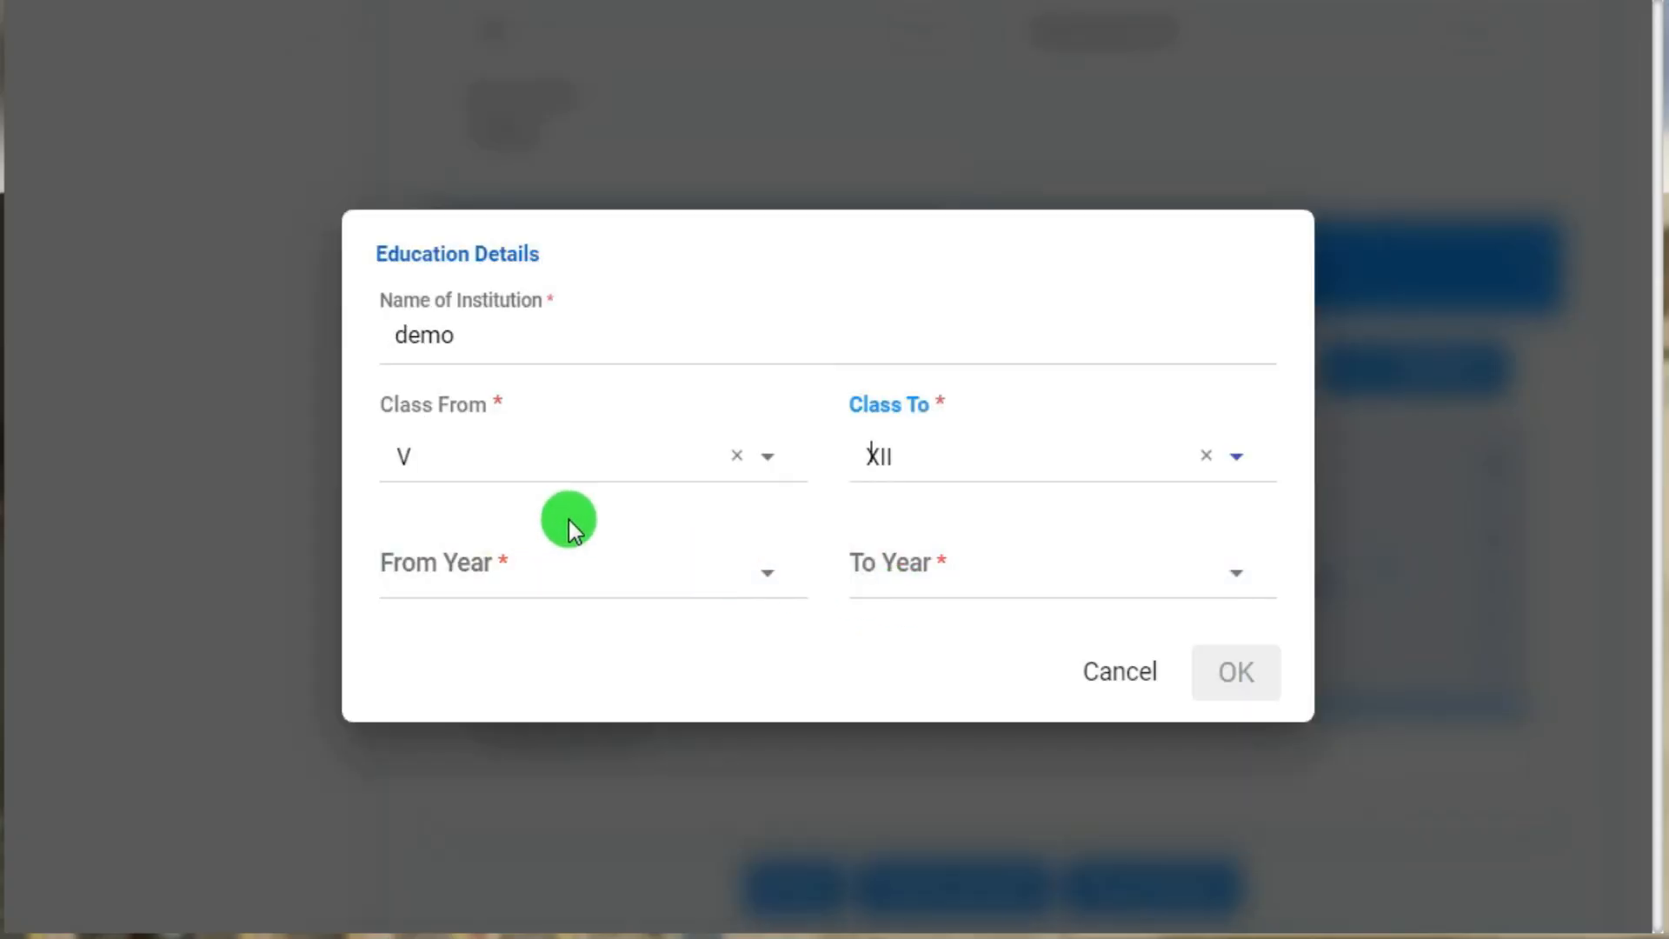
- Set the starting year of the education entry to 2017
{"action": "left_click", "coordinate": [466, 570]}
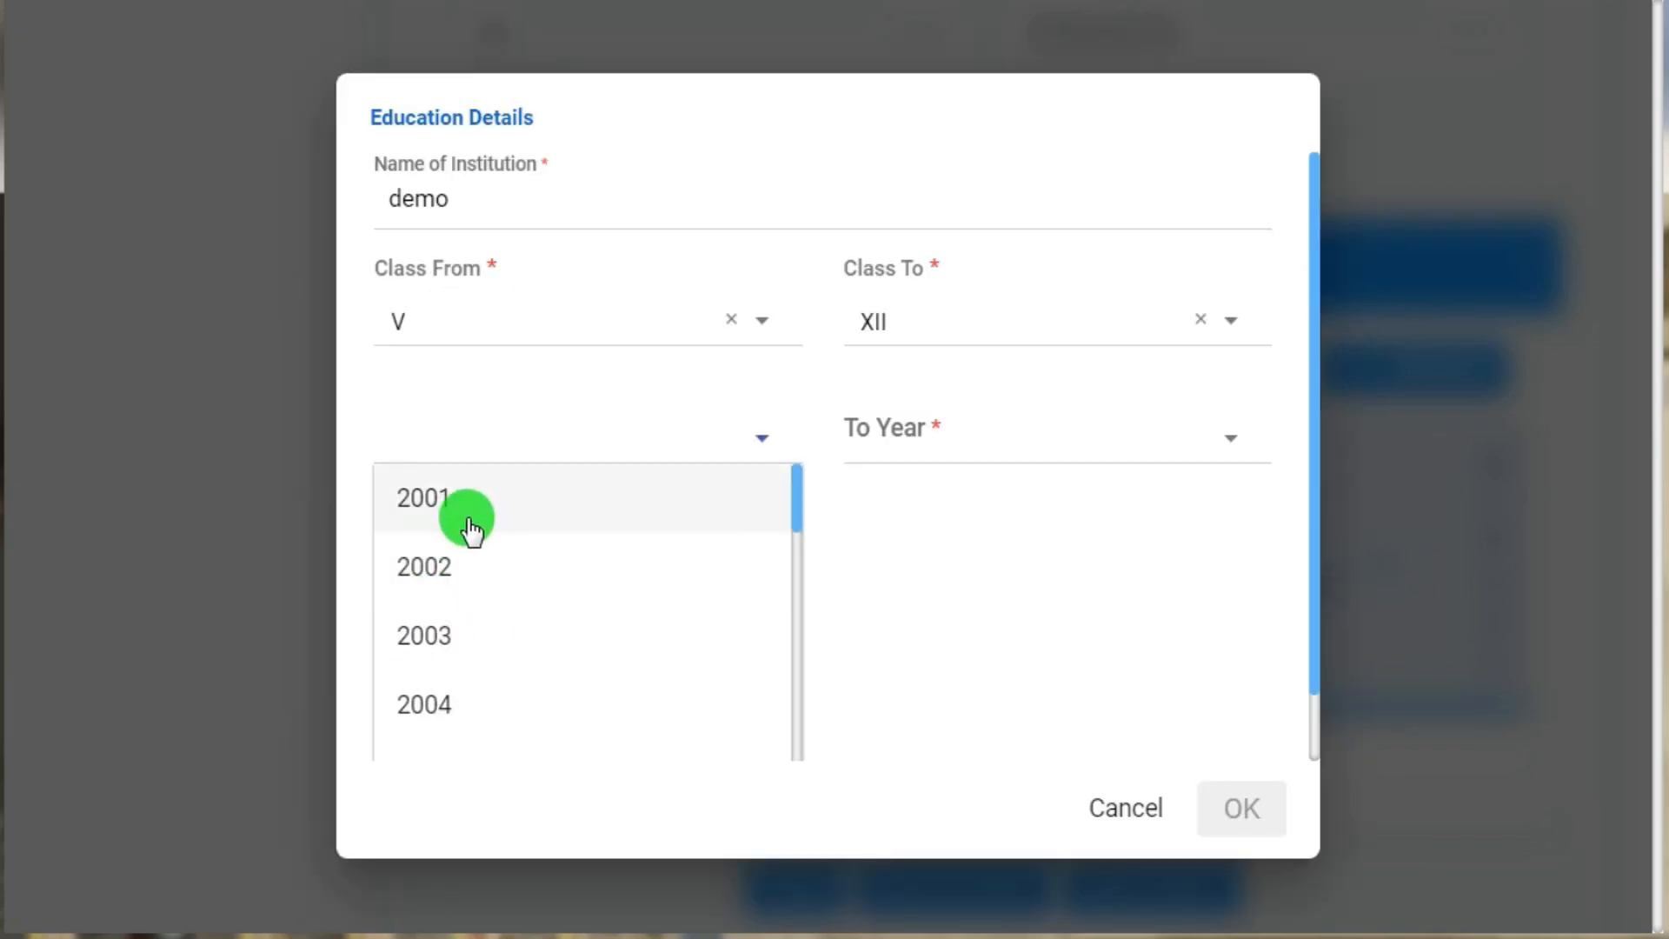
{"action": "scroll", "coordinate": [476, 579], "scroll_direction": "down", "scroll_amount": 3}
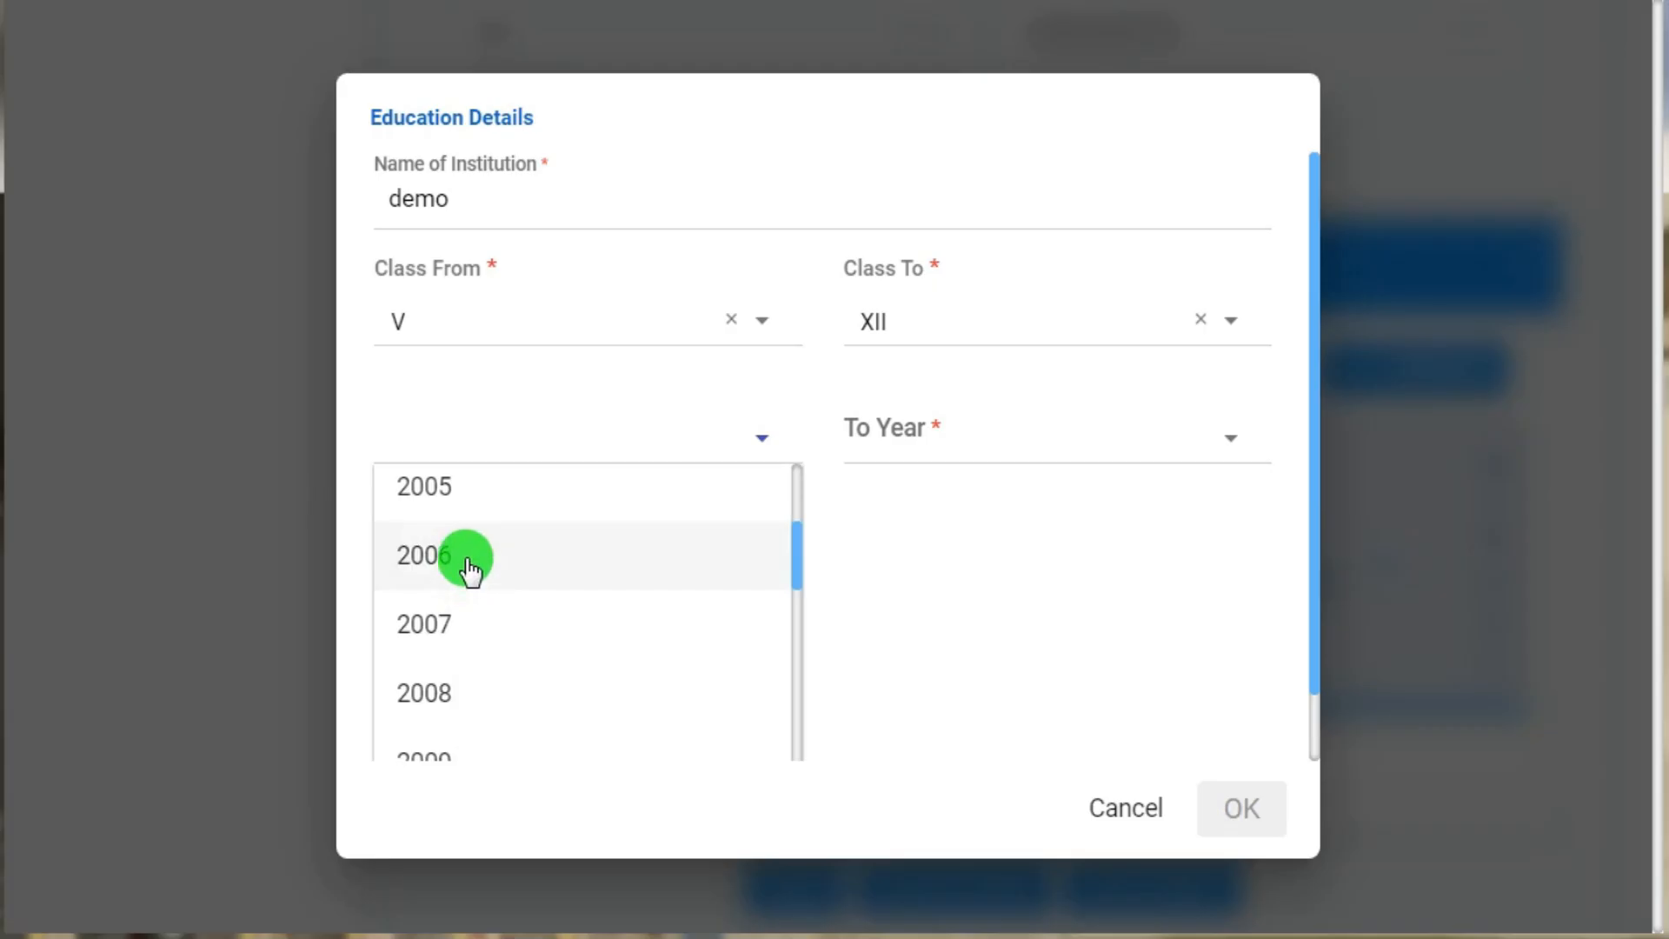
{"action": "scroll", "coordinate": [470, 570], "scroll_direction": "down", "scroll_amount": 9}
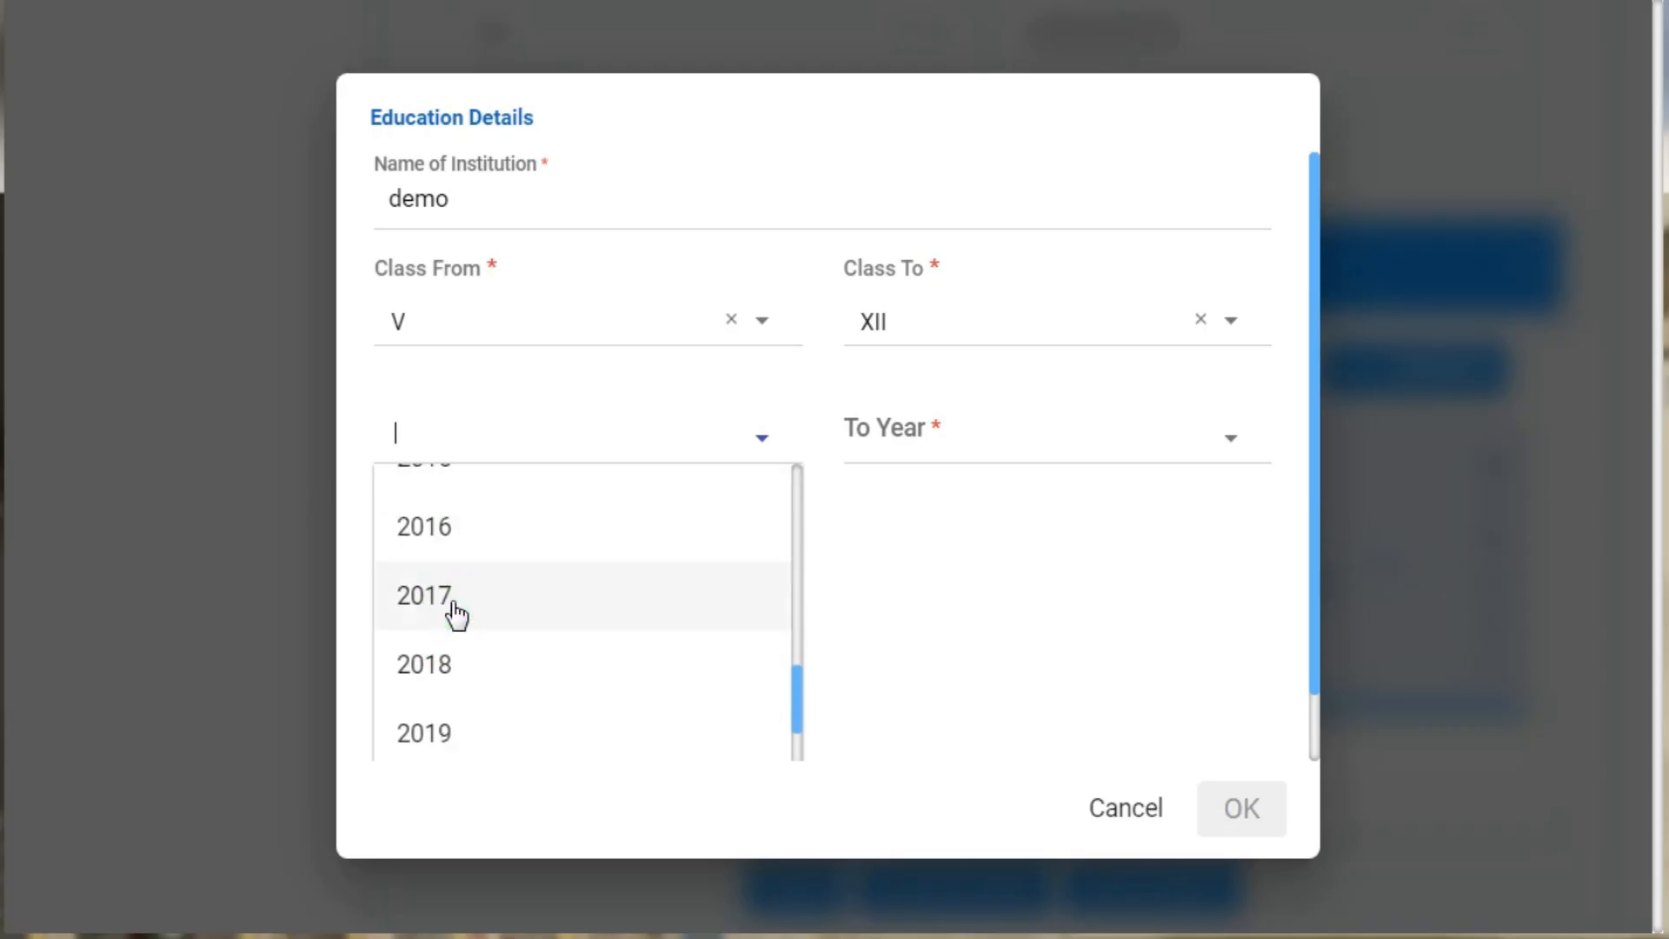
{"action": "left_click", "coordinate": [451, 611]}
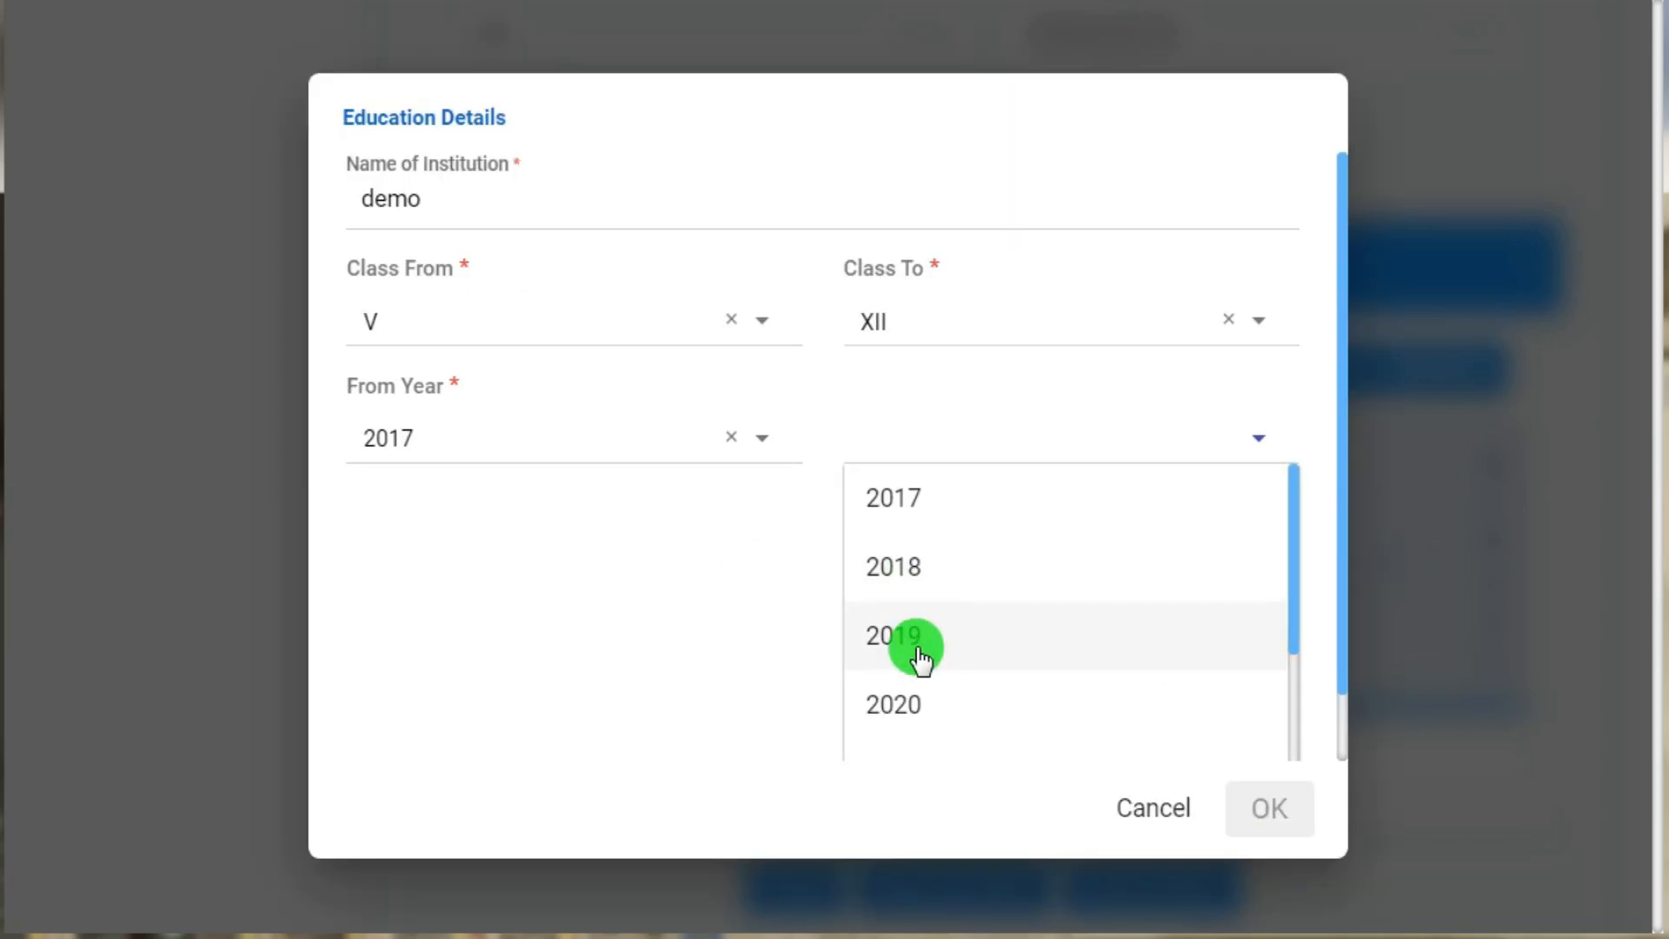
- Complete the education entry with 2025 as the ending year, and save the stage to proceed to the particulars of stay
{"action": "scroll", "coordinate": [916, 641], "scroll_direction": "down", "scroll_amount": 3}
{"action": "scroll", "coordinate": [923, 722], "scroll_direction": "down", "scroll_amount": 1}
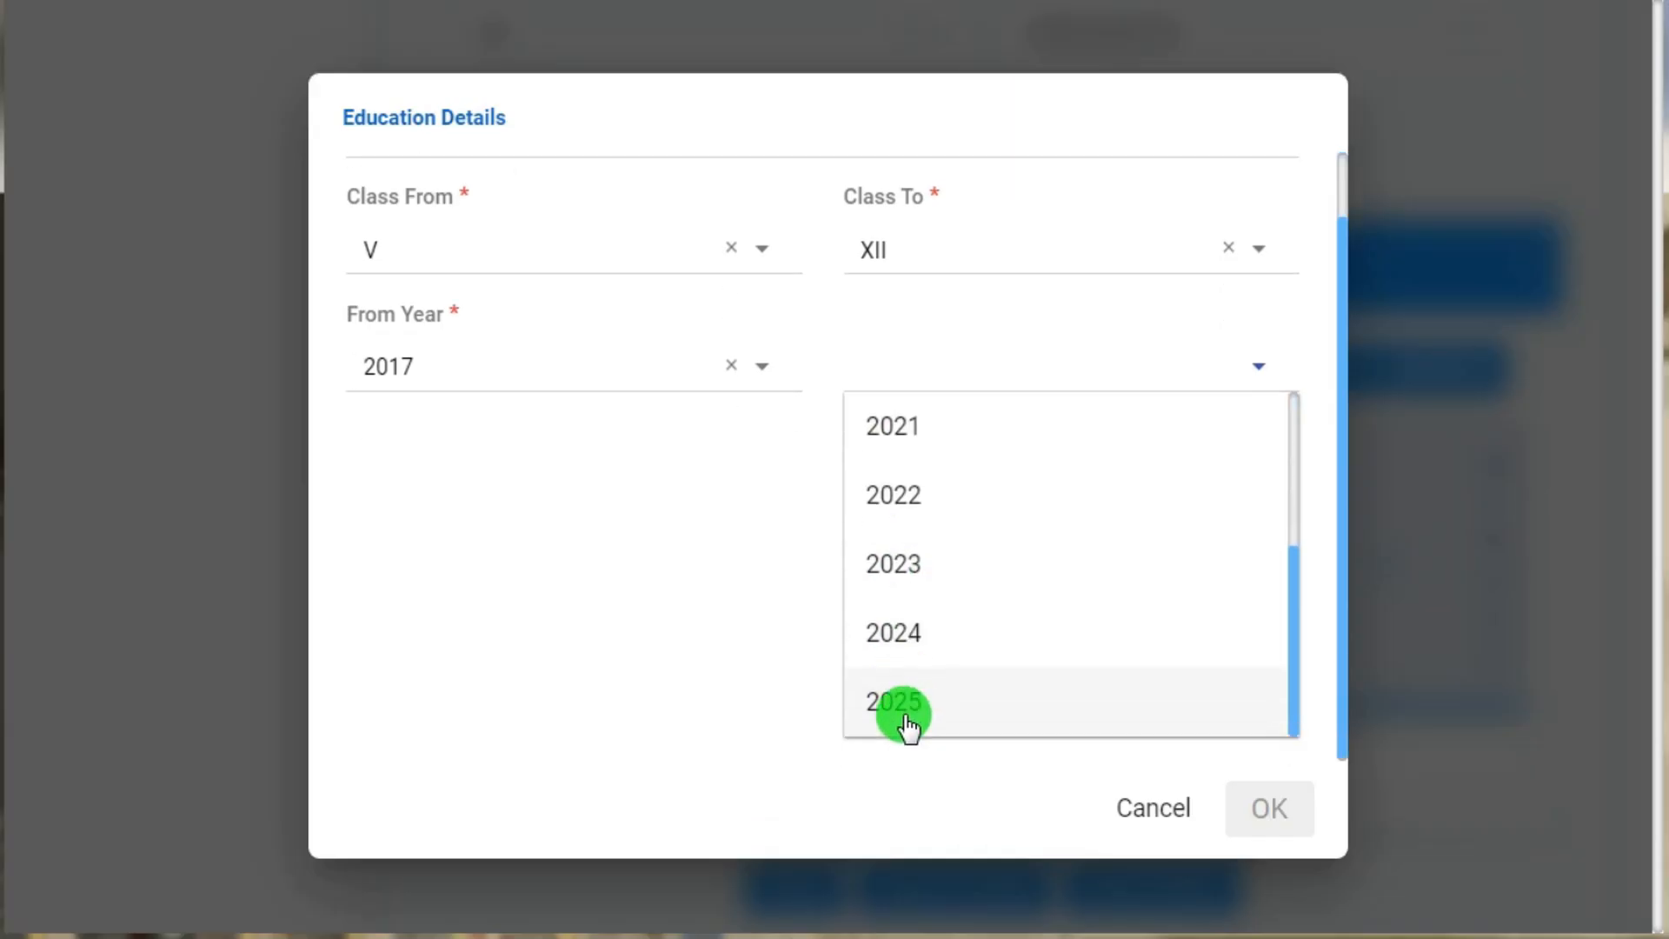
{"action": "left_click", "coordinate": [904, 715]}
{"action": "left_click", "coordinate": [1290, 678]}
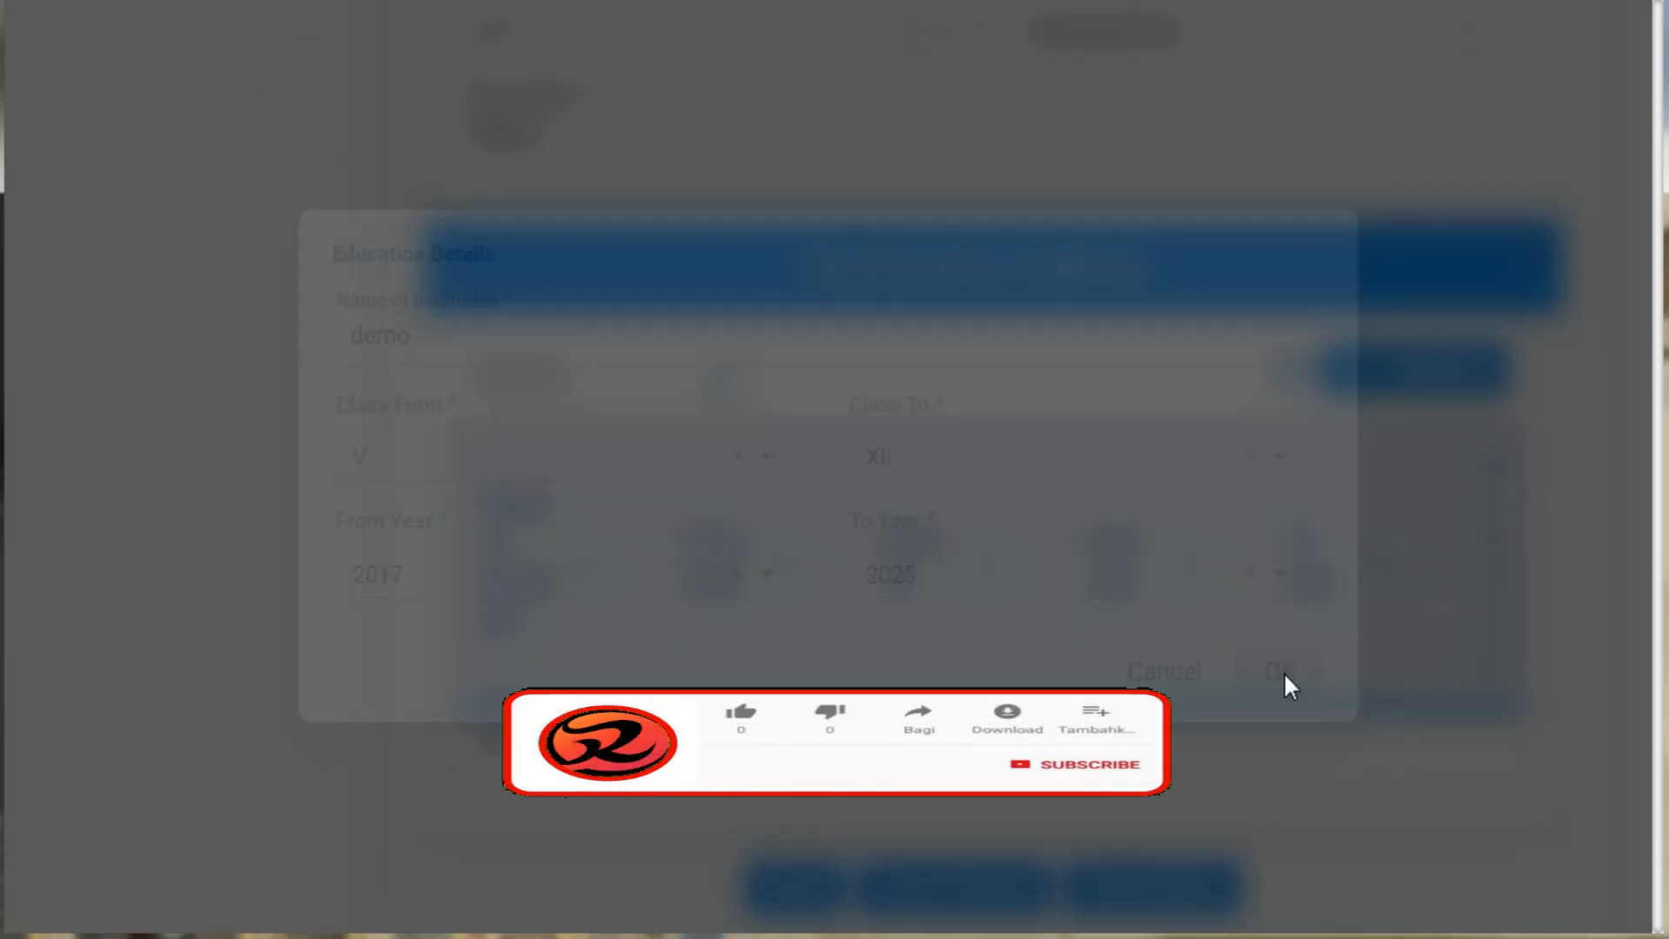
{"action": "scroll", "coordinate": [1314, 613], "scroll_direction": "down", "scroll_amount": 5}
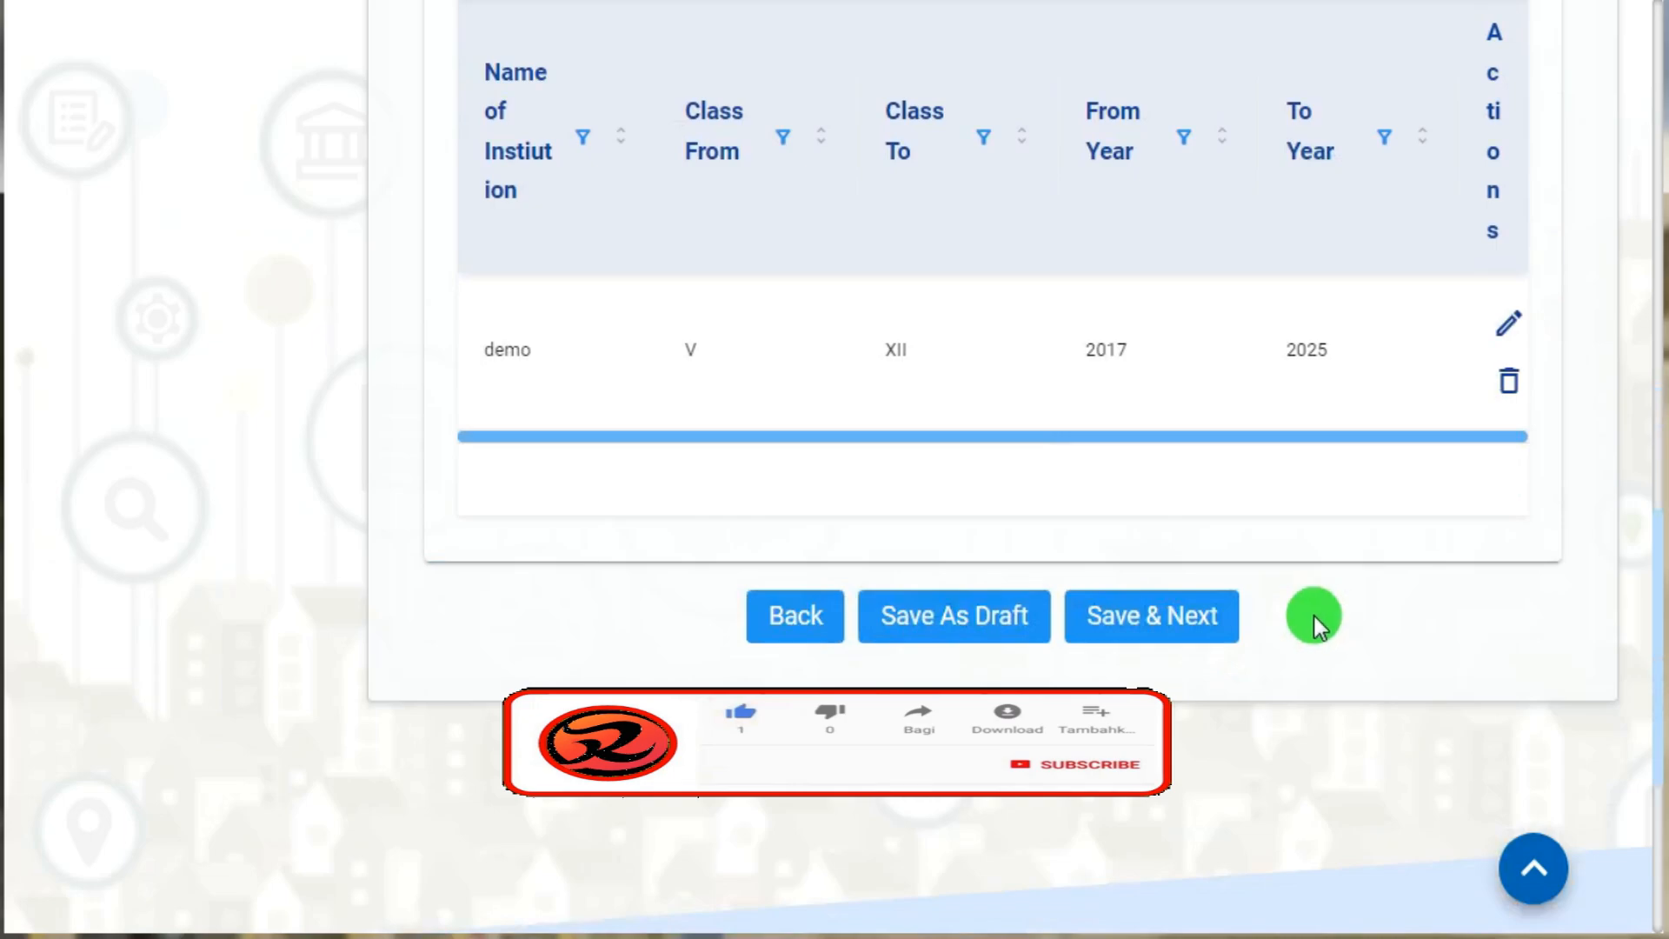
{"action": "left_click", "coordinate": [1149, 619]}
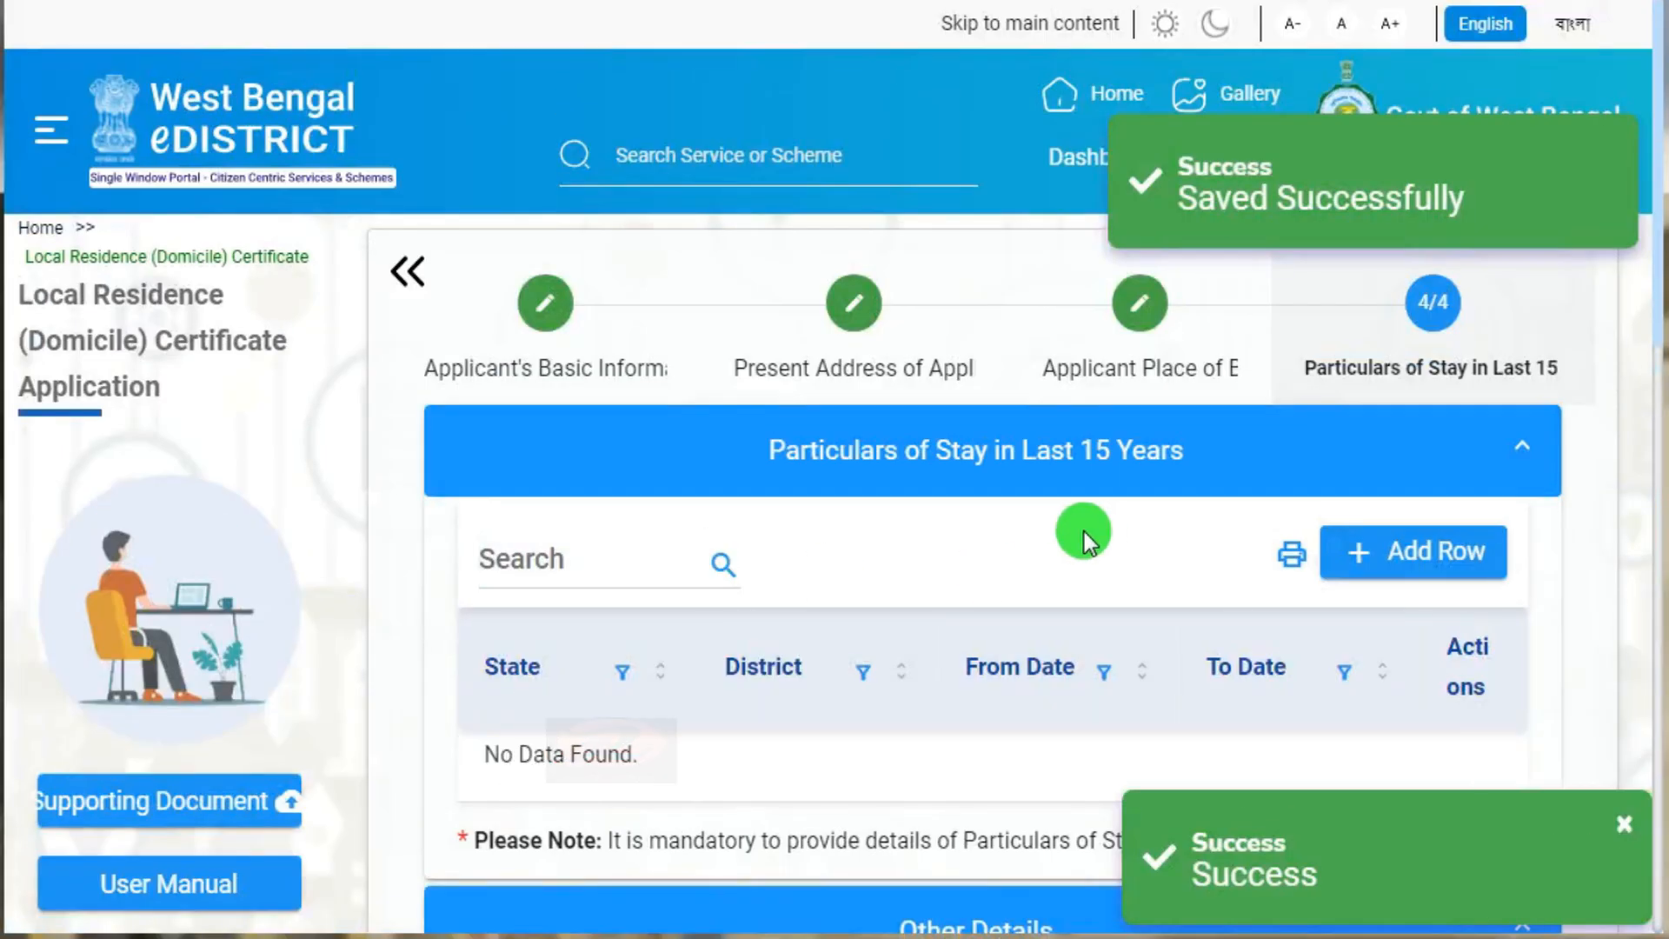
- Add a row to the particulars of stay in the last 15 years, using the same address as the Permanent Address of Applicant
{"action": "scroll", "coordinate": [1083, 532], "scroll_direction": "down", "scroll_amount": 3}
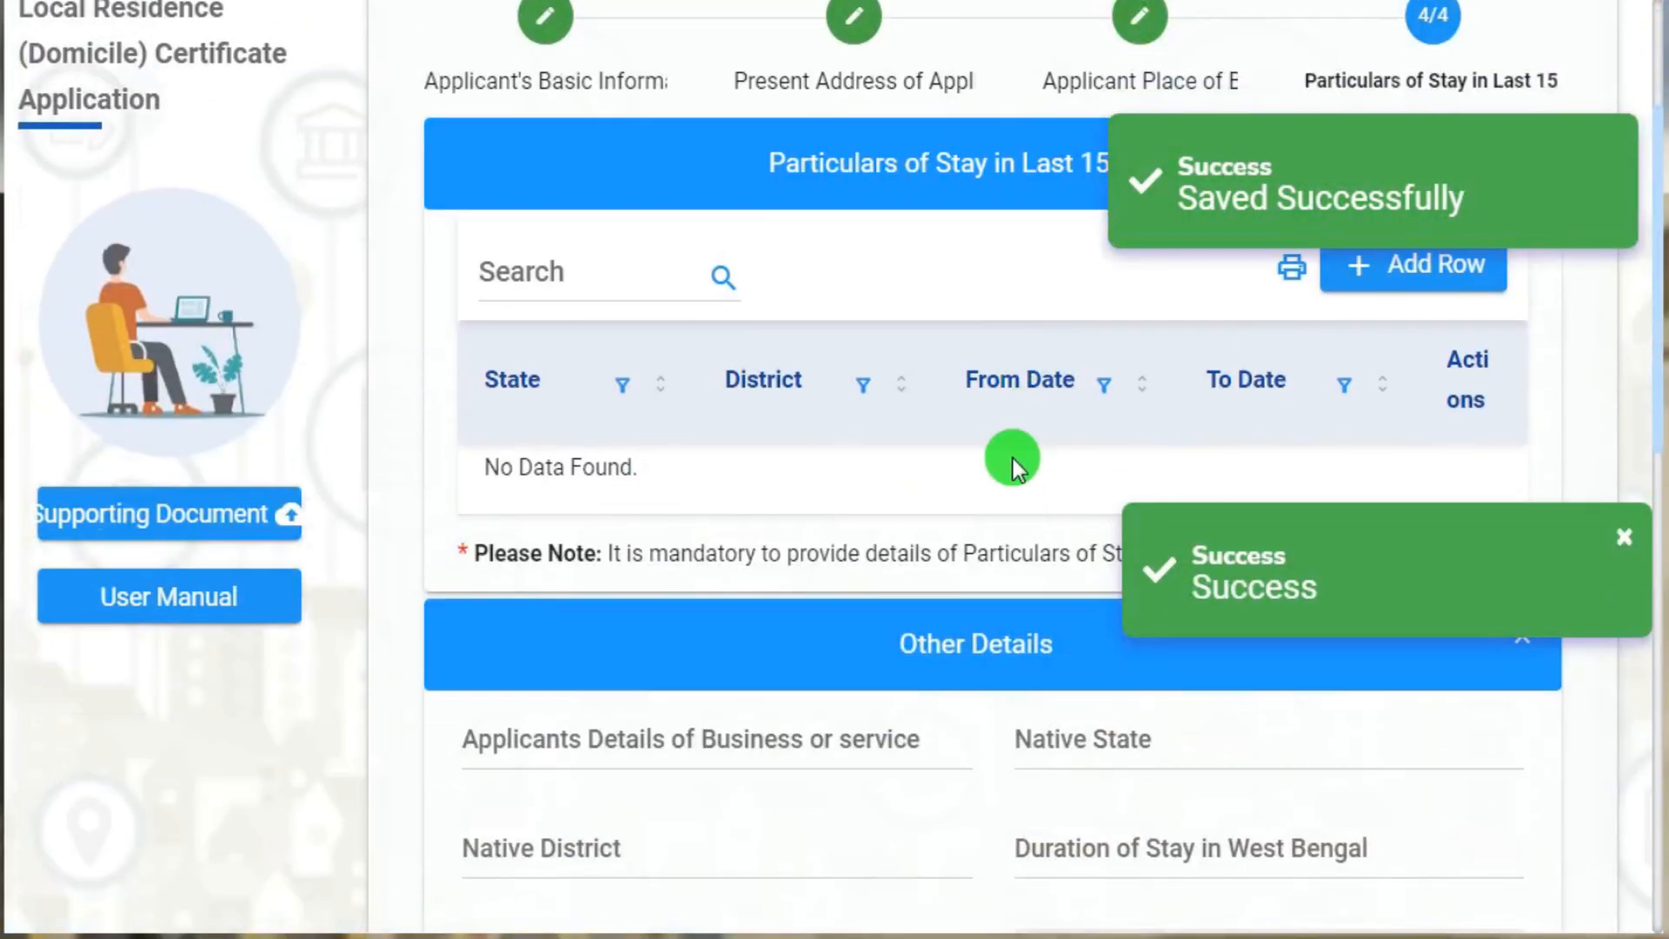
{"action": "scroll", "coordinate": [868, 533], "scroll_direction": "down", "scroll_amount": 5}
{"action": "scroll", "coordinate": [850, 545], "scroll_direction": "up", "scroll_amount": 5}
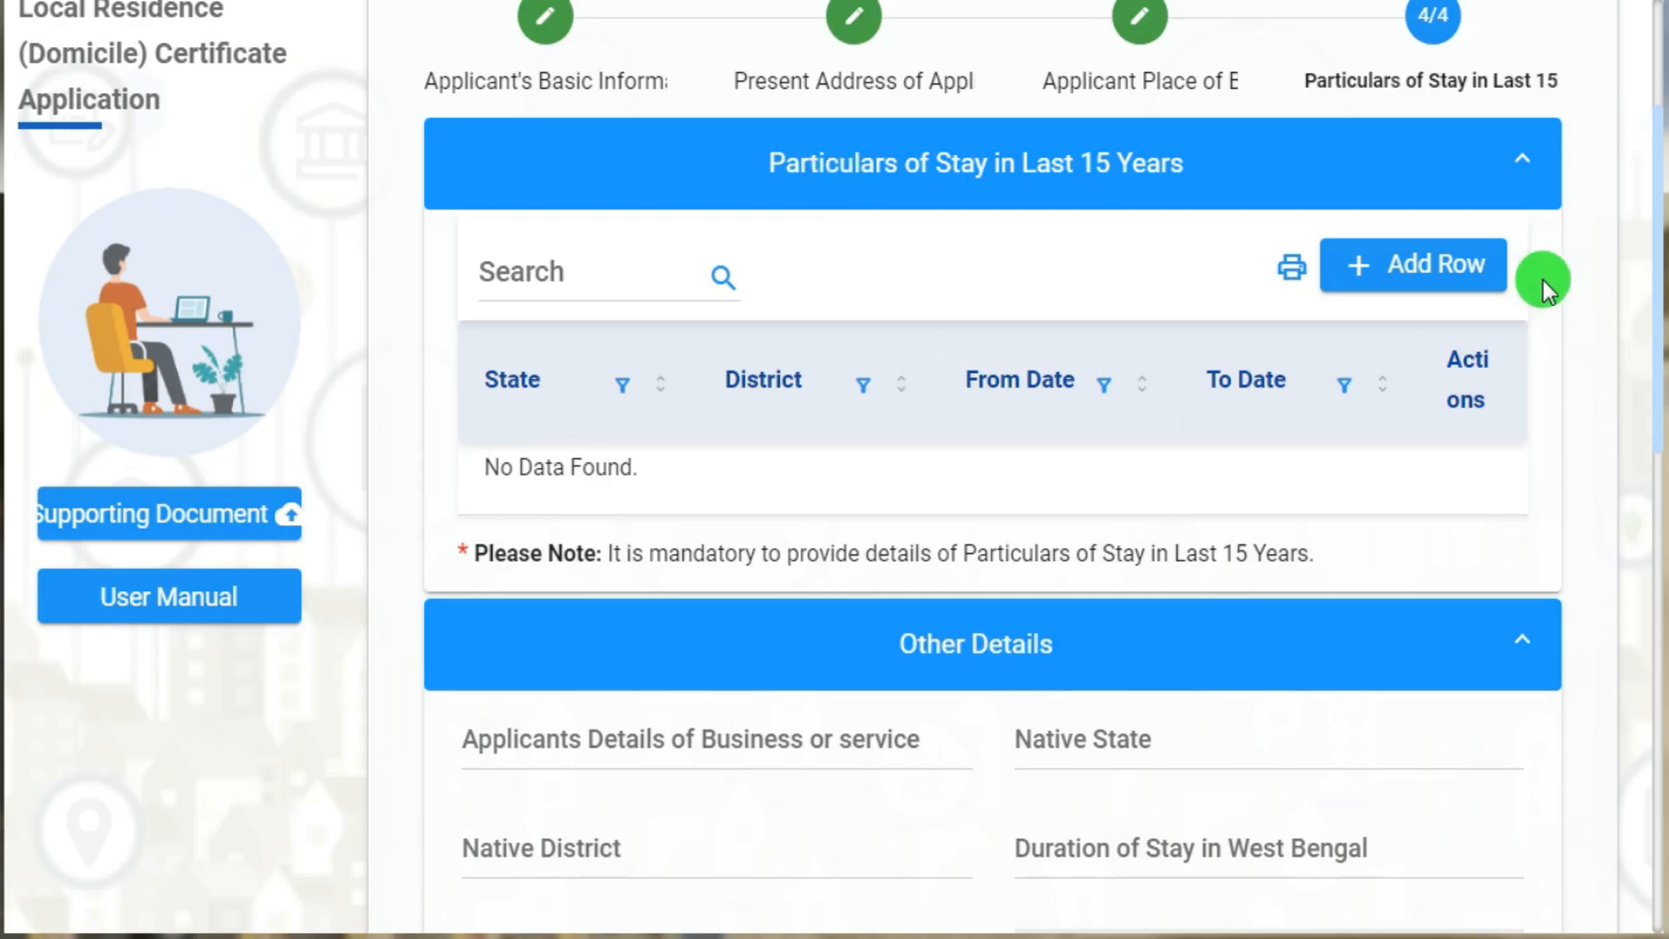
{"action": "left_click", "coordinate": [1449, 273]}
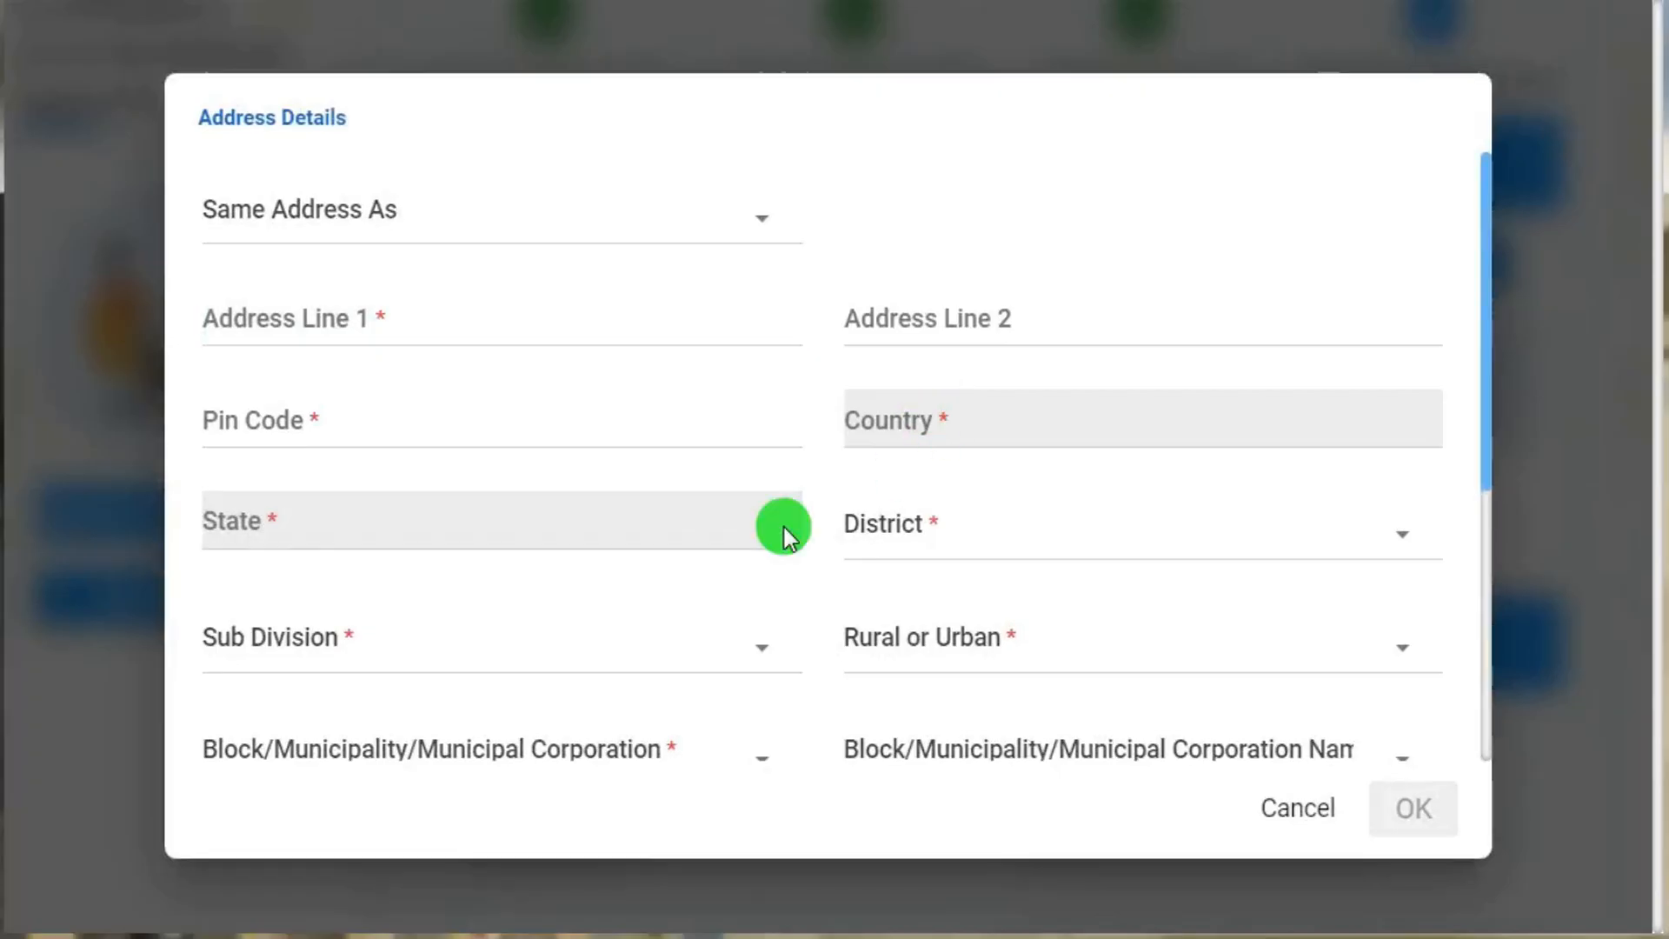
{"action": "left_click", "coordinate": [462, 216]}
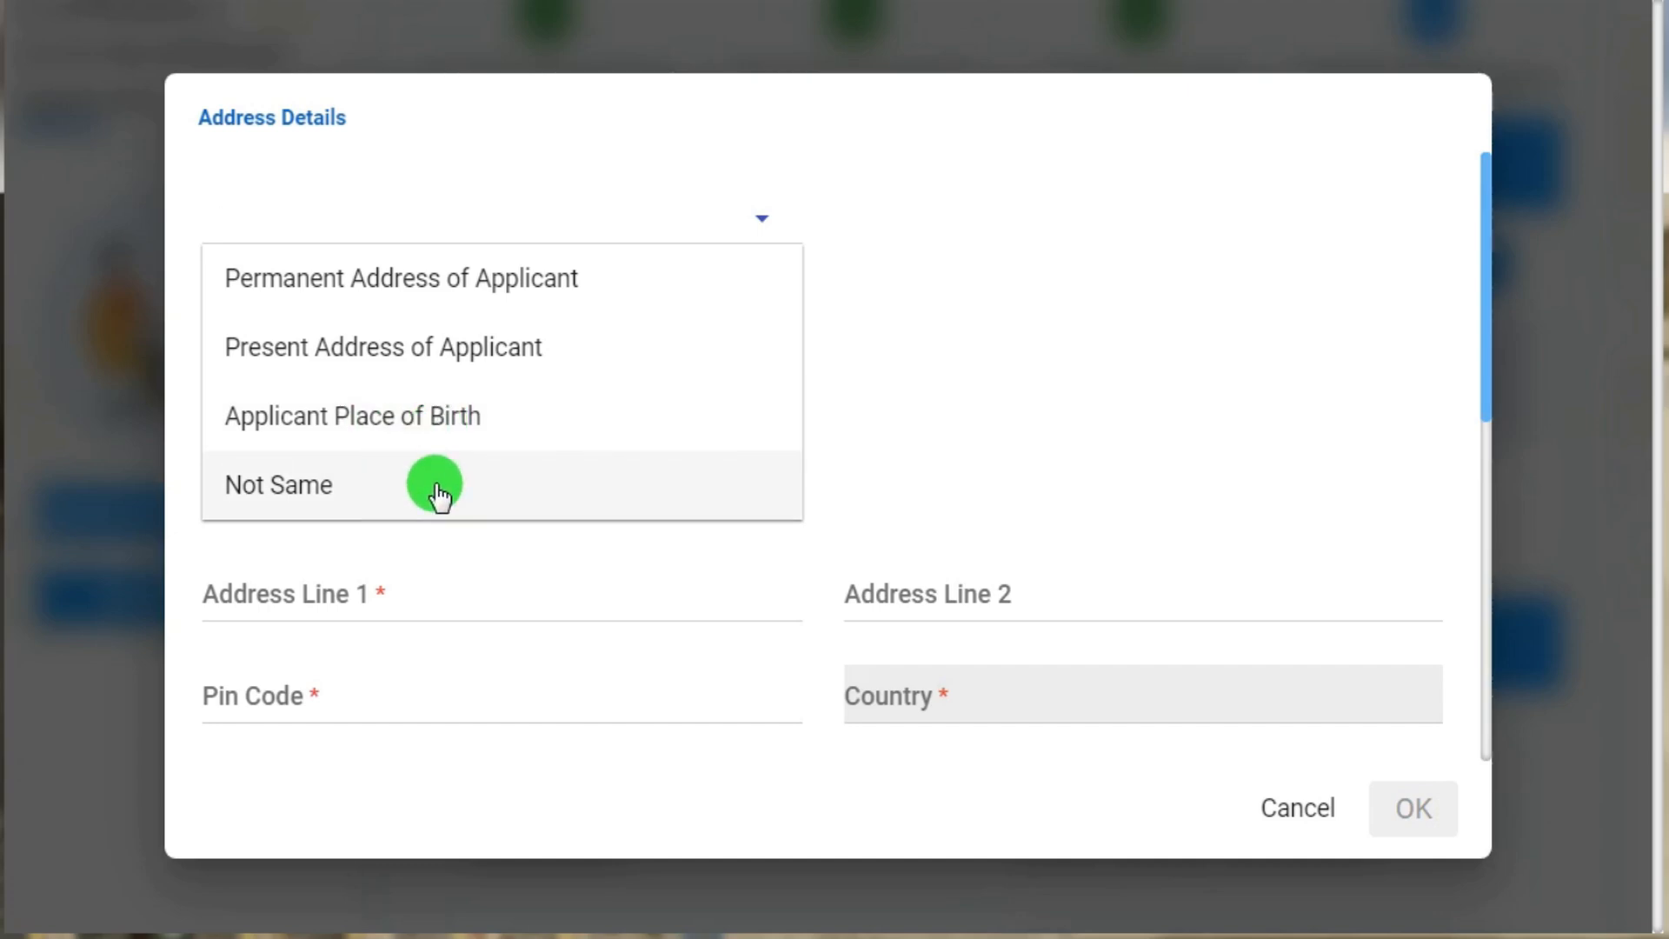
{"action": "left_click", "coordinate": [435, 284]}
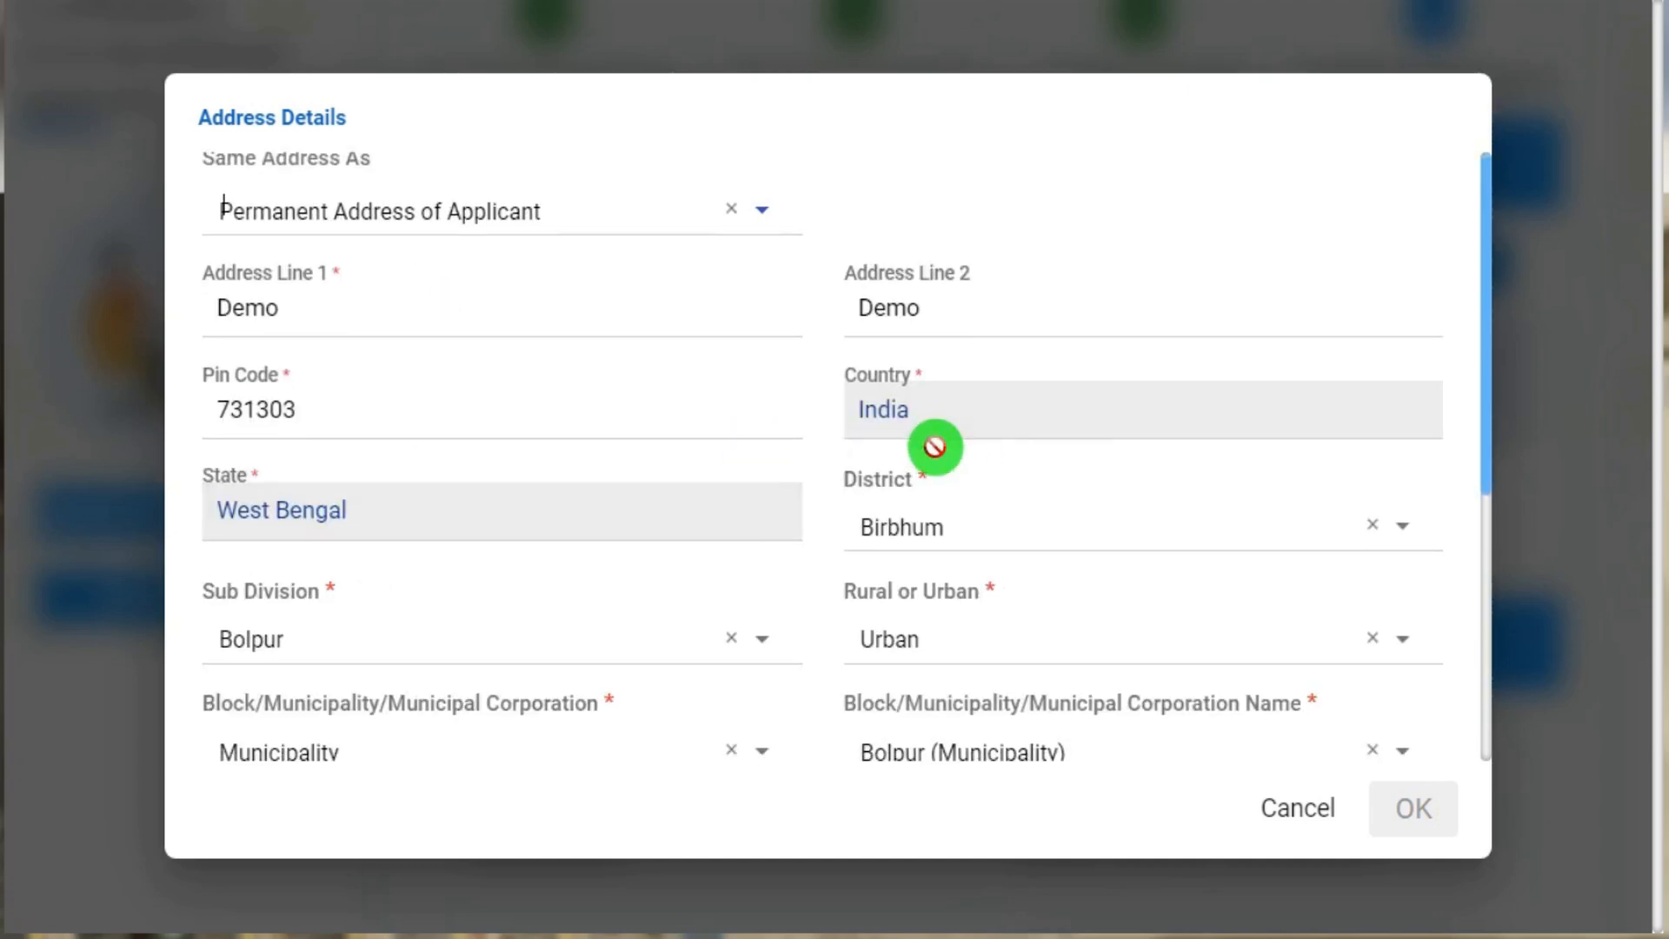
{"action": "scroll", "coordinate": [931, 444], "scroll_direction": "down", "scroll_amount": 5}
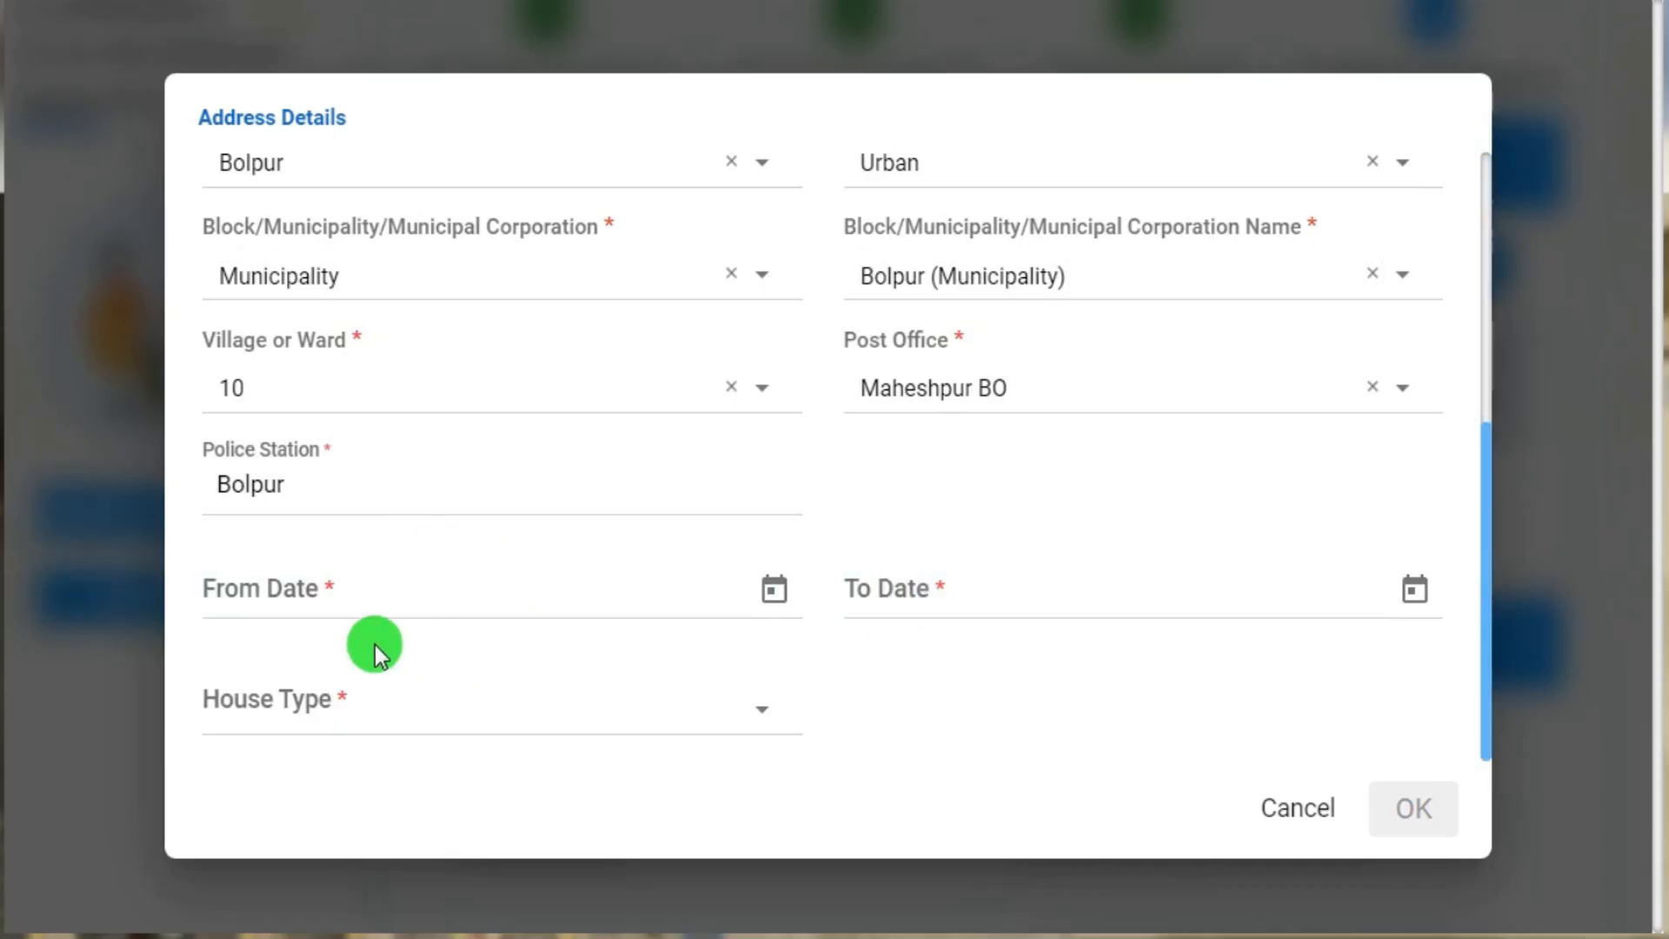
- Set the From Date of the stay entry to 27/07/2001
{"action": "left_click", "coordinate": [394, 596]}
{"action": "left_click", "coordinate": [255, 507]}
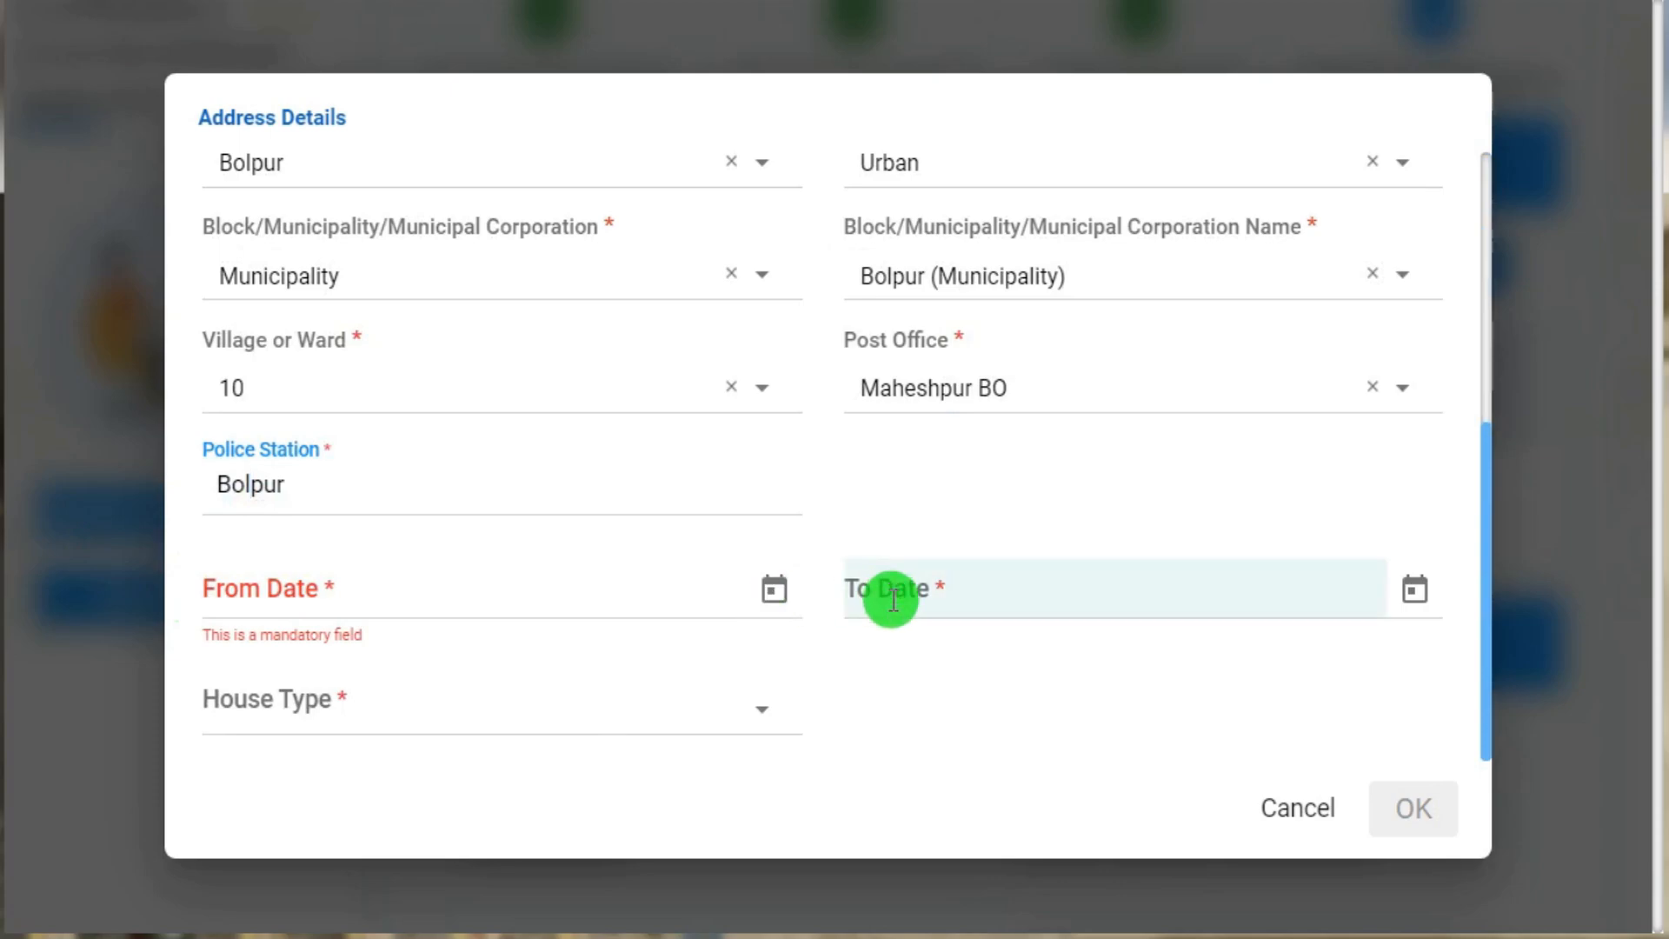
{"action": "left_click", "coordinate": [787, 600]}
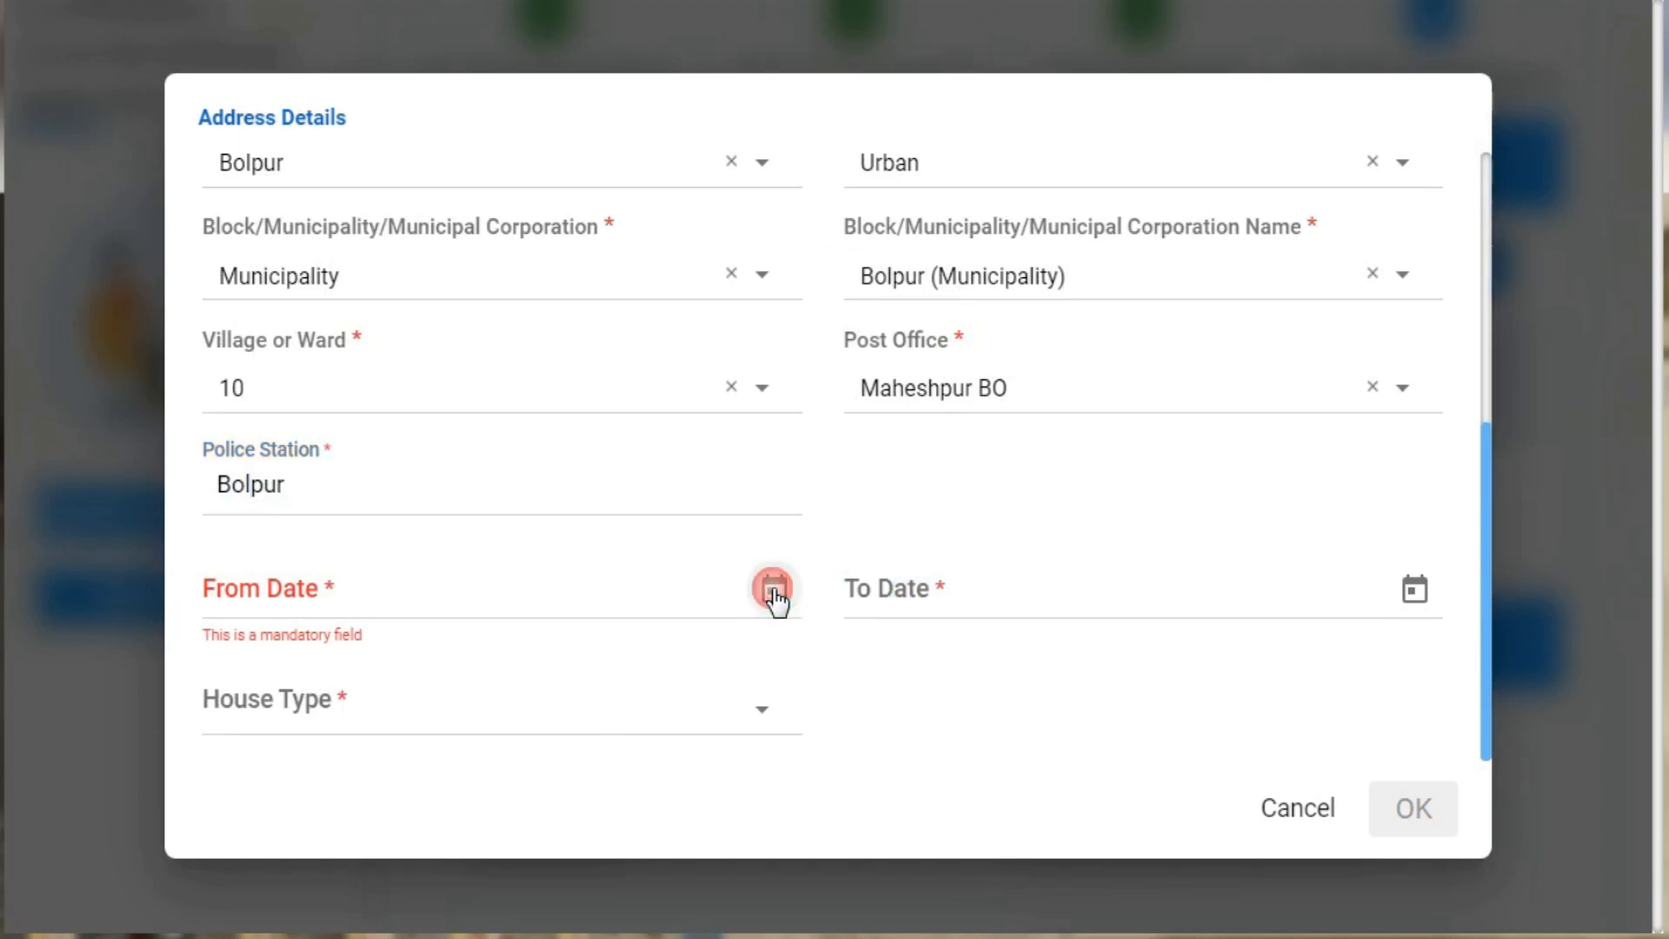
{"action": "left_click", "coordinate": [316, 102]}
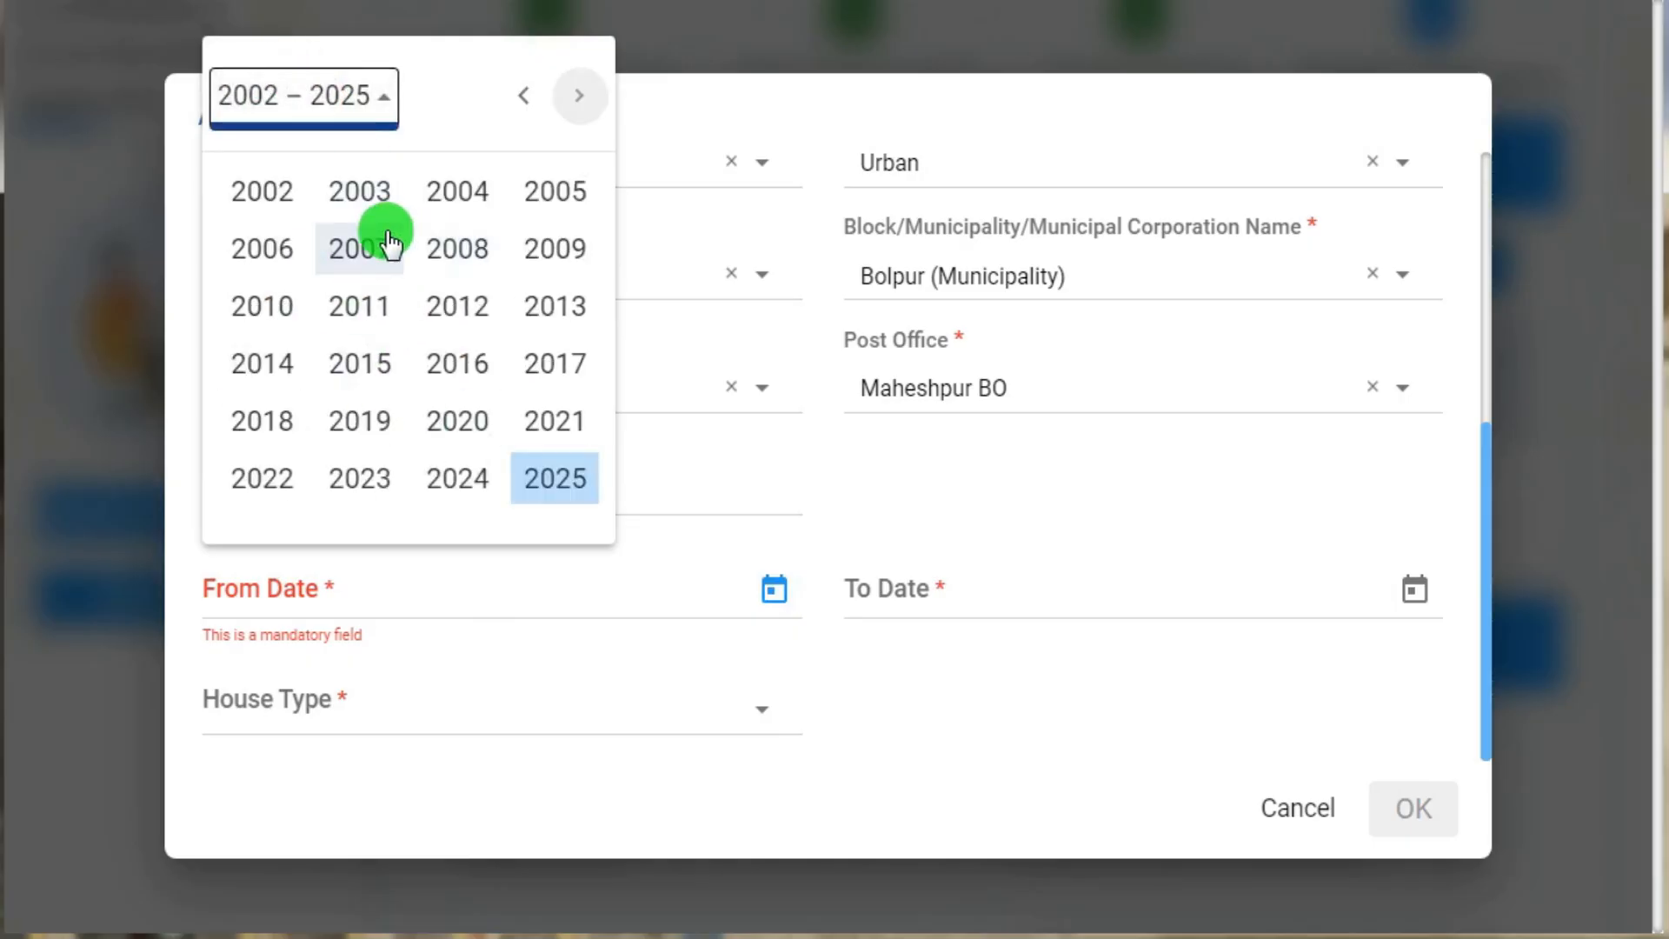
{"action": "left_click", "coordinate": [524, 98]}
{"action": "left_click", "coordinate": [524, 100]}
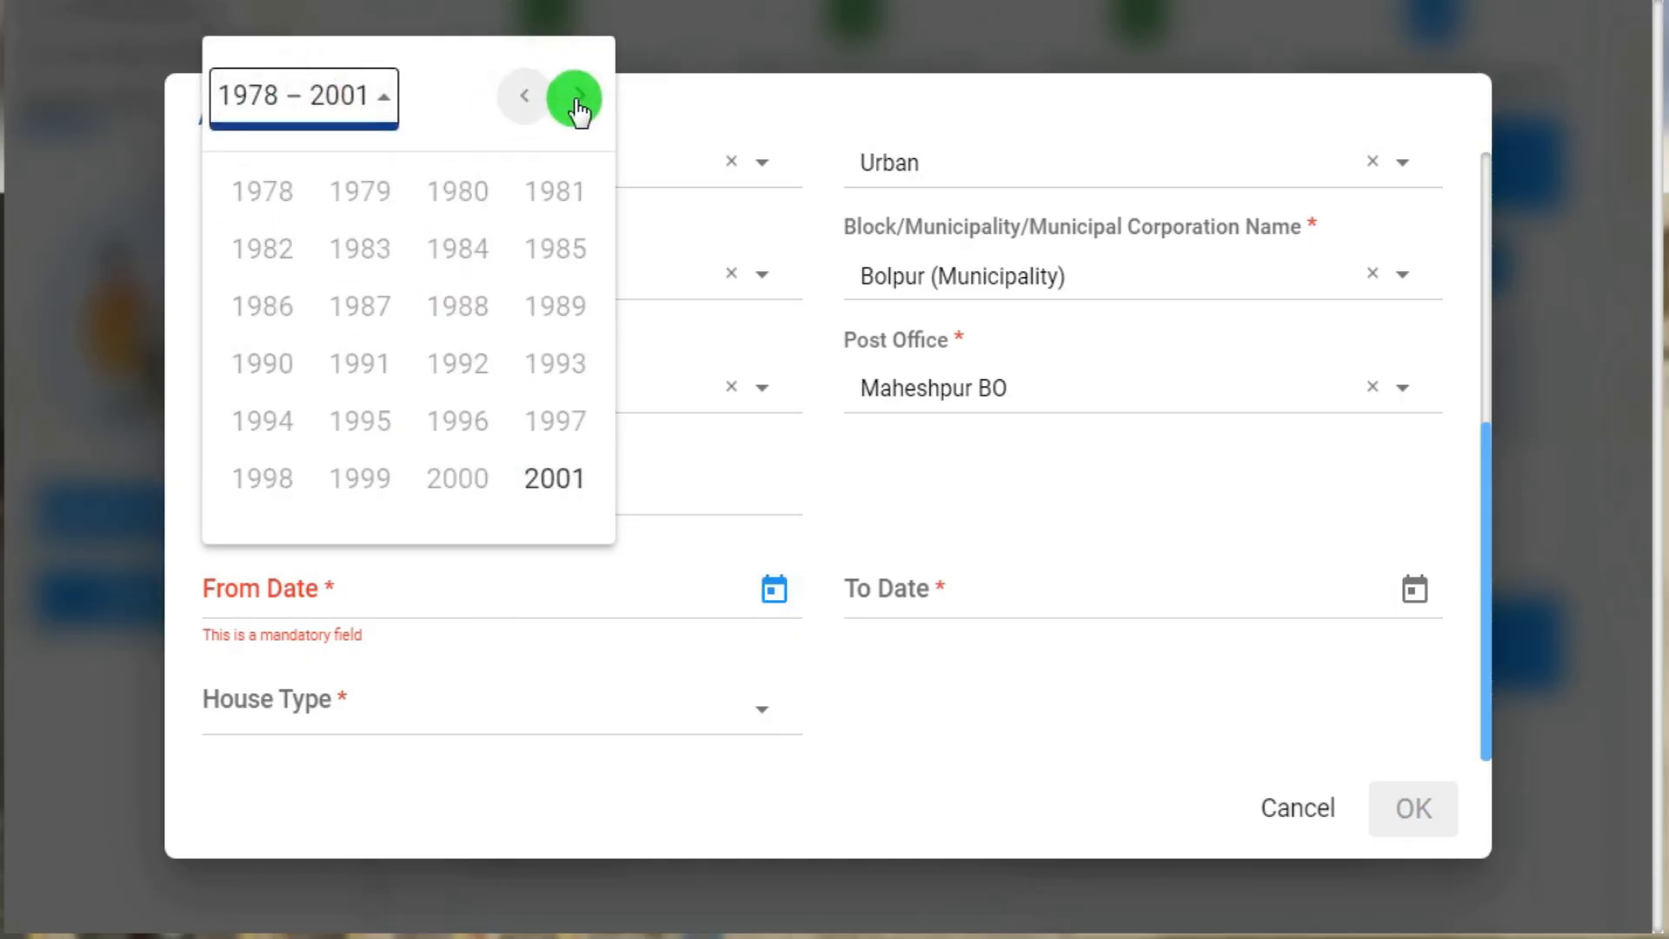
{"action": "left_click", "coordinate": [563, 487]}
{"action": "left_click", "coordinate": [472, 317]}
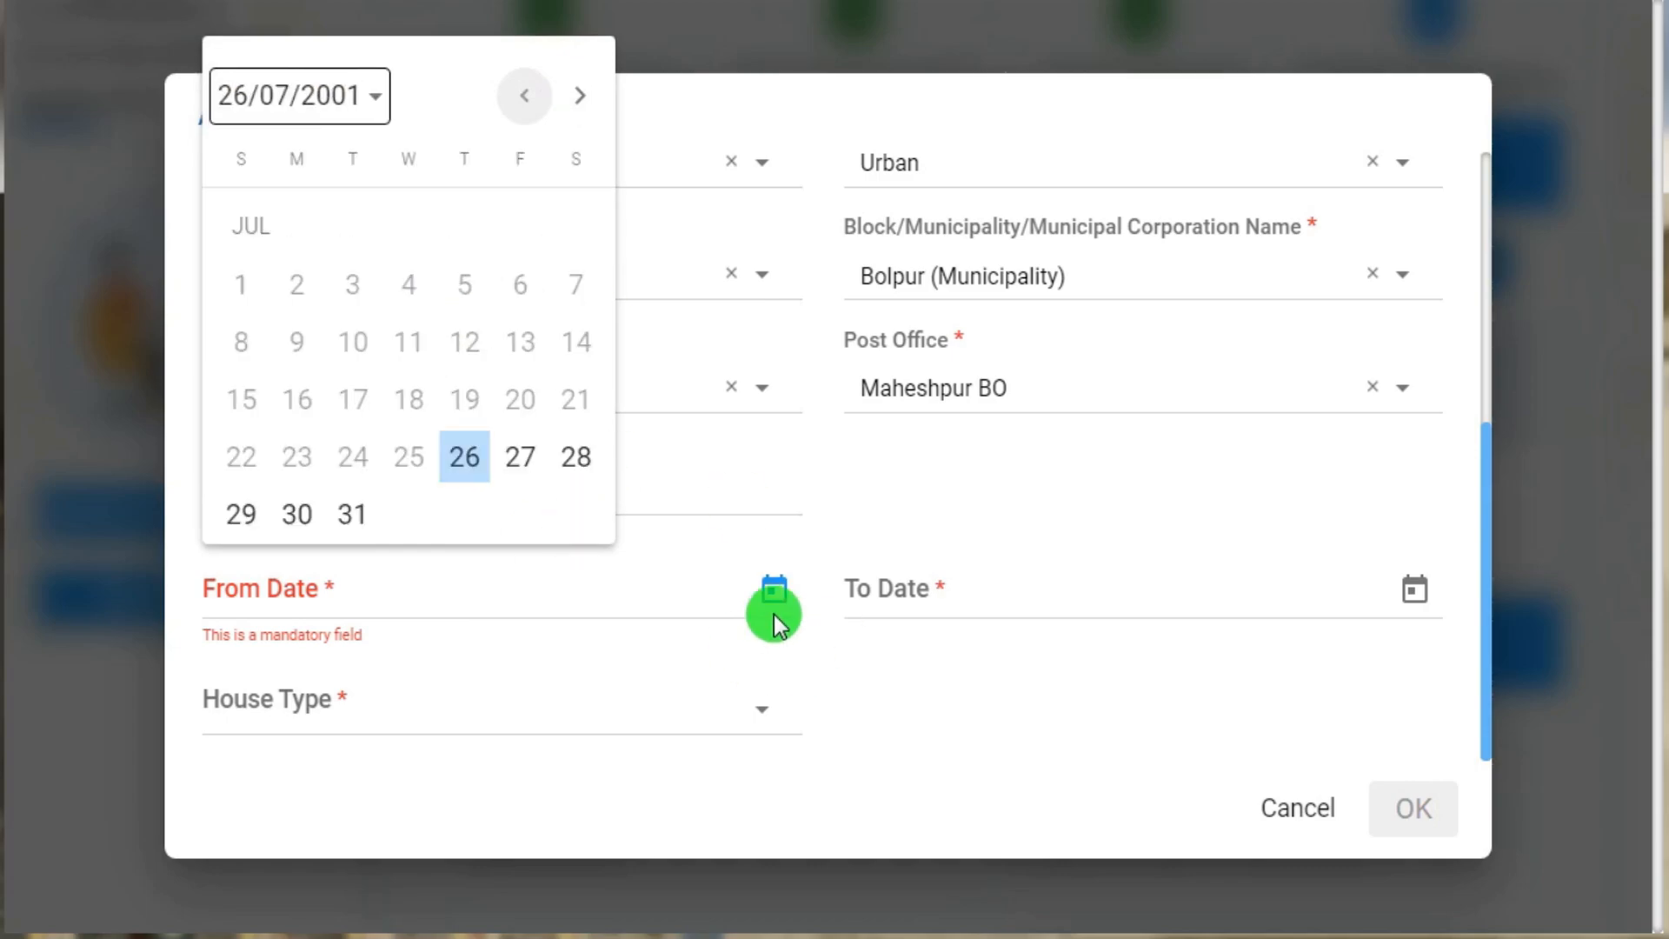
{"action": "left_click", "coordinate": [515, 461]}
- Set the To Date of the stay entry to 17/03/2025
{"action": "left_click", "coordinate": [917, 582]}
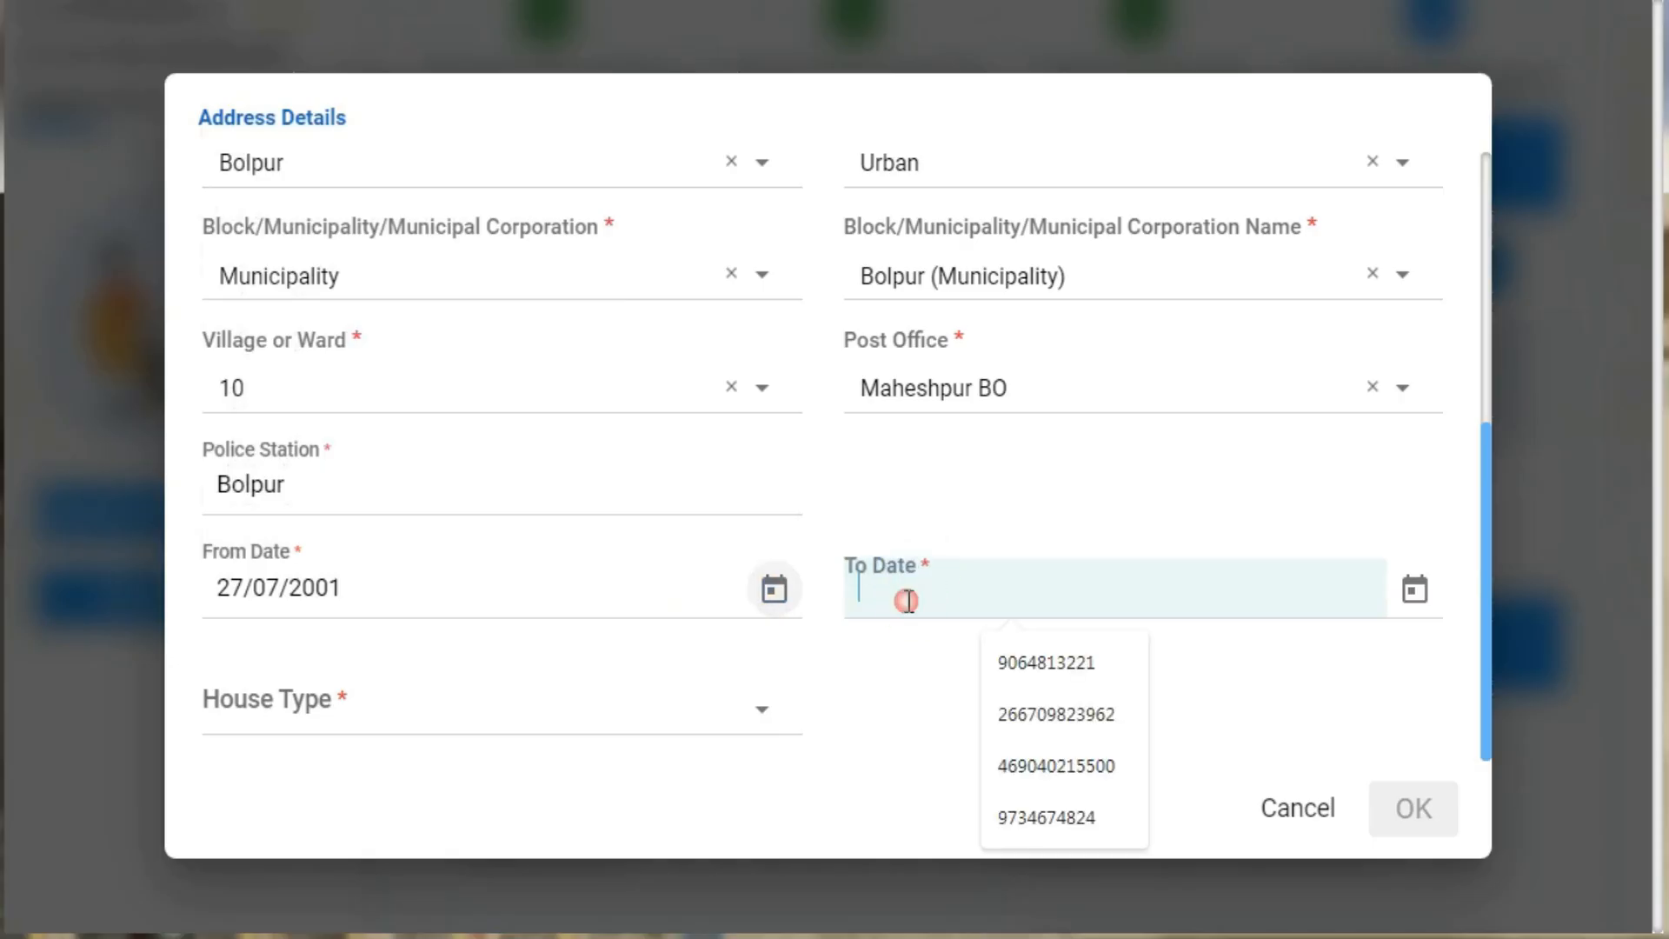
{"action": "left_click", "coordinate": [1415, 591]}
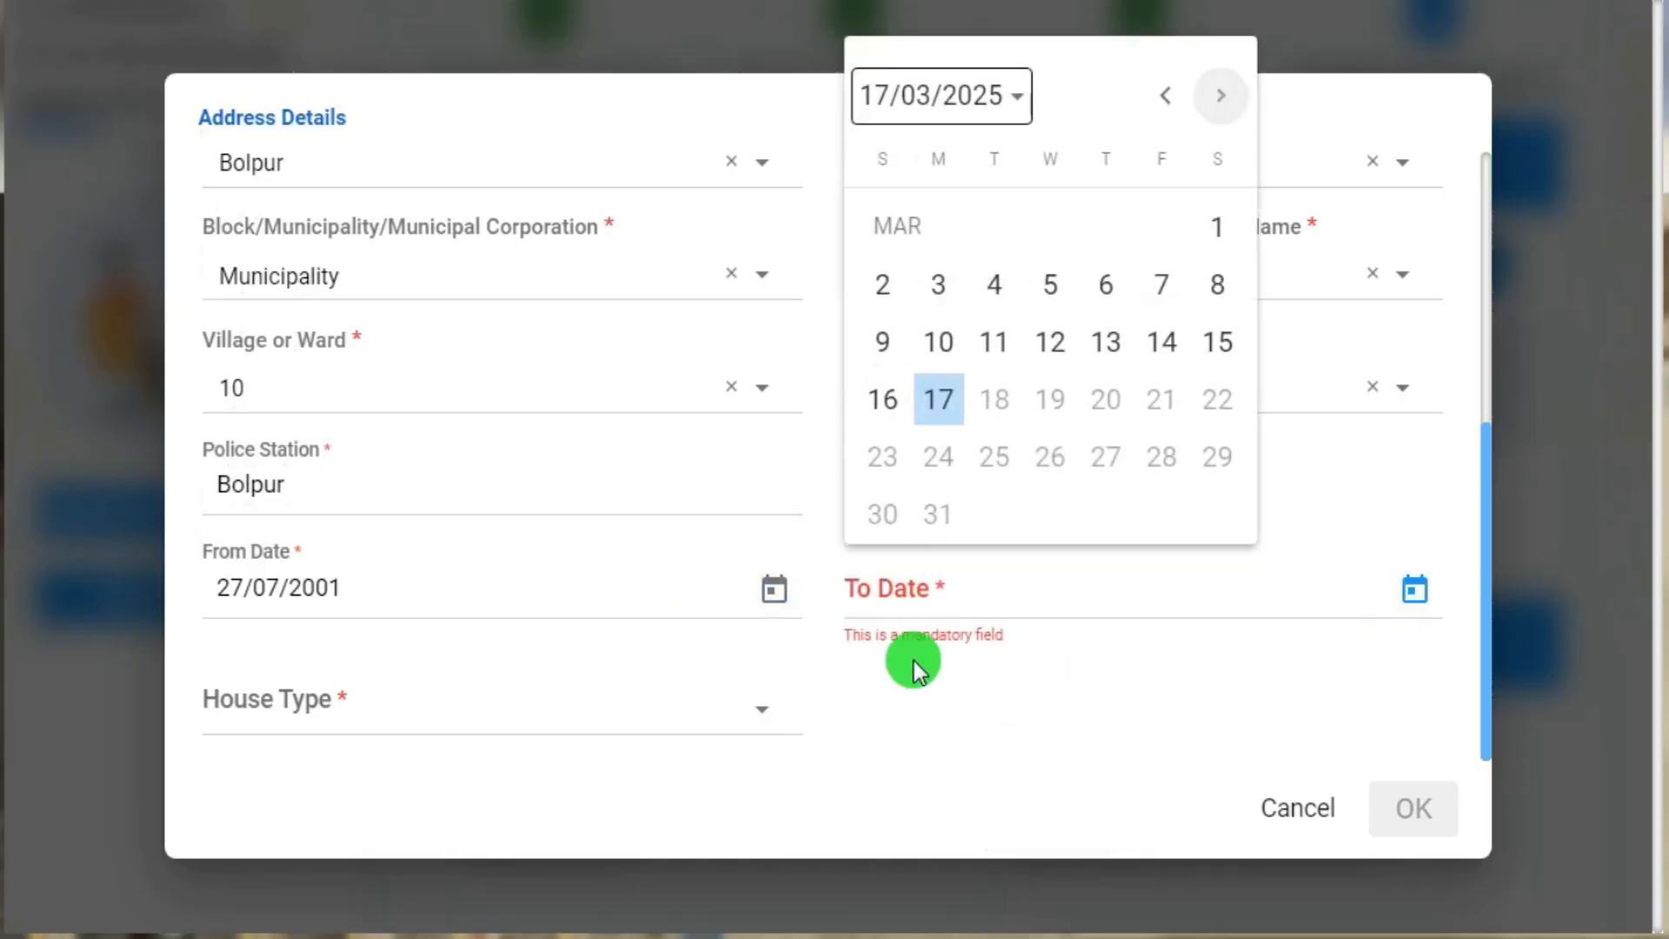
{"action": "left_click", "coordinate": [939, 405]}
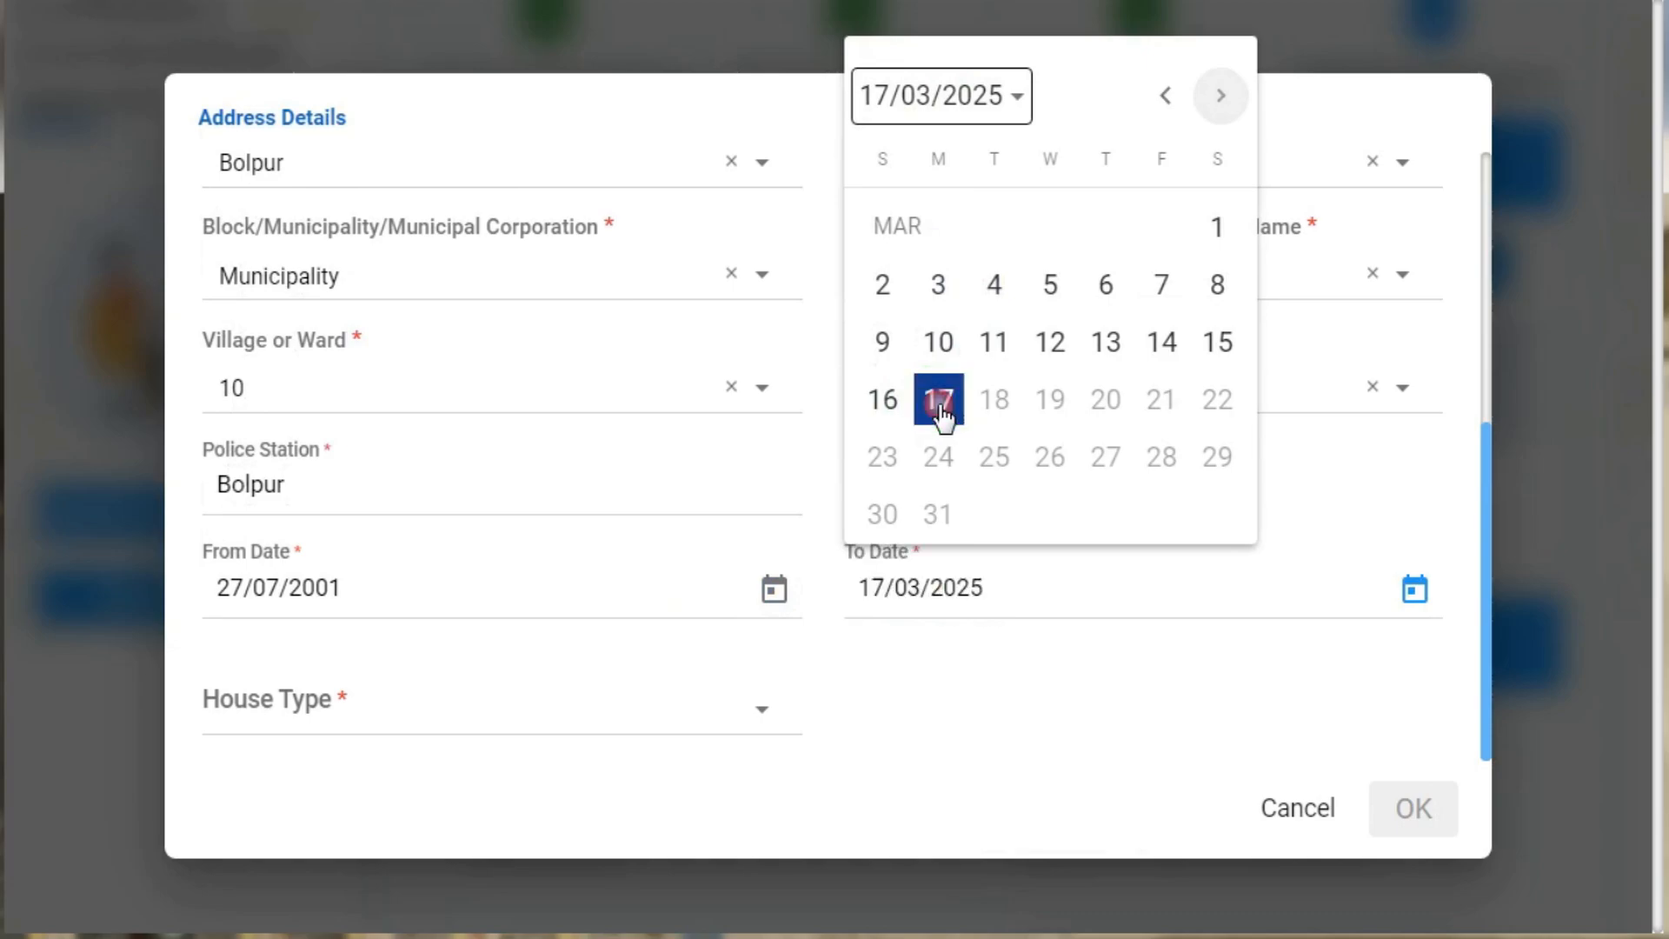
{"action": "left_click", "coordinate": [944, 713]}
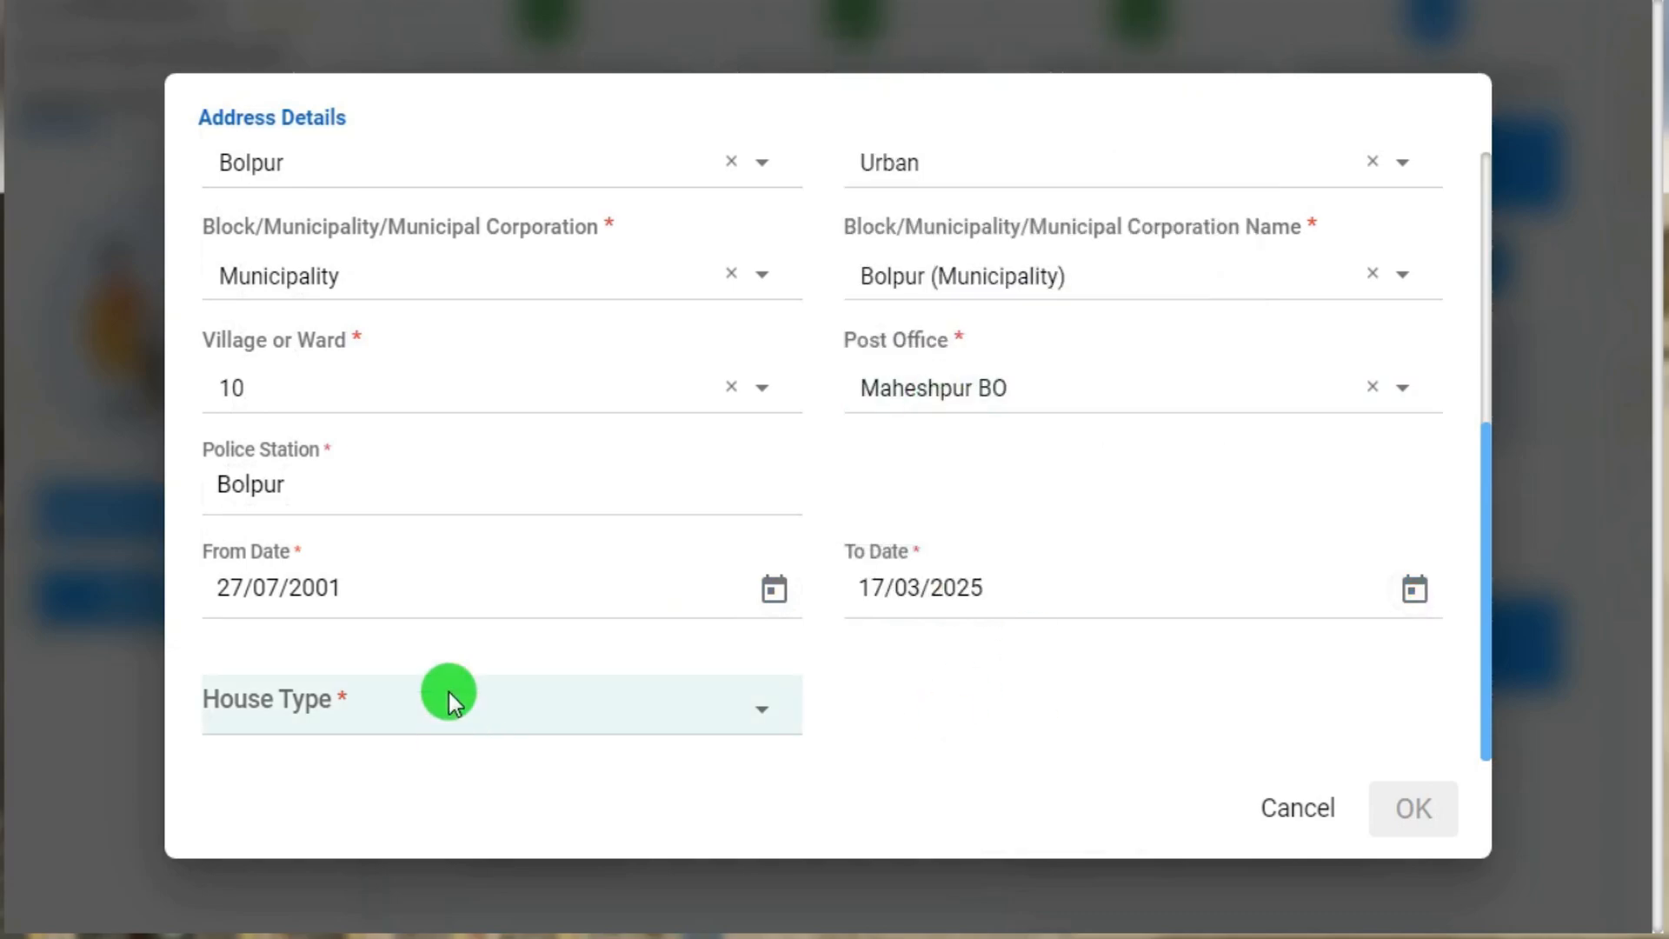
- Set the house type of the stay entry to Own and confirm the entry
{"action": "left_click", "coordinate": [430, 711]}
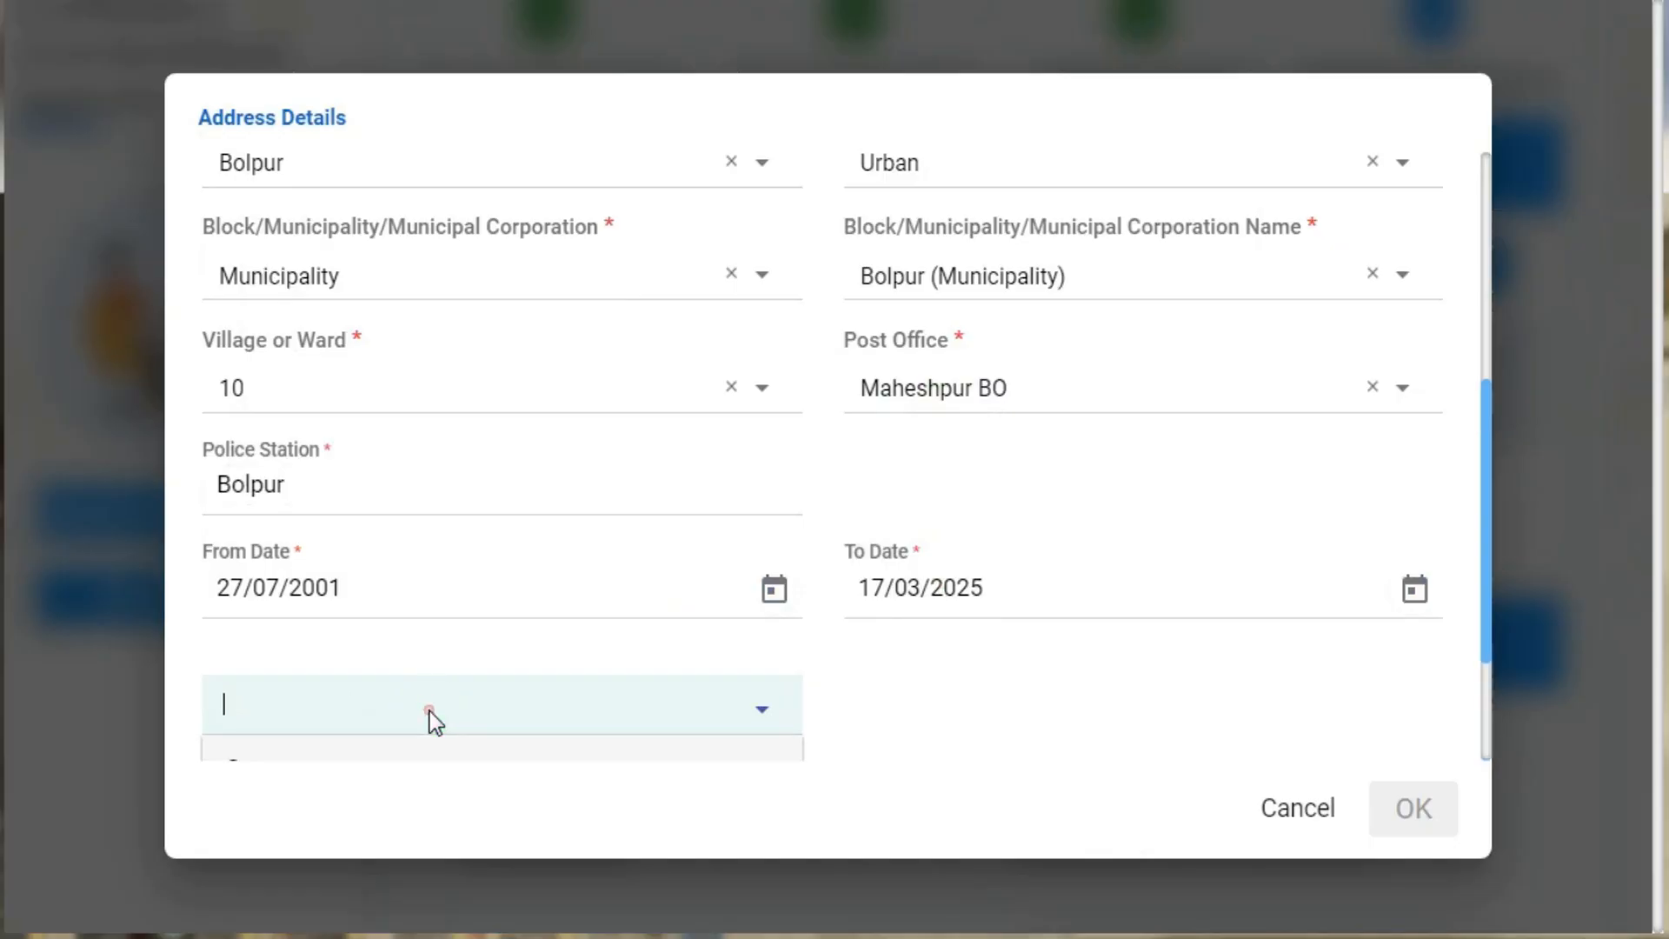
{"action": "scroll", "coordinate": [363, 764], "scroll_direction": "down", "scroll_amount": 3}
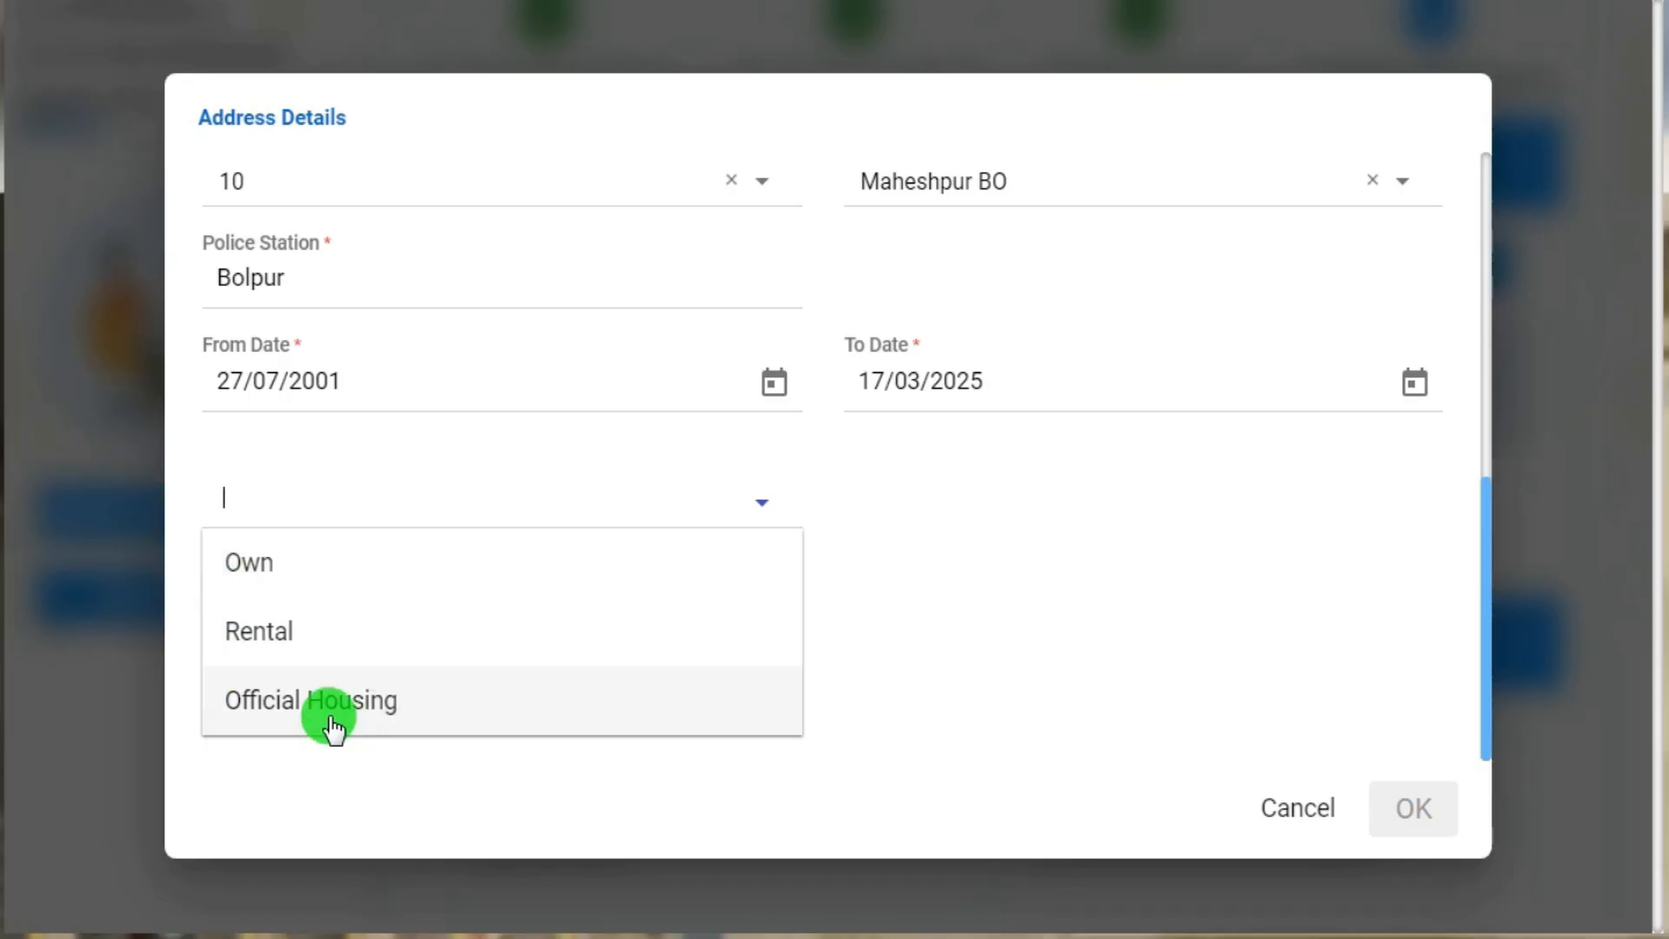
{"action": "left_click", "coordinate": [321, 567]}
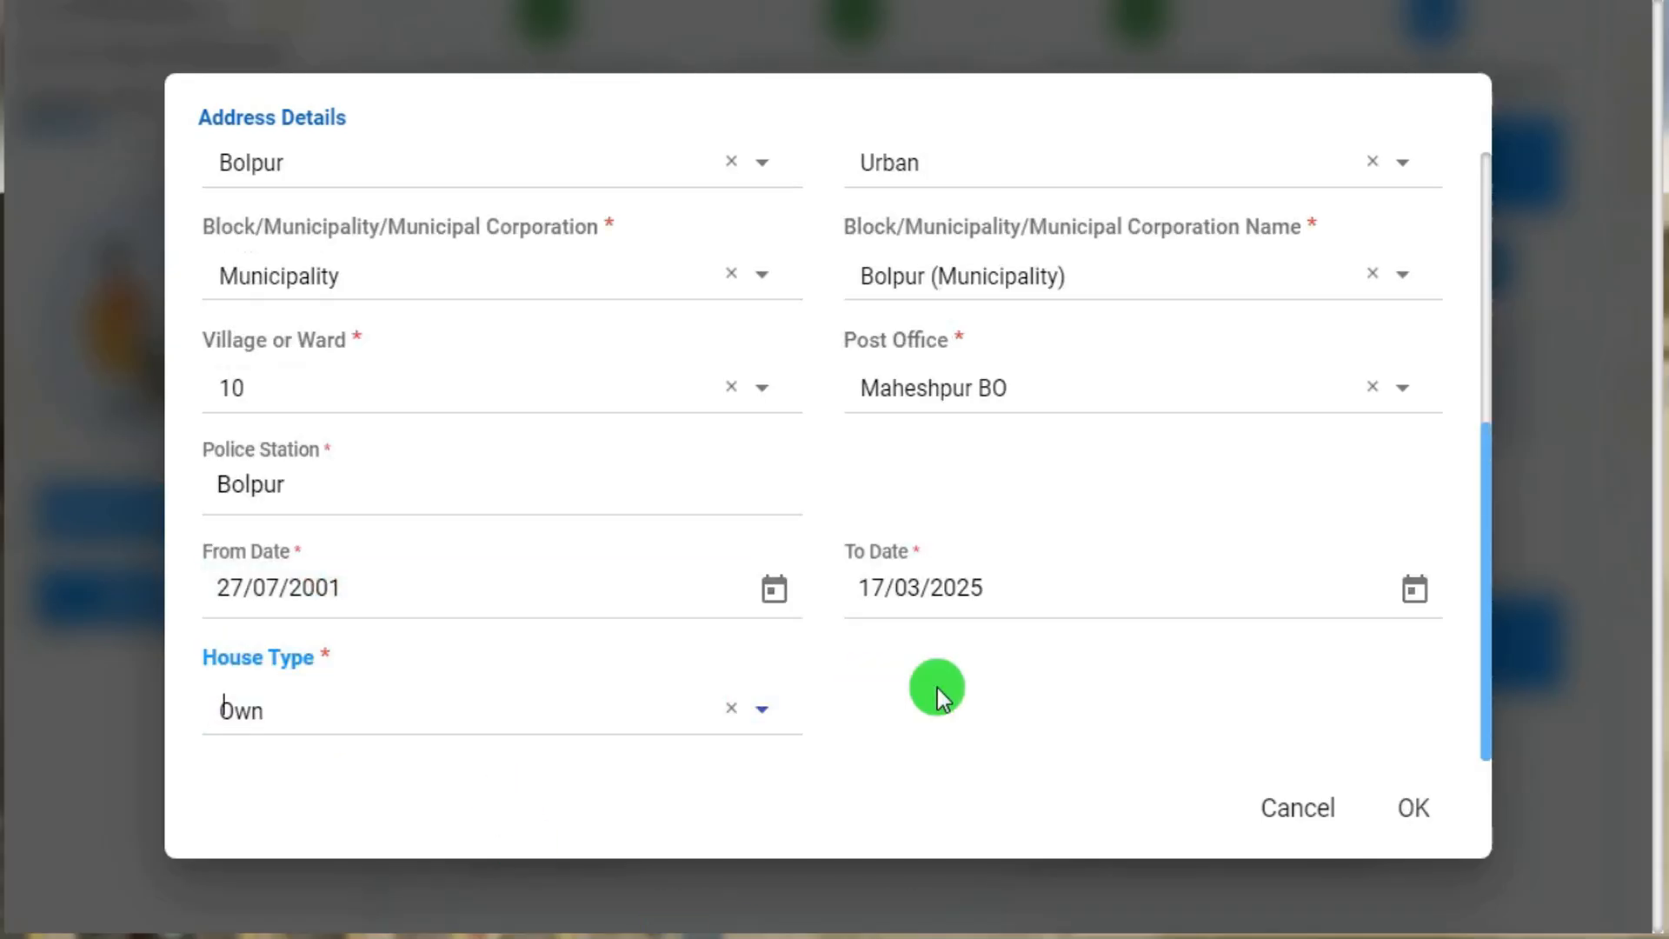
{"action": "left_click", "coordinate": [1412, 809]}
- Answer NO in the other details for both possession of immovable property and migration from another state or country
{"action": "scroll", "coordinate": [956, 609], "scroll_direction": "down", "scroll_amount": 1}
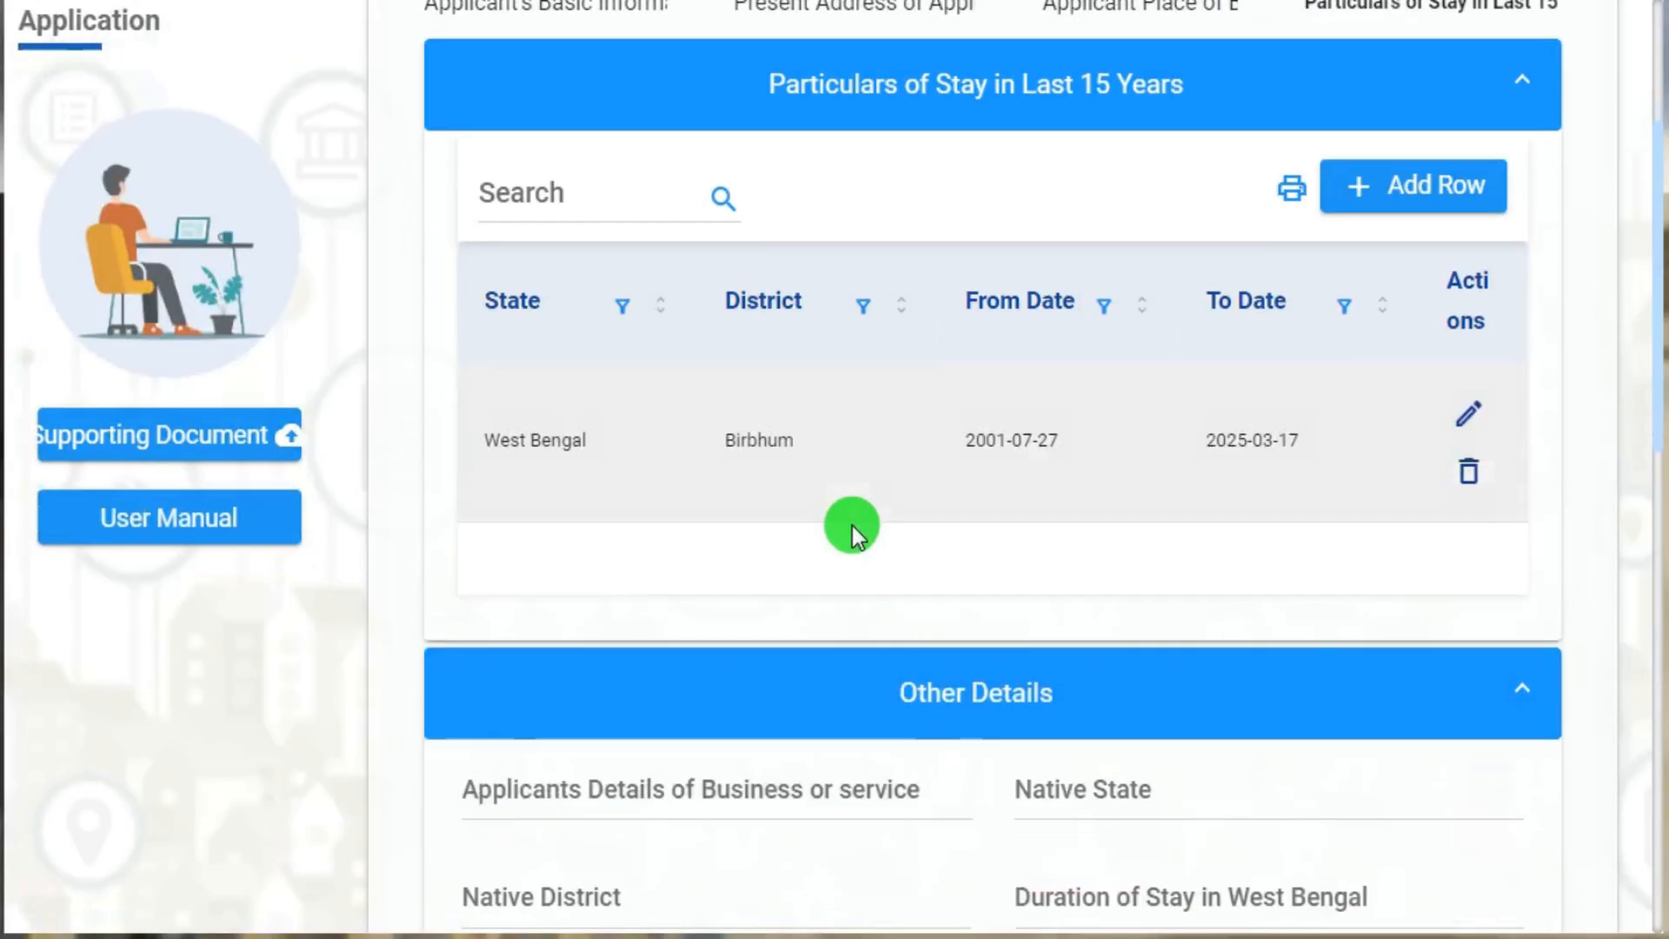
{"action": "scroll", "coordinate": [852, 526], "scroll_direction": "down", "scroll_amount": 5}
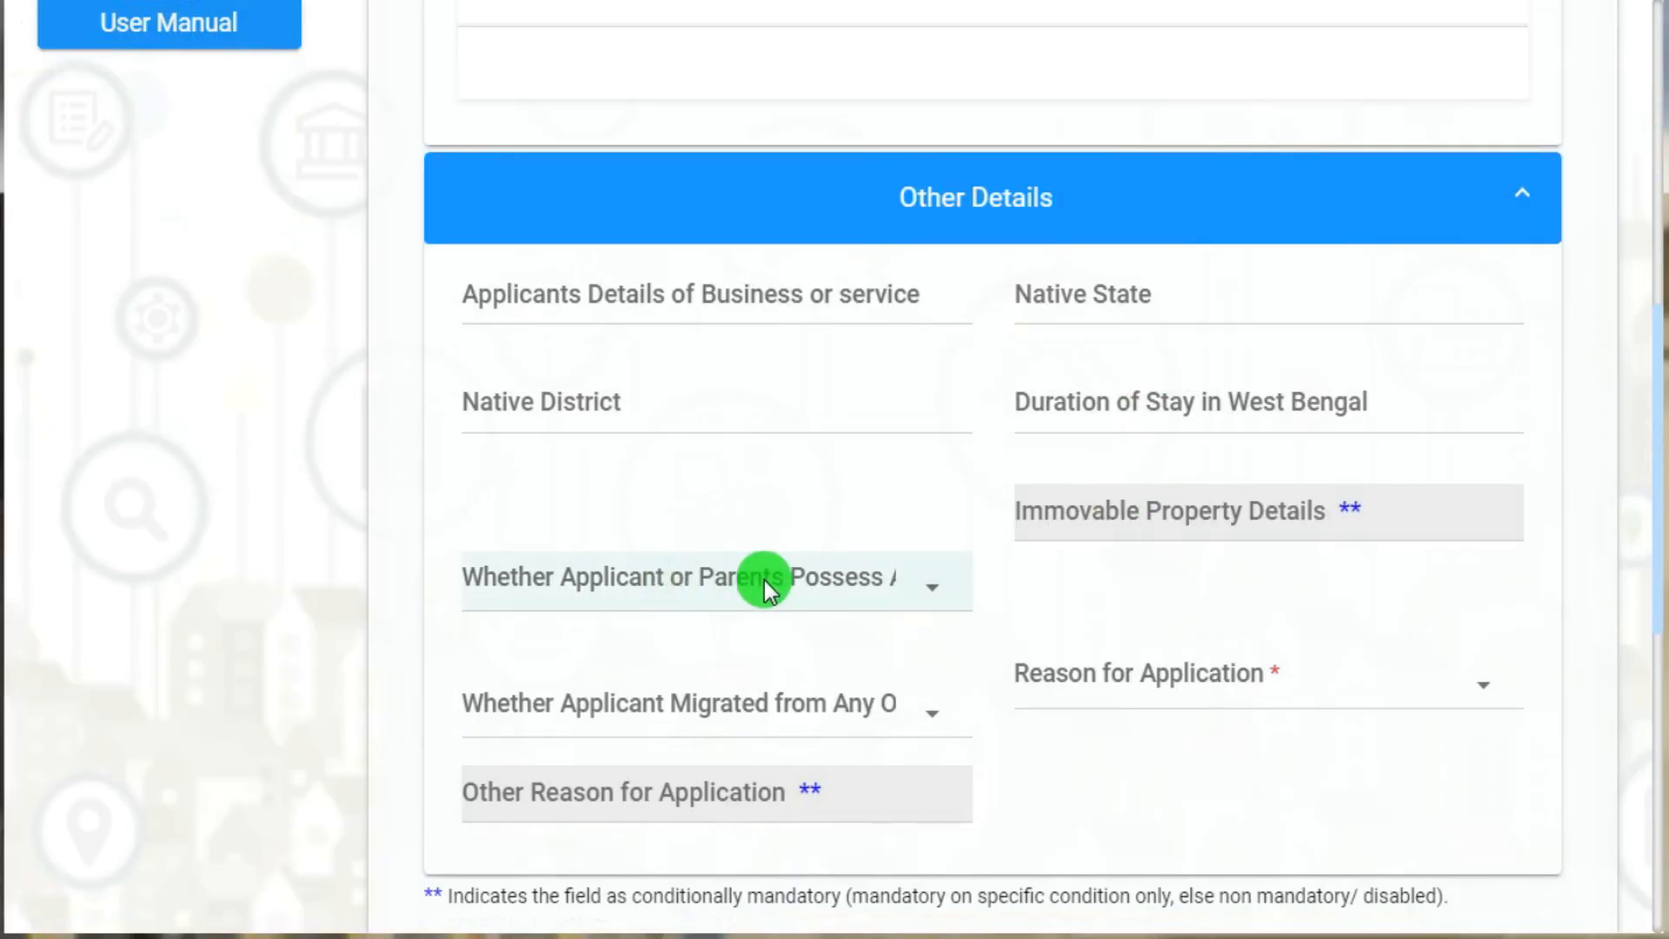
{"action": "left_click", "coordinate": [676, 592]}
{"action": "left_click", "coordinate": [603, 739]}
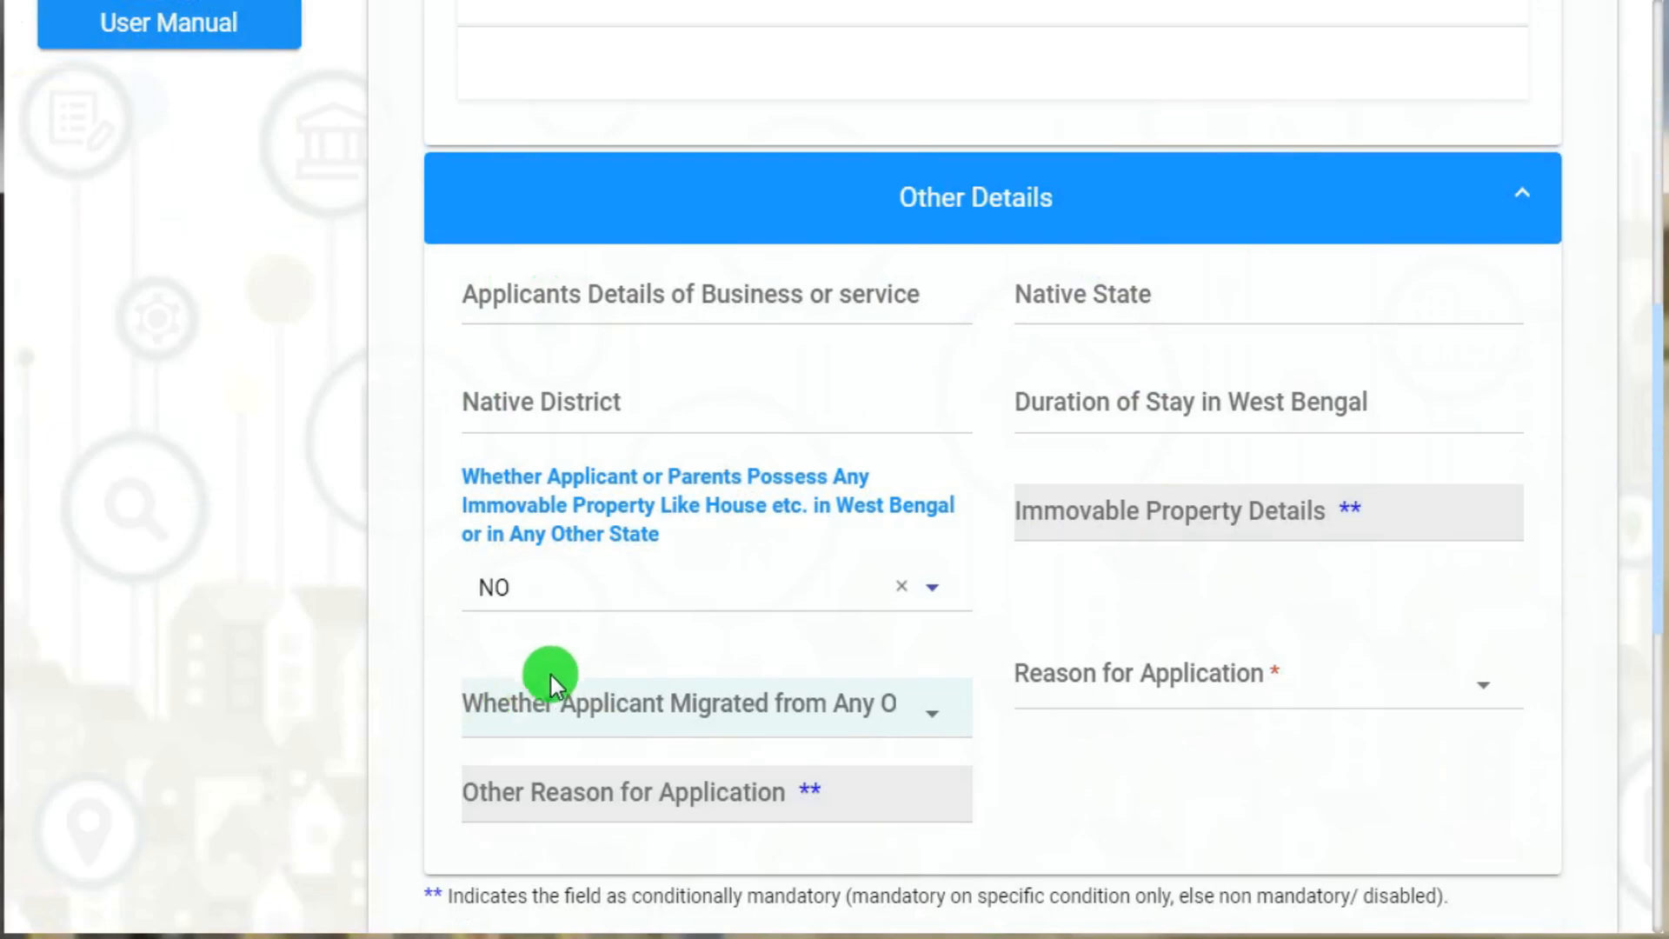
{"action": "scroll", "coordinate": [551, 676], "scroll_direction": "down", "scroll_amount": 3}
{"action": "left_click", "coordinate": [785, 418]}
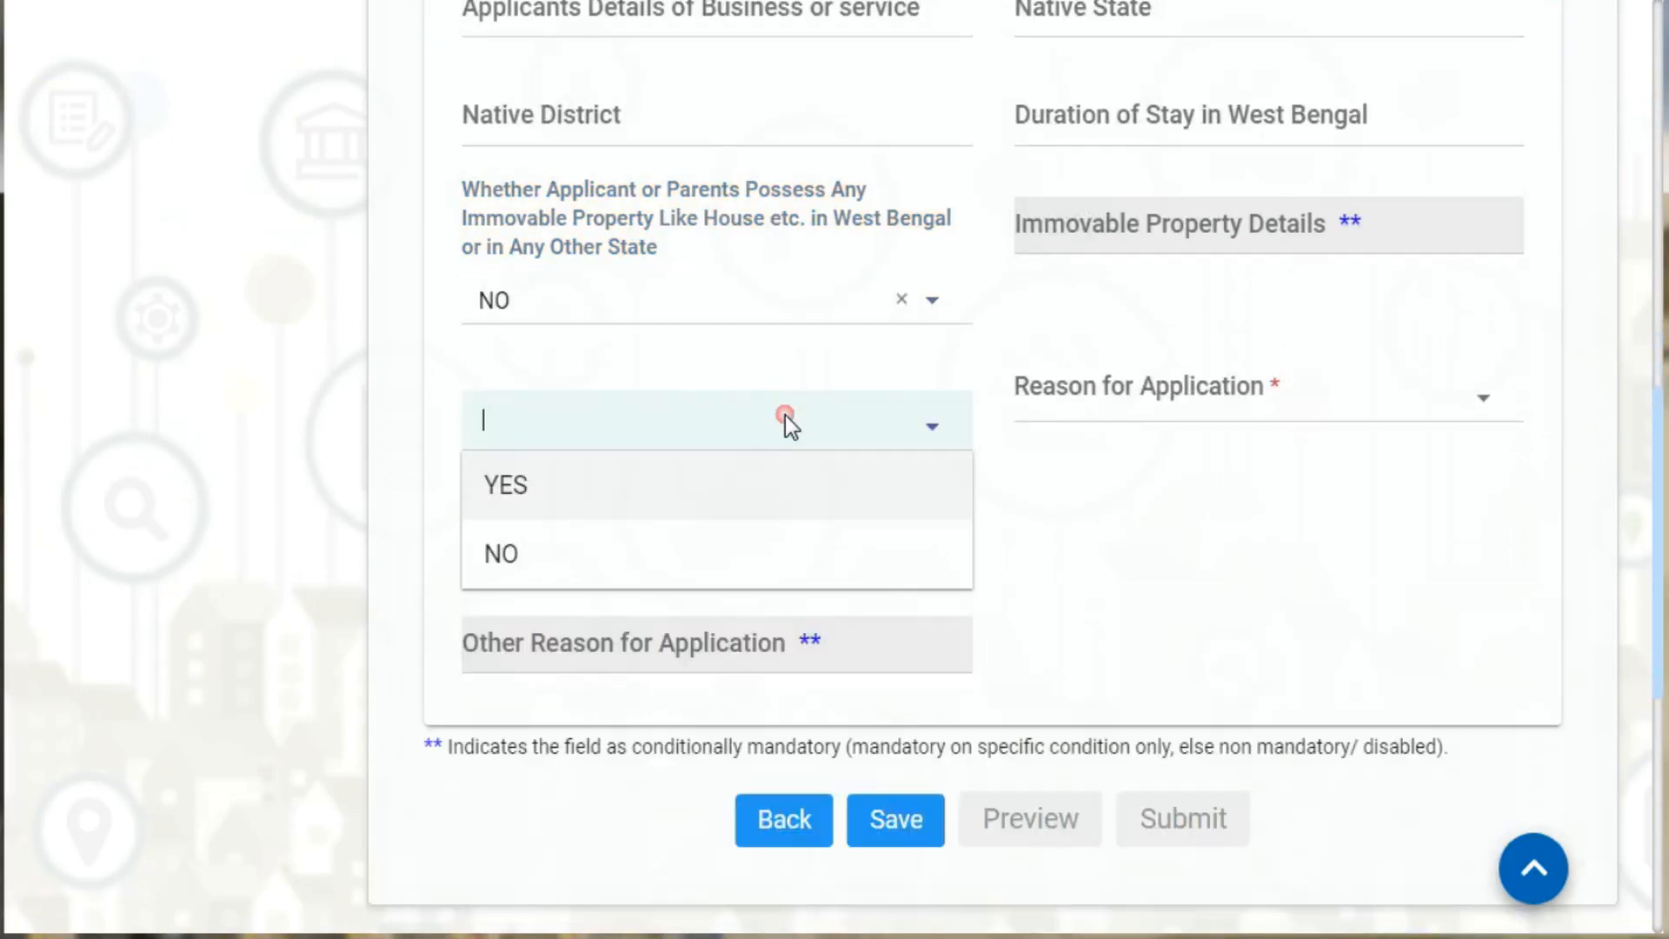
{"action": "left_click", "coordinate": [606, 581]}
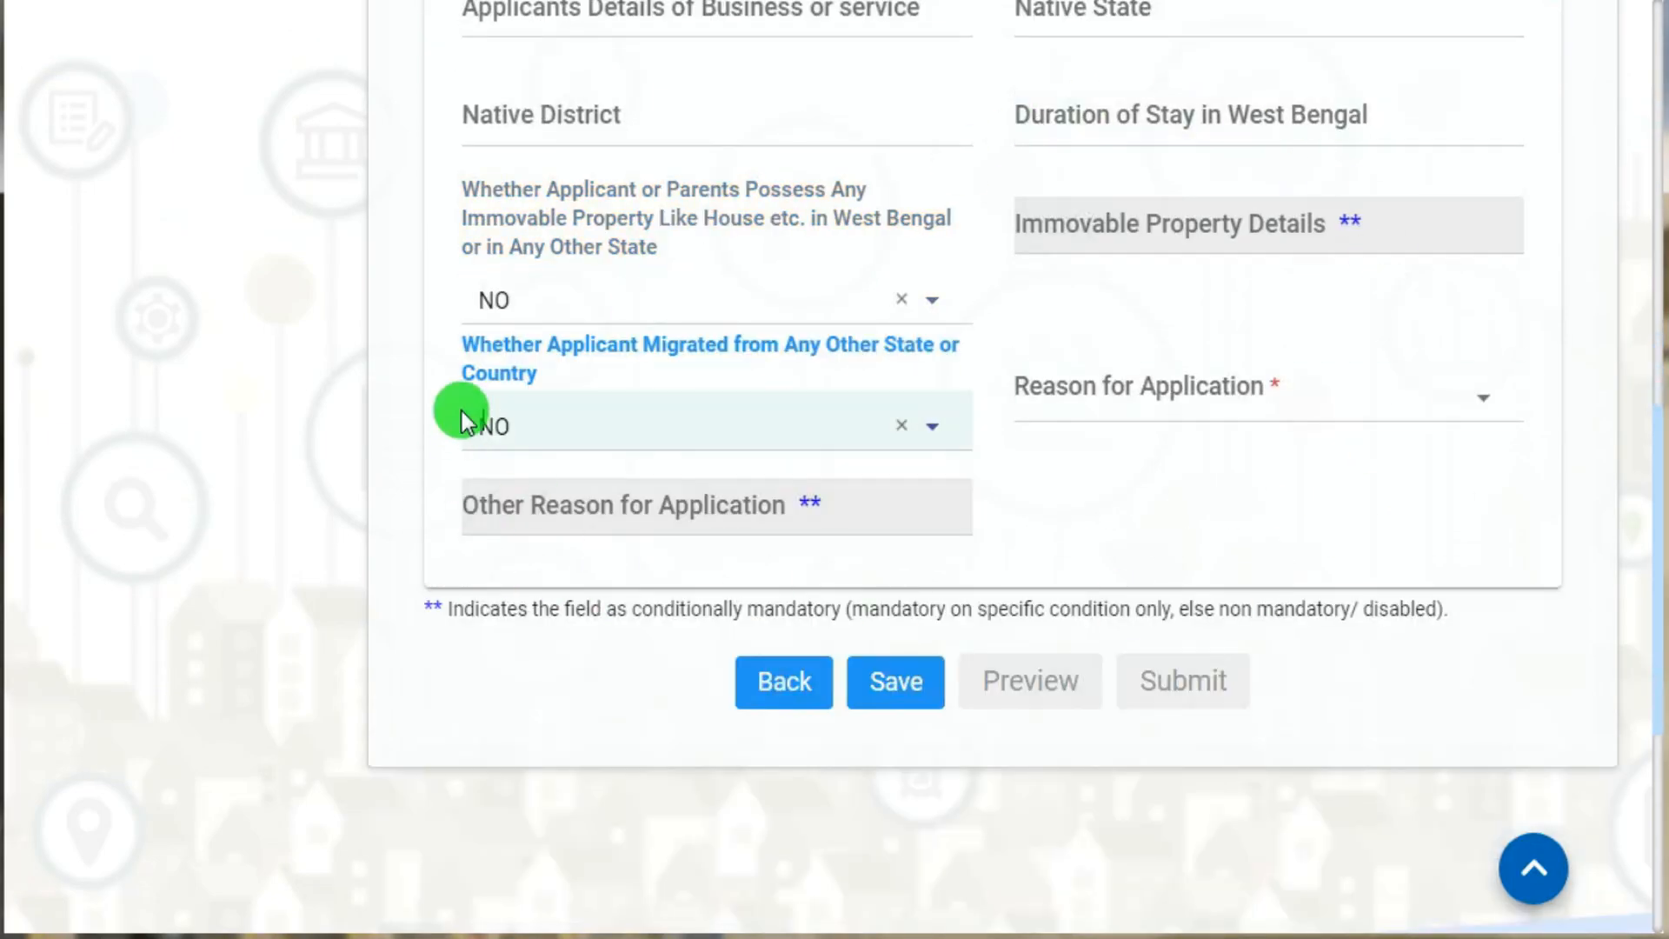
- Set the reason for application to Other with demo as the other reason, and save the stage
{"action": "left_click", "coordinate": [1170, 400]}
{"action": "left_click", "coordinate": [1105, 461]}
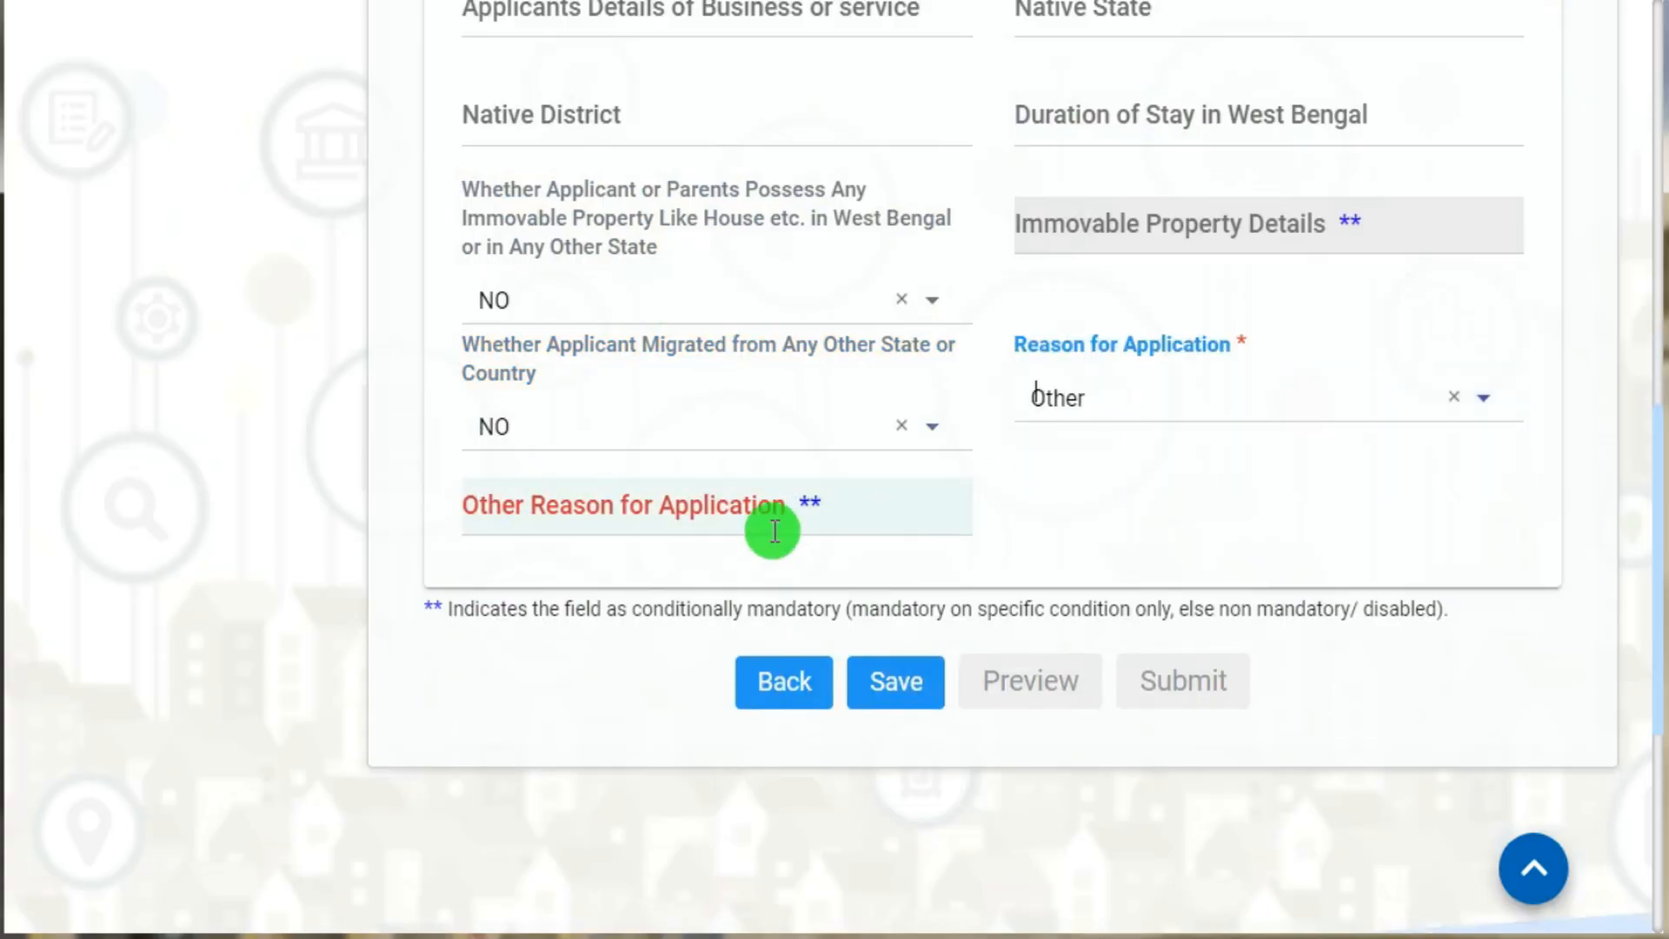
{"action": "left_click", "coordinate": [609, 511]}
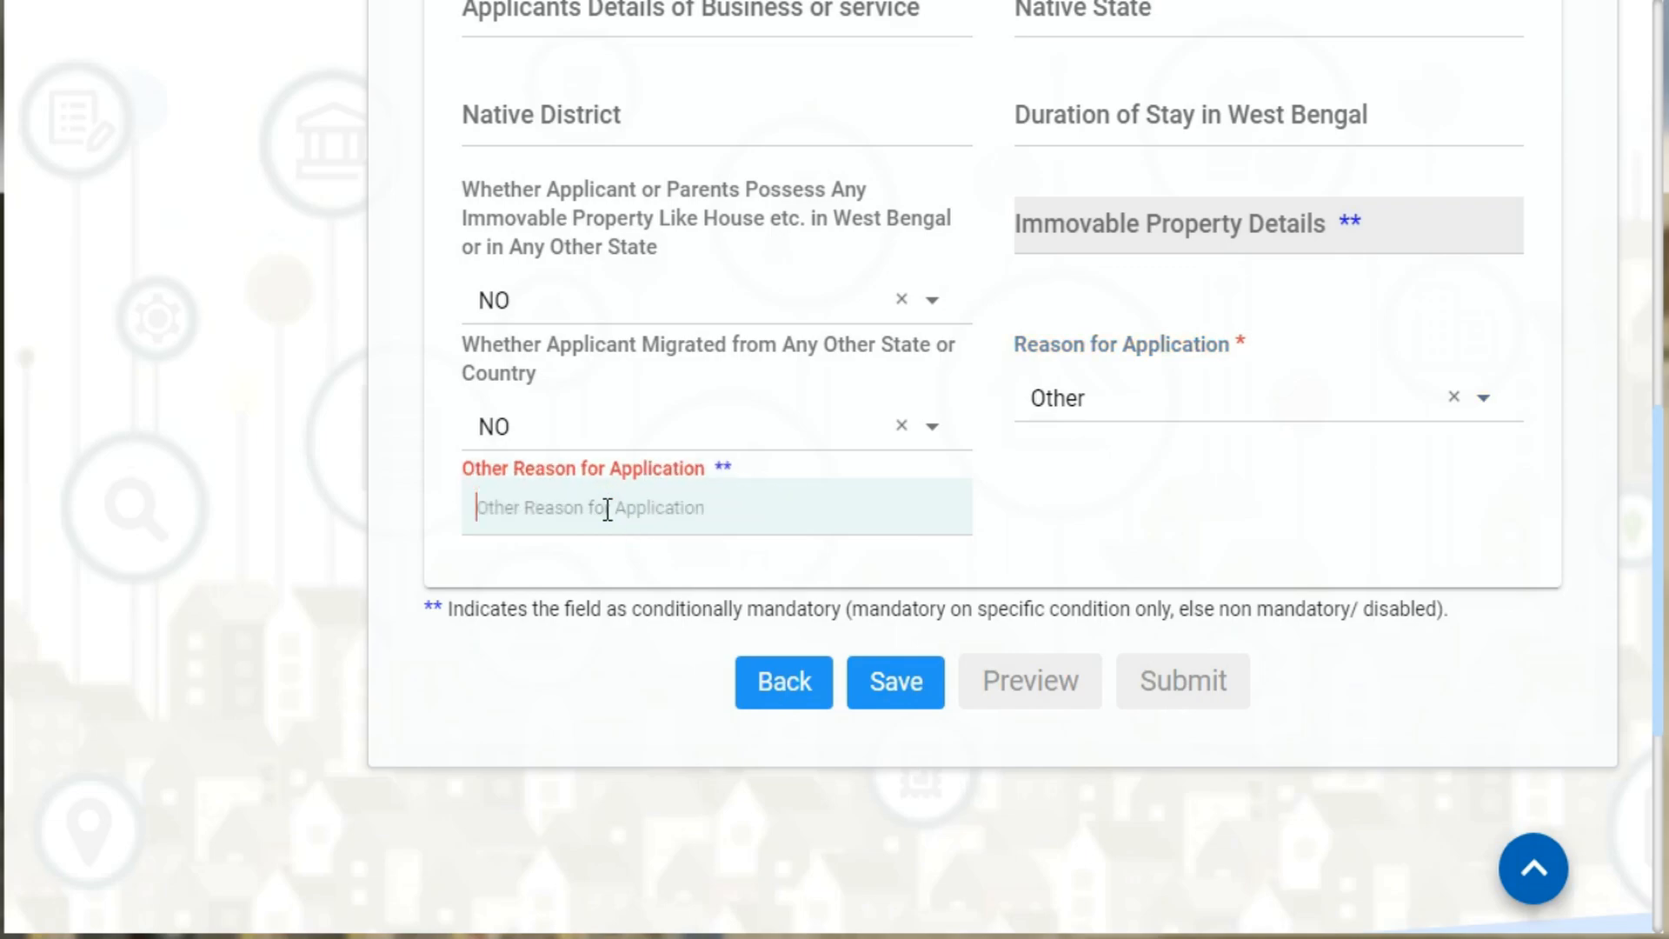
{"action": "type", "text": "demo"}
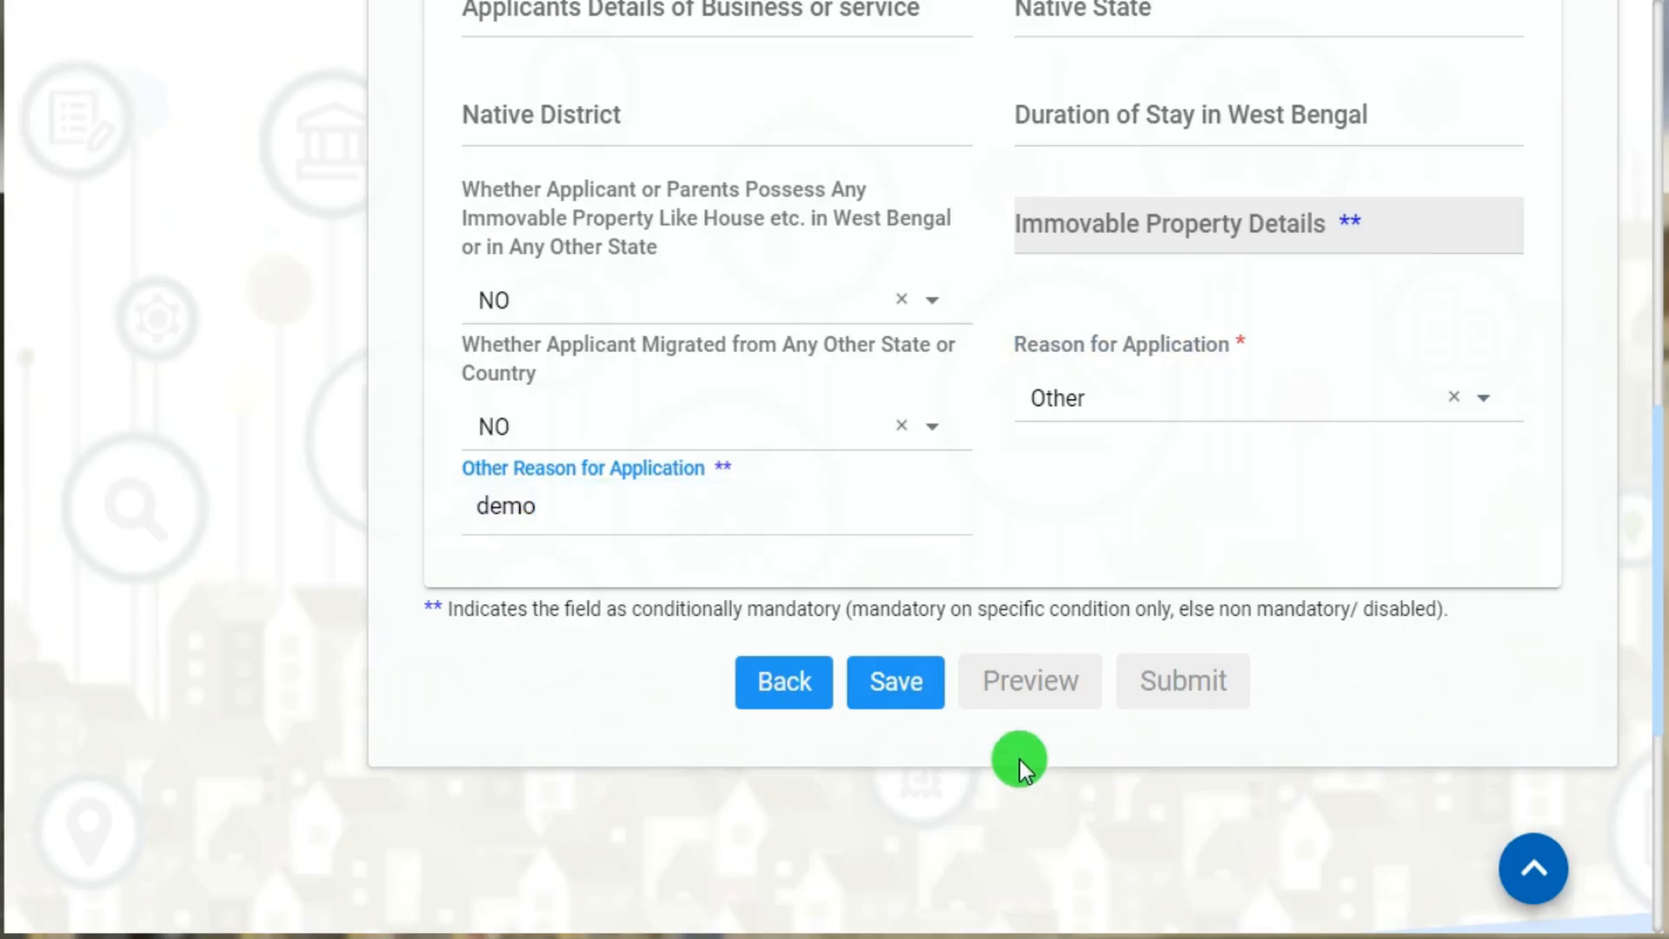
{"action": "left_click", "coordinate": [894, 692]}
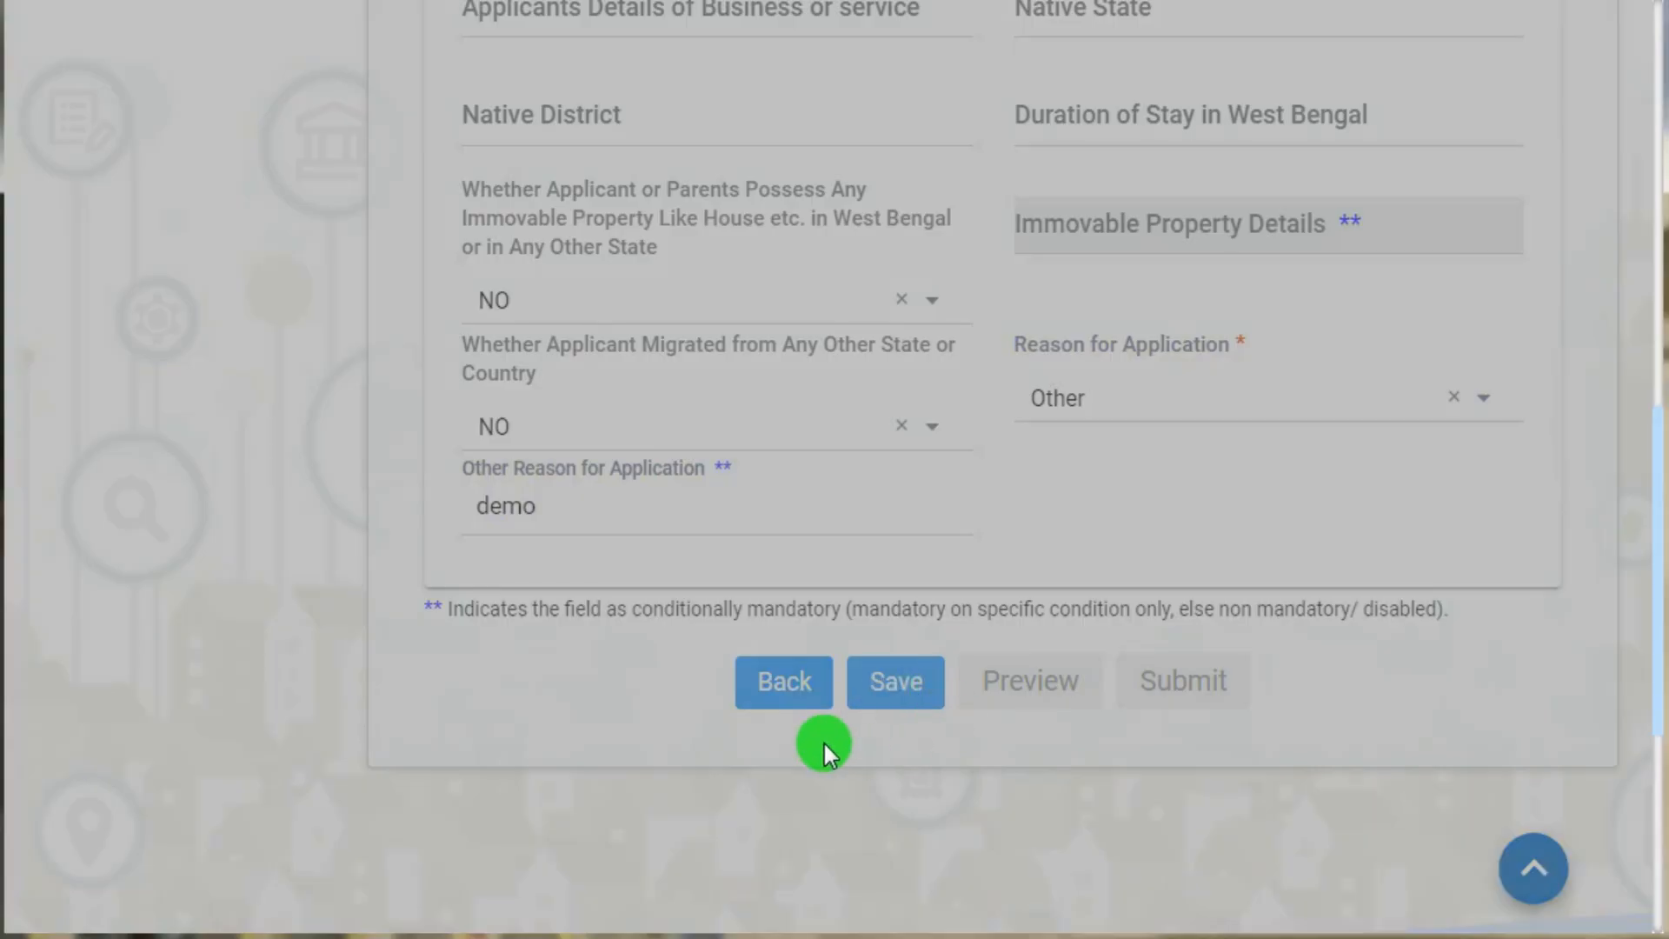
- Open the supporting document upload and choose Aadhar Card as the residential proof
{"action": "scroll", "coordinate": [685, 582], "scroll_direction": "up", "scroll_amount": 5}
{"action": "scroll", "coordinate": [685, 583], "scroll_direction": "up", "scroll_amount": 2}
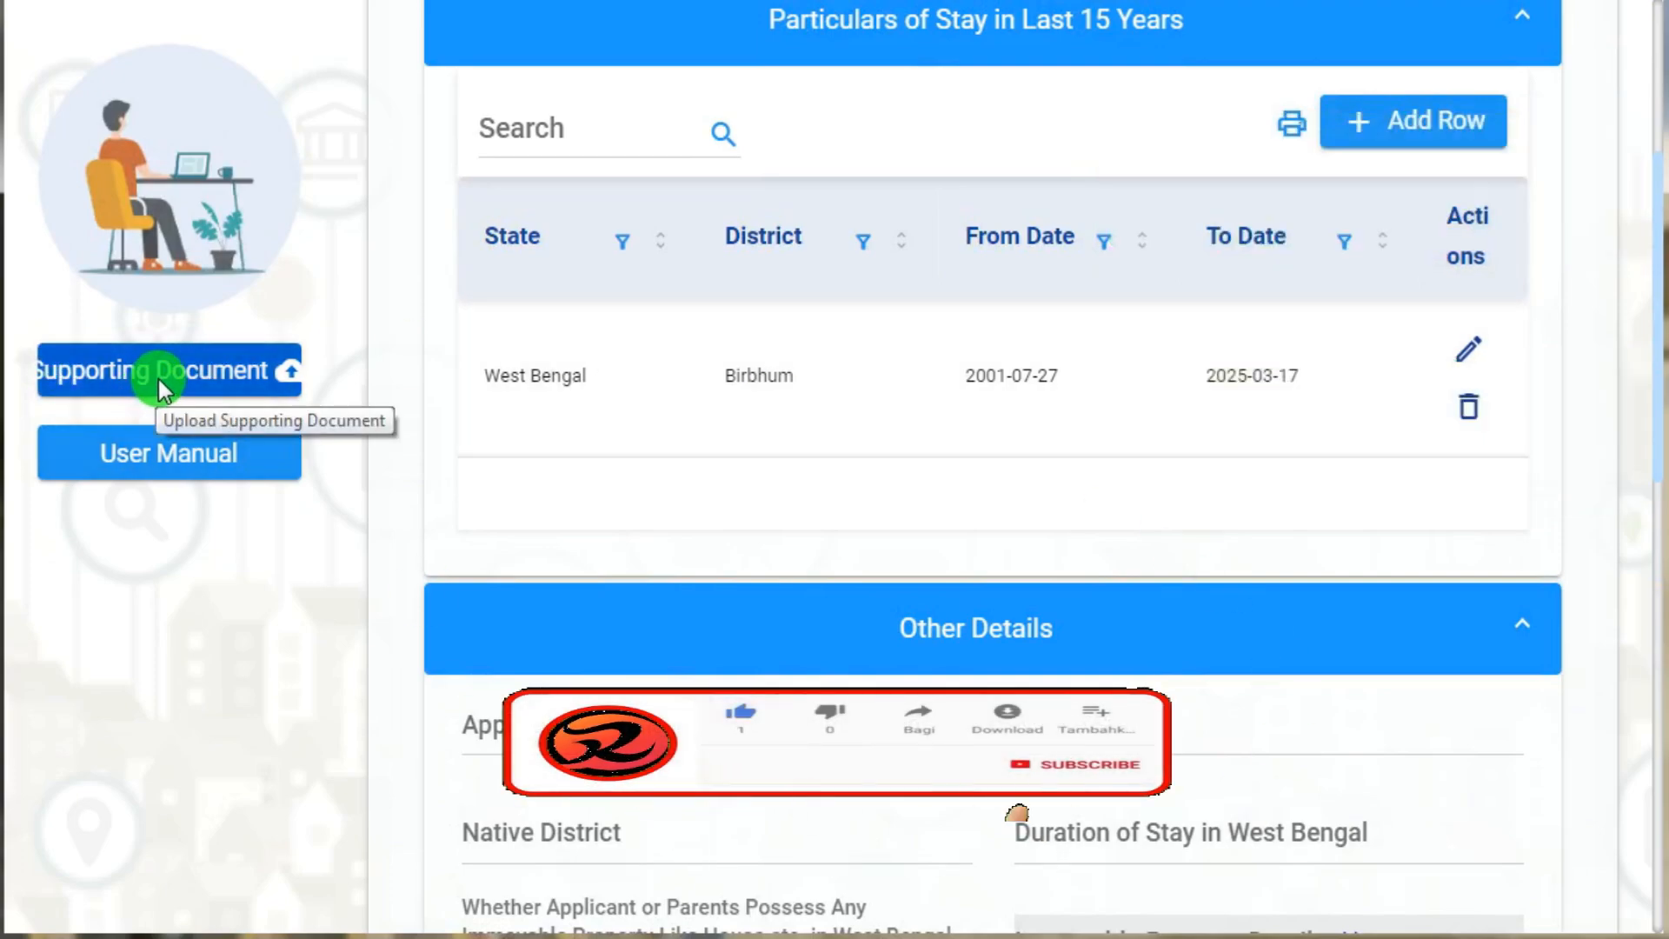
{"action": "left_click", "coordinate": [266, 376]}
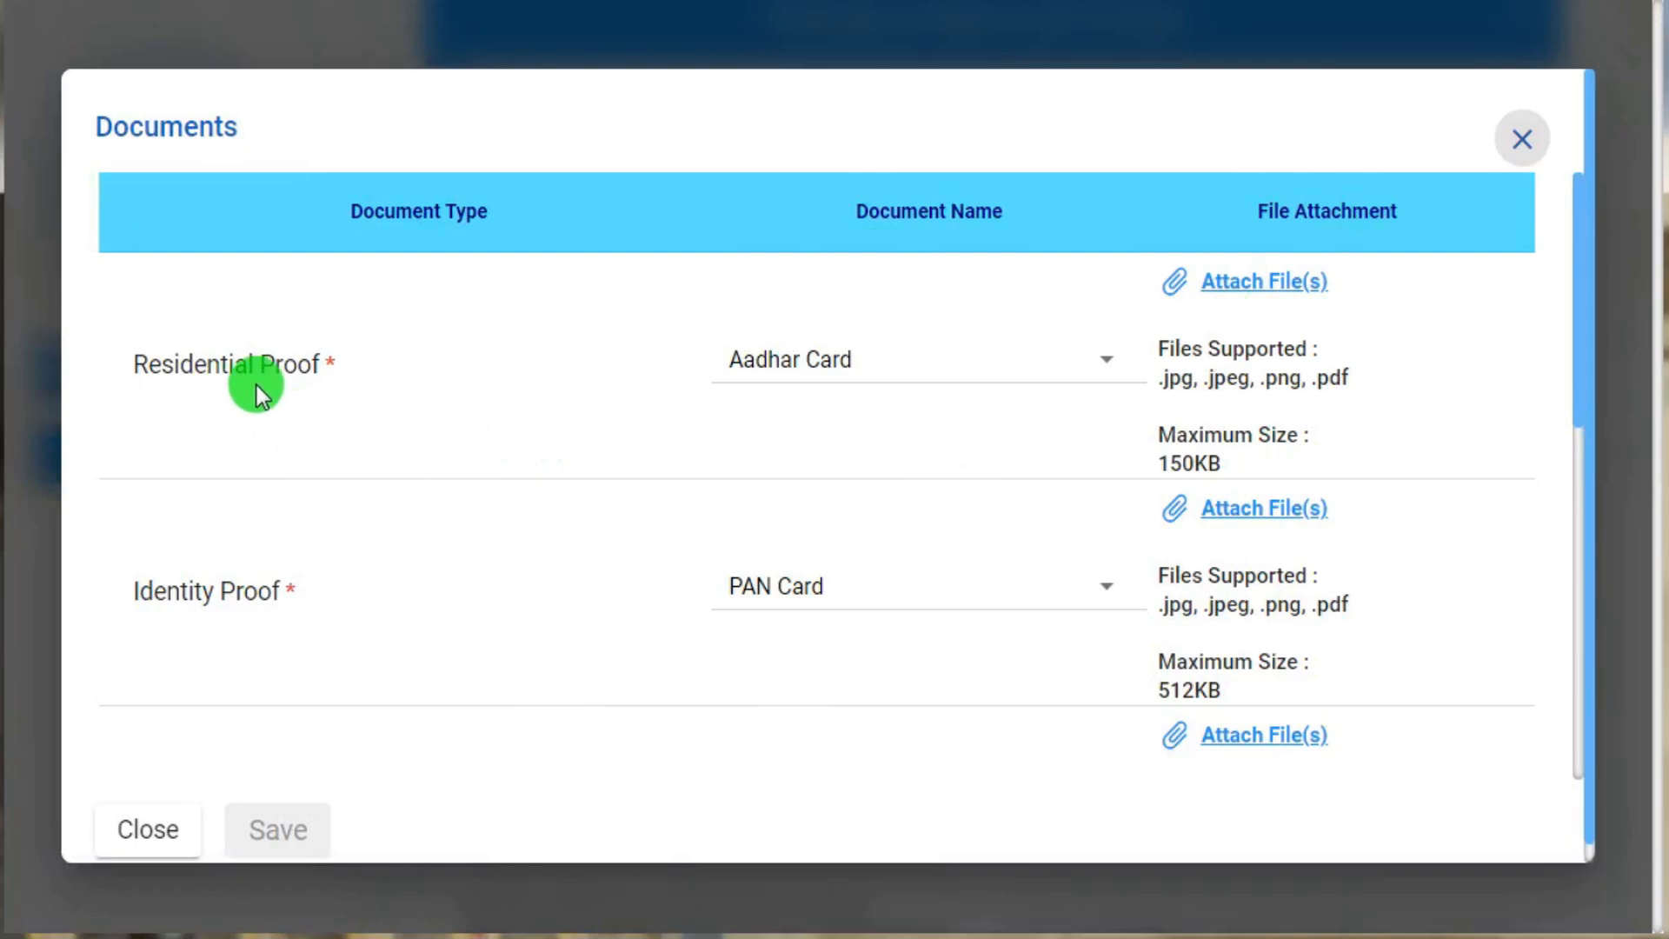
{"action": "left_click", "coordinate": [795, 364]}
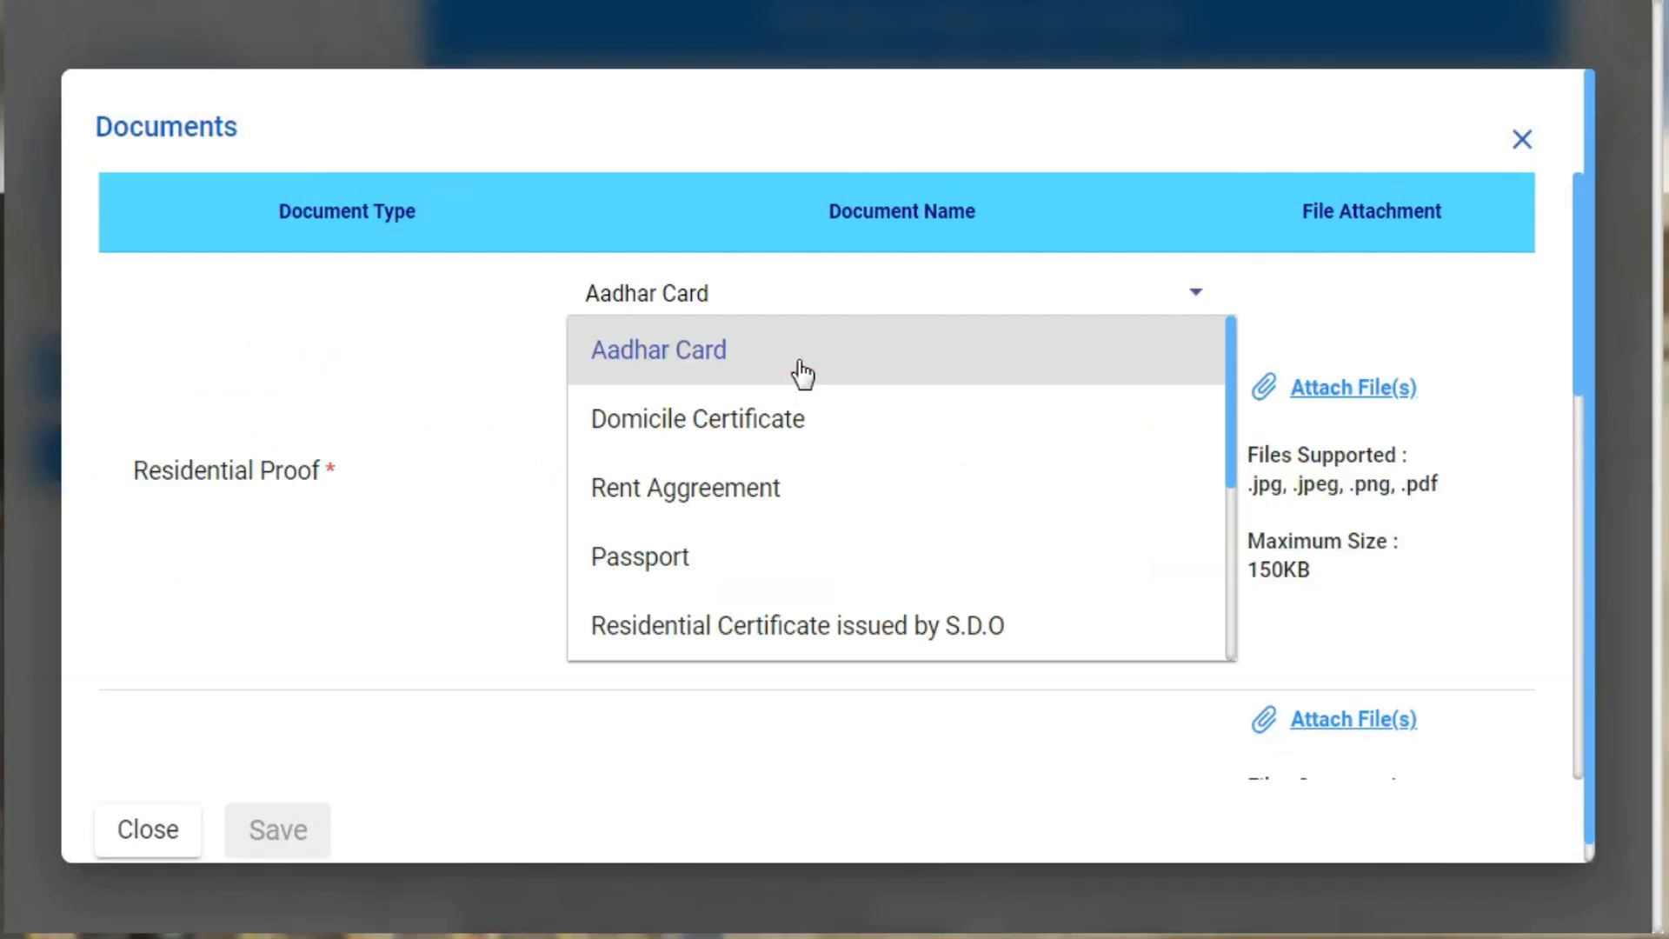
{"action": "left_click", "coordinate": [686, 369]}
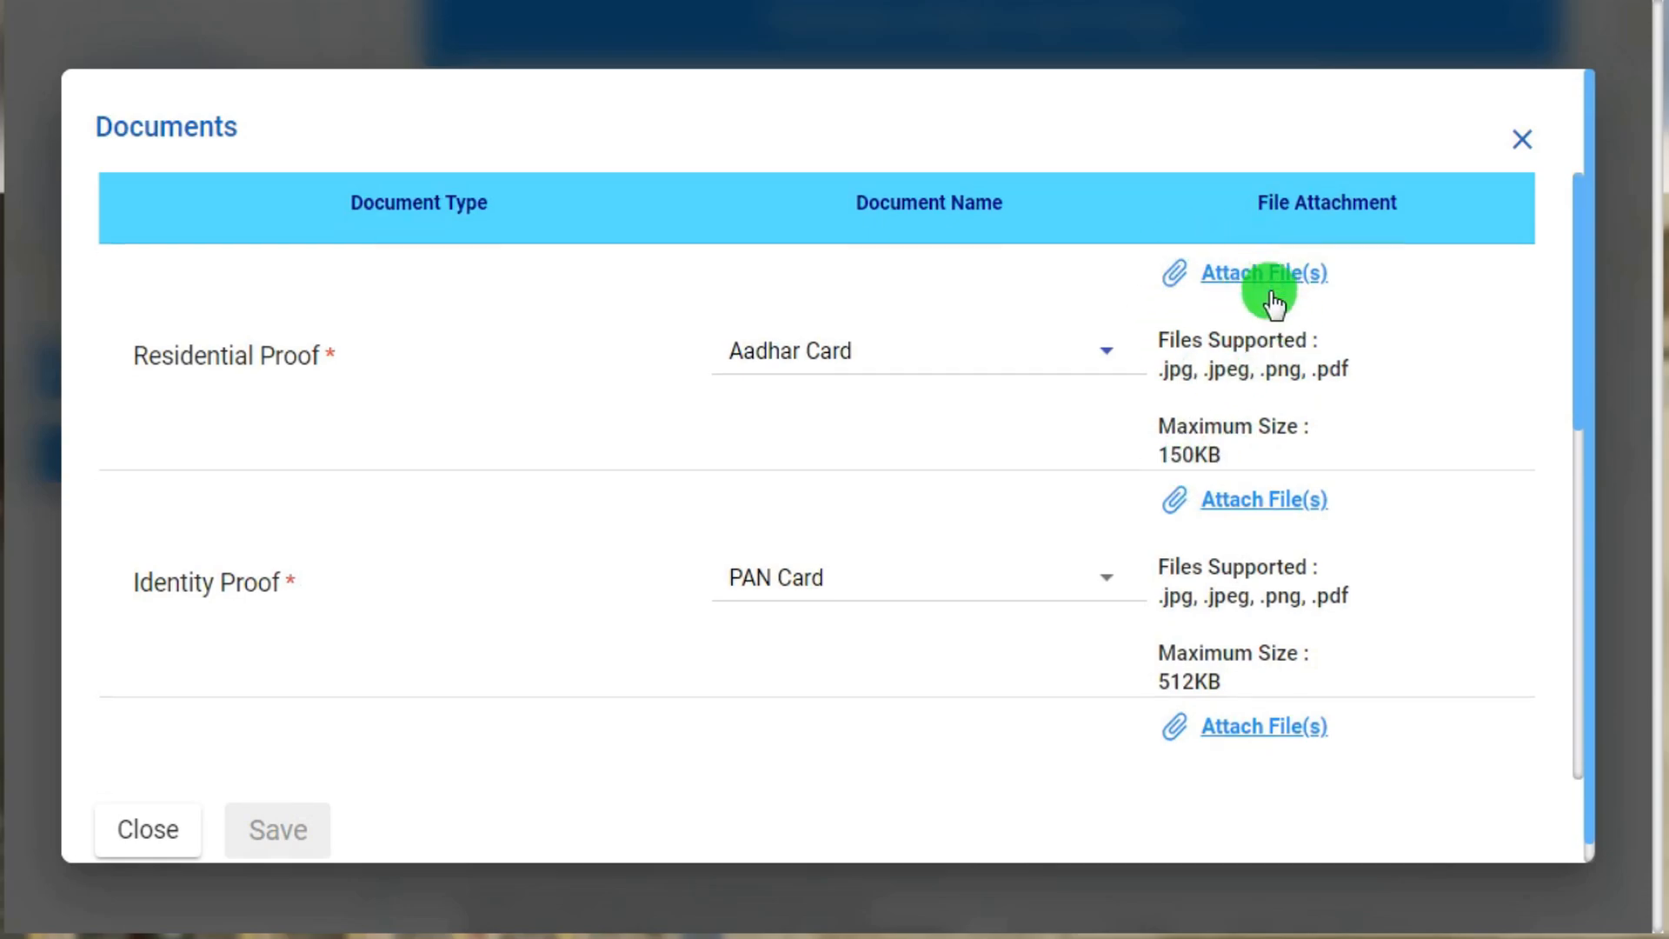
- Choose Aadhar Card as the document for the identity proof
{"action": "scroll", "coordinate": [717, 393], "scroll_direction": "down", "scroll_amount": 3}
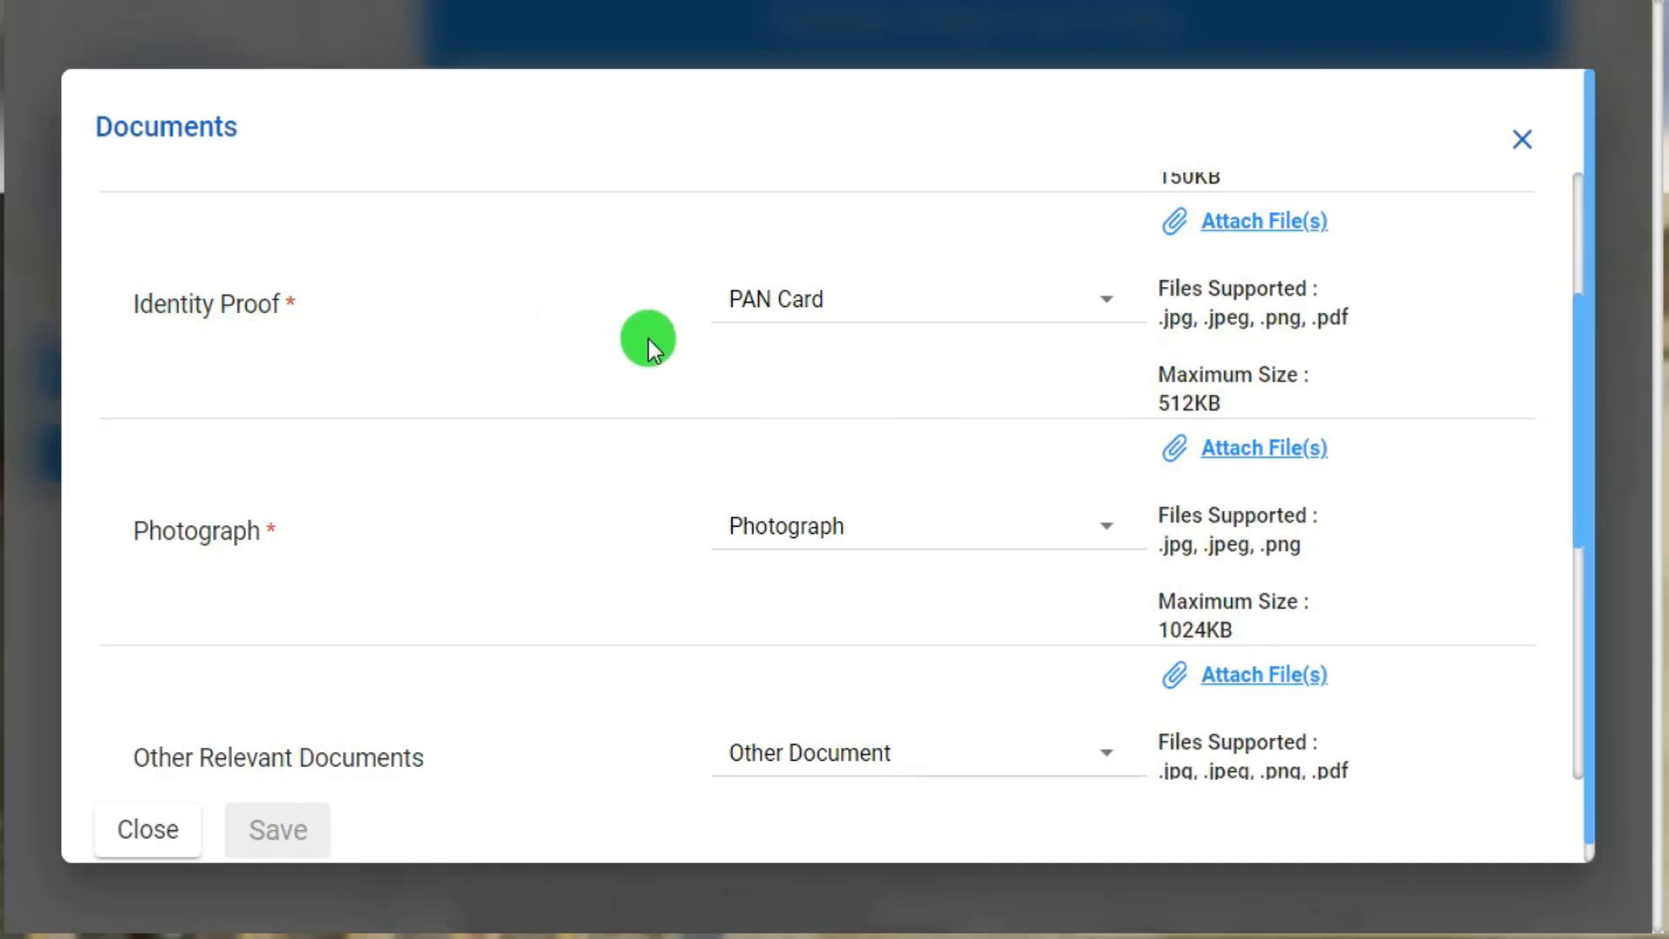
{"action": "left_click", "coordinate": [859, 309]}
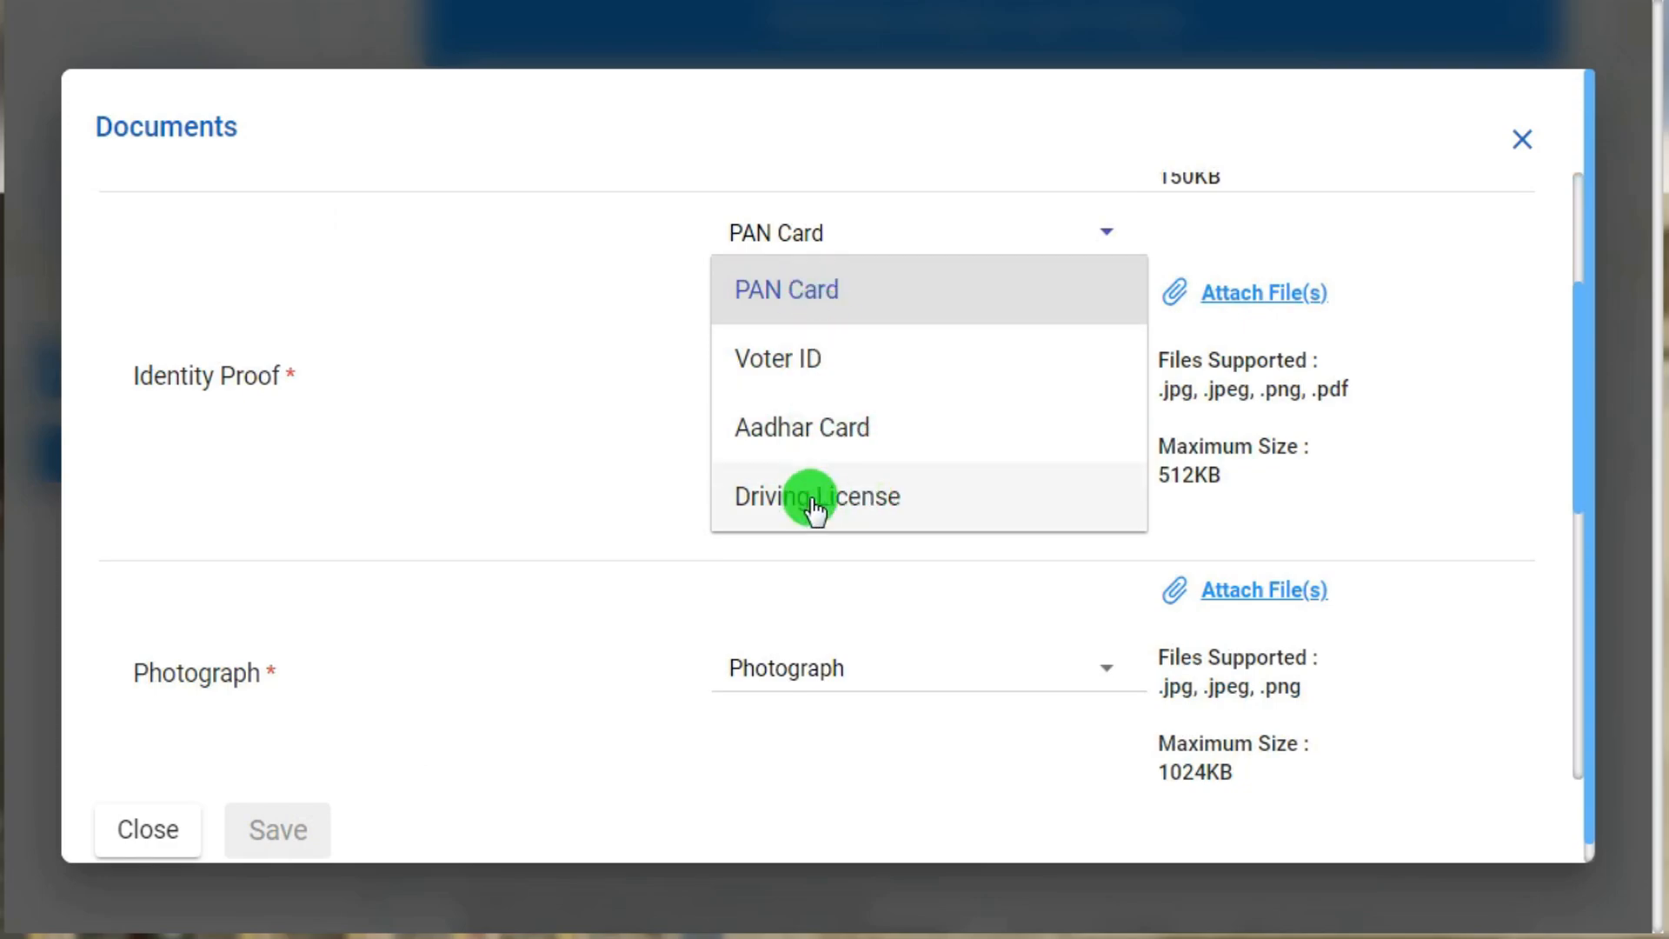
{"action": "left_click", "coordinate": [831, 439]}
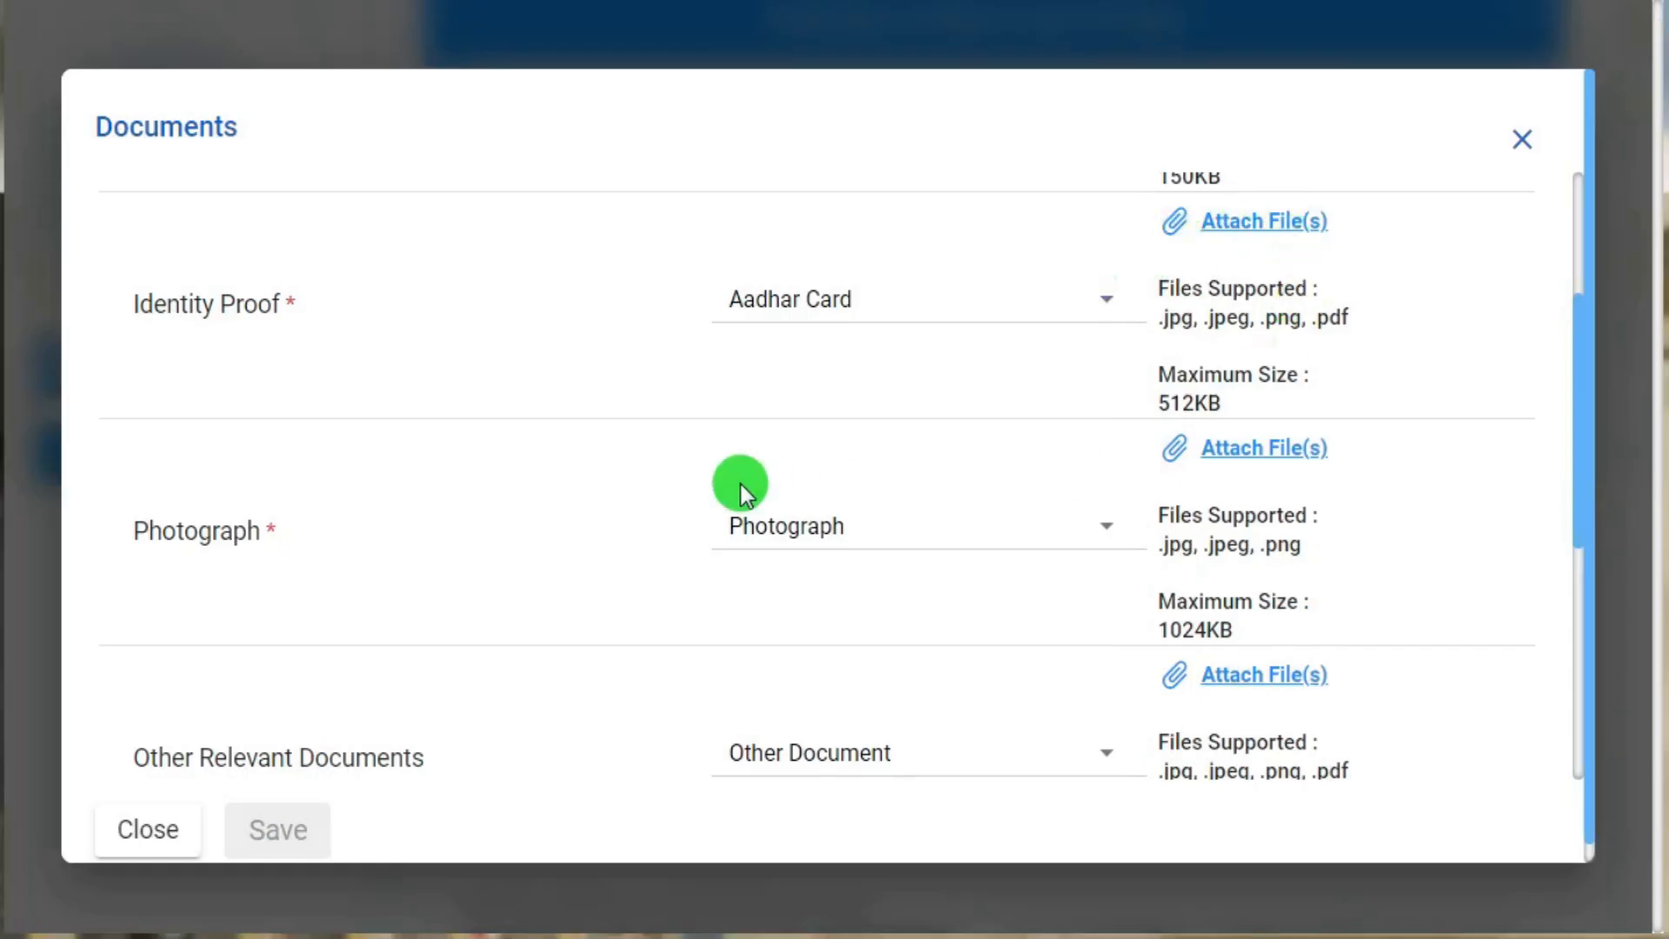
- Select Photograph as the photograph document and Other Document for the other relevant documents
{"action": "left_click", "coordinate": [859, 525]}
{"action": "left_click", "coordinate": [803, 550]}
{"action": "scroll", "coordinate": [904, 521], "scroll_direction": "down", "scroll_amount": 2}
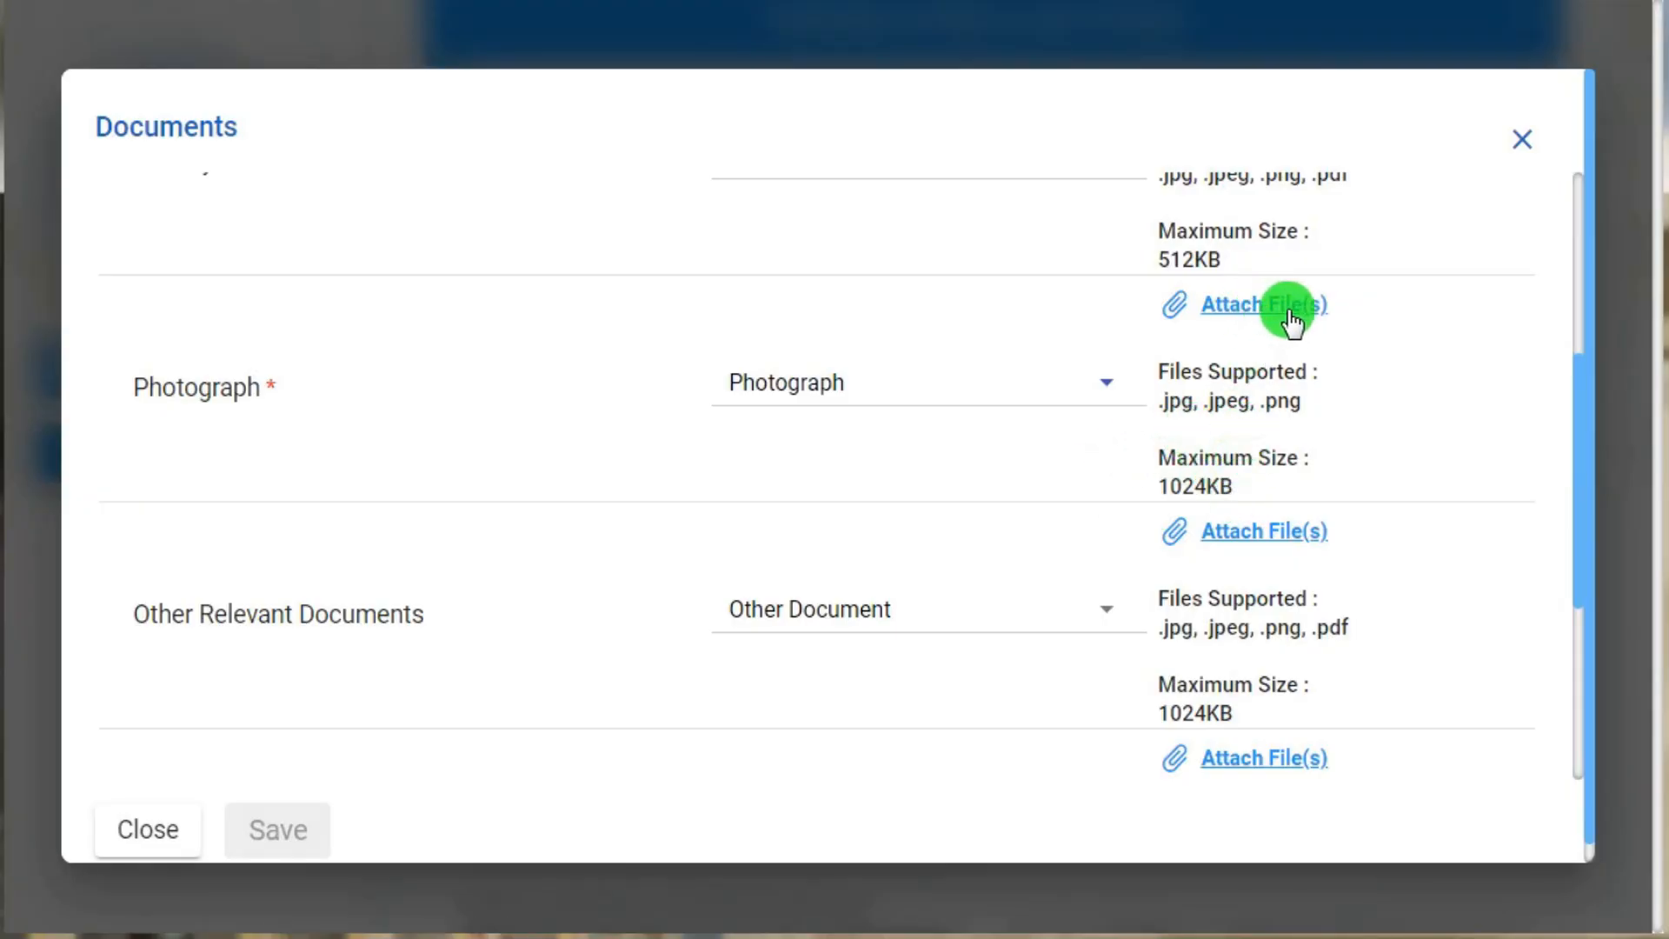
{"action": "scroll", "coordinate": [483, 562], "scroll_direction": "down", "scroll_amount": 2}
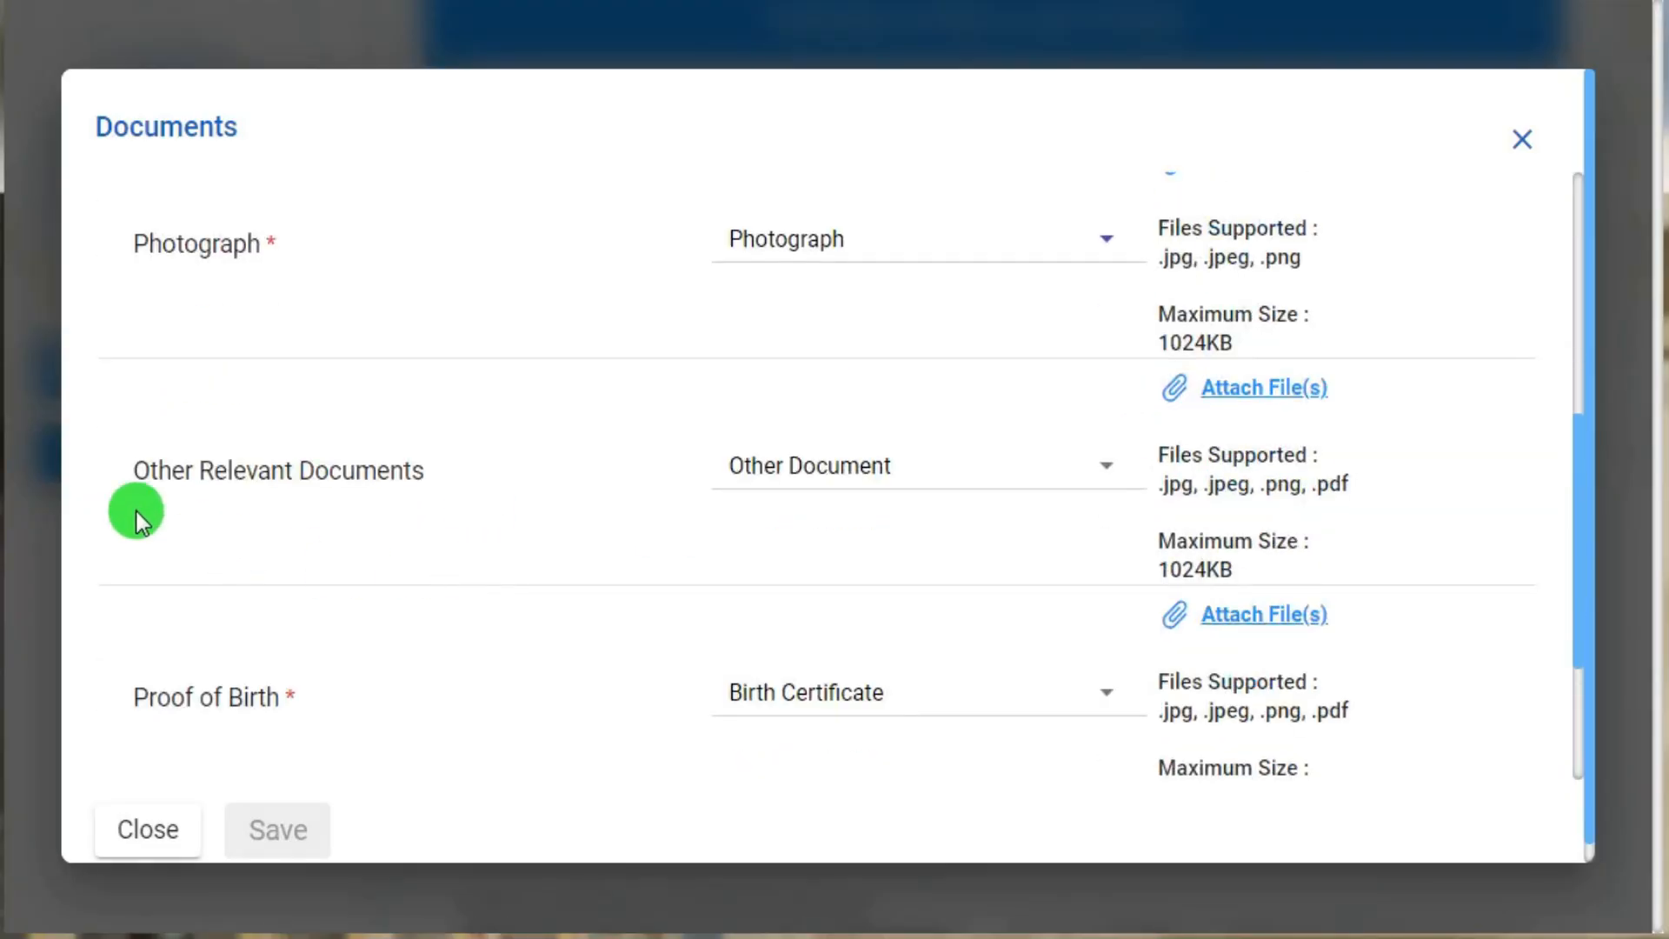
{"action": "left_click", "coordinate": [801, 472]}
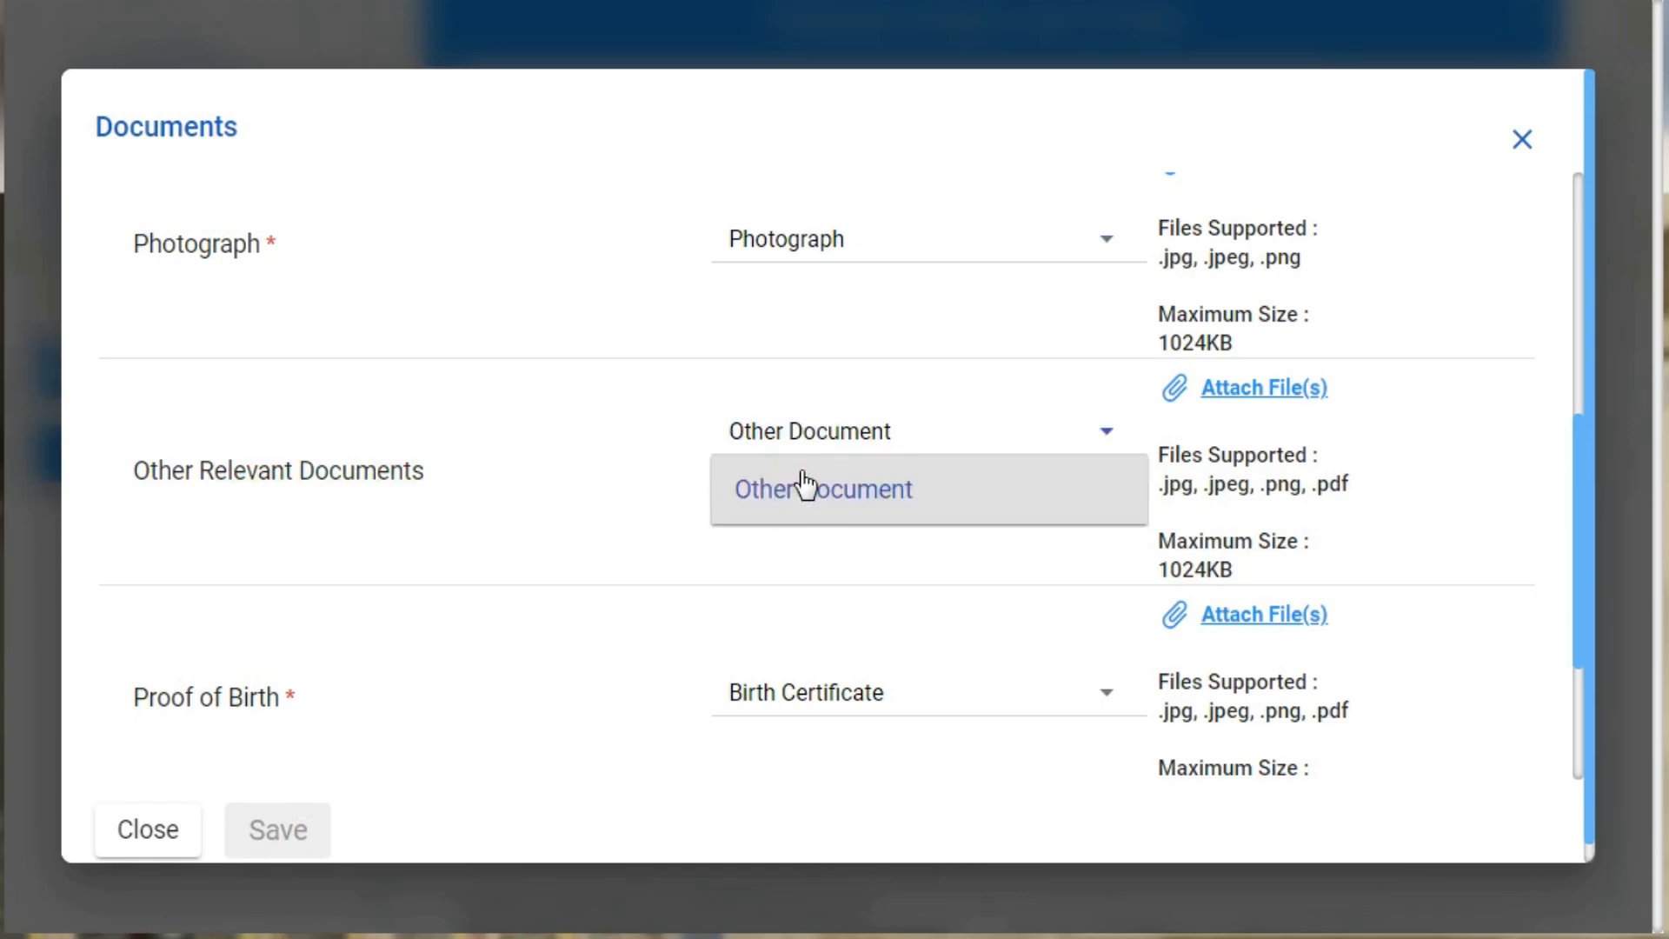
{"action": "left_click", "coordinate": [876, 494]}
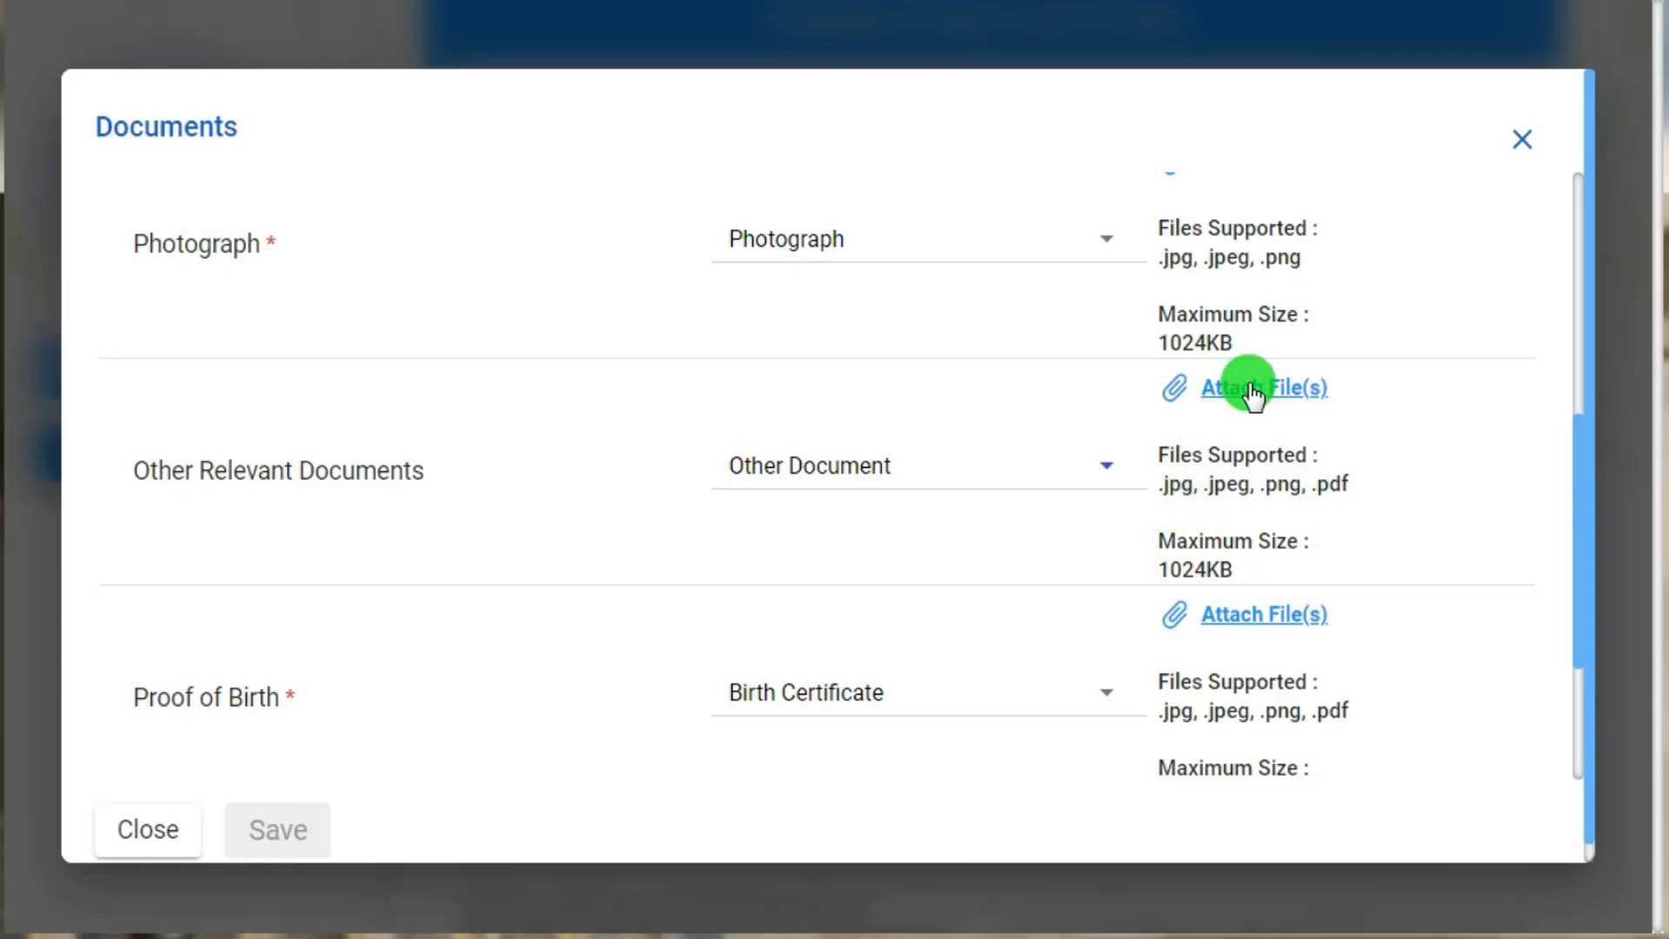
- Choose Birth Certificate as the proof of birth and highlight its maximum file size
{"action": "scroll", "coordinate": [898, 477], "scroll_direction": "down", "scroll_amount": 3}
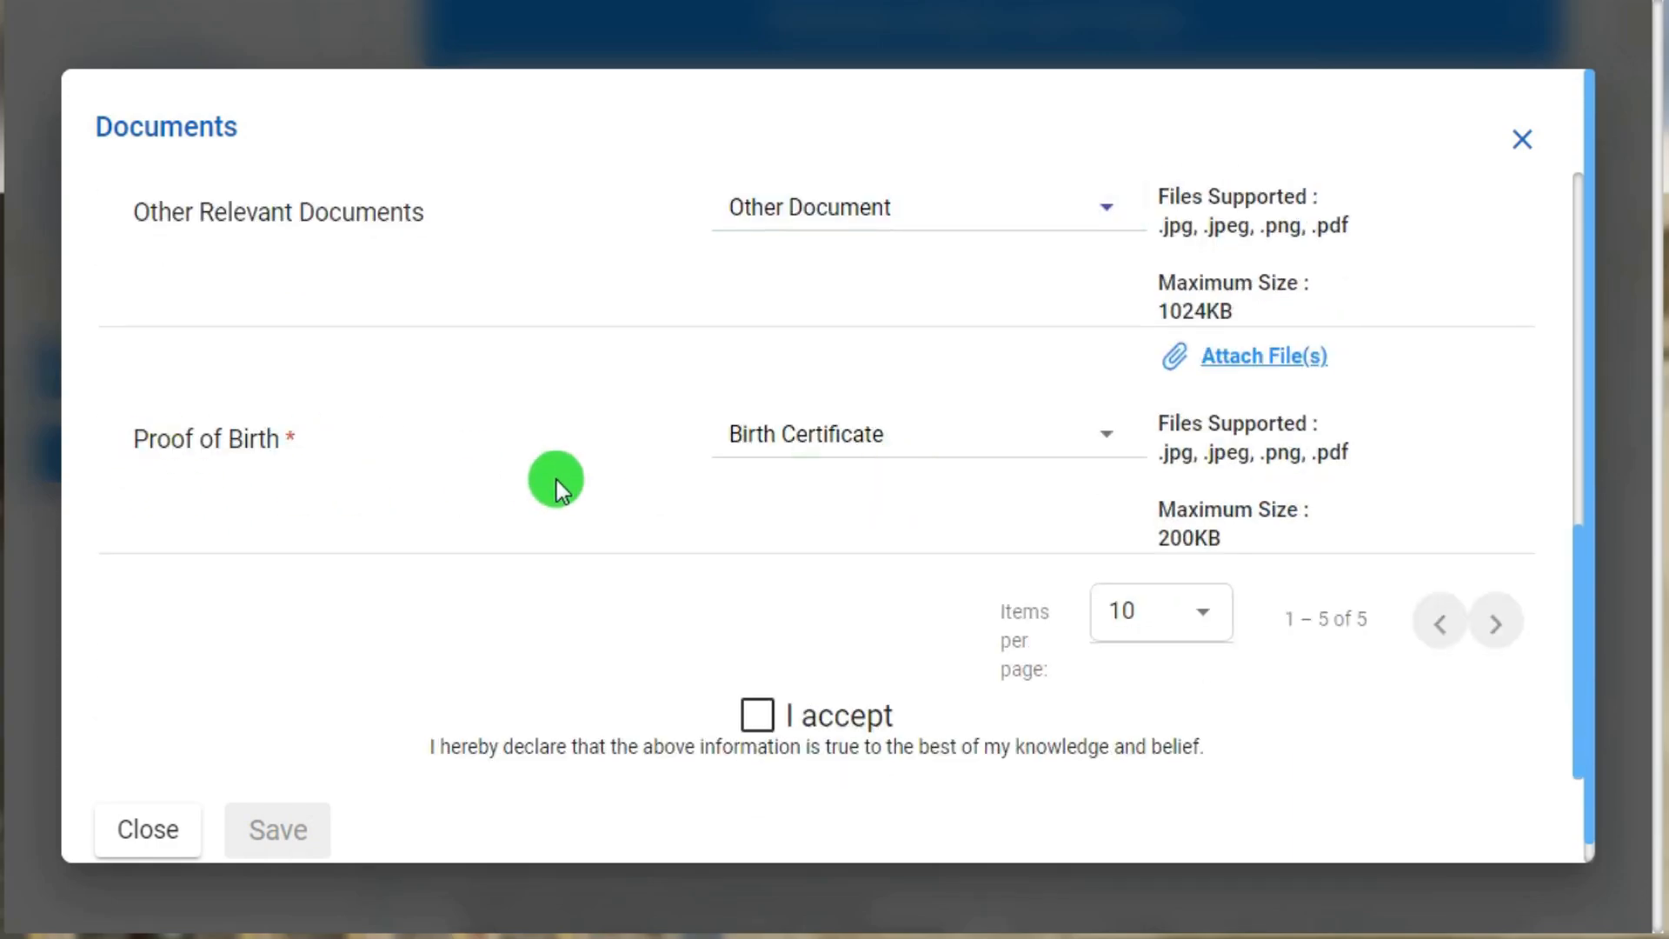
{"action": "left_click", "coordinate": [854, 445]}
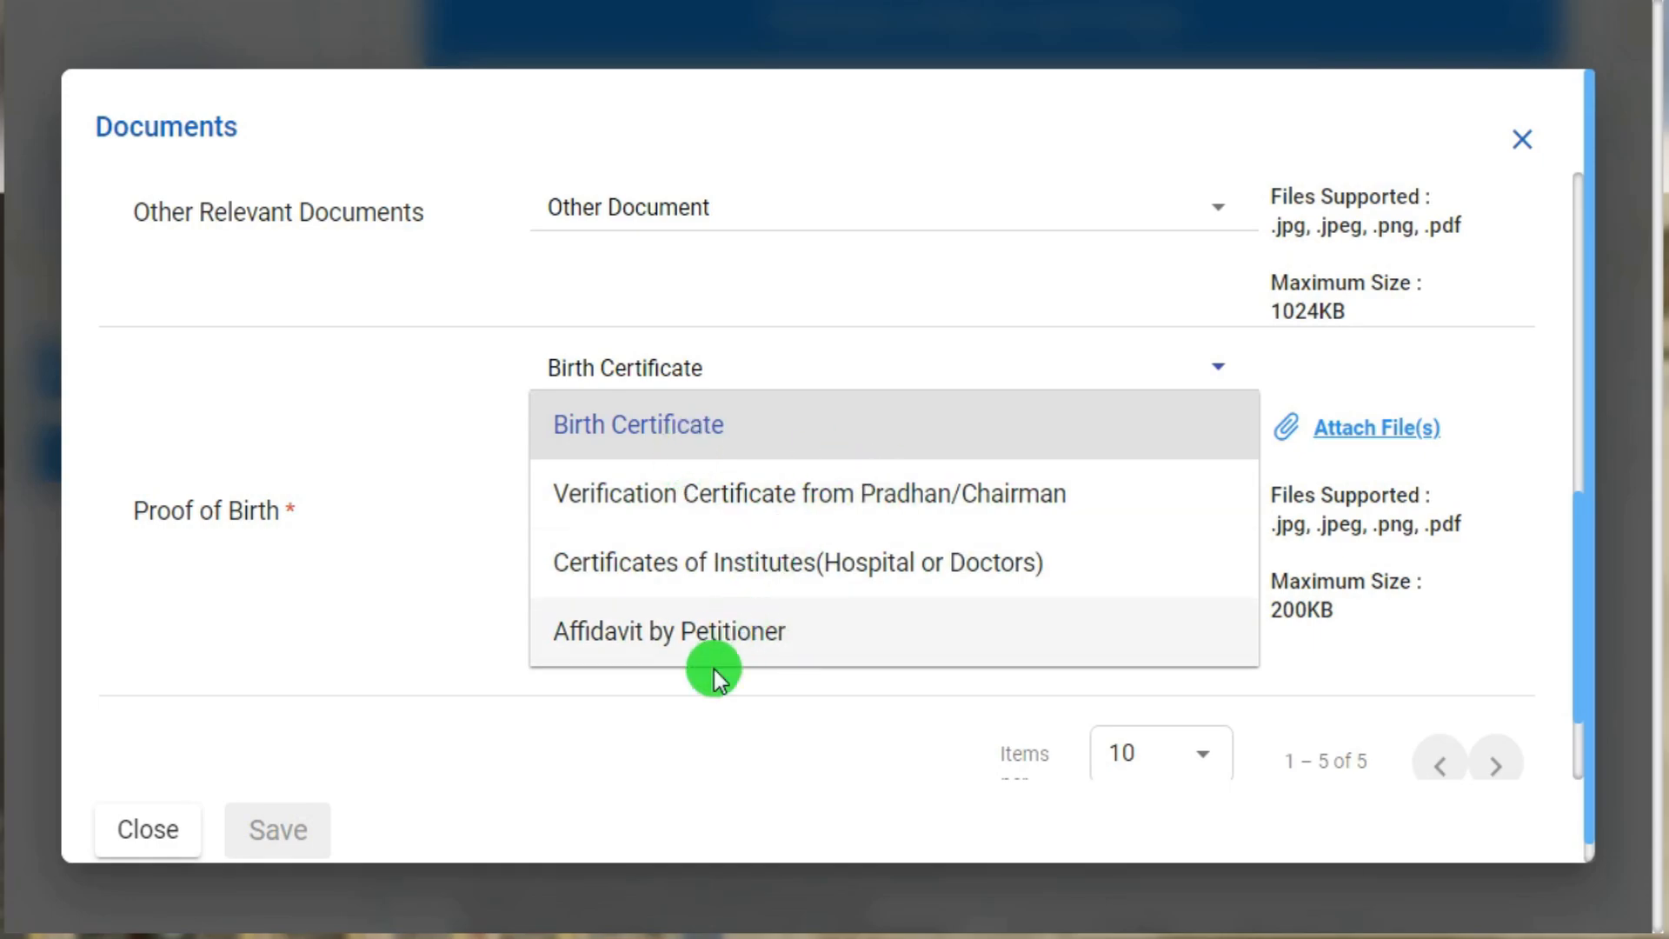
{"action": "left_click", "coordinate": [706, 444]}
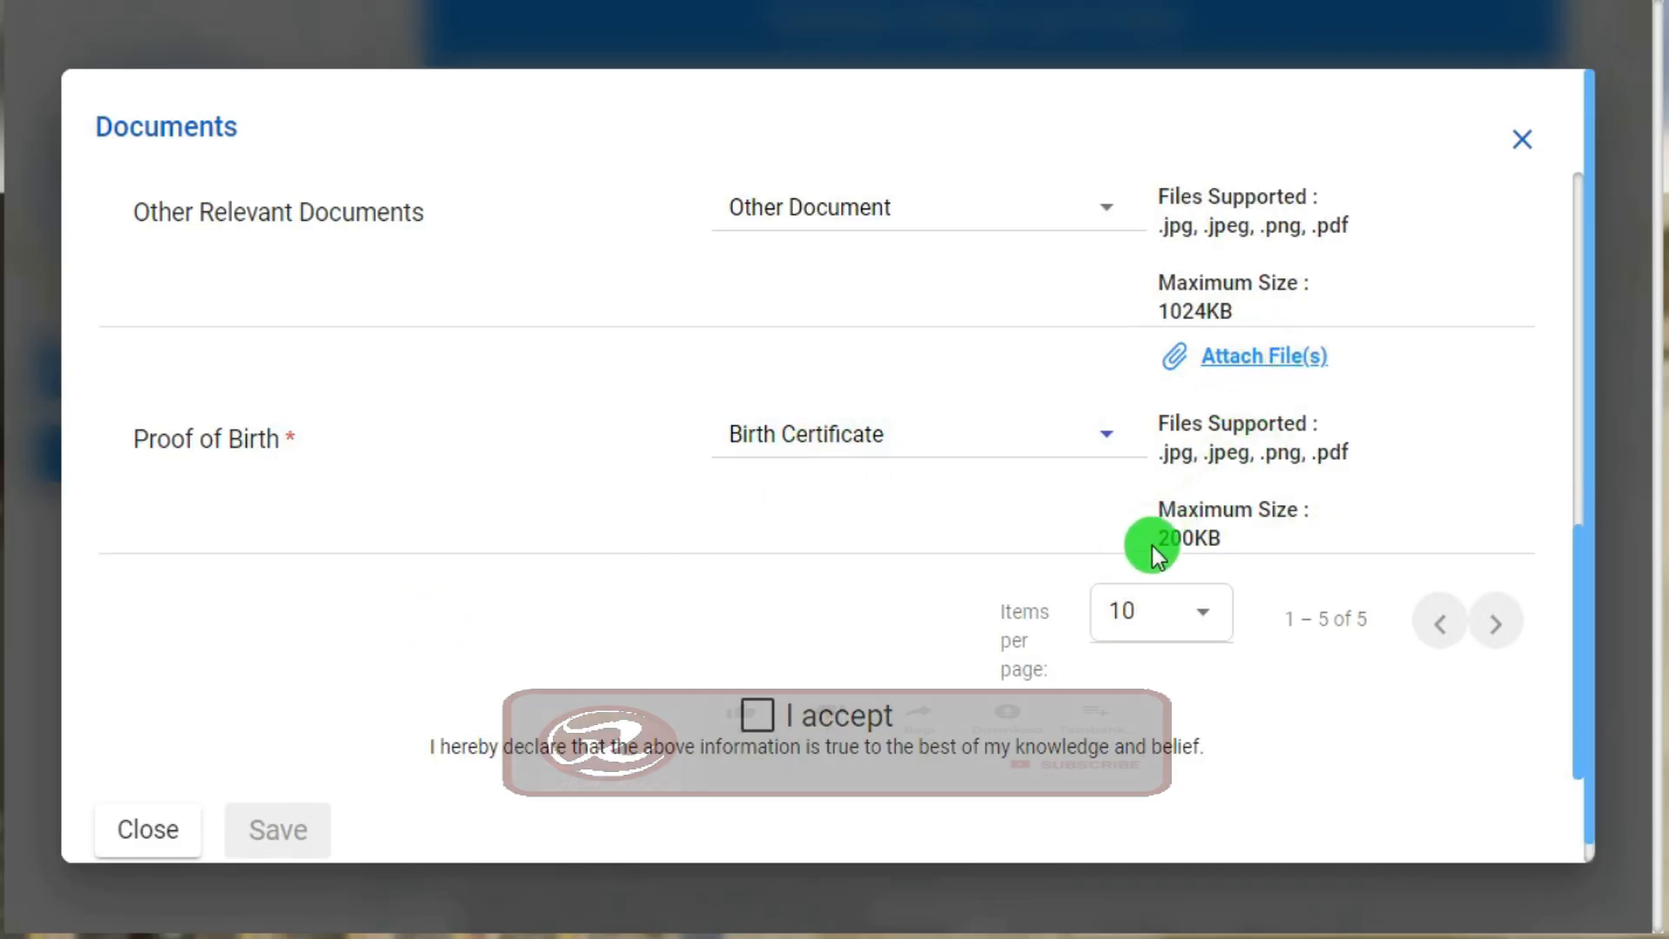
{"action": "left_click_drag", "start_coordinate": [1156, 541], "coordinate": [1226, 535]}
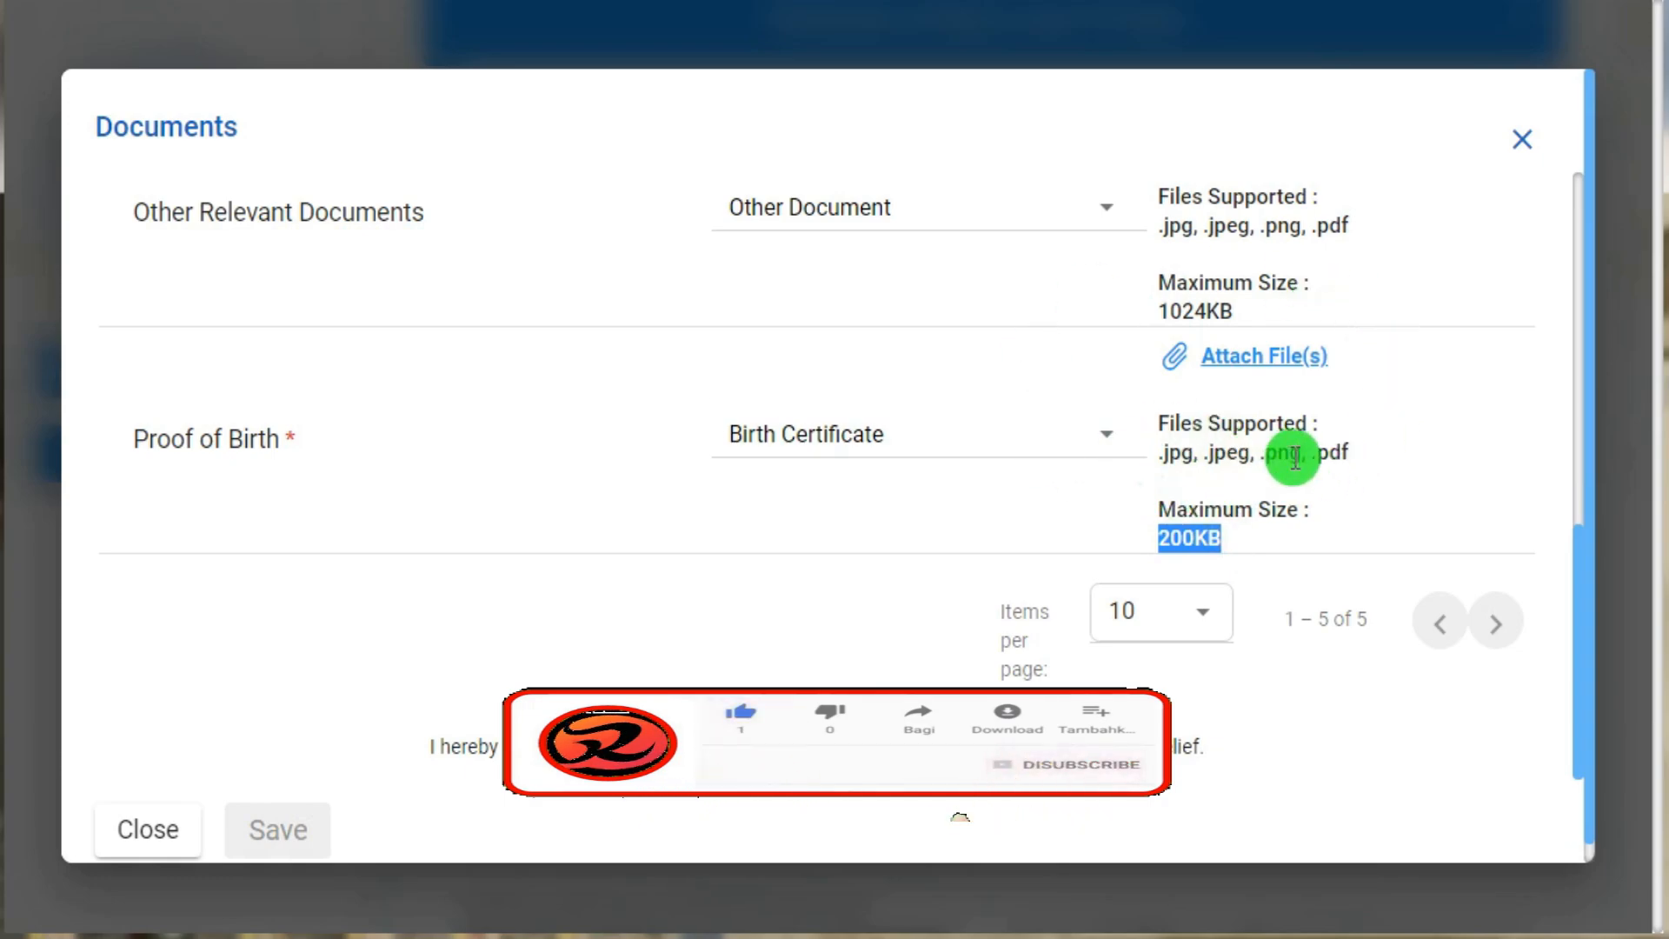
- Accept the declaration that the information is true and close the documents dialog
{"action": "scroll", "coordinate": [756, 591], "scroll_direction": "down", "scroll_amount": 1}
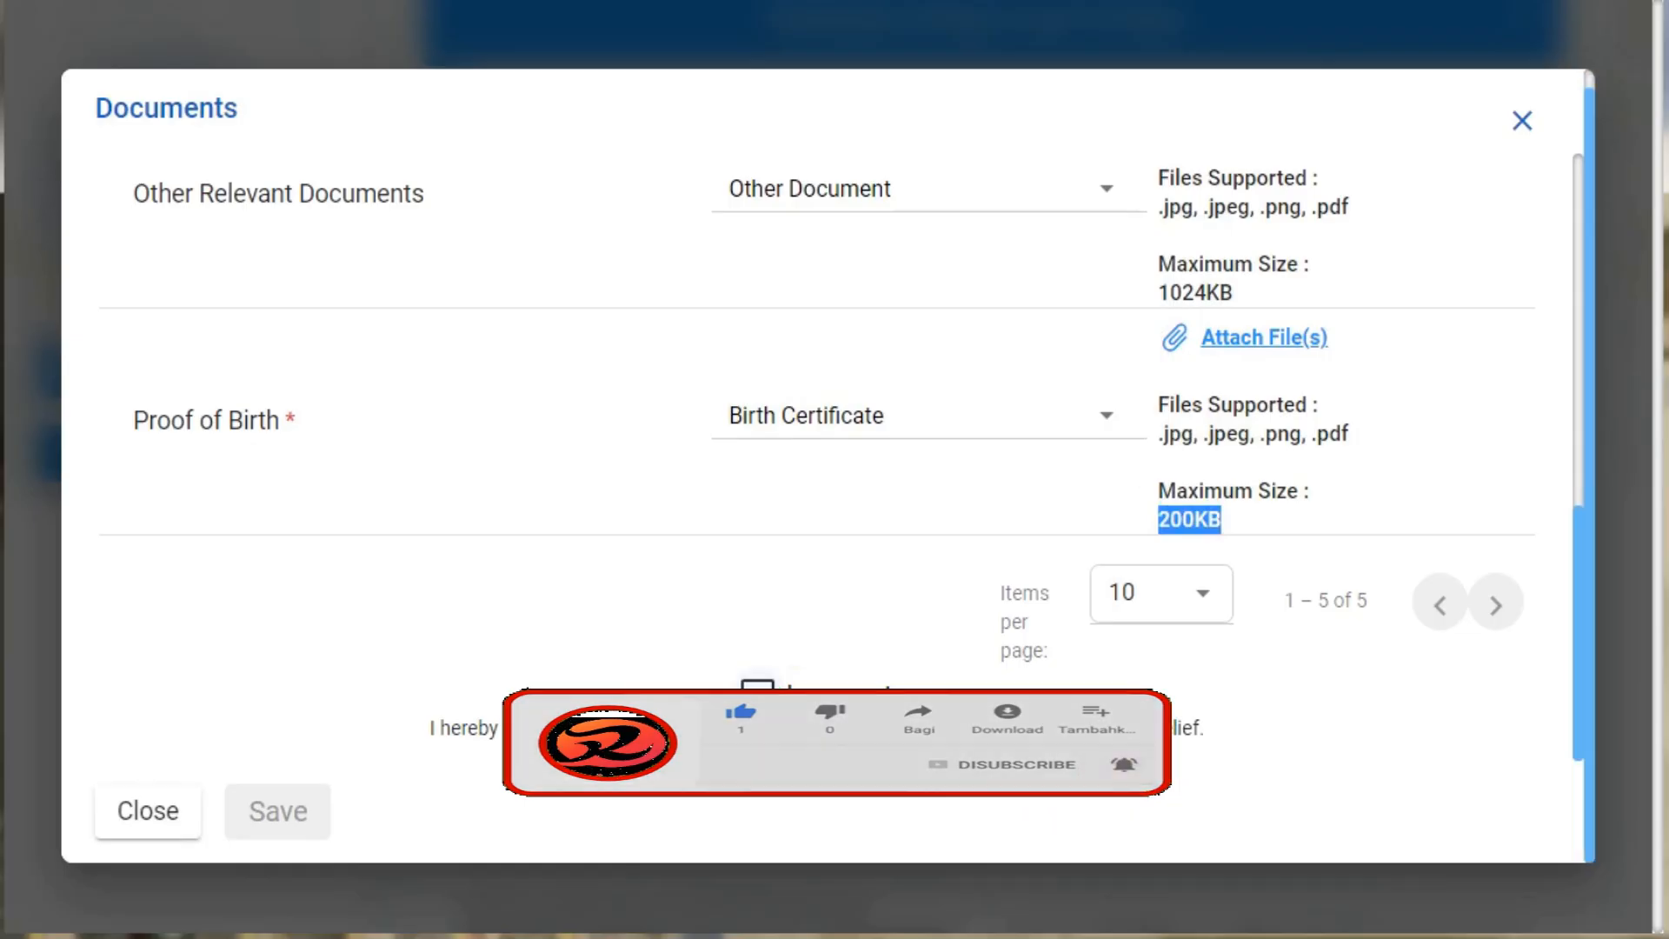
{"action": "left_click", "coordinate": [755, 697]}
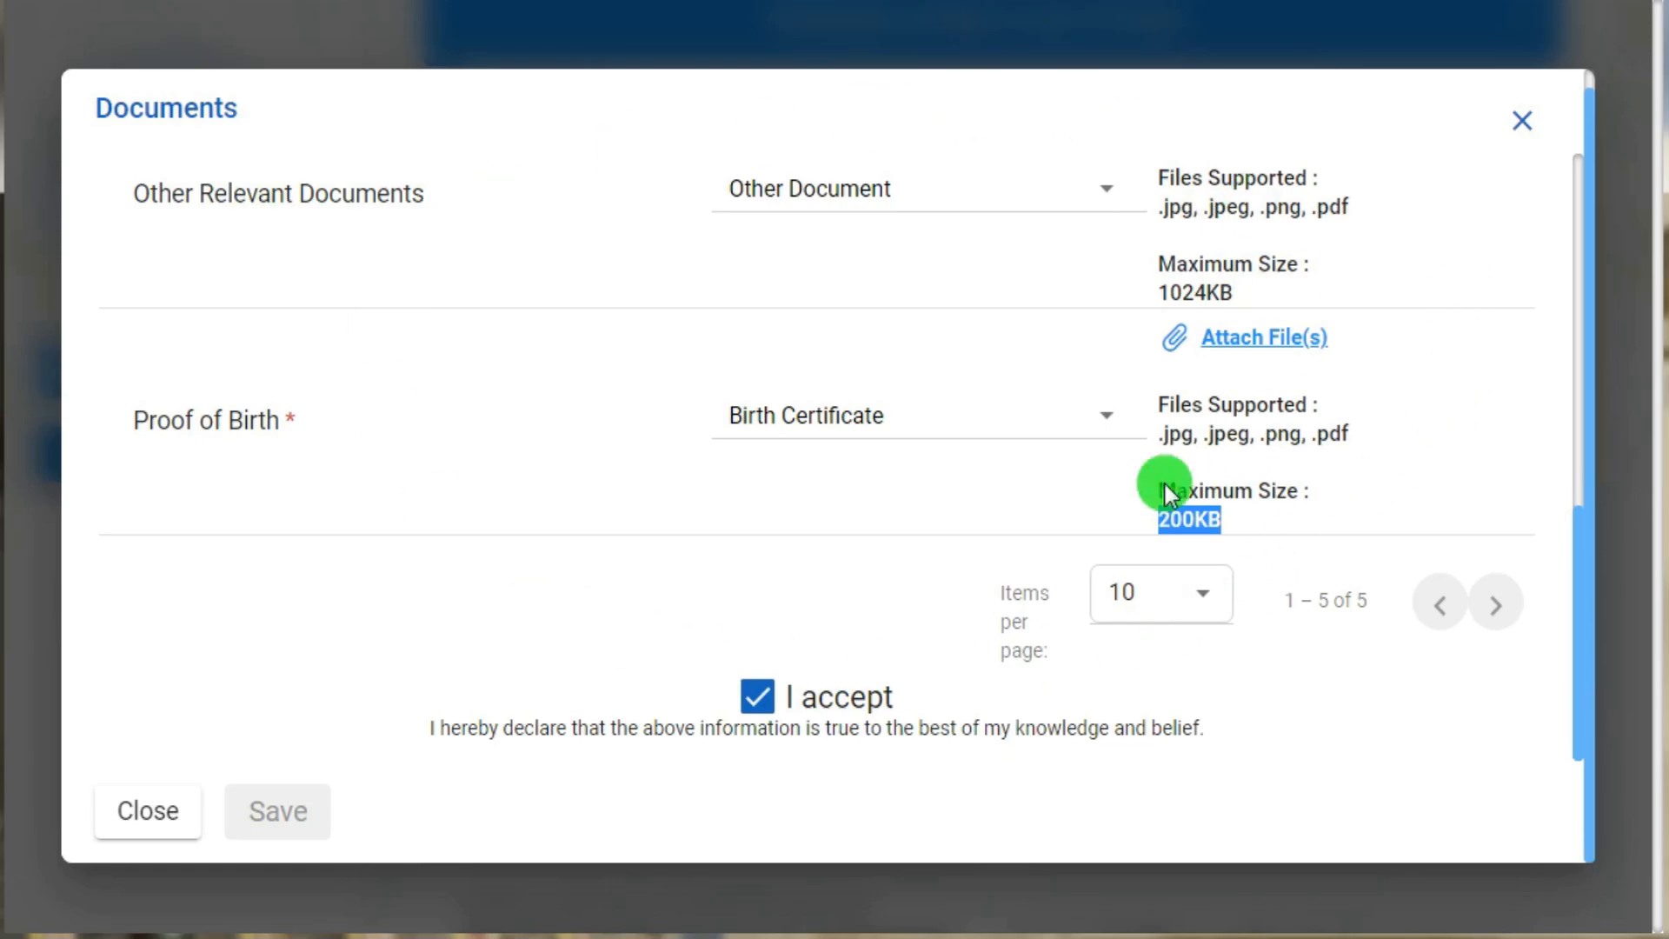
{"action": "left_click", "coordinate": [1531, 126]}
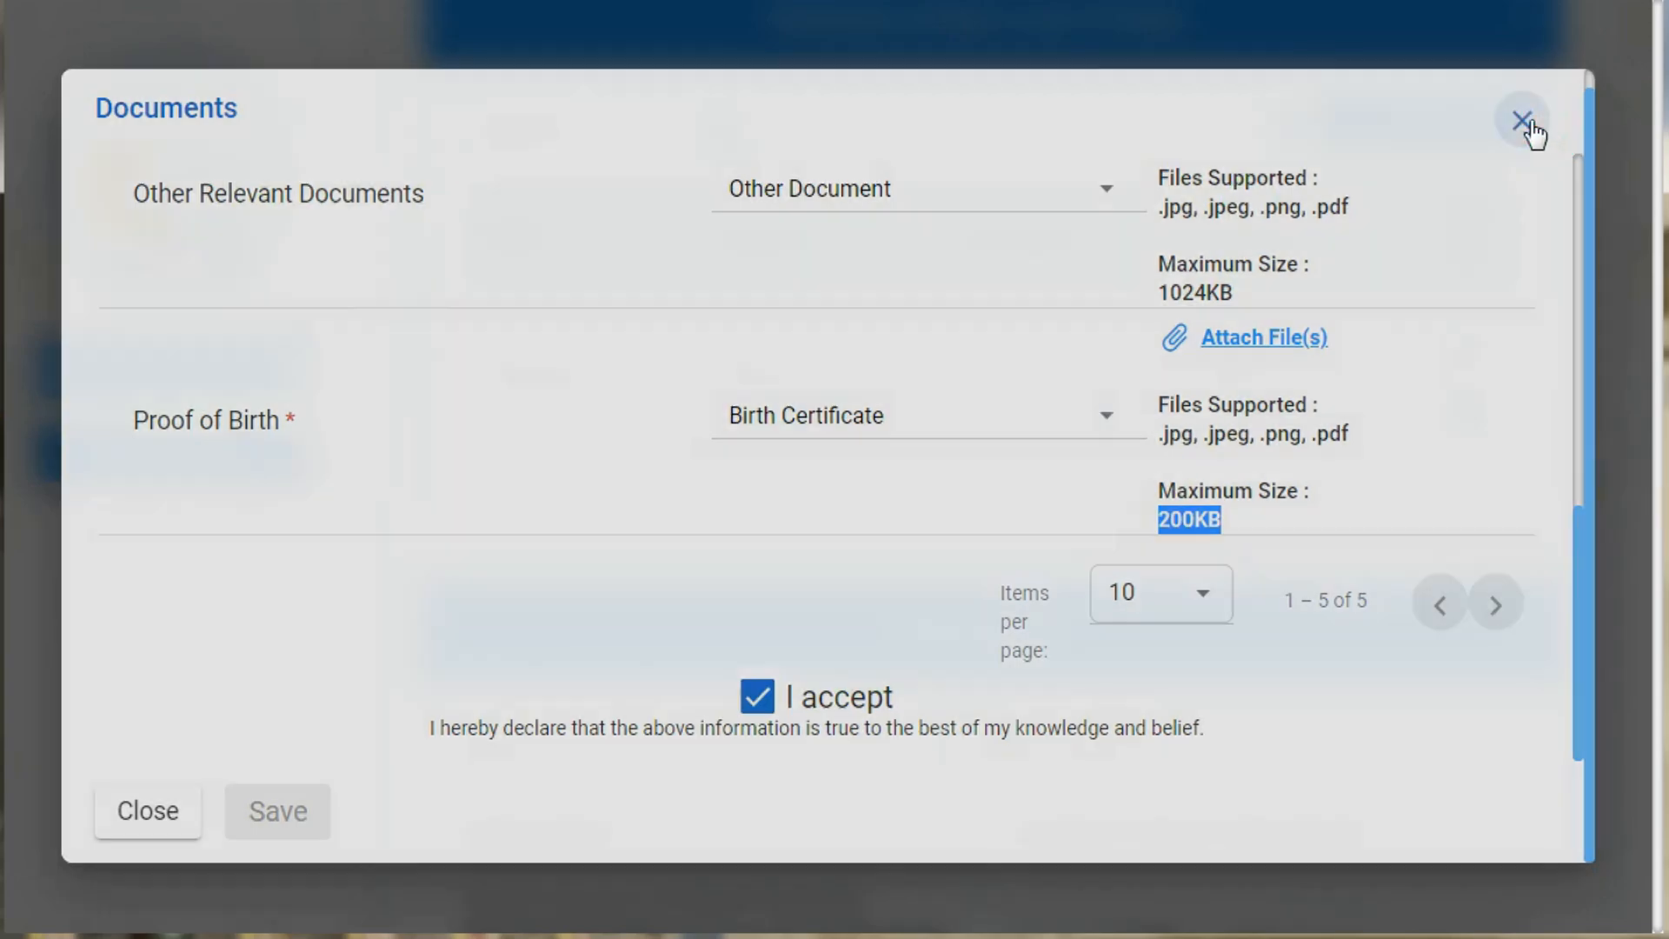
- Preview the application, look through both pages of the generated document, and close the preview
{"action": "scroll", "coordinate": [707, 492], "scroll_direction": "down", "scroll_amount": 10}
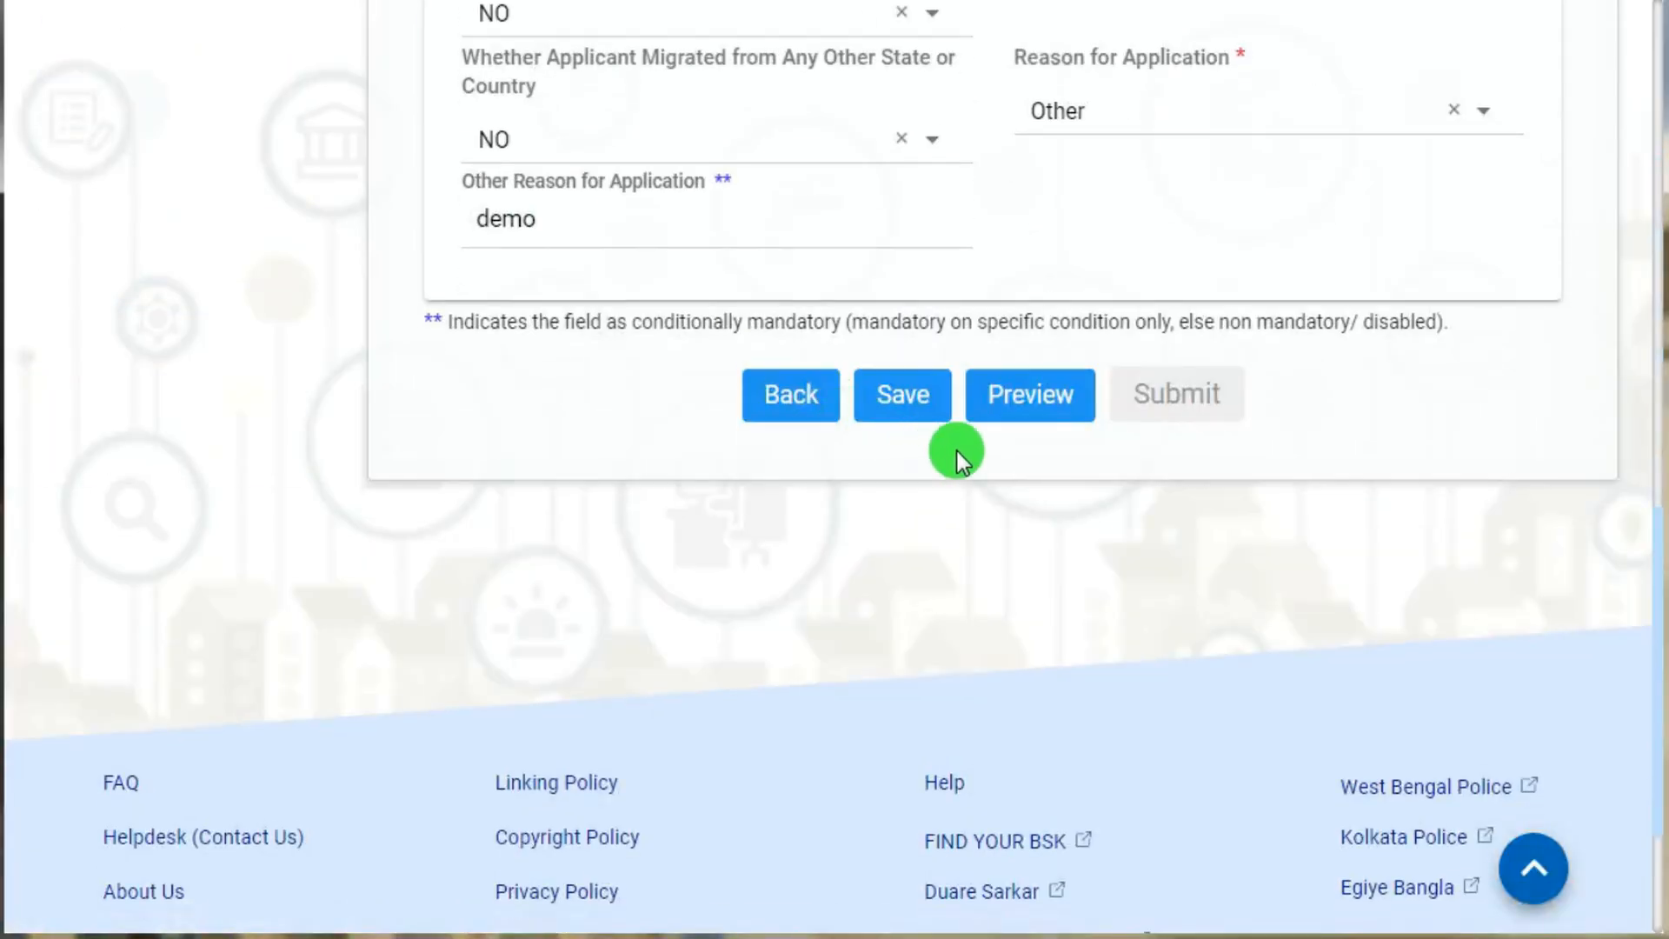
{"action": "left_click", "coordinate": [1032, 398]}
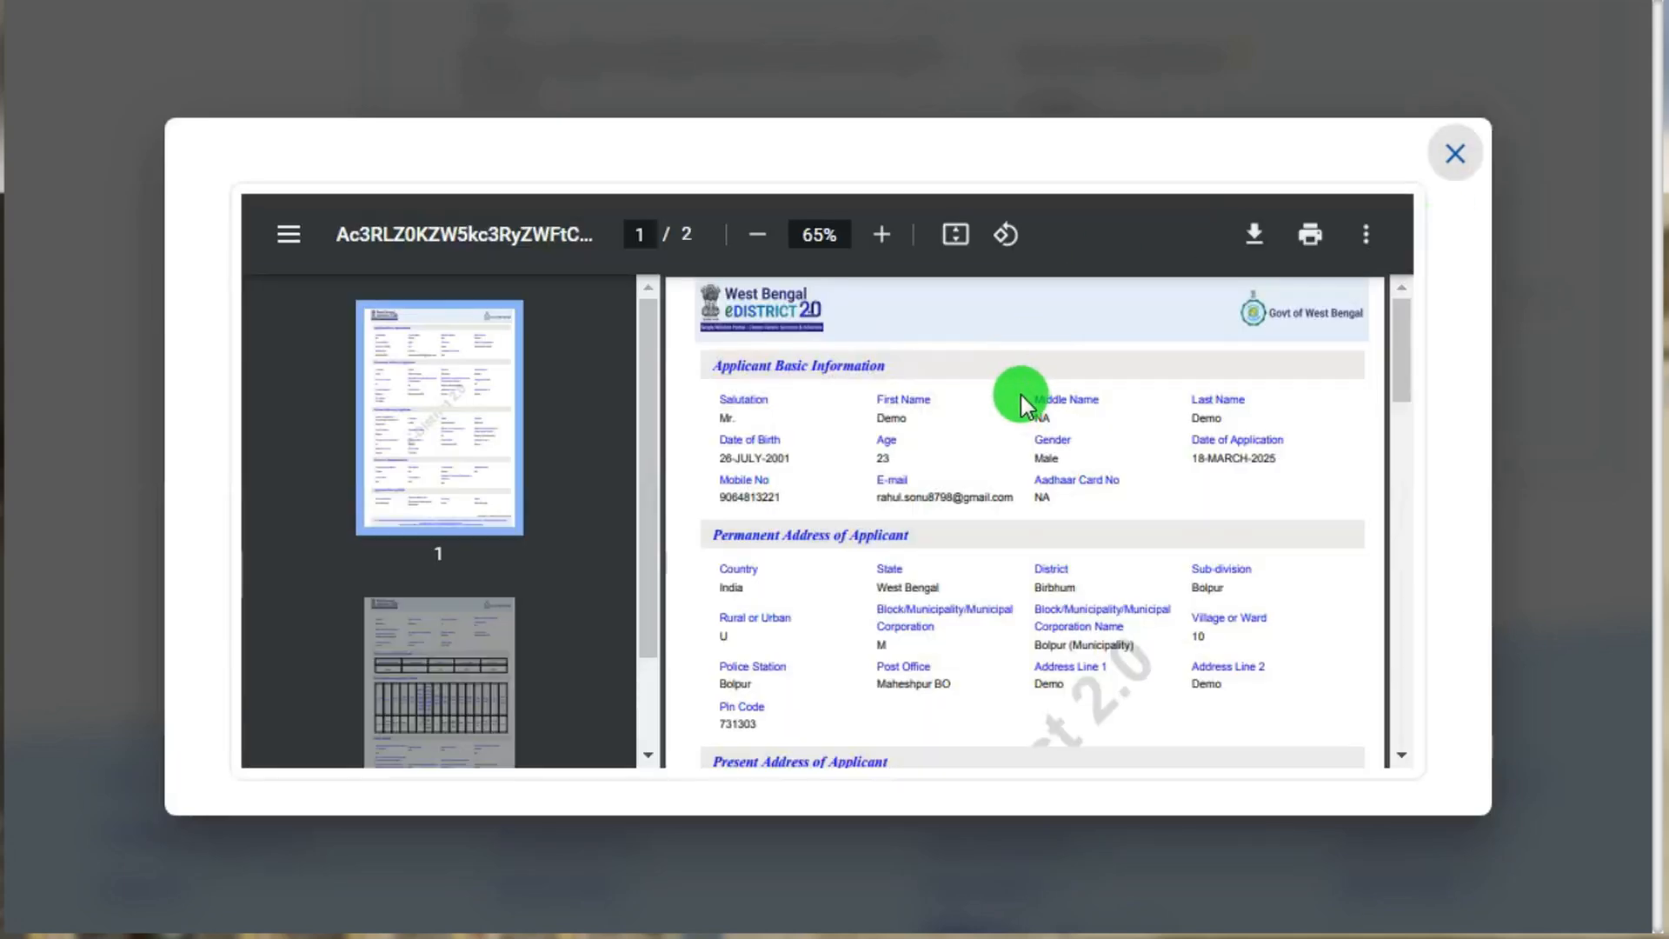
{"action": "scroll", "coordinate": [1020, 395], "scroll_direction": "down", "scroll_amount": 15}
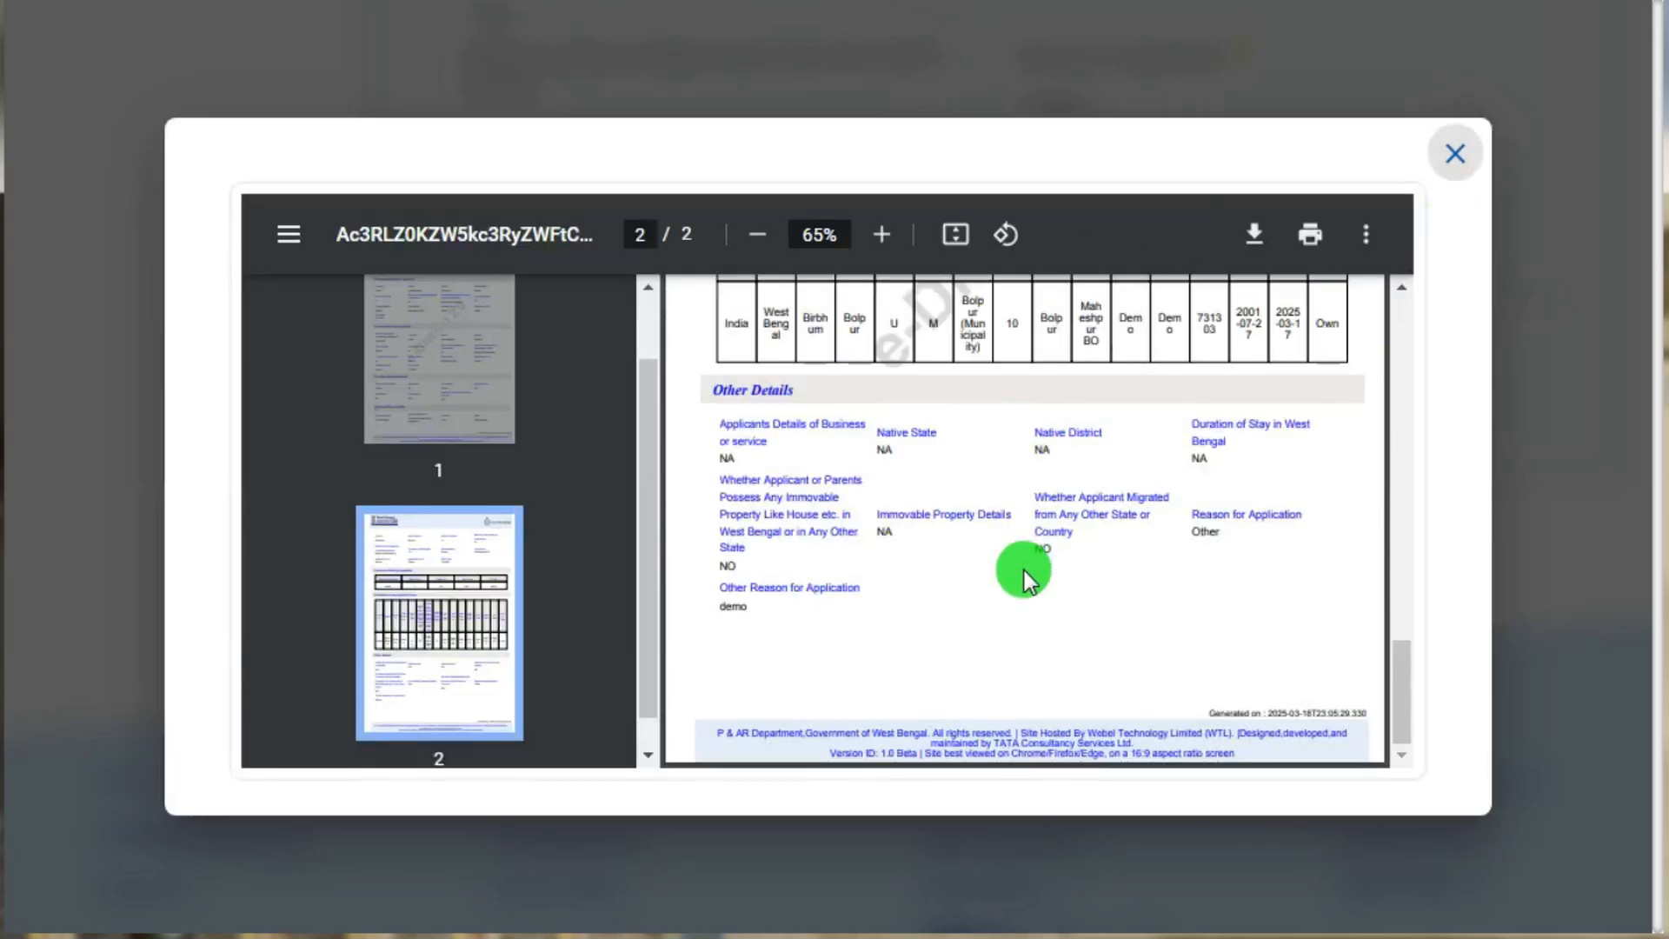
{"action": "scroll", "coordinate": [1035, 570], "scroll_direction": "up", "scroll_amount": 10}
{"action": "scroll", "coordinate": [1035, 570], "scroll_direction": "up", "scroll_amount": 5}
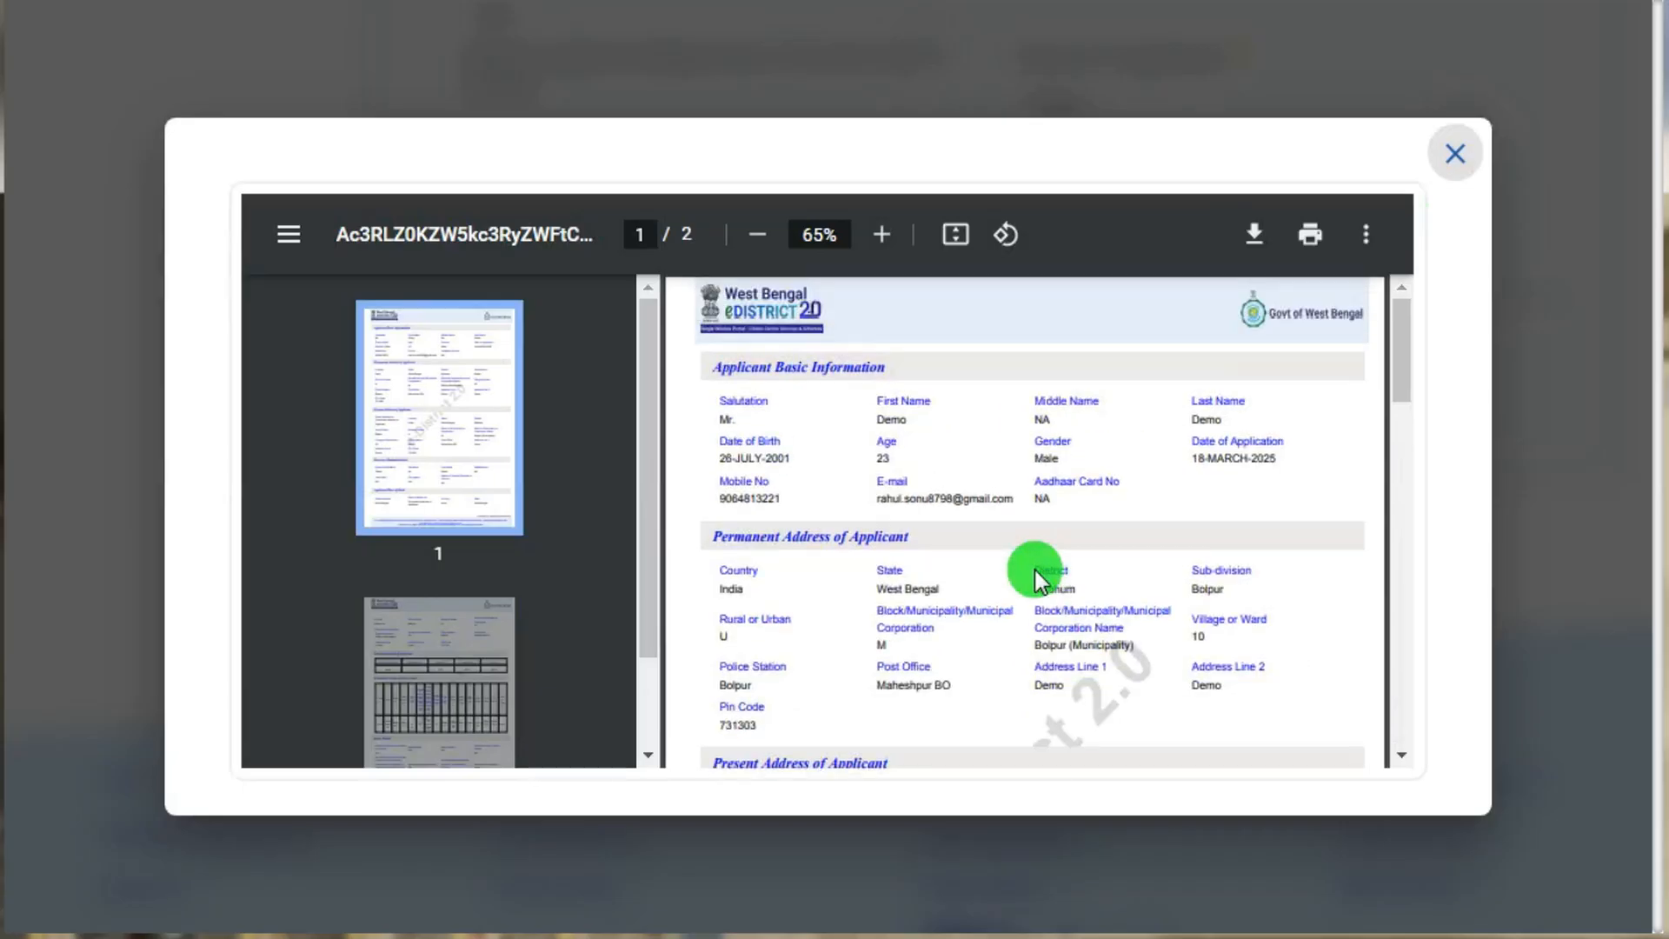
{"action": "scroll", "coordinate": [1055, 502], "scroll_direction": "down", "scroll_amount": 10}
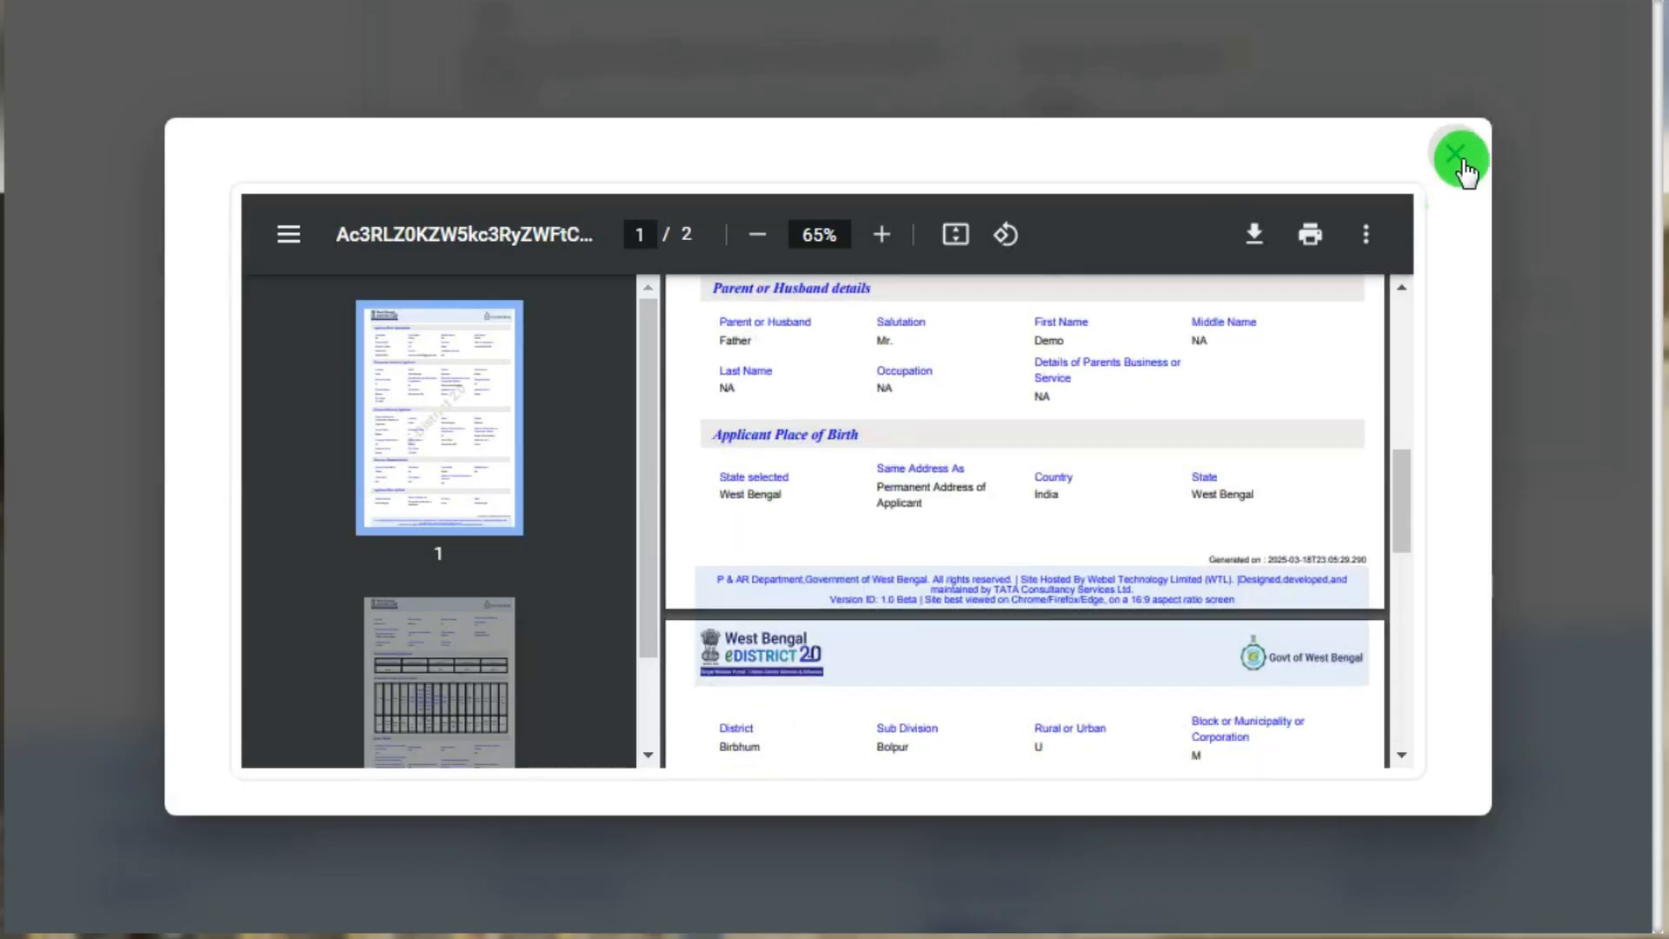
{"action": "left_click", "coordinate": [1459, 160]}
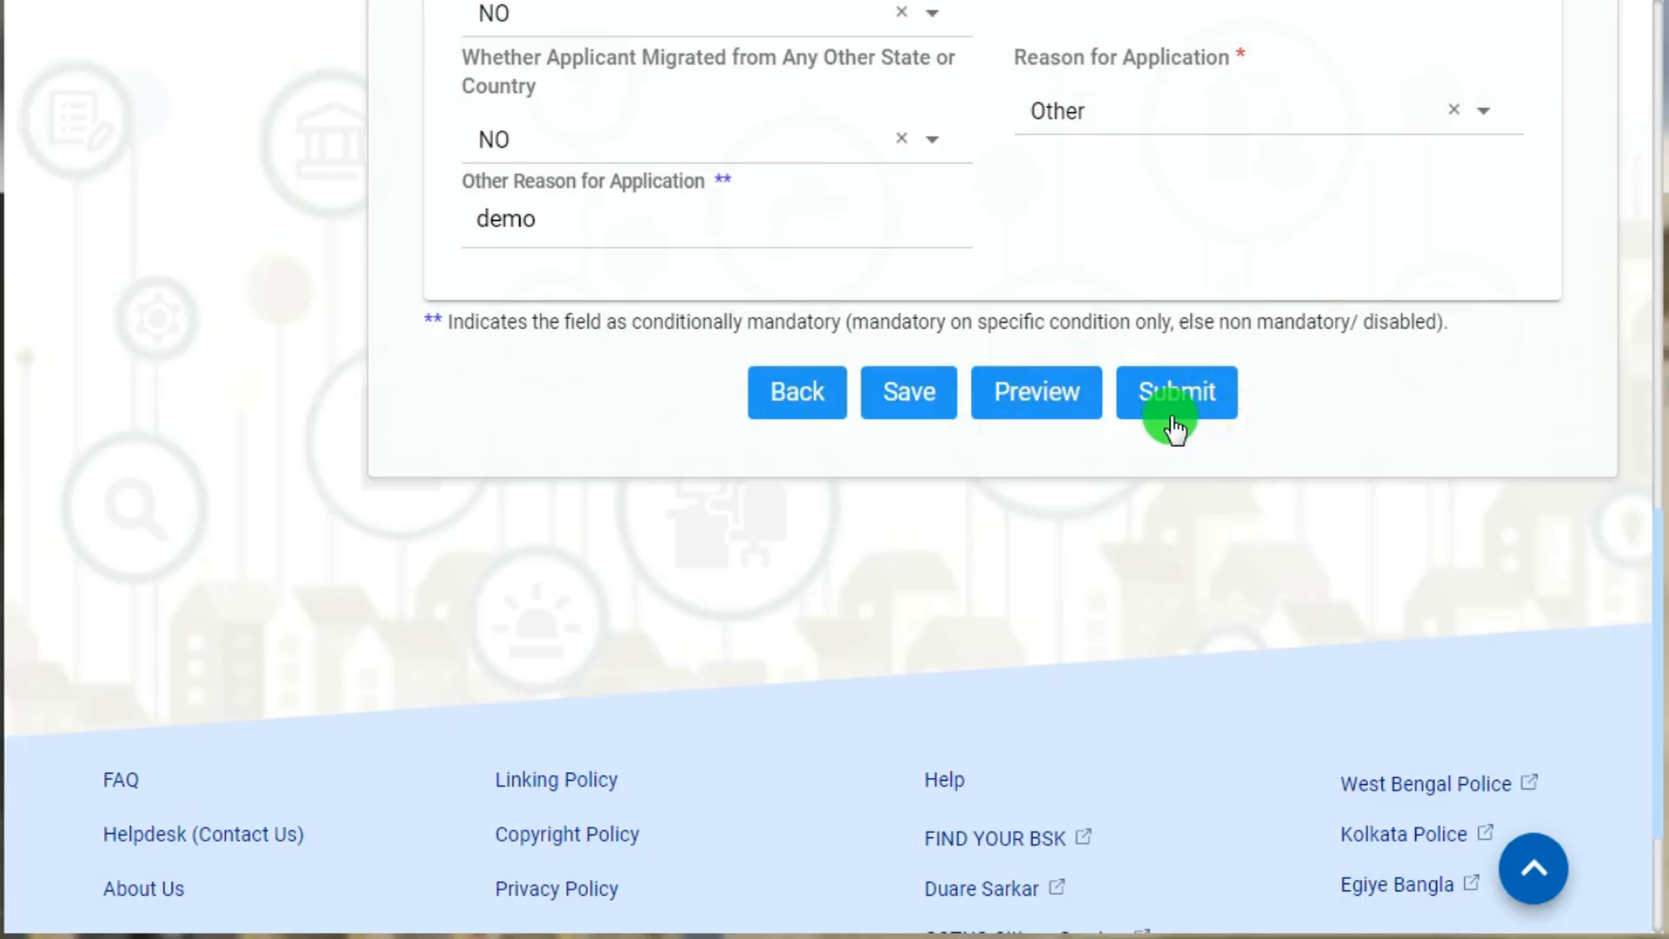
- Go to the dashboard and download the acknowledgement of the in-progress Local Residence (Domicile) Certificate application
{"action": "scroll", "coordinate": [822, 518], "scroll_direction": "up", "scroll_amount": 4}
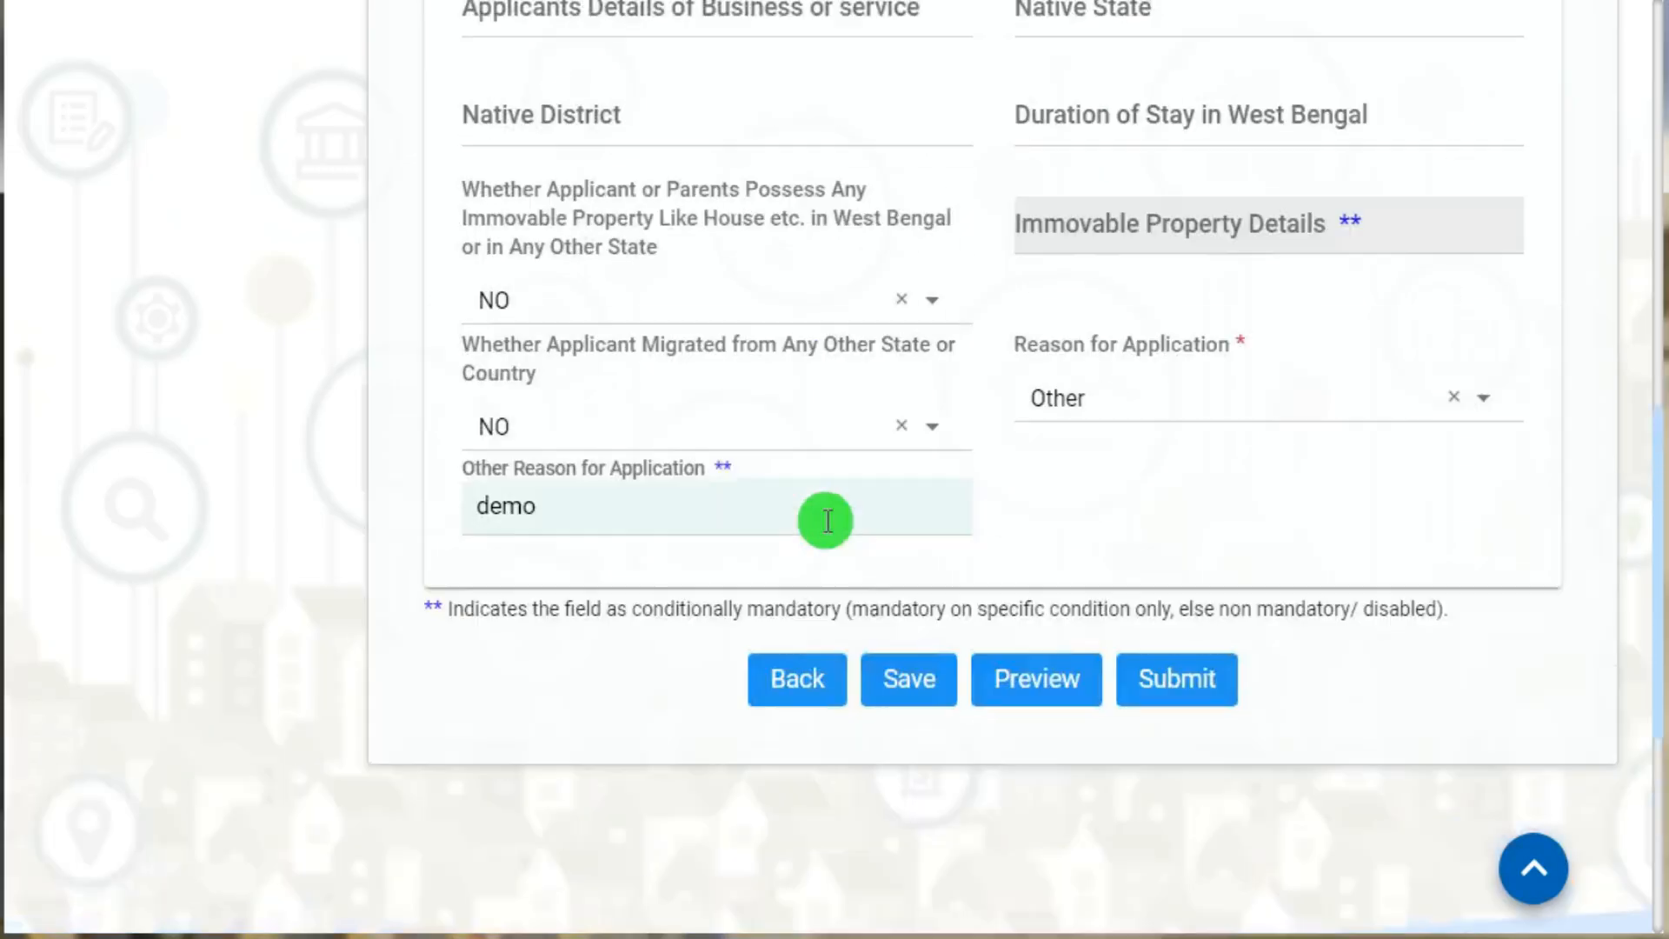
{"action": "scroll", "coordinate": [820, 518], "scroll_direction": "down", "scroll_amount": 6}
{"action": "scroll", "coordinate": [711, 326], "scroll_direction": "up", "scroll_amount": 15}
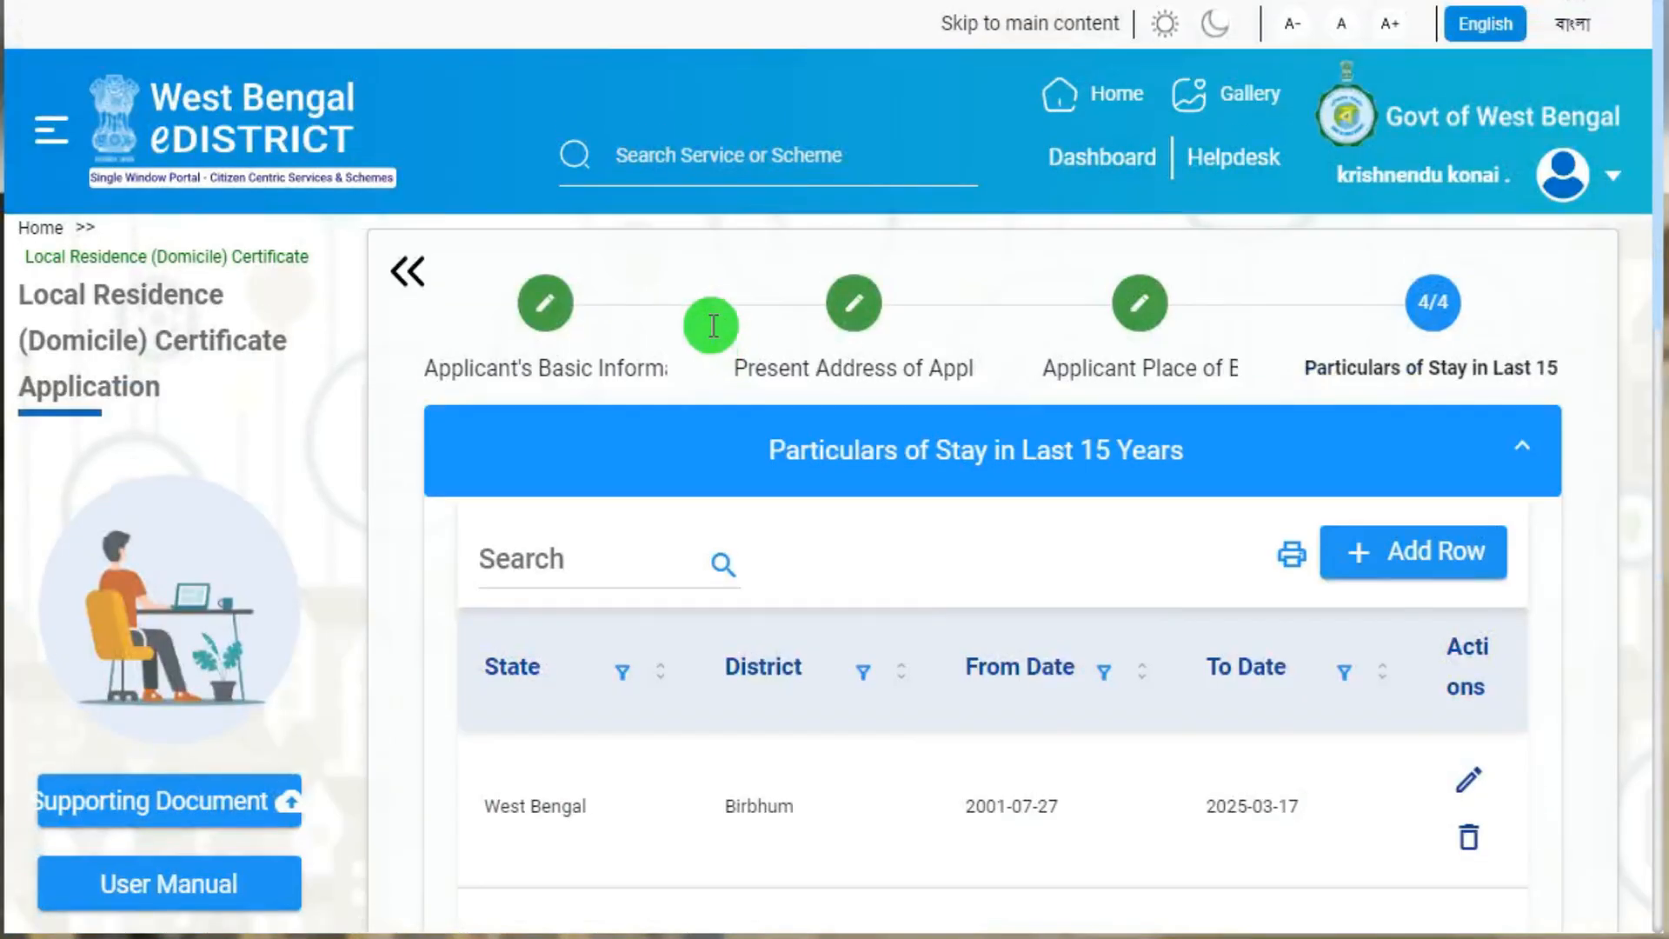
{"action": "left_click", "coordinate": [1092, 158]}
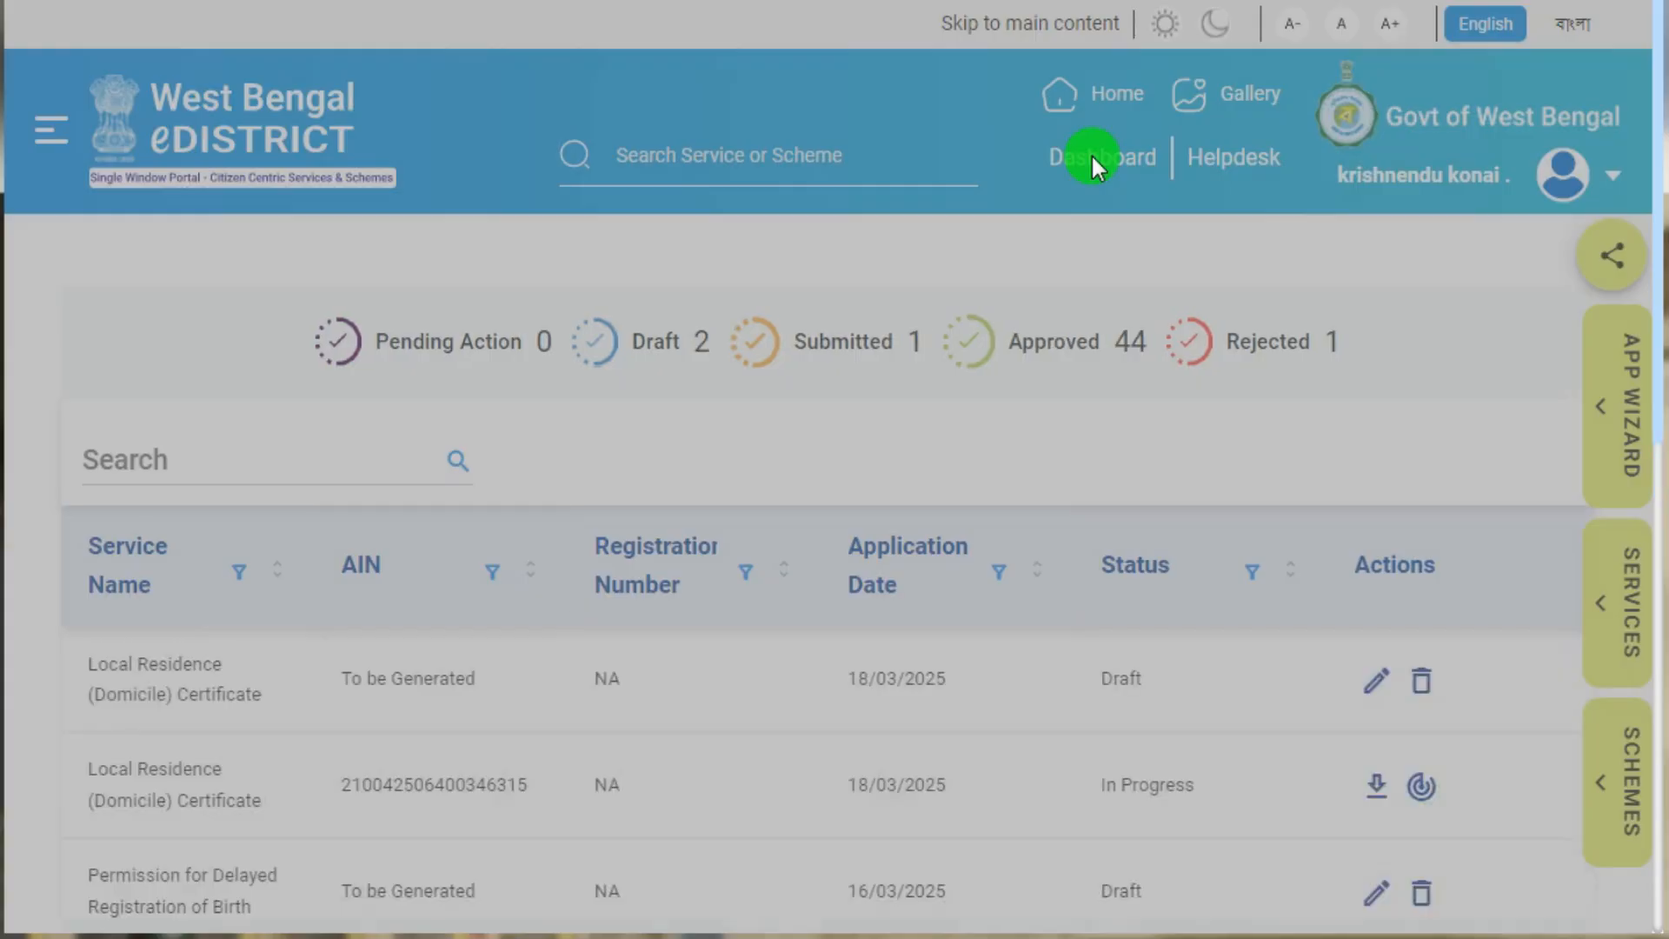
{"action": "scroll", "coordinate": [929, 609], "scroll_direction": "down", "scroll_amount": 3}
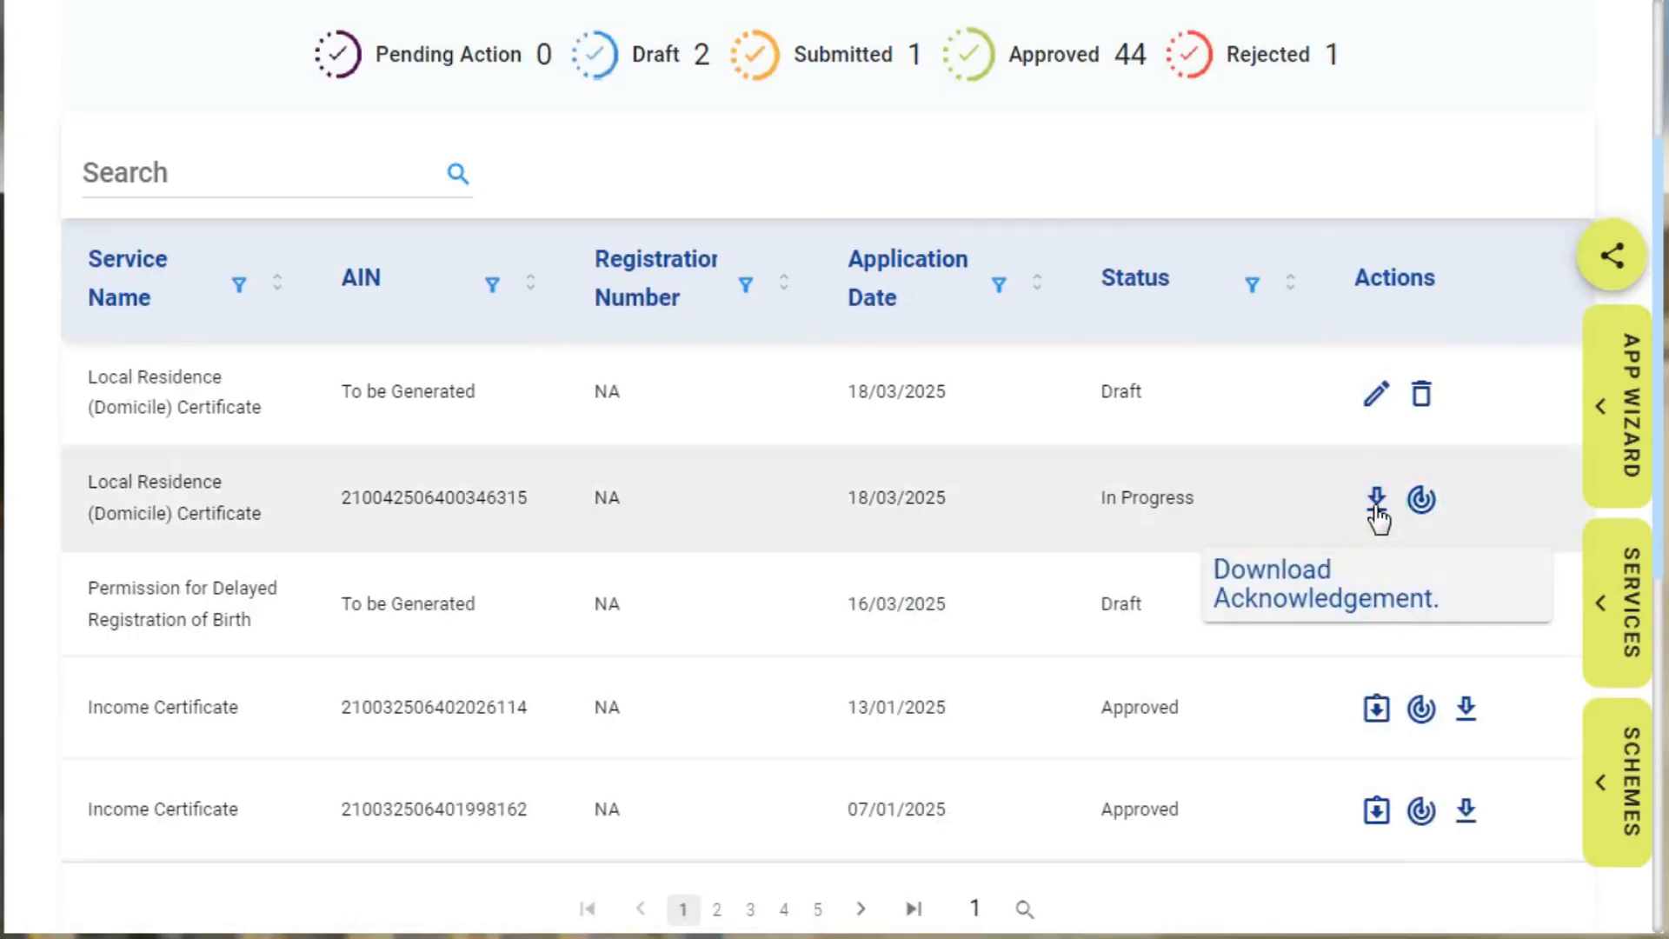
{"action": "left_click", "coordinate": [1379, 502]}
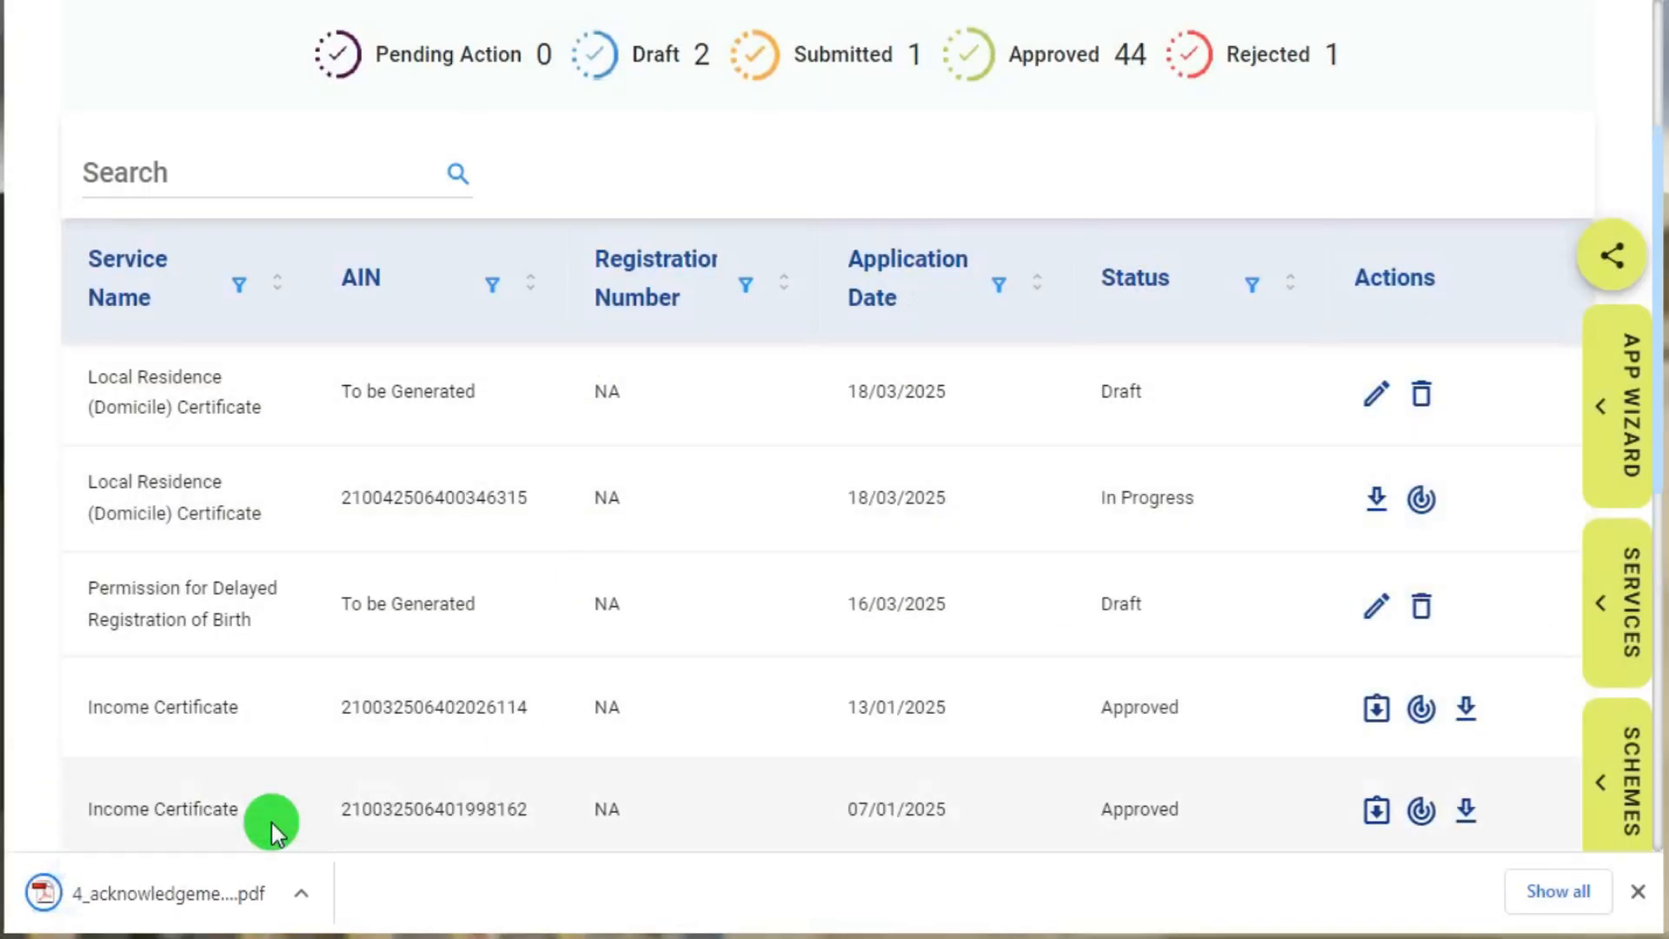
- Open the downloaded acknowledgement PDF and read through its application summary and notes
{"action": "left_click", "coordinate": [239, 886]}
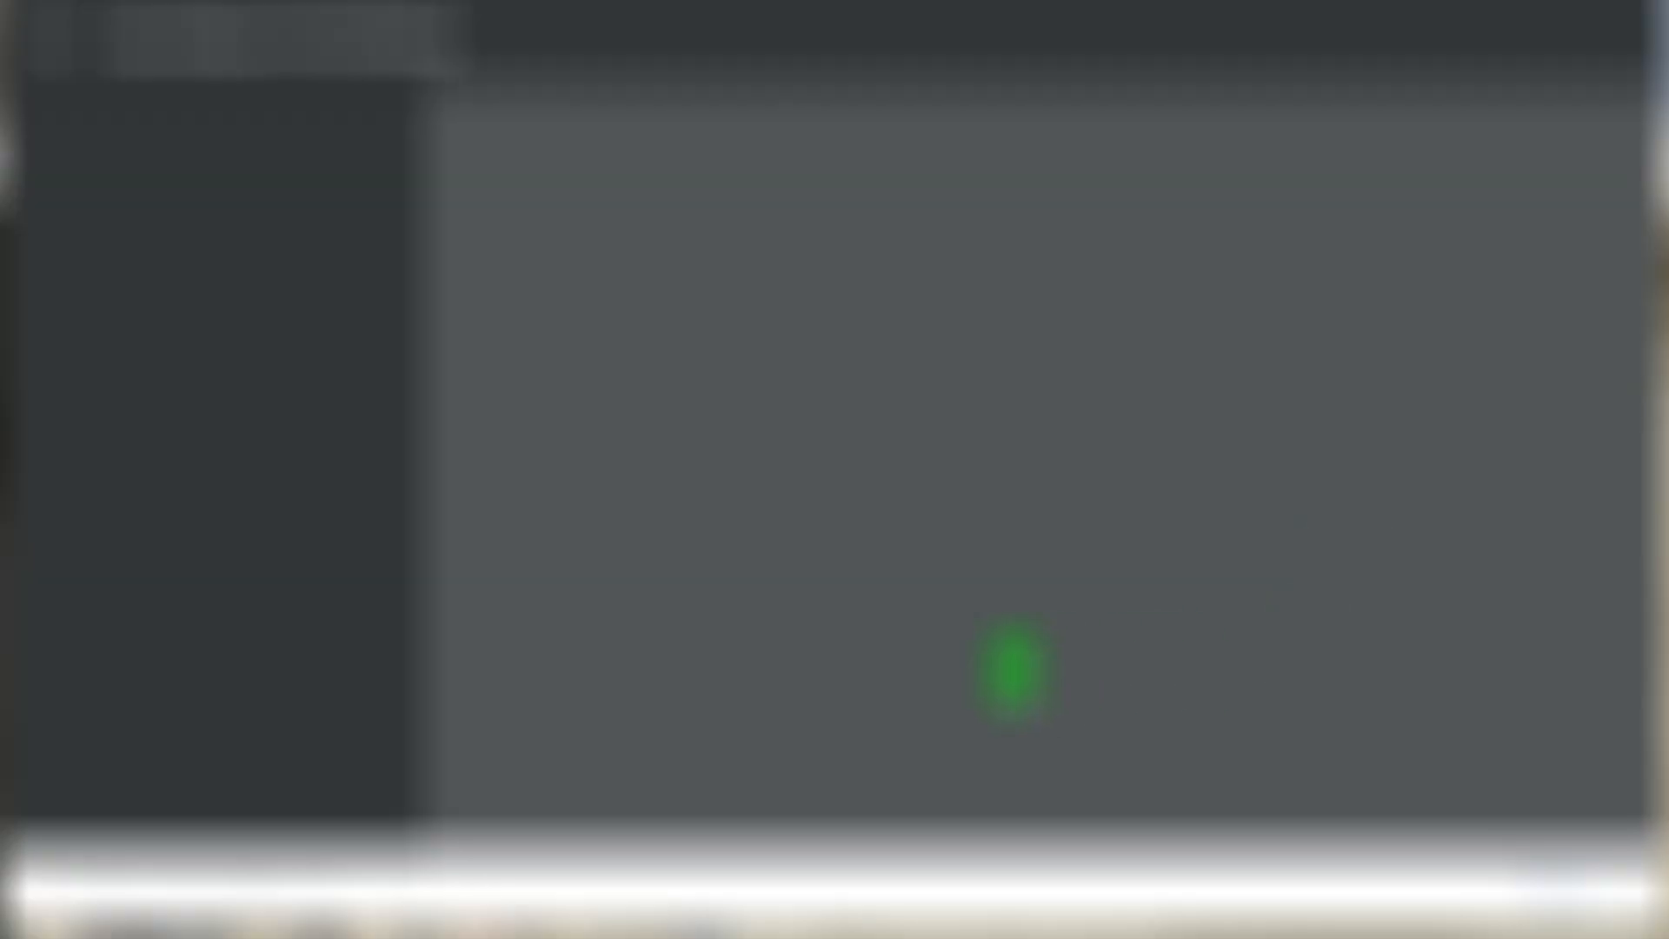
{"action": "scroll", "coordinate": [1079, 494], "scroll_direction": "down", "scroll_amount": 5}
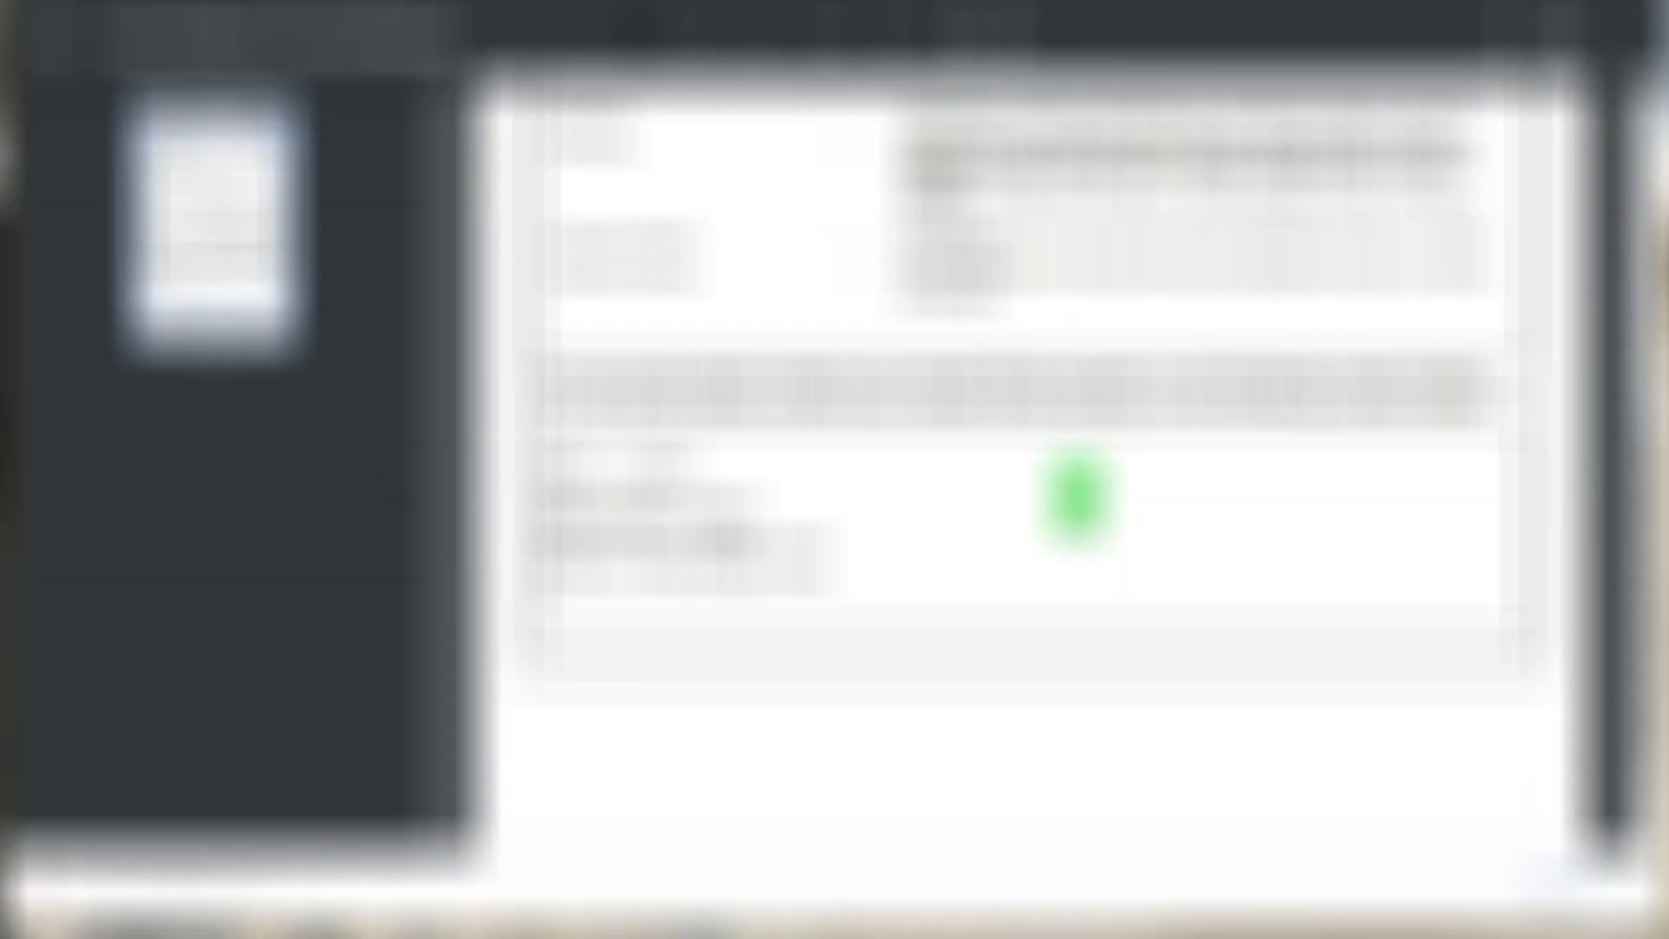
{"action": "scroll", "coordinate": [1077, 495], "scroll_direction": "up", "scroll_amount": 5}
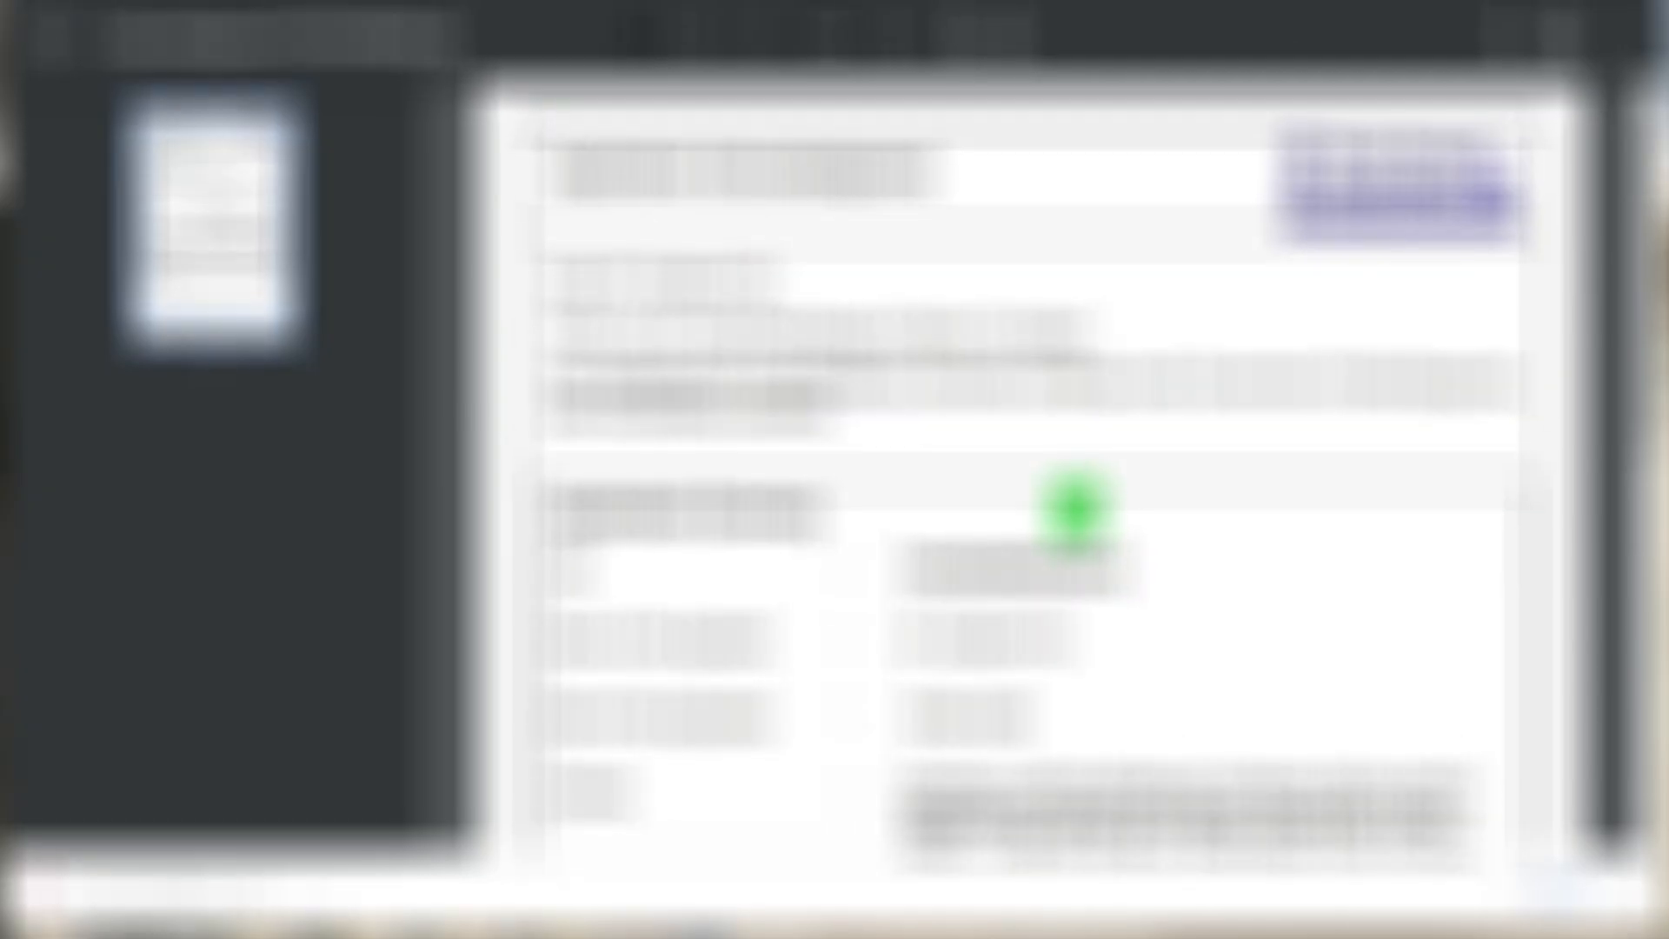
{"action": "scroll", "coordinate": [1076, 508], "scroll_direction": "down", "scroll_amount": 10}
{"action": "scroll", "coordinate": [1076, 522], "scroll_direction": "up", "scroll_amount": 7}
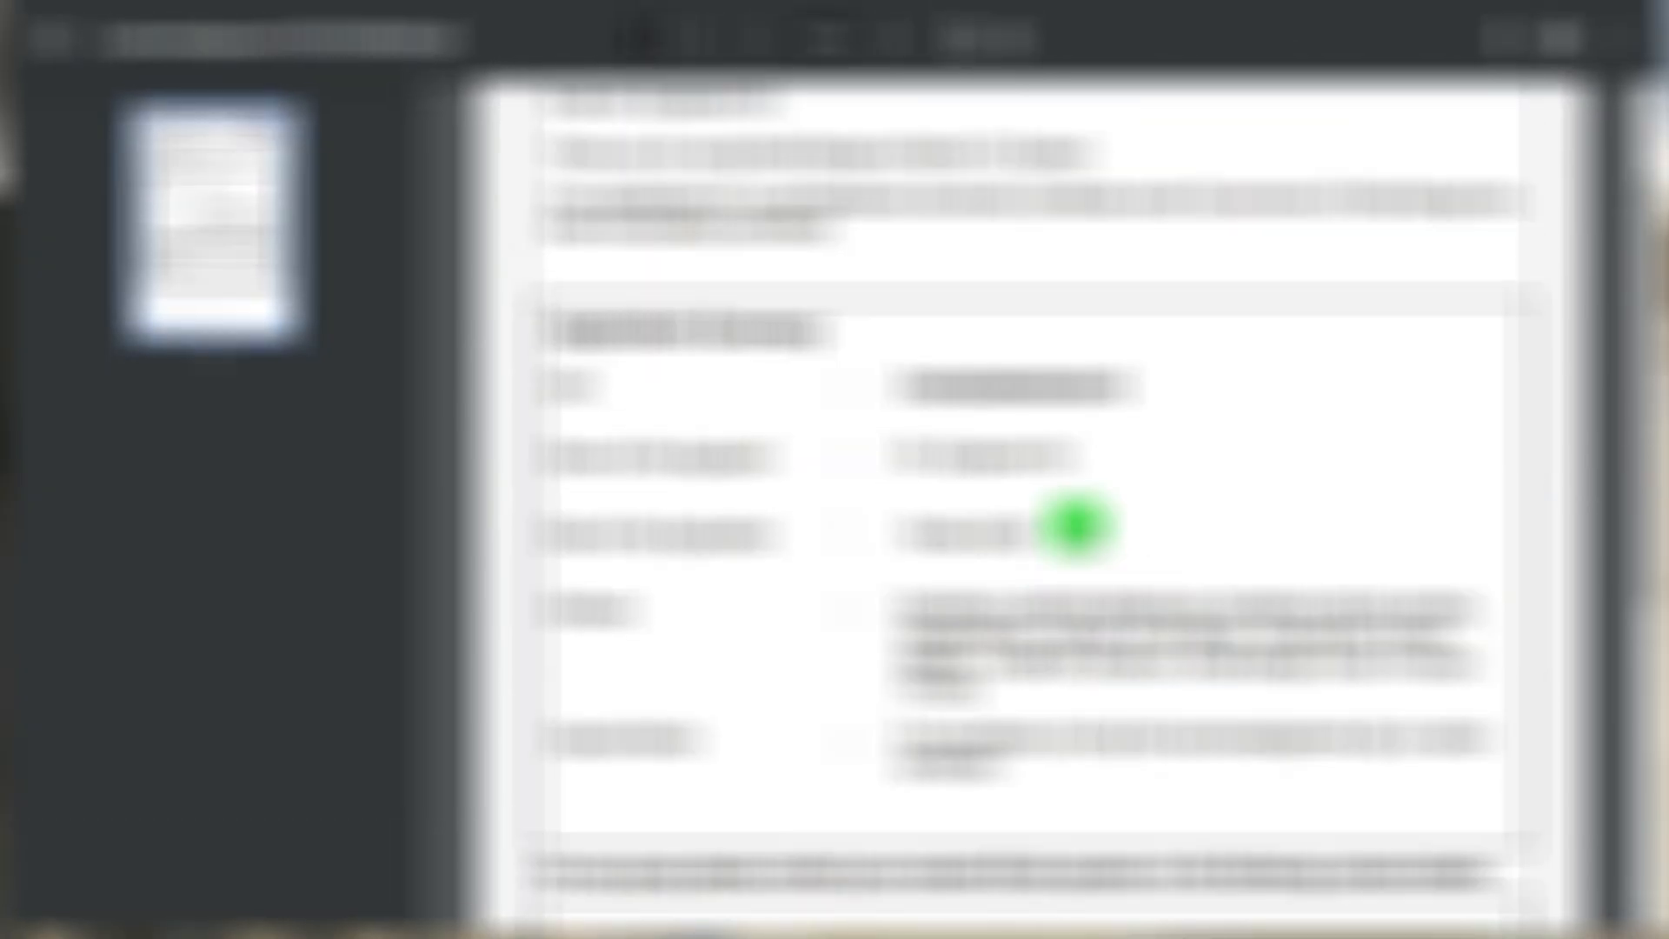
{"action": "scroll", "coordinate": [1078, 523], "scroll_direction": "up", "scroll_amount": 2}
{"action": "scroll", "coordinate": [1066, 547], "scroll_direction": "down", "scroll_amount": 8}
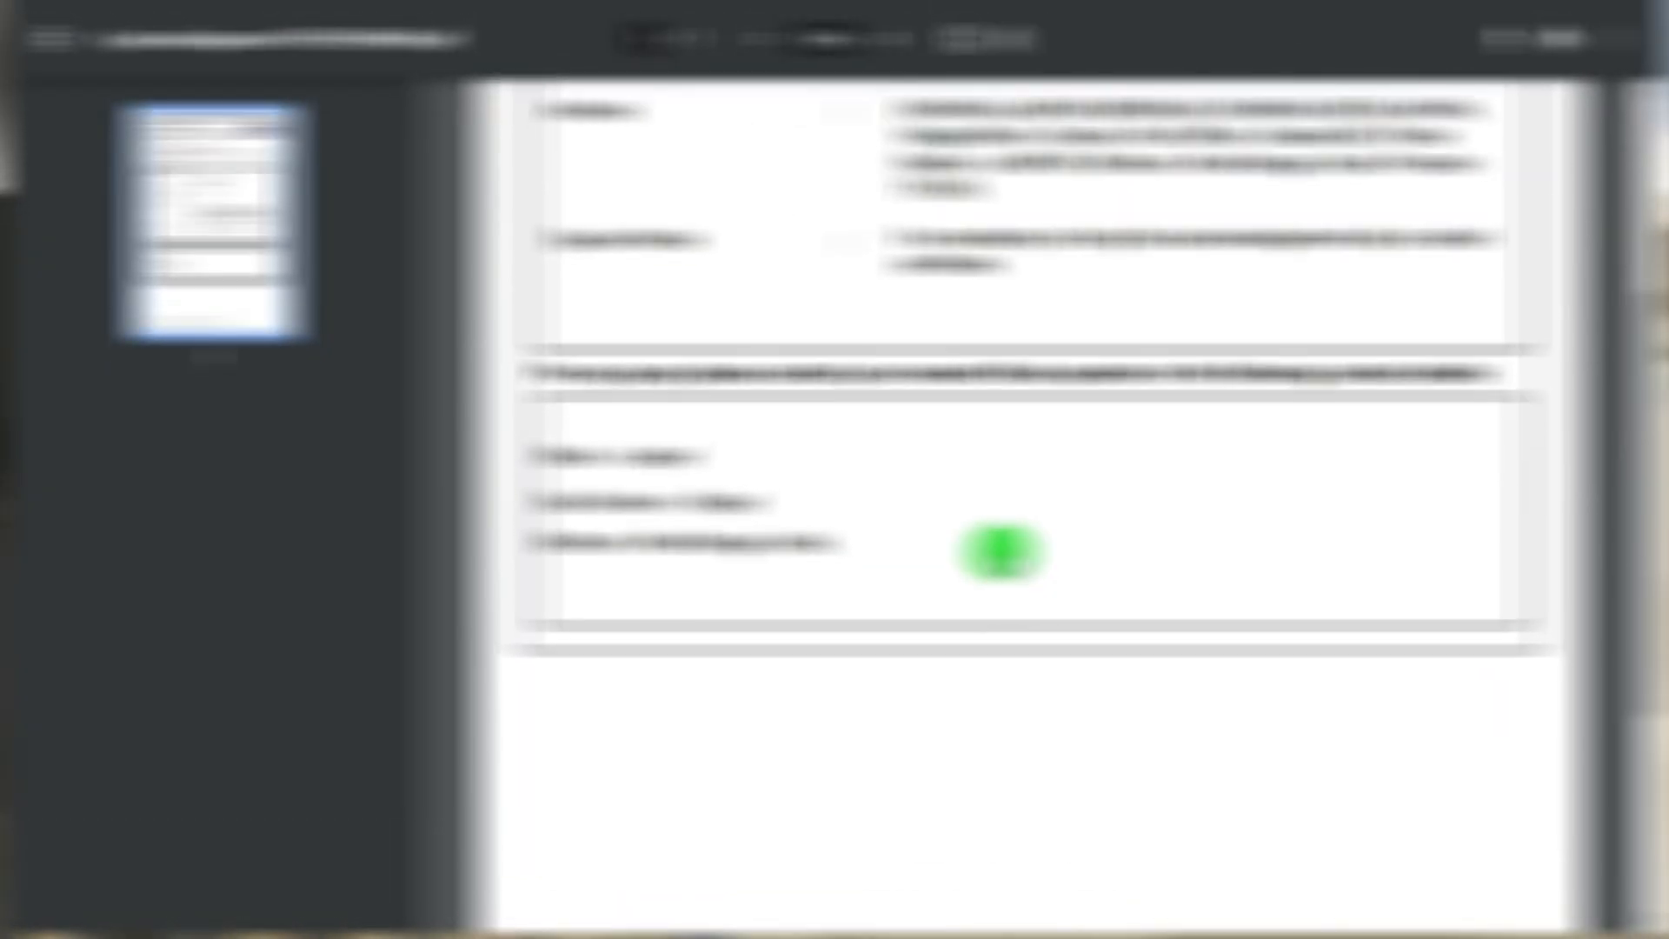
{"action": "scroll", "coordinate": [1000, 552], "scroll_direction": "up", "scroll_amount": 8}
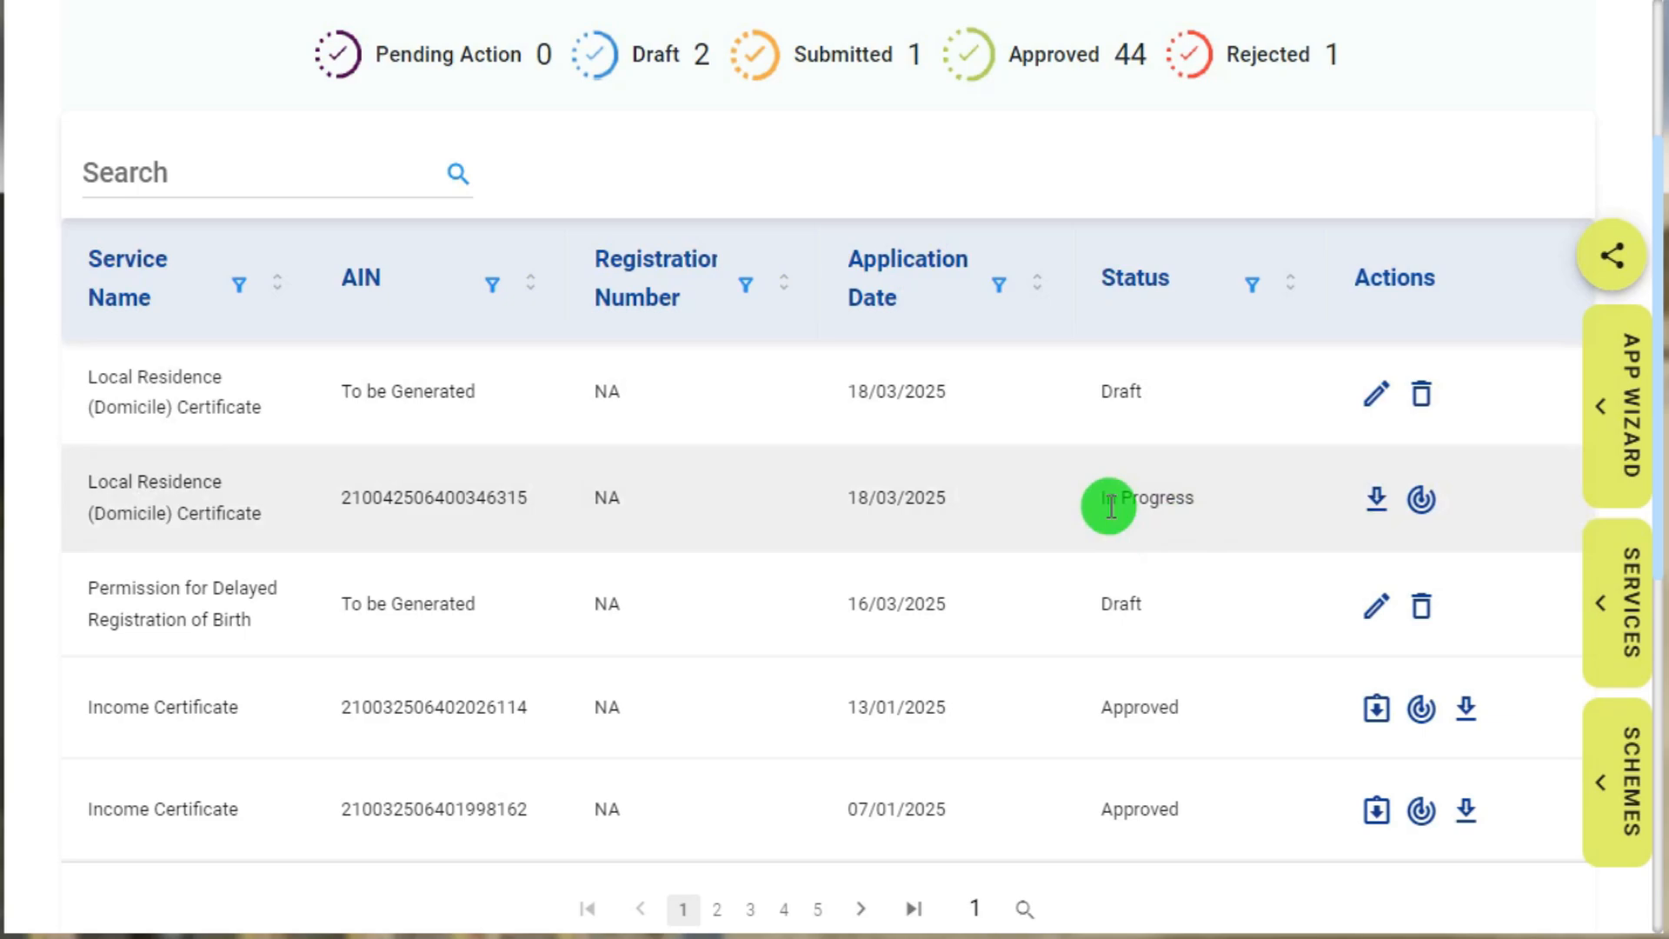
- Open the certificate list of the approved Income Certificate application dated 13/01/2025
{"action": "scroll", "coordinate": [1234, 559], "scroll_direction": "down", "scroll_amount": 2}
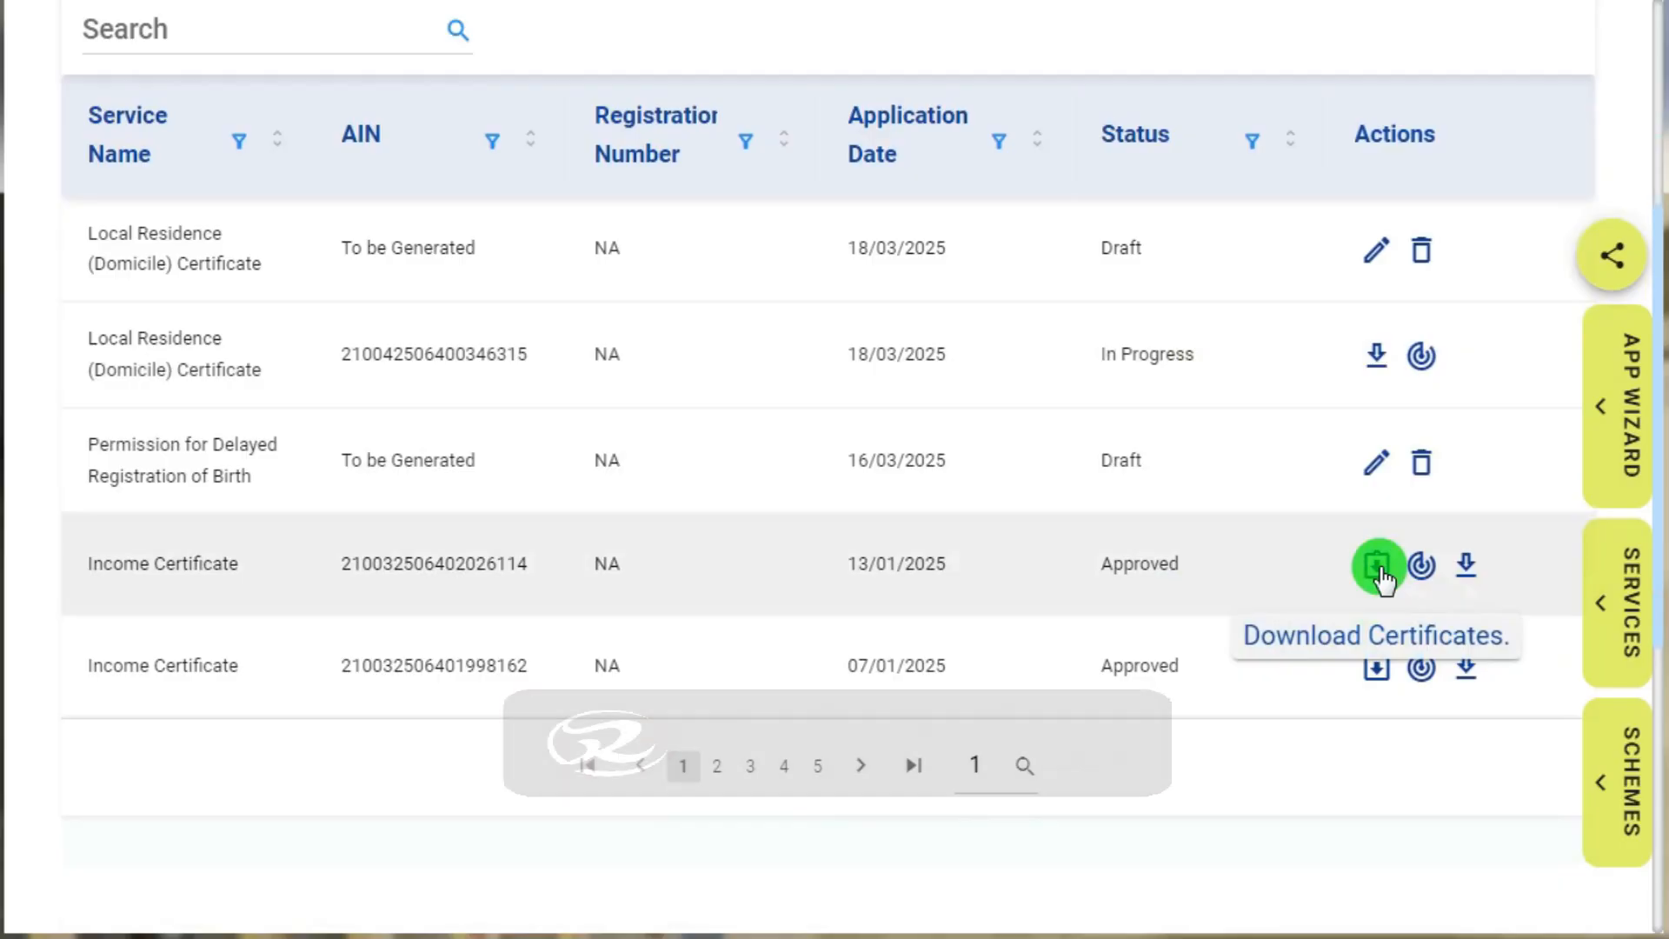
{"action": "left_click", "coordinate": [1376, 567]}
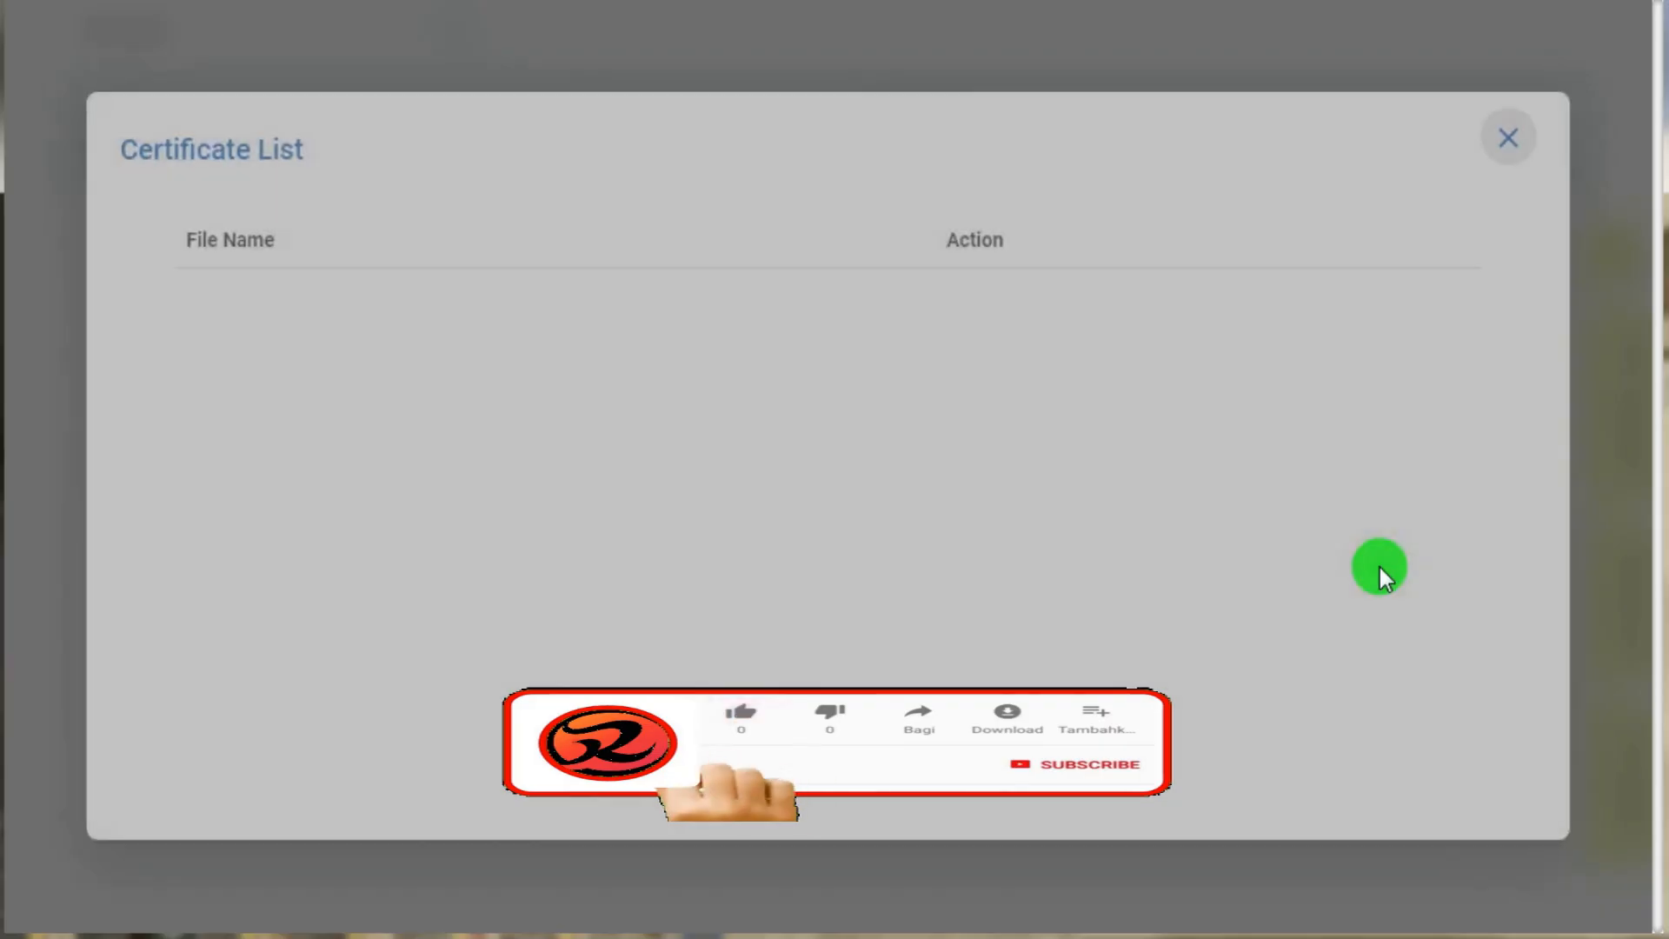